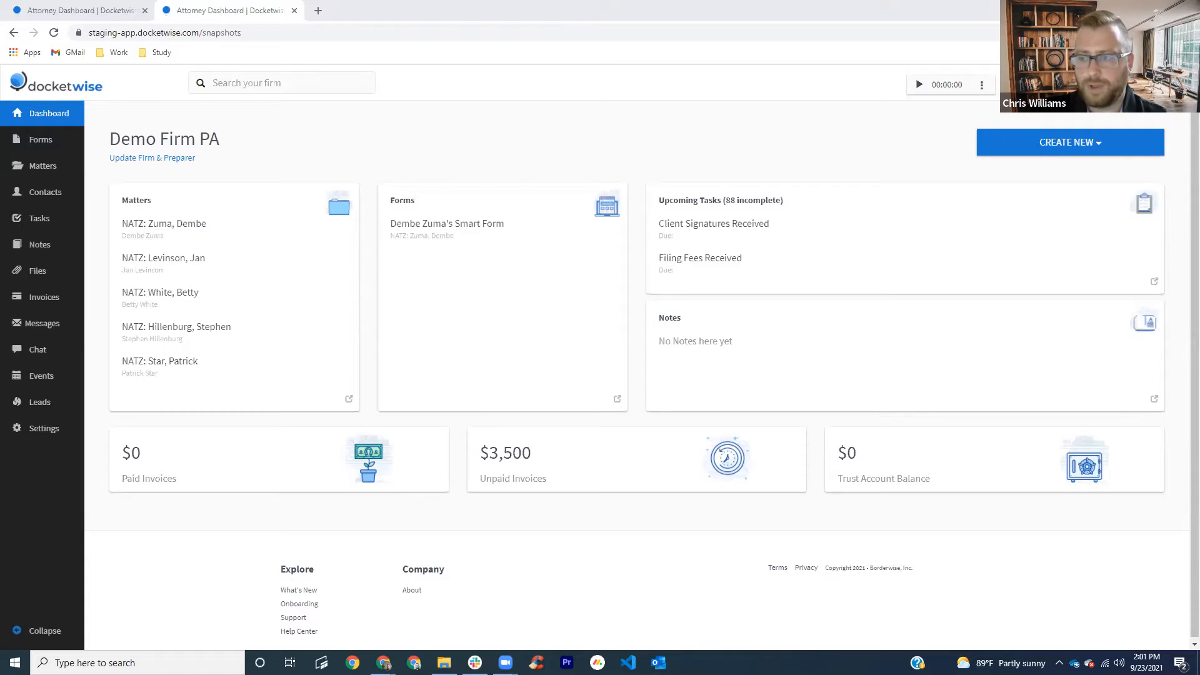
# Step: Open the Matter Workflows page in the firm's account settings
pyautogui.click(50, 430)
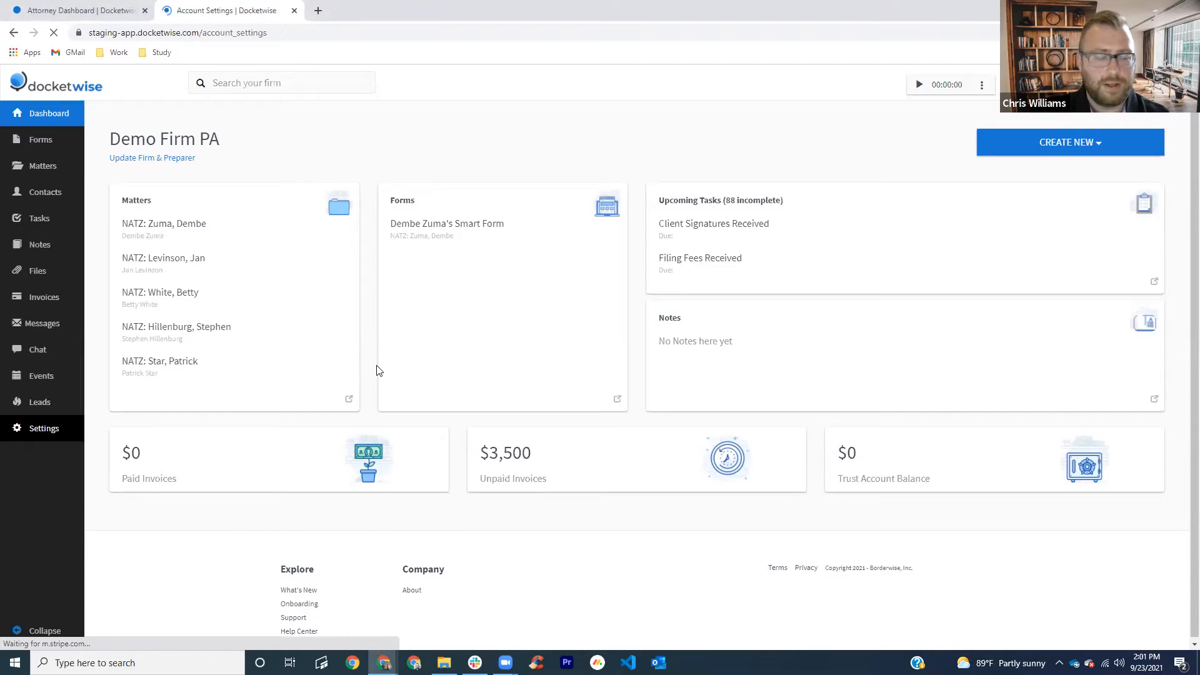
pyautogui.scroll(-2, 286, 380)
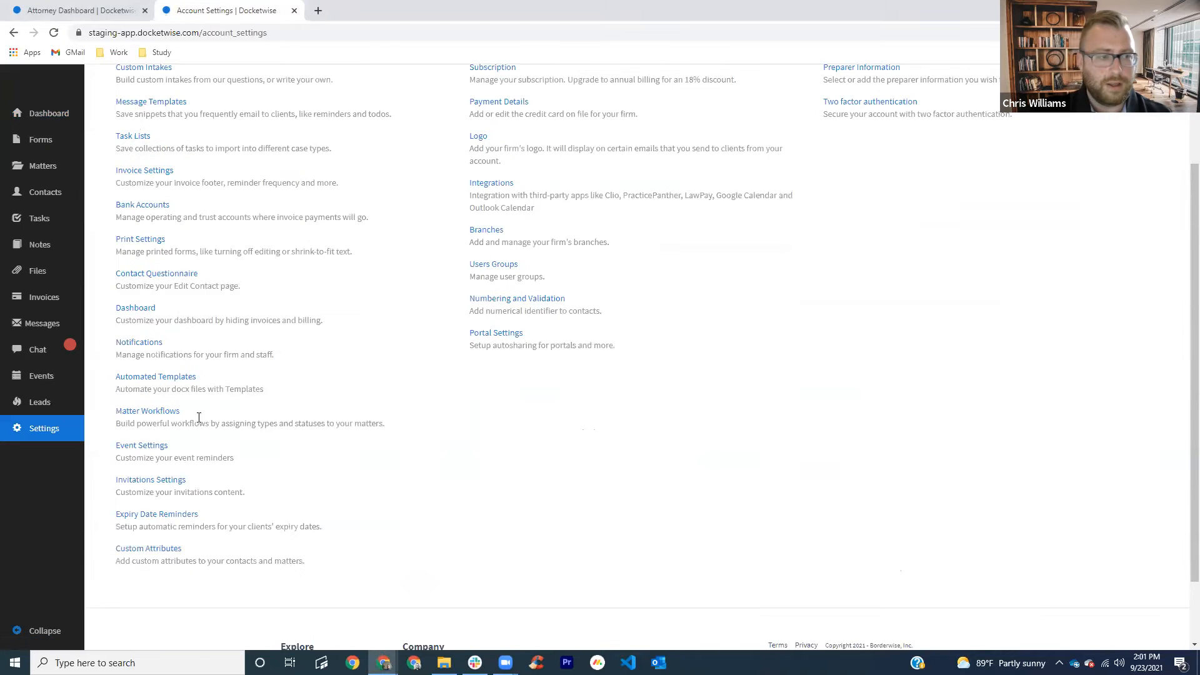
pyautogui.click(167, 413)
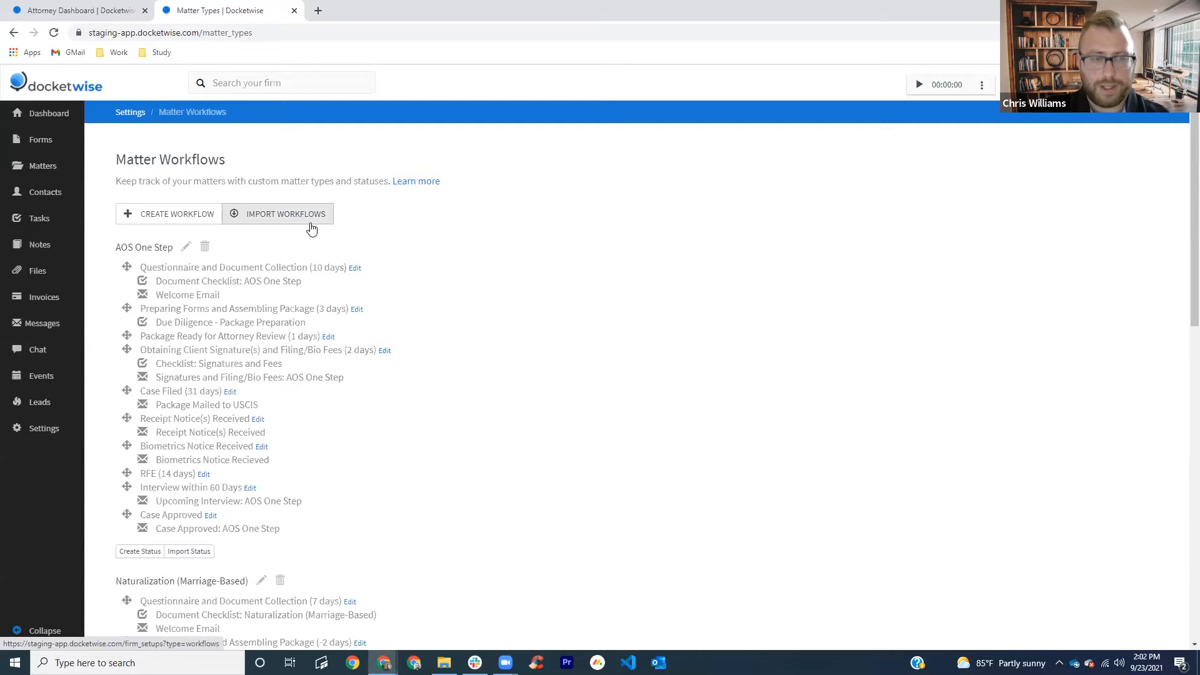
# Step: Create a matter type named "Naturalization (5 Years LPR)" without duplicating an existing matter type
pyautogui.click(177, 215)
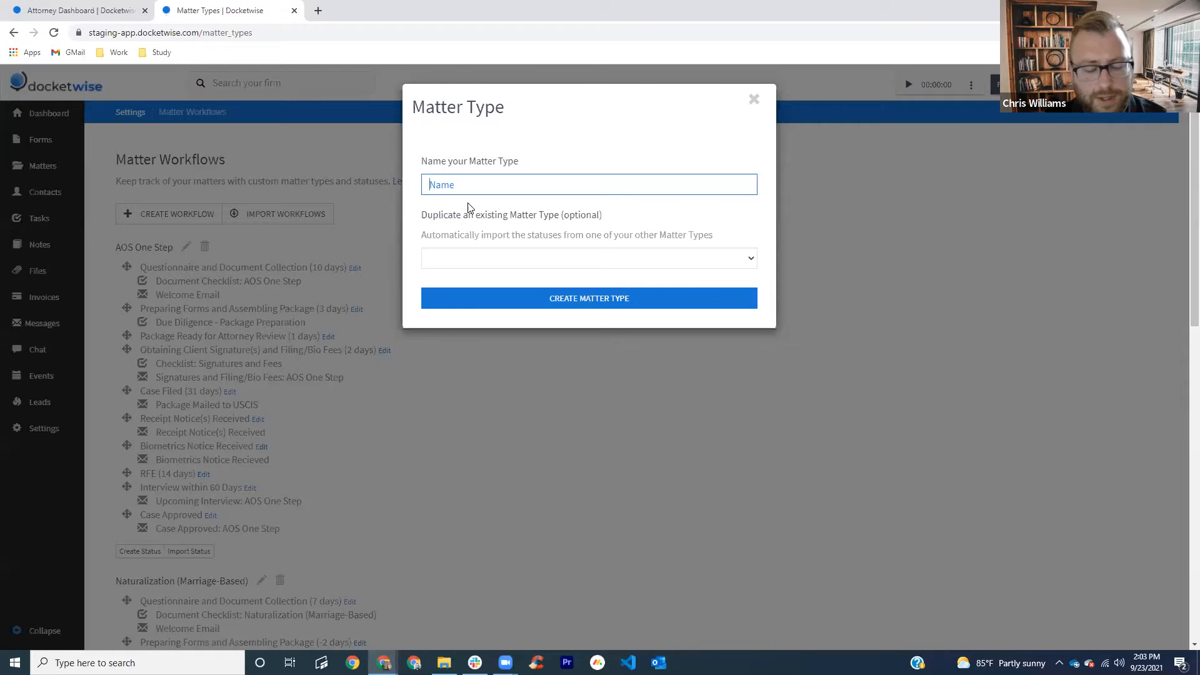
pyautogui.write('Natur')
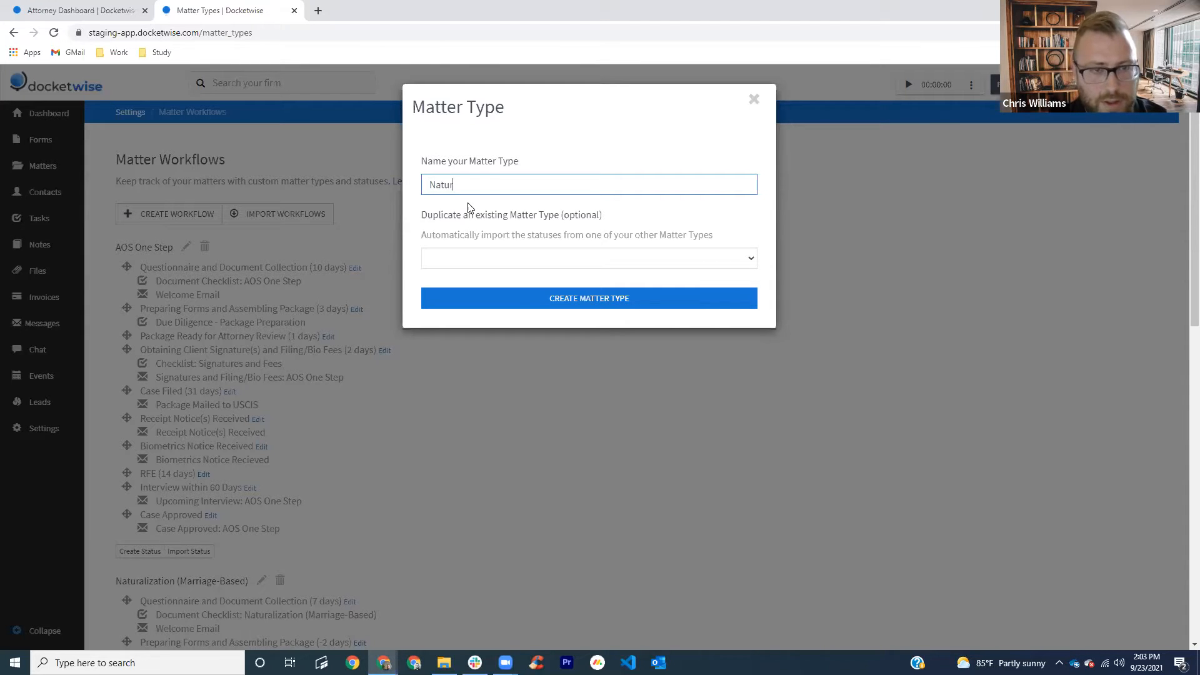
pyautogui.write('alization (')
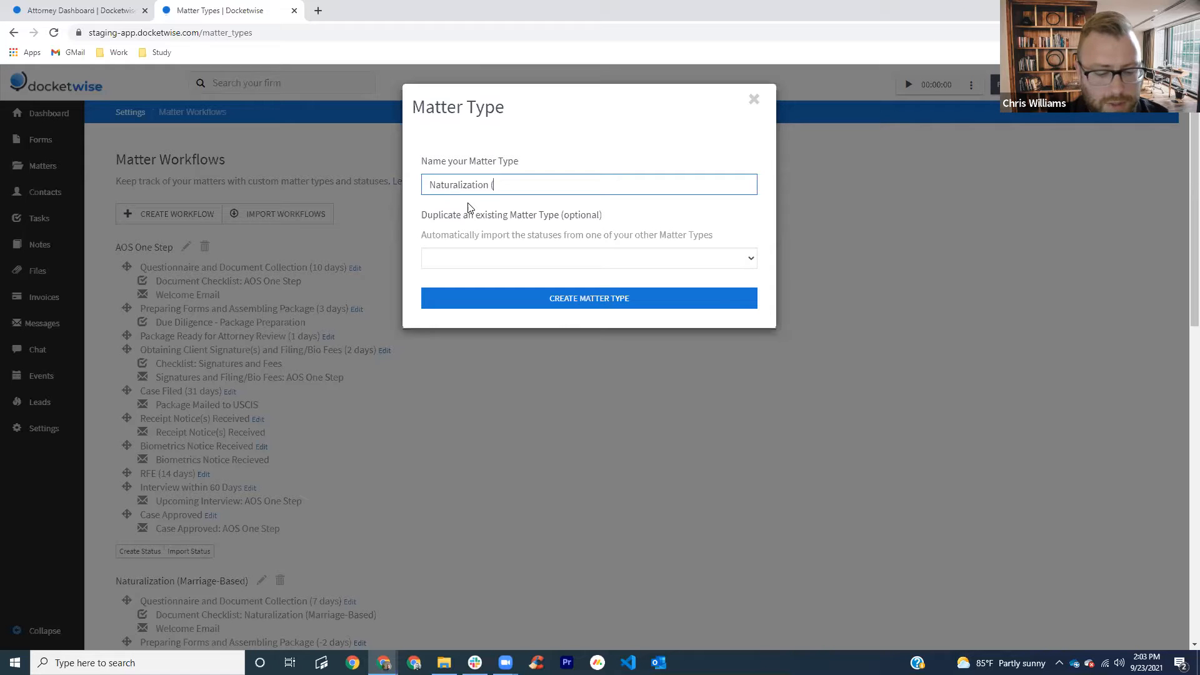
pyautogui.write('5 Years')
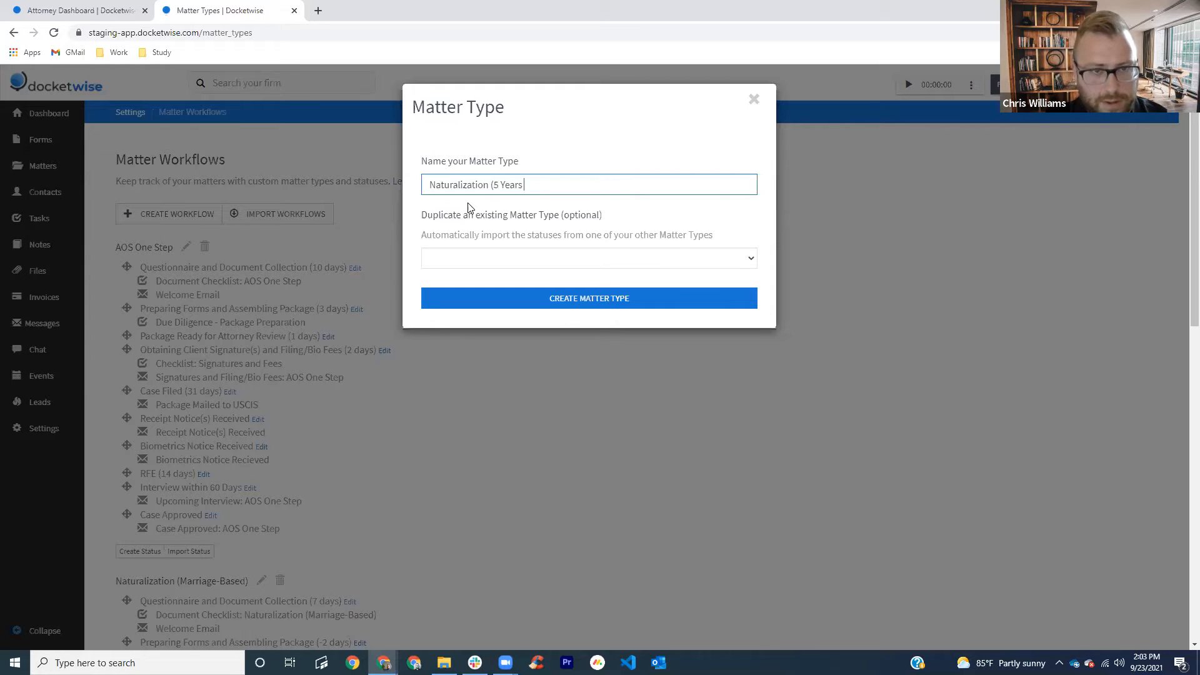
pyautogui.write(' LPR)')
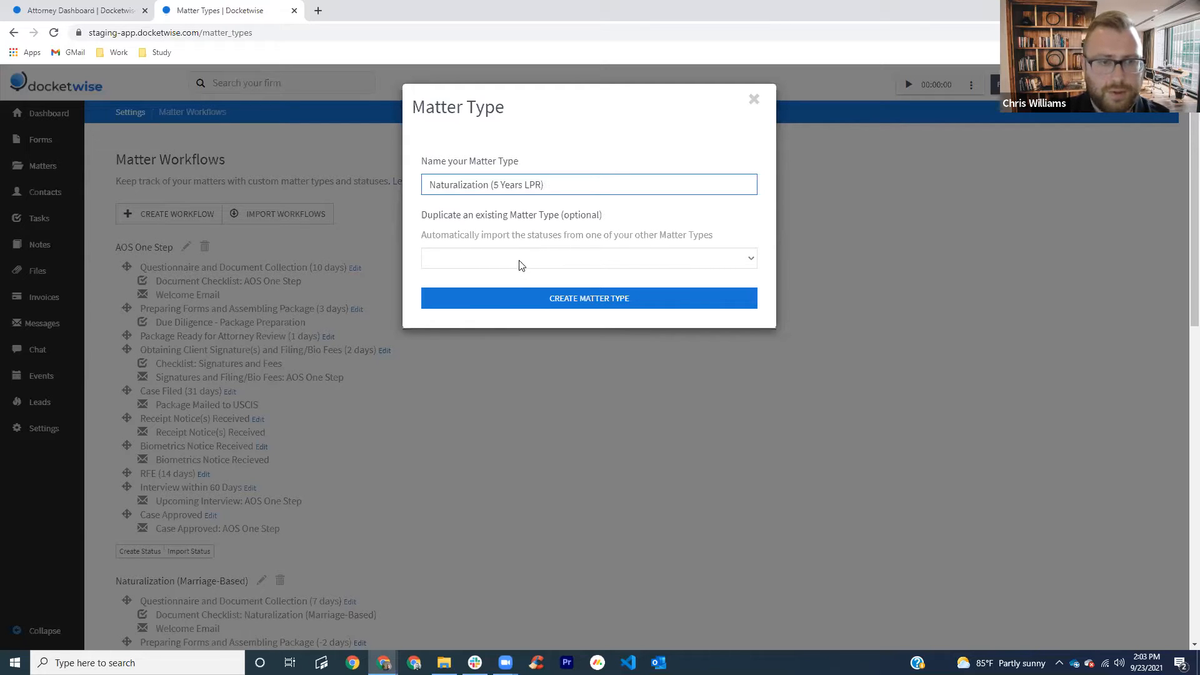
pyautogui.click(484, 268)
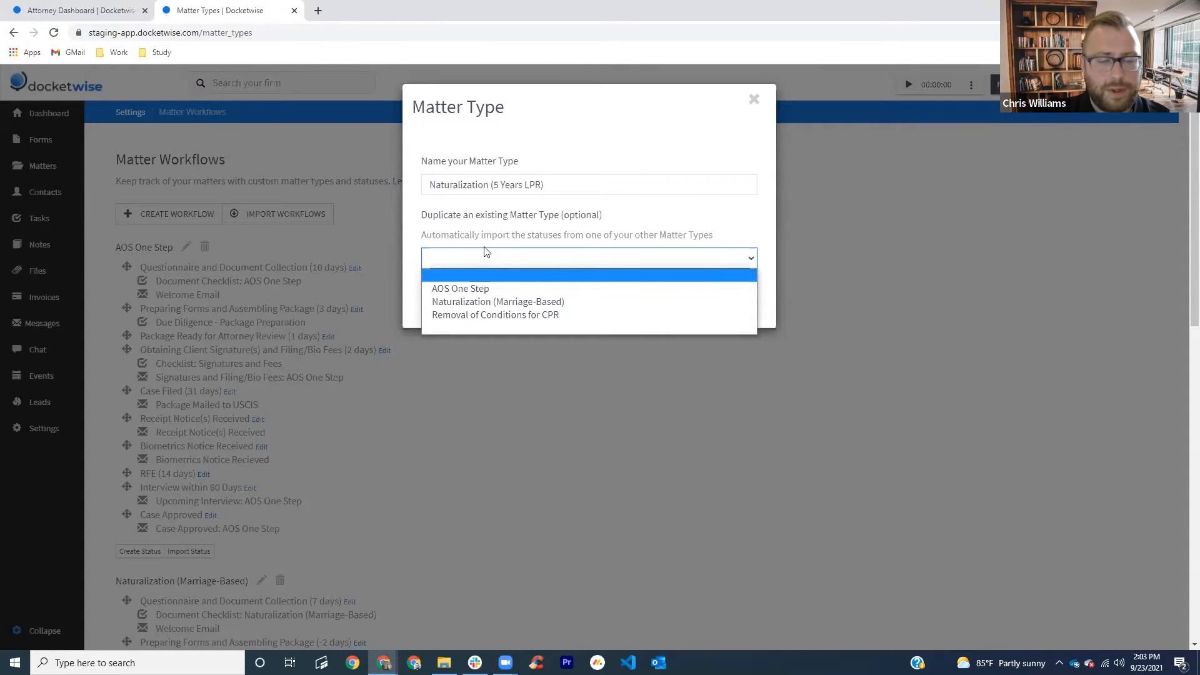
pyautogui.click(501, 237)
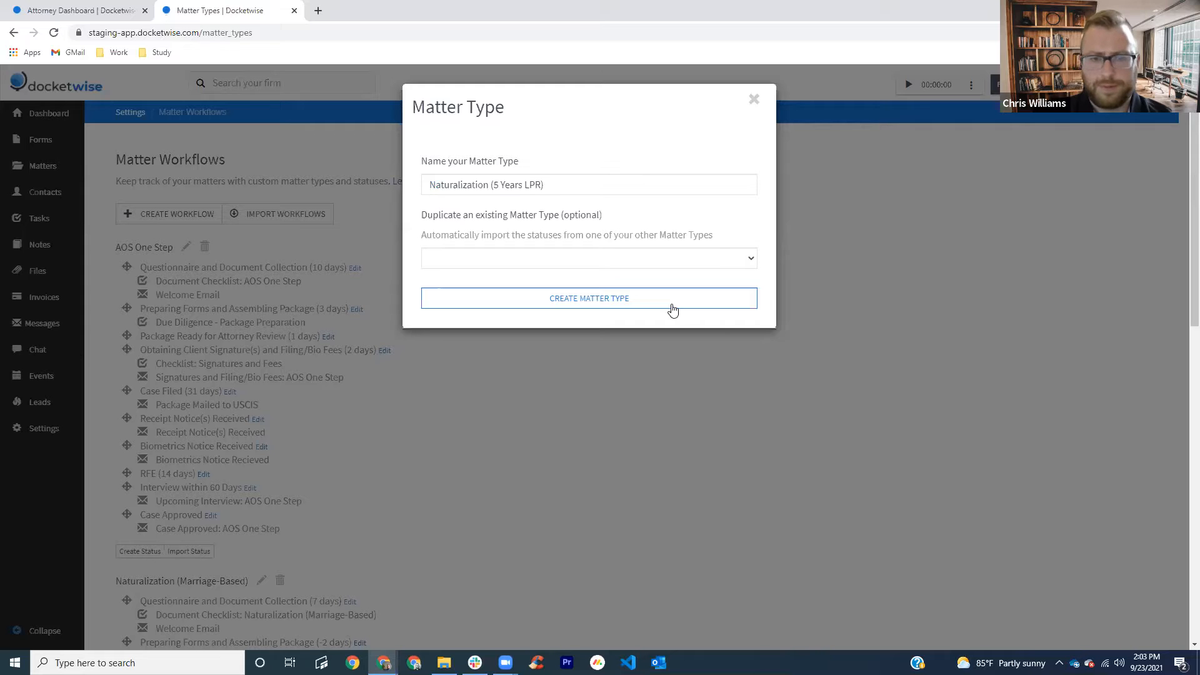
pyautogui.click(645, 307)
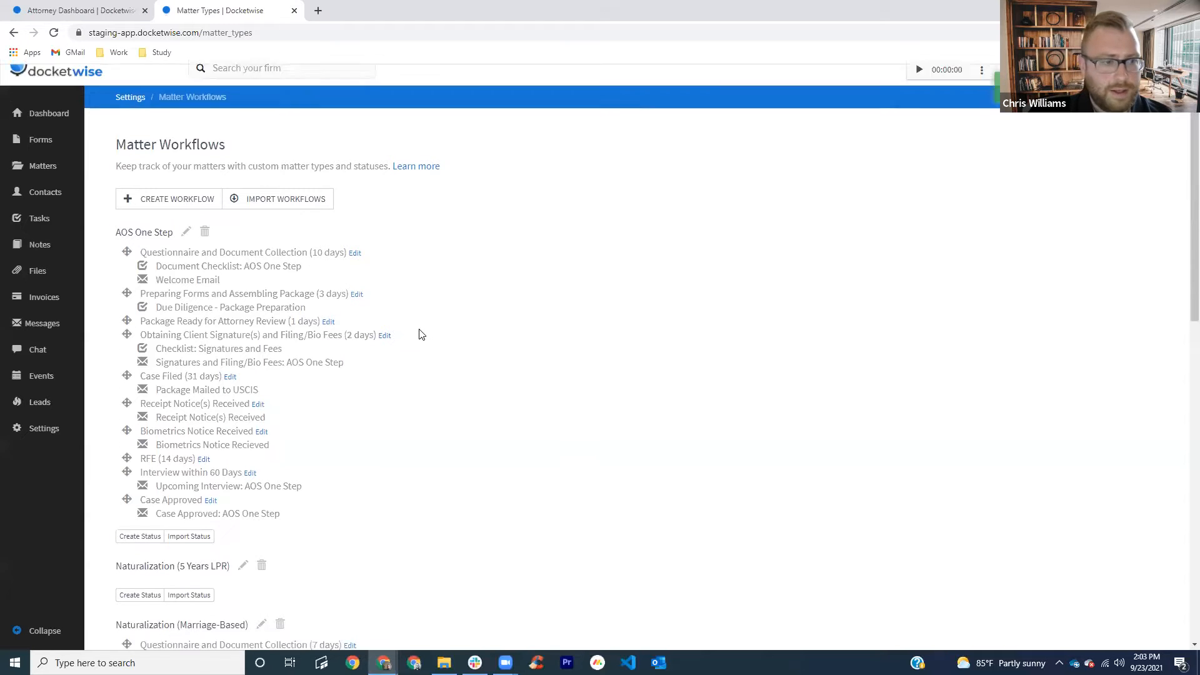
# Step: Add a status named "Questionnaire and Document Collection" to the Naturalization (5 Years LPR) workflow, leaving duration and automation unset
pyautogui.scroll(-4, 419, 334)
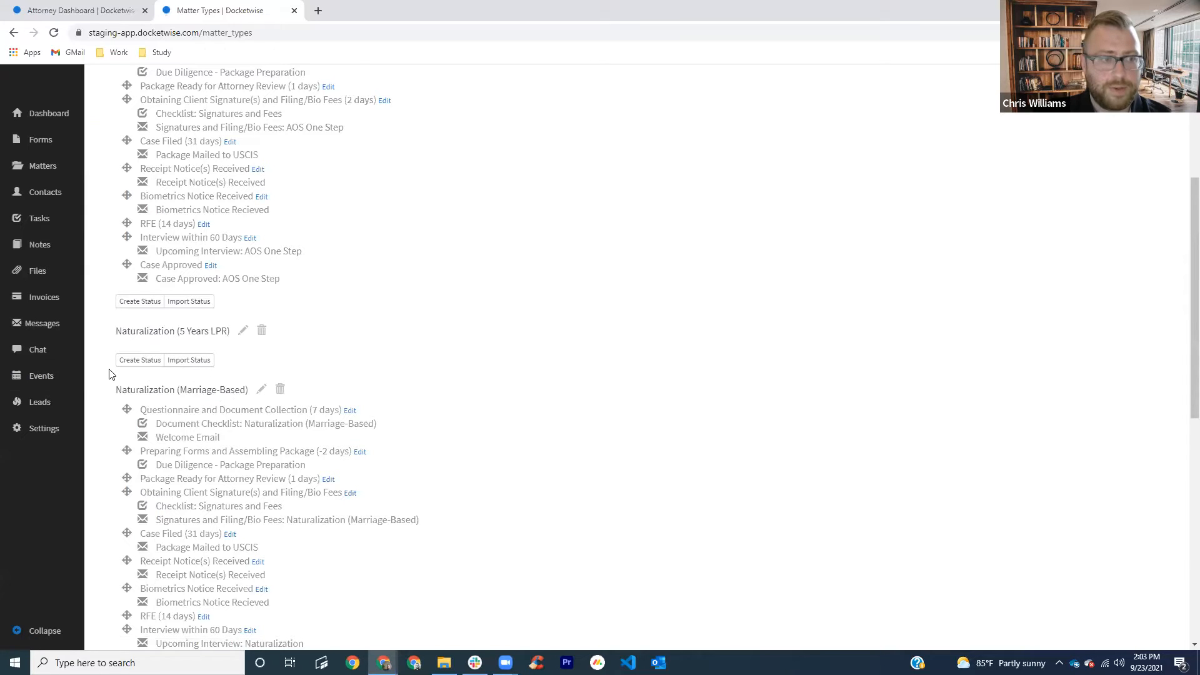
pyautogui.click(140, 362)
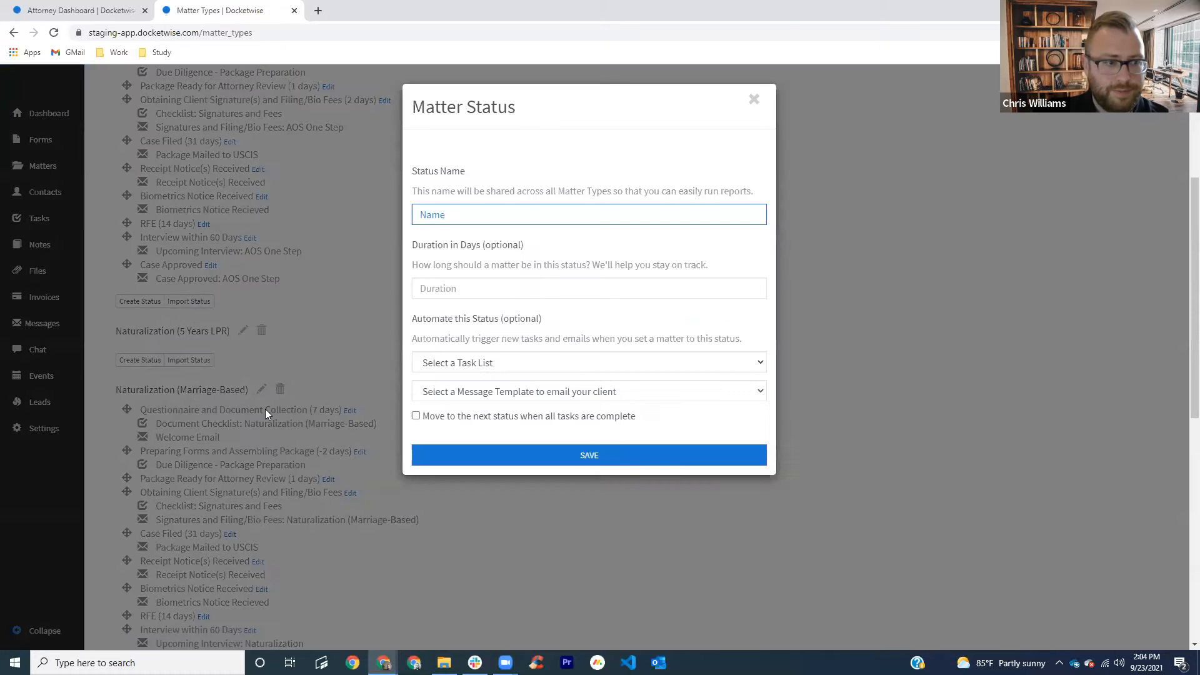
pyautogui.click(265, 408)
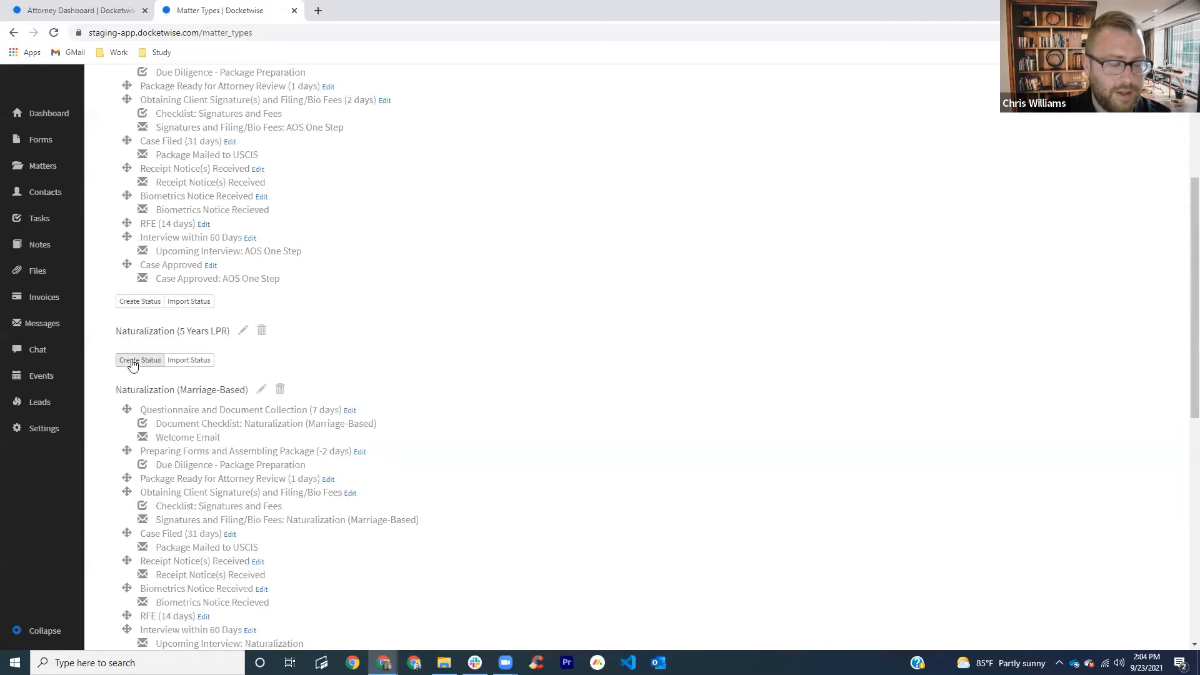
pyautogui.click(132, 363)
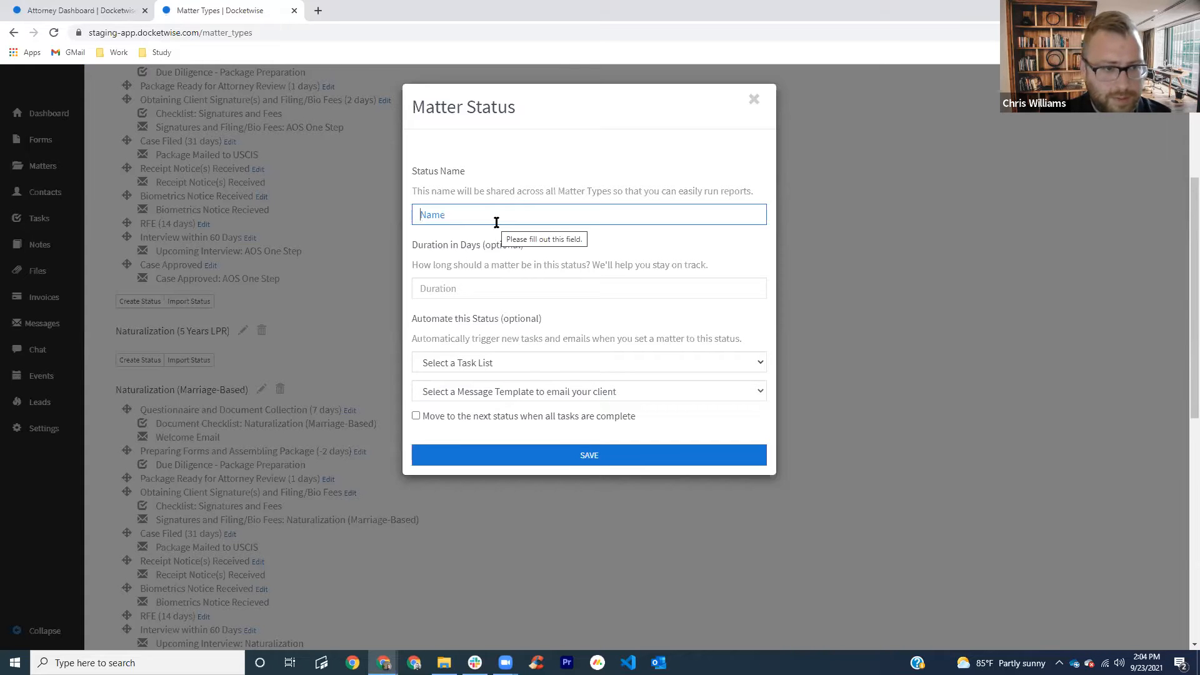
pyautogui.write('Qu')
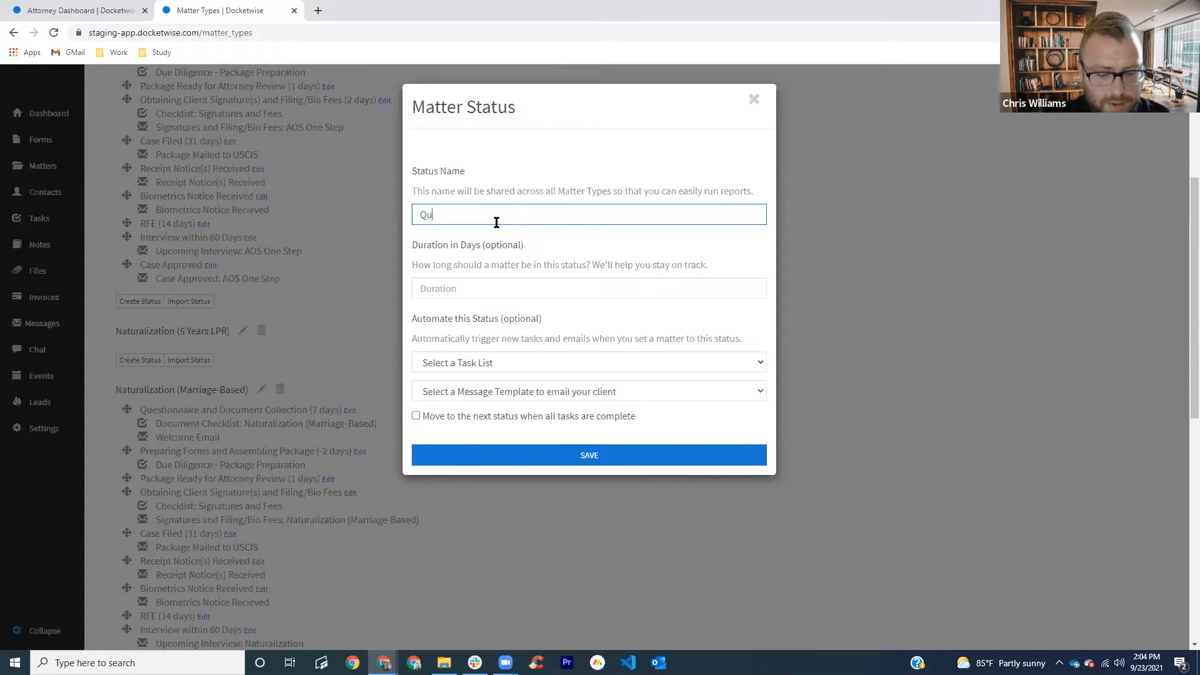
pyautogui.write('estionnaire and D')
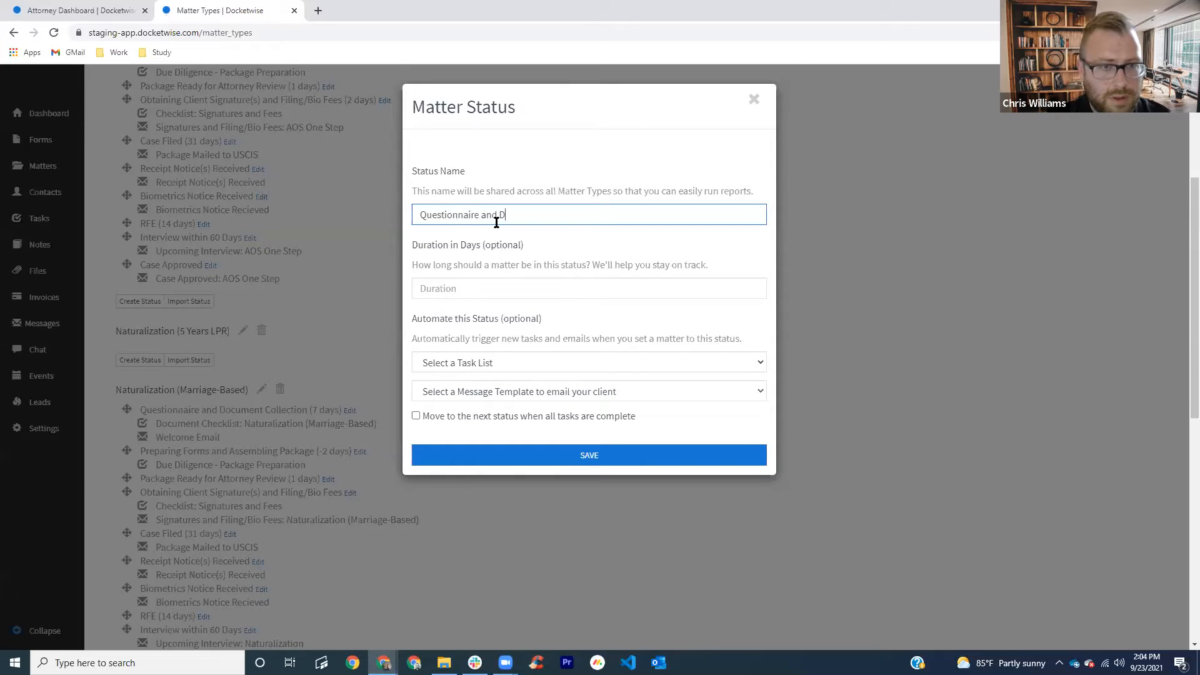
pyautogui.write('ocu')
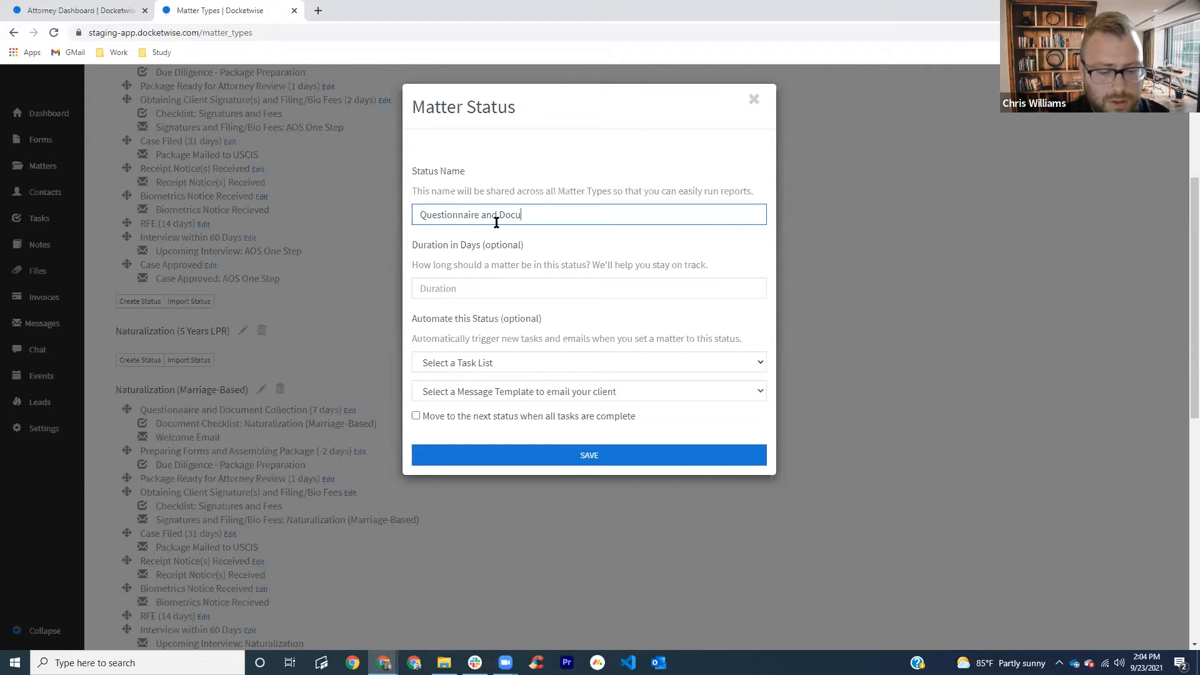
pyautogui.write('ment Collection')
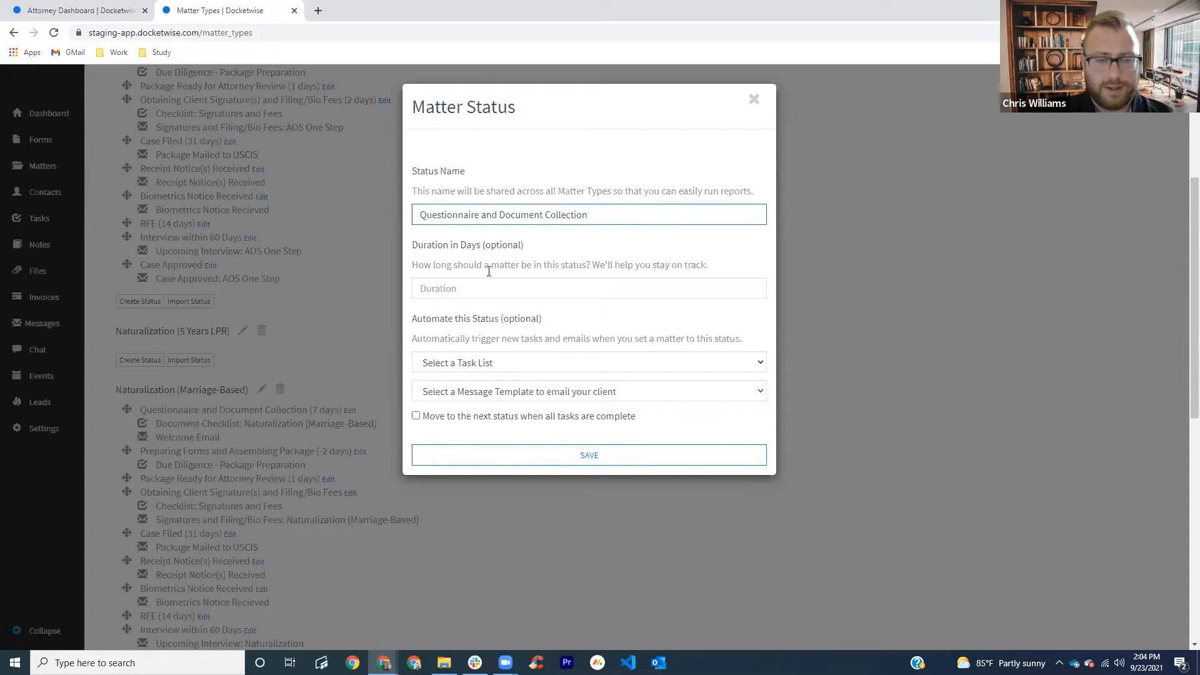
pyautogui.click(583, 455)
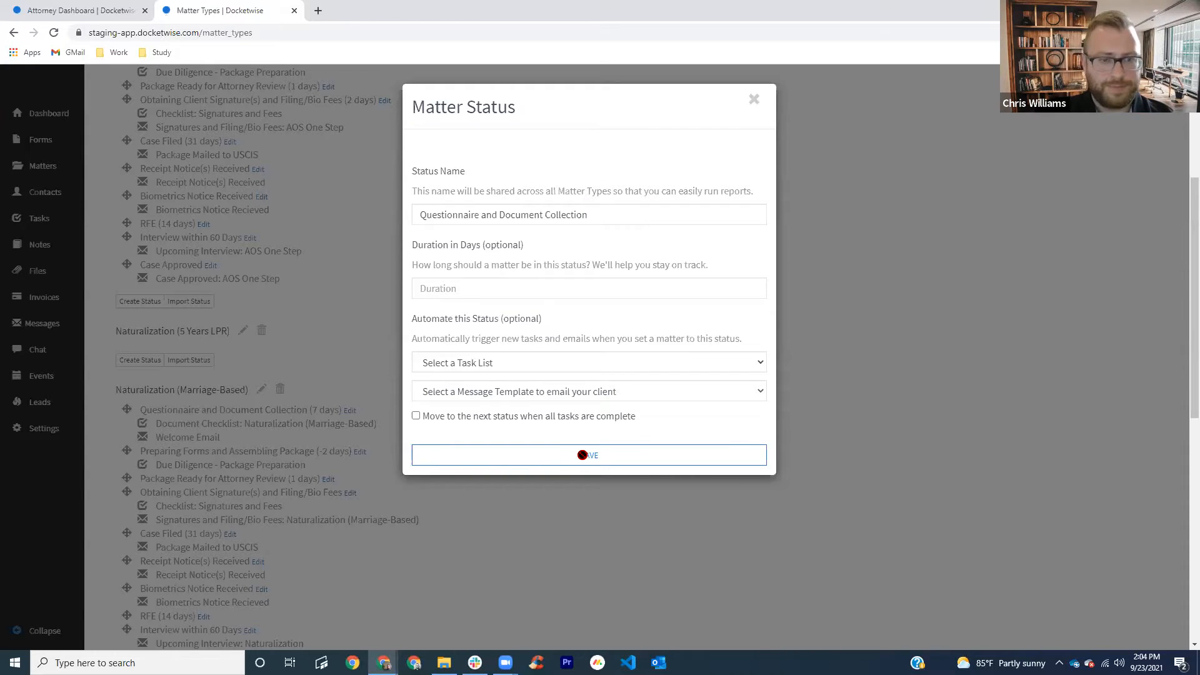
# Step: Add a status named "Preparing Forms and Assembling Package" to the Naturalization (5 Years LPR) workflow
pyautogui.scroll(-3, 575, 404)
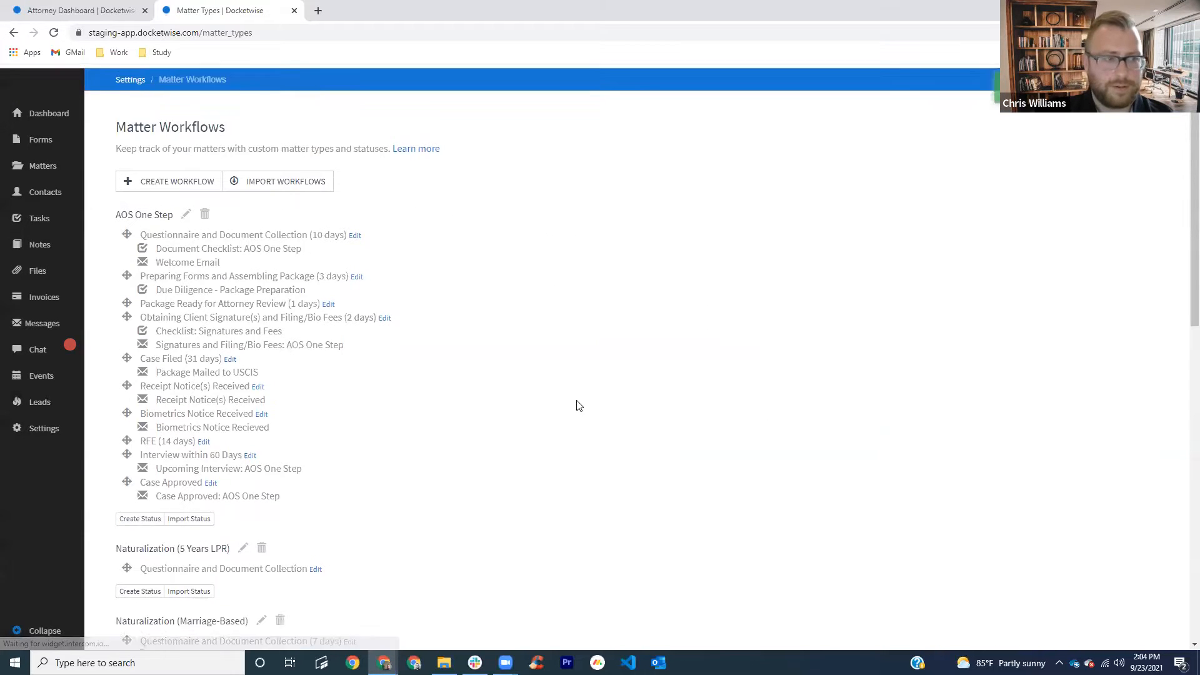
pyautogui.scroll(1, 271, 241)
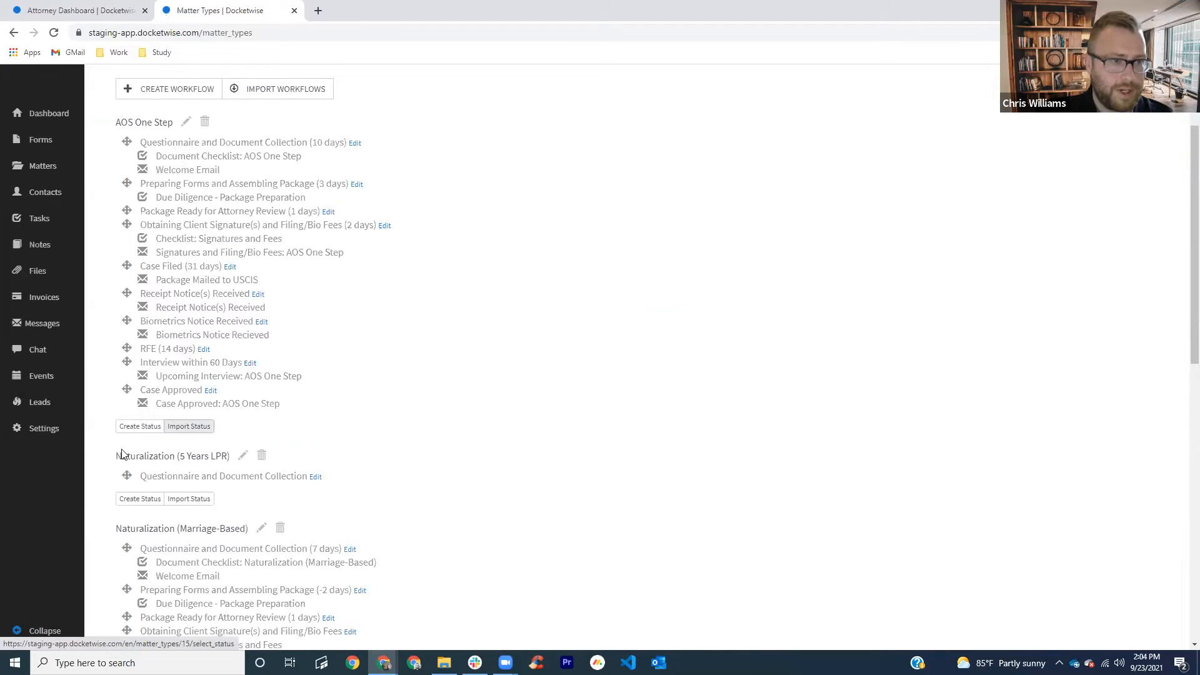
pyautogui.click(140, 500)
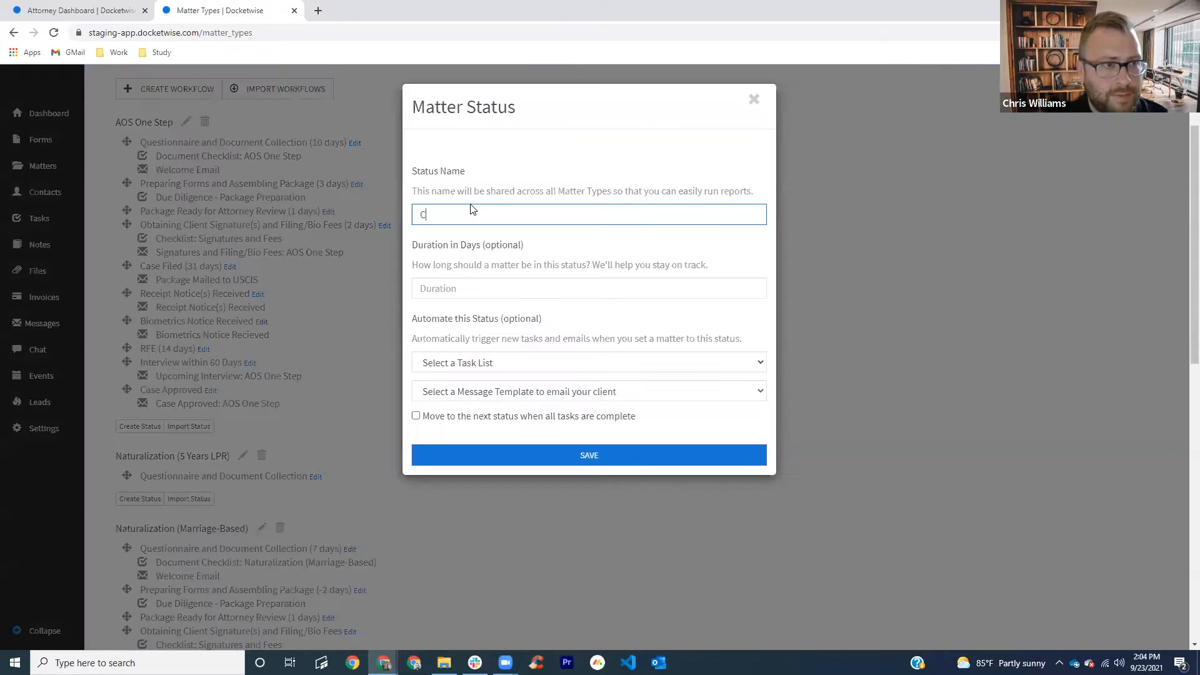
pyautogui.write('Preparing ')
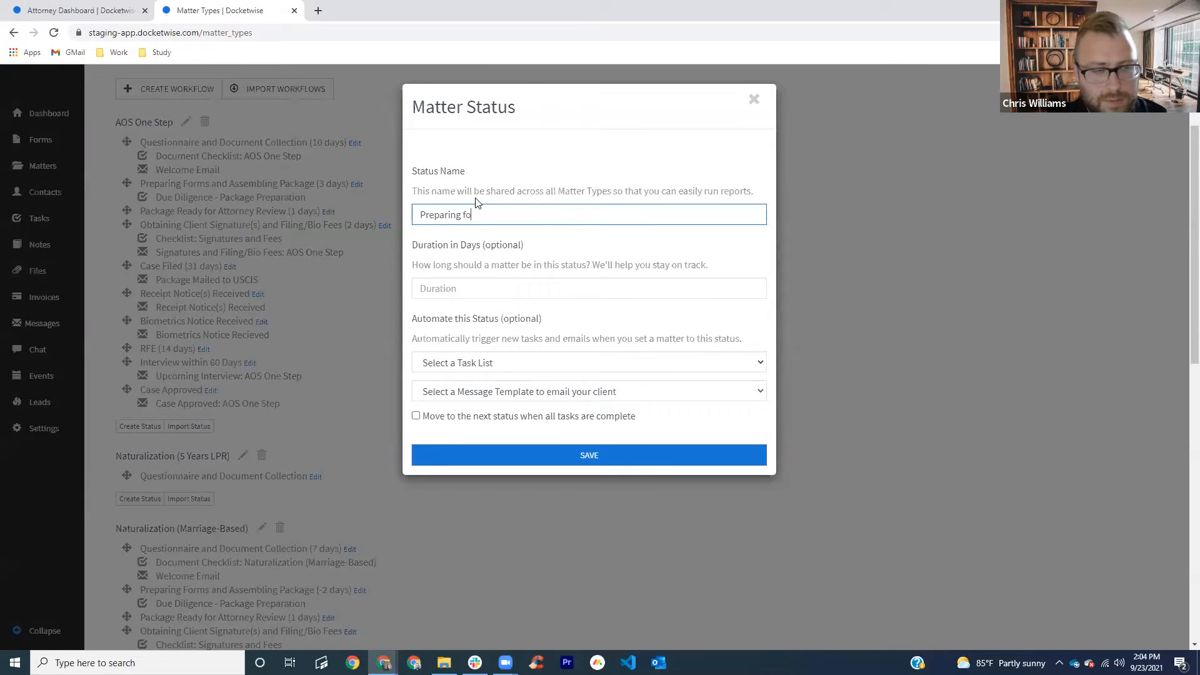
pyautogui.write('Forms and ')
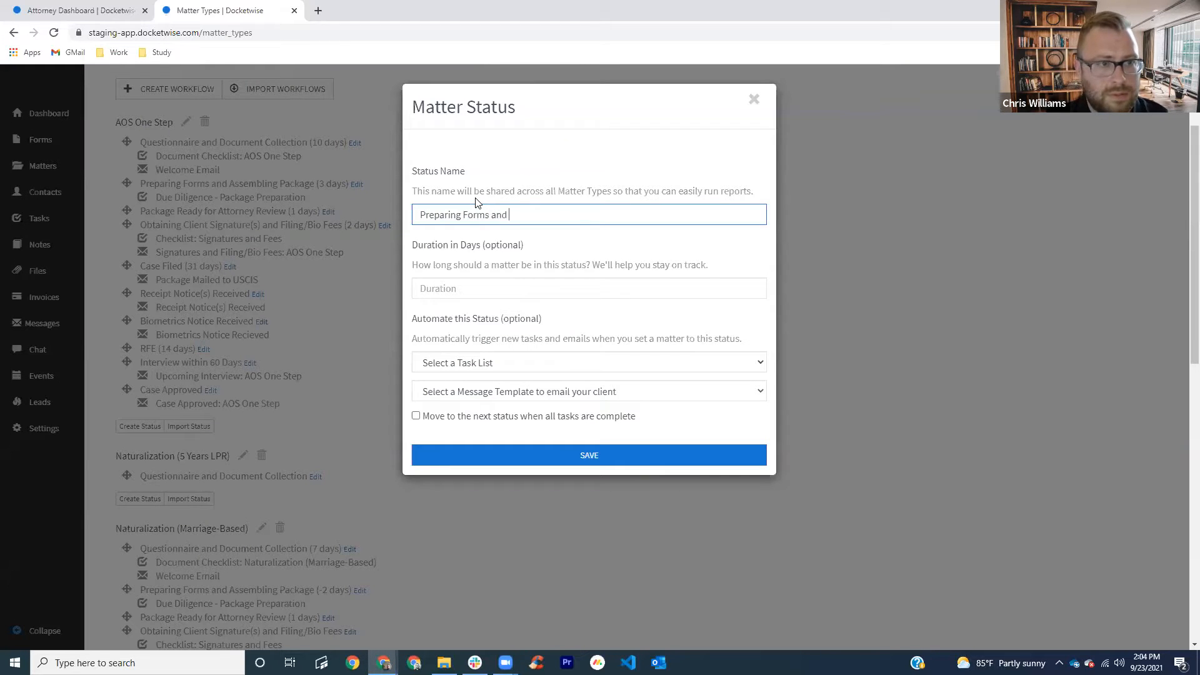
pyautogui.write('Assembling Package')
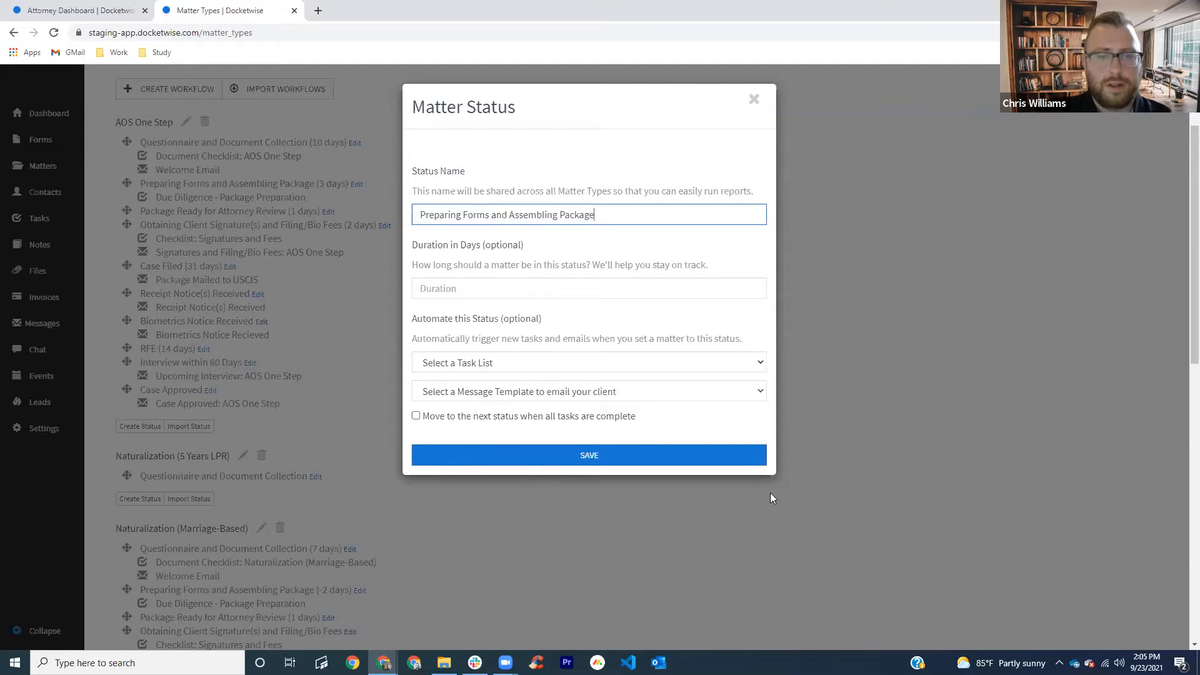
pyautogui.click(584, 460)
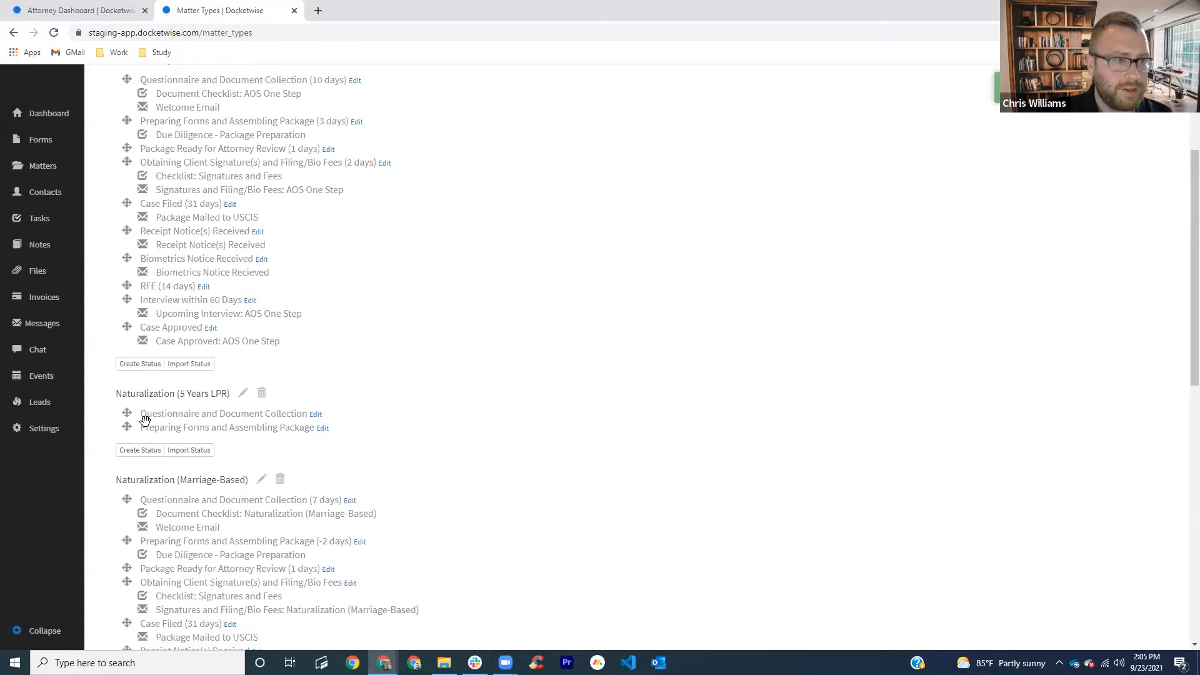
# Step: Add a status named "Package Ready for Attorney Review" to the Naturalization (5 Years LPR) workflow
pyautogui.click(141, 450)
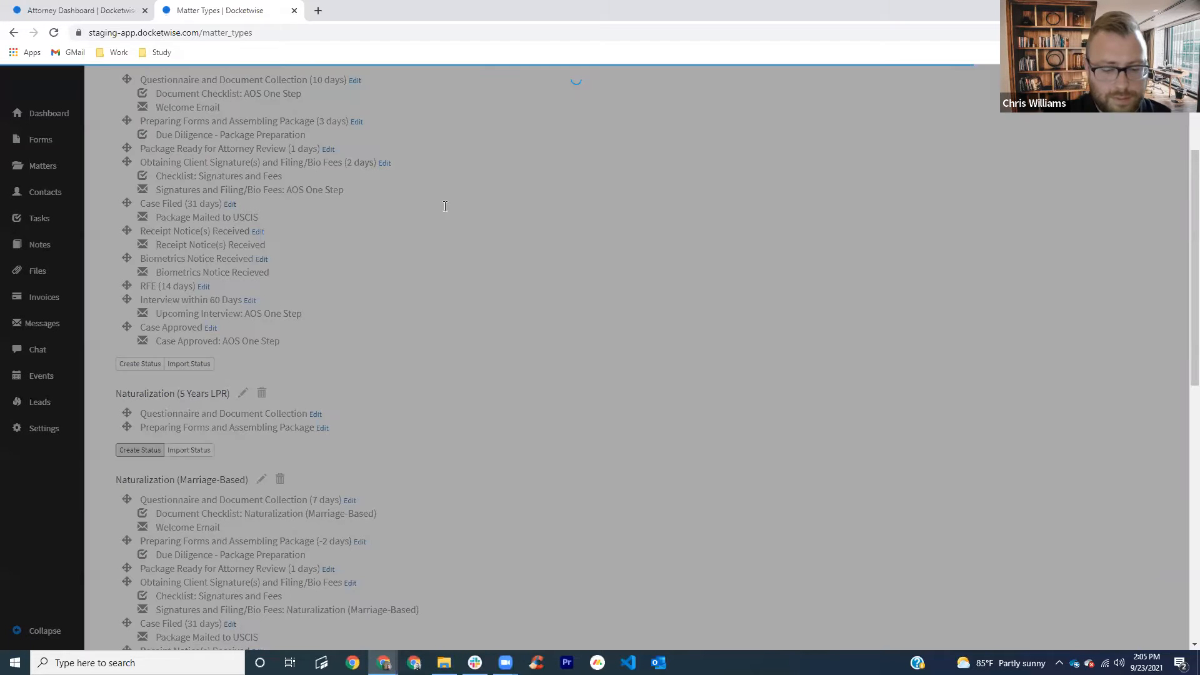
pyautogui.write('Package Ready')
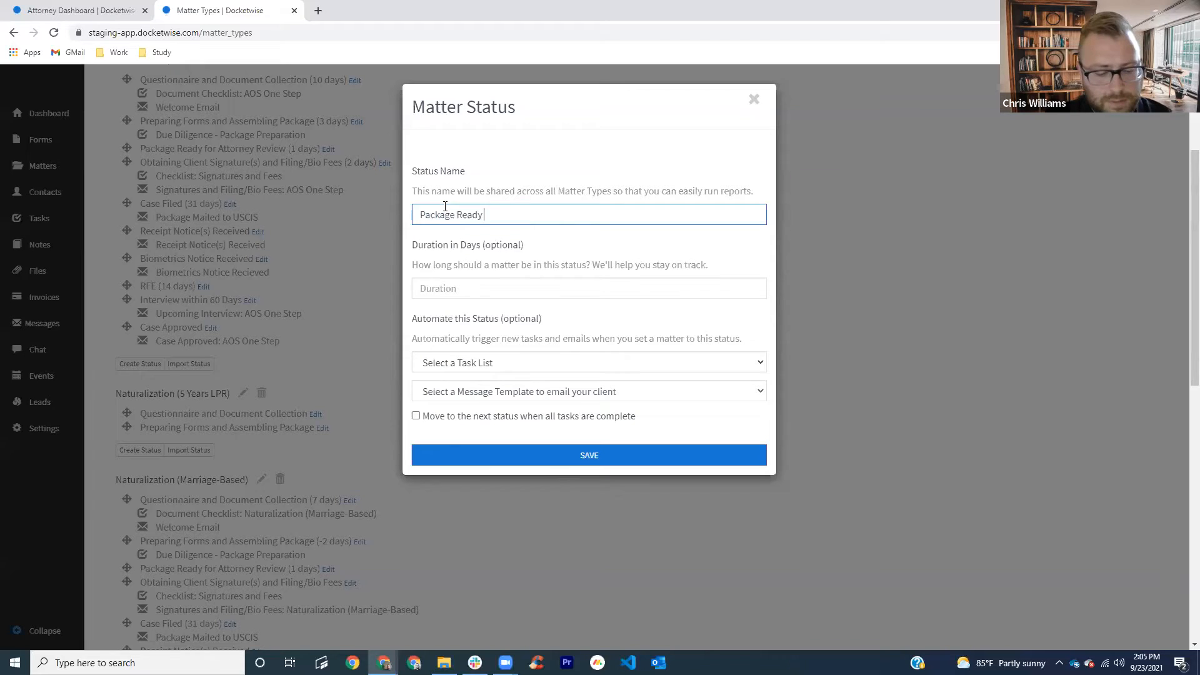
pyautogui.write(' for Attorney Review')
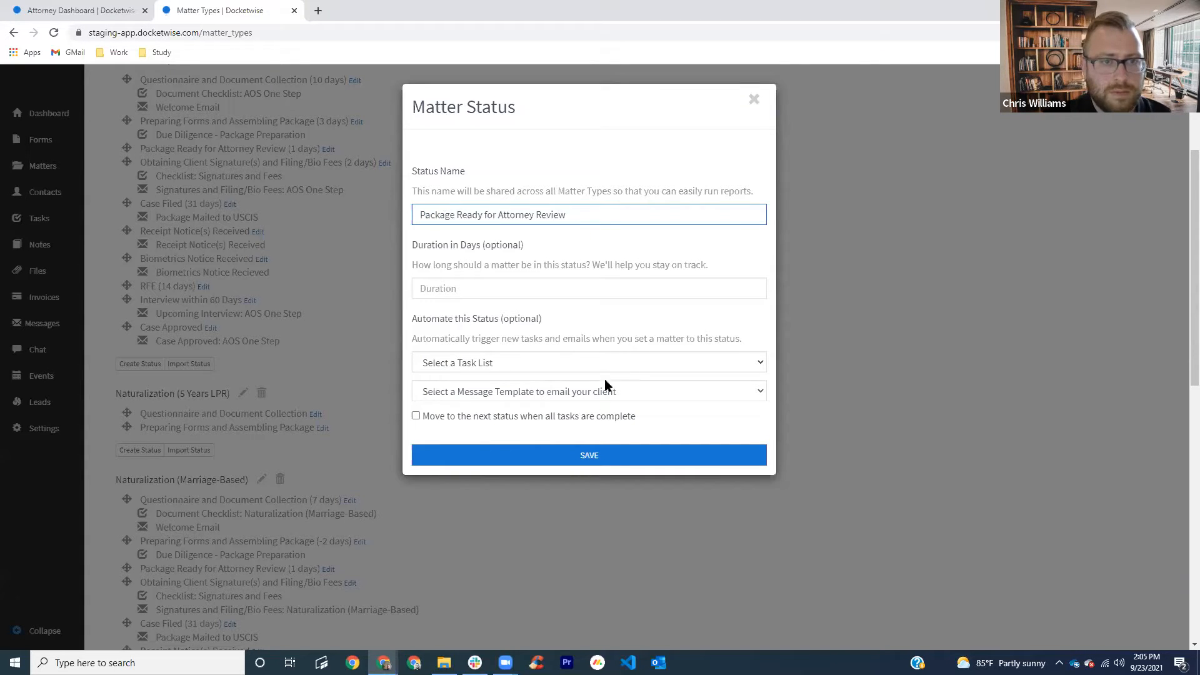
pyautogui.click(591, 455)
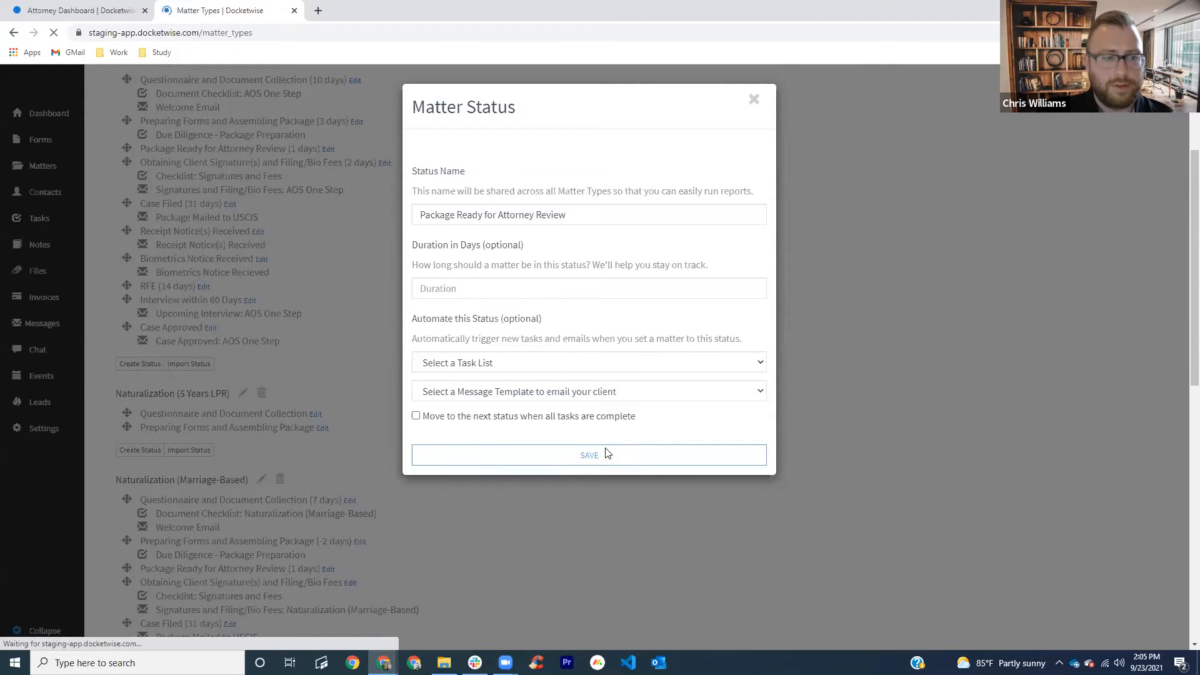
# Step: Import the Obtaining Client Signature(s) and Filing/Bio Fees status into the Naturalization (5 Years LPR) workflow without its automations
pyautogui.scroll(-2, 300, 450)
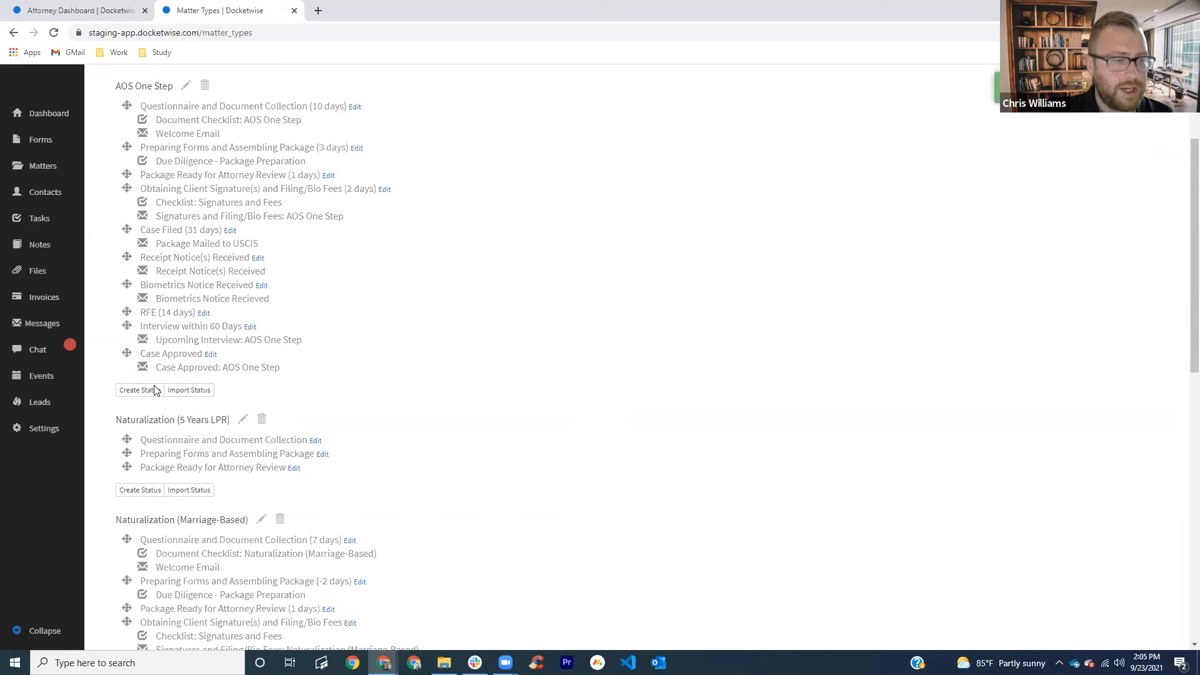
pyautogui.scroll(1, 144, 375)
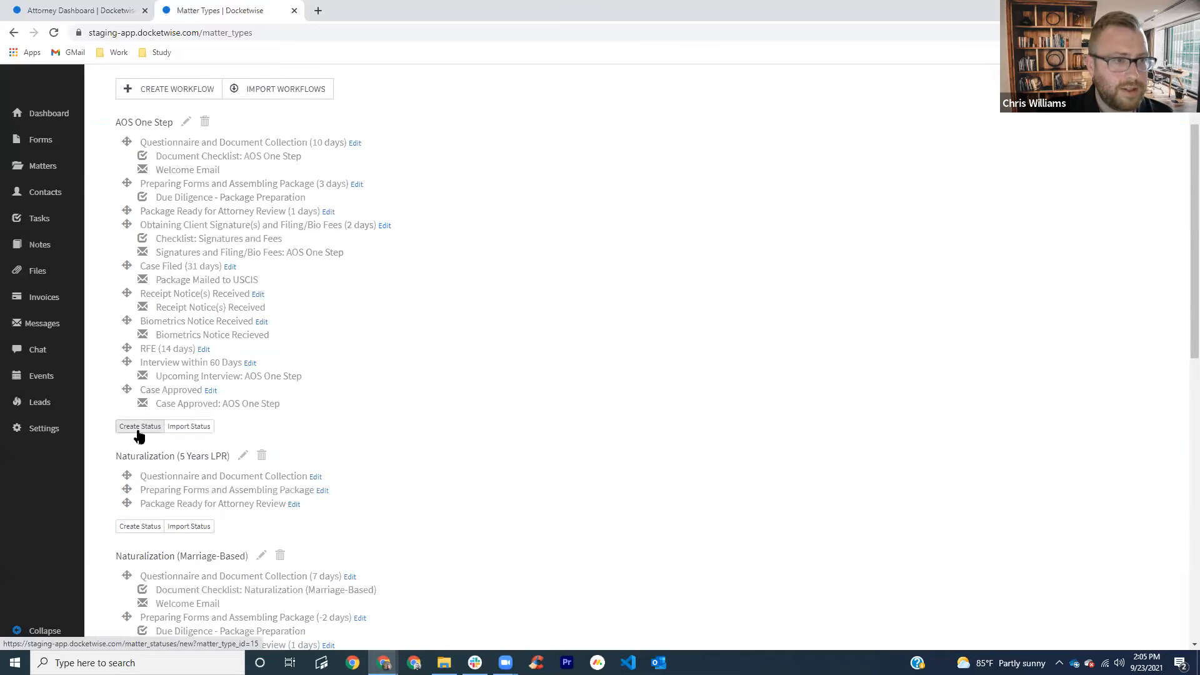
pyautogui.scroll(-1, 227, 485)
pyautogui.click(189, 466)
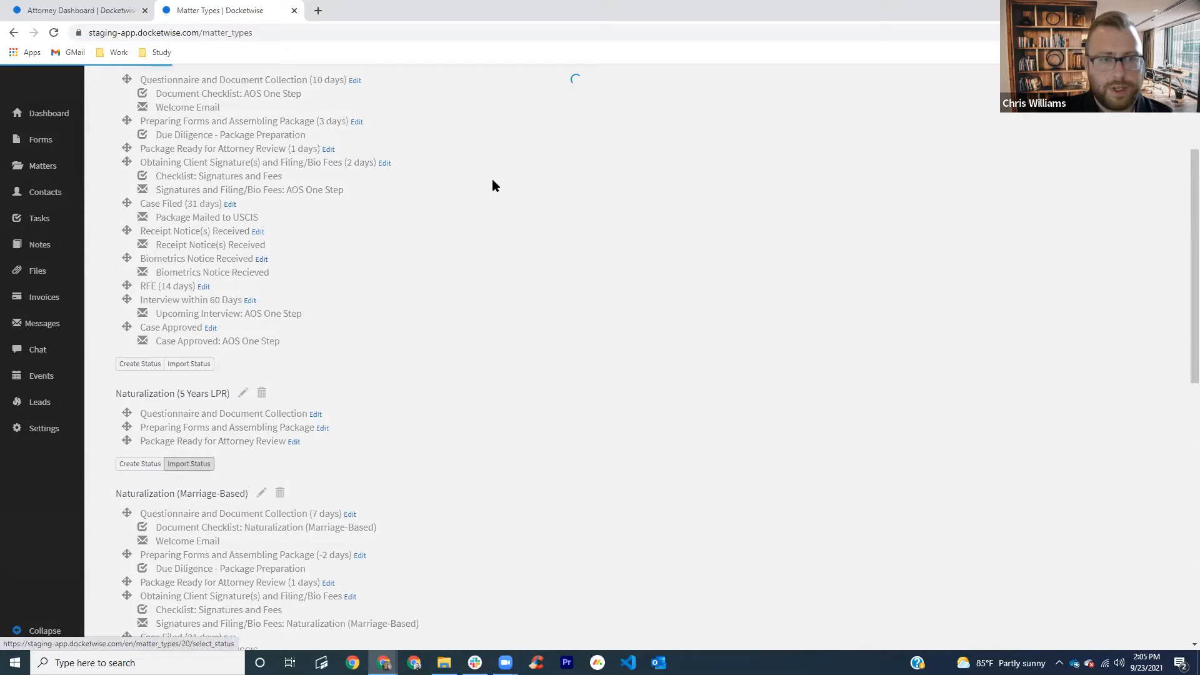
pyautogui.click(497, 169)
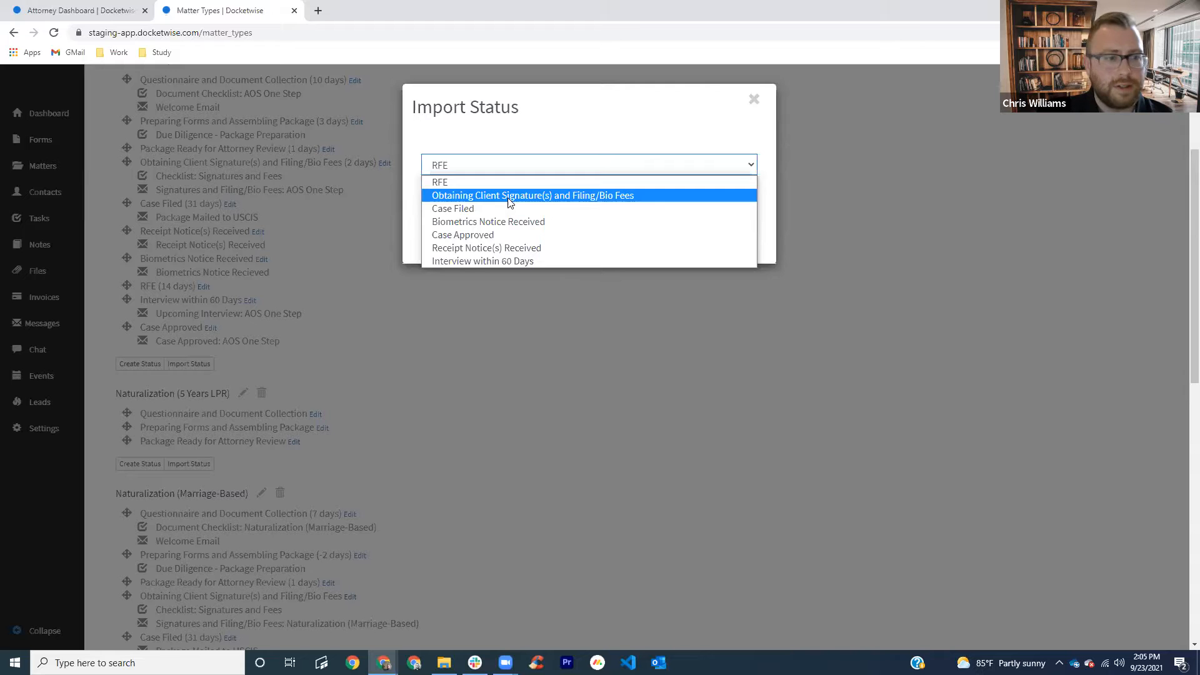
pyautogui.click(509, 201)
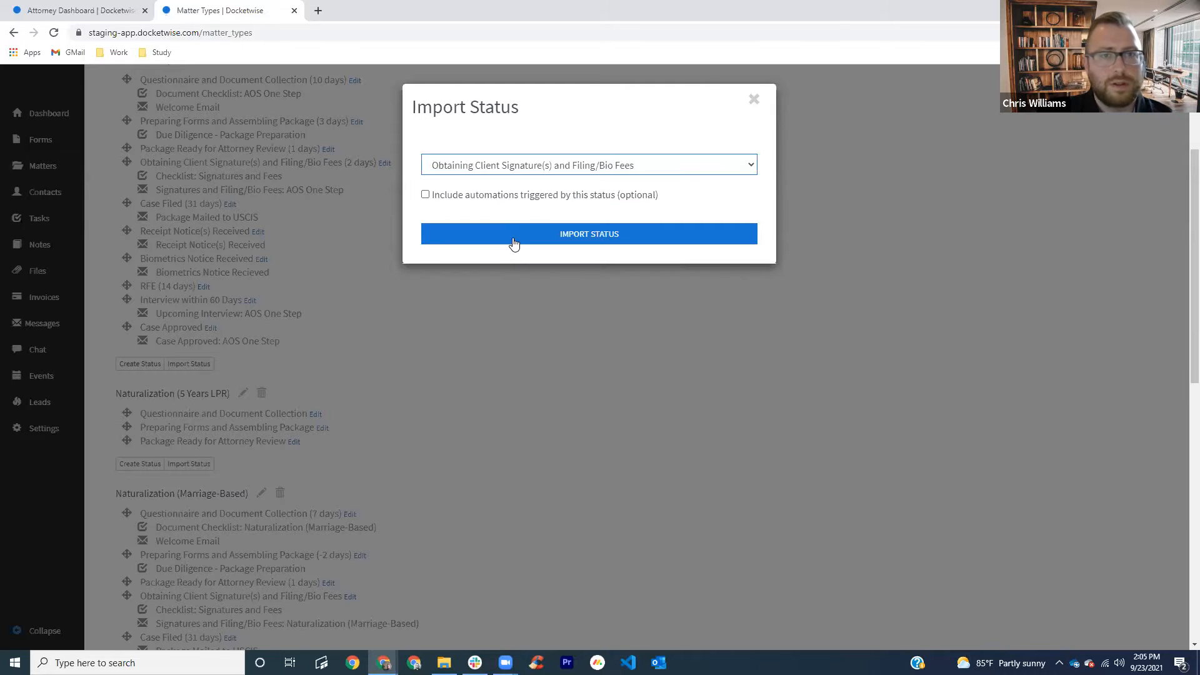
pyautogui.click(512, 240)
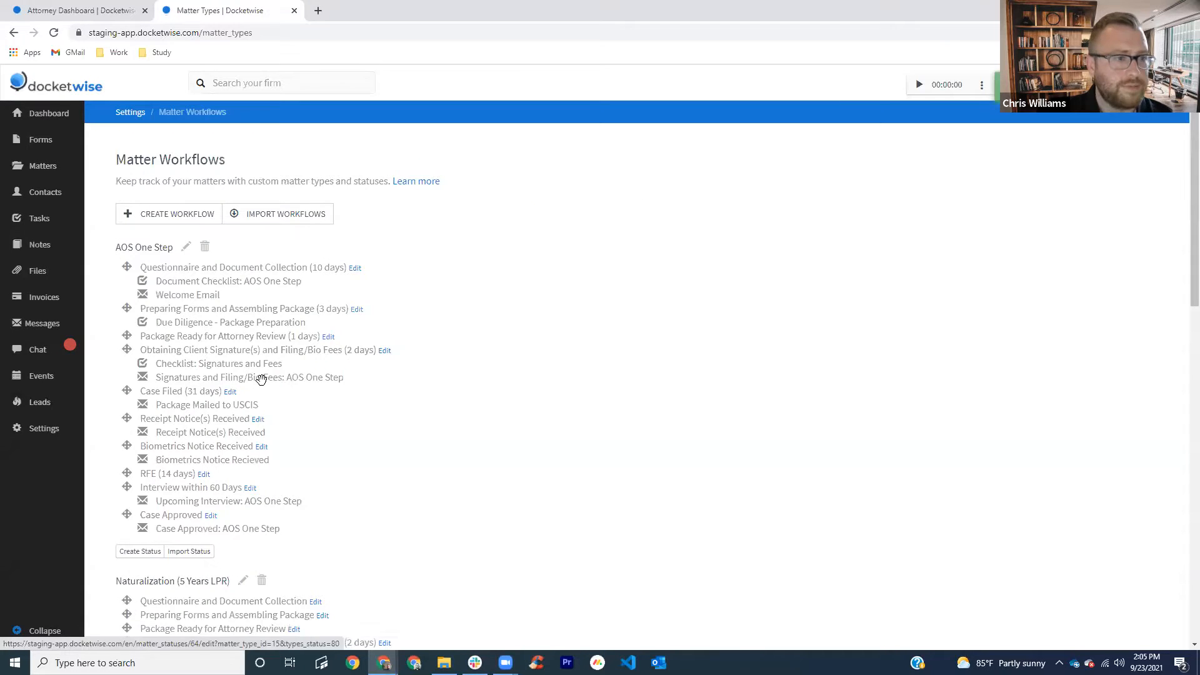
# Step: Import the Case Filed status into the Naturalization (5 Years LPR) workflow, leaving its automations out
pyautogui.scroll(-2, 260, 375)
pyautogui.scroll(-2, 260, 373)
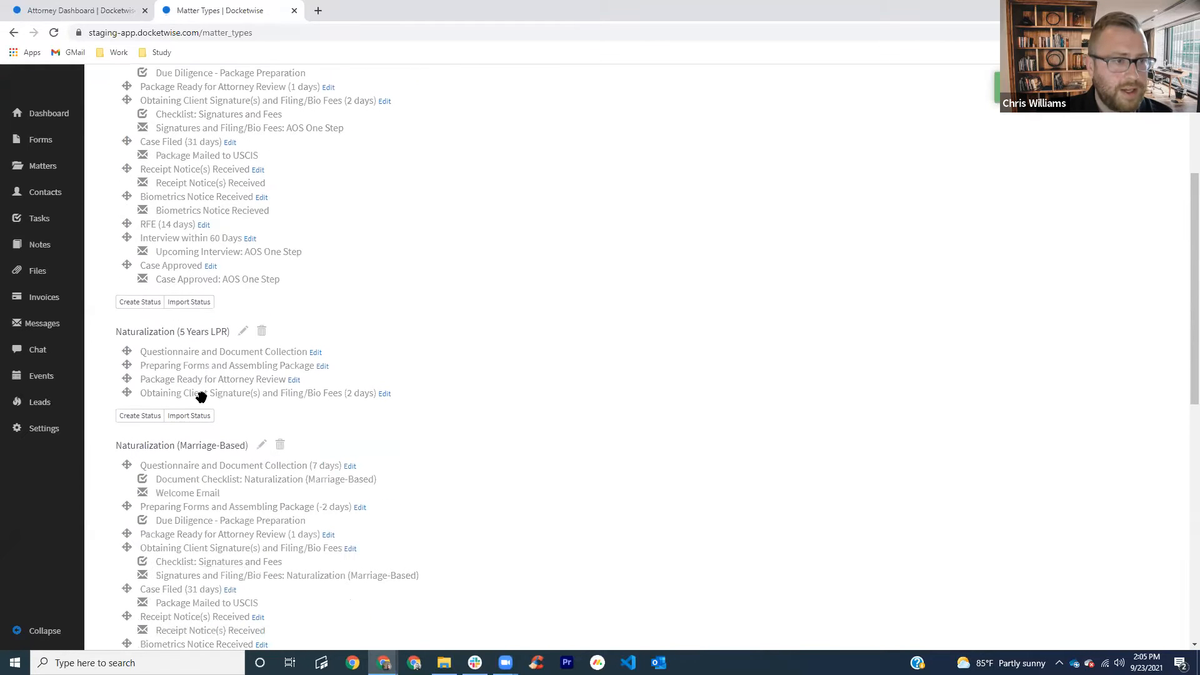
pyautogui.click(189, 415)
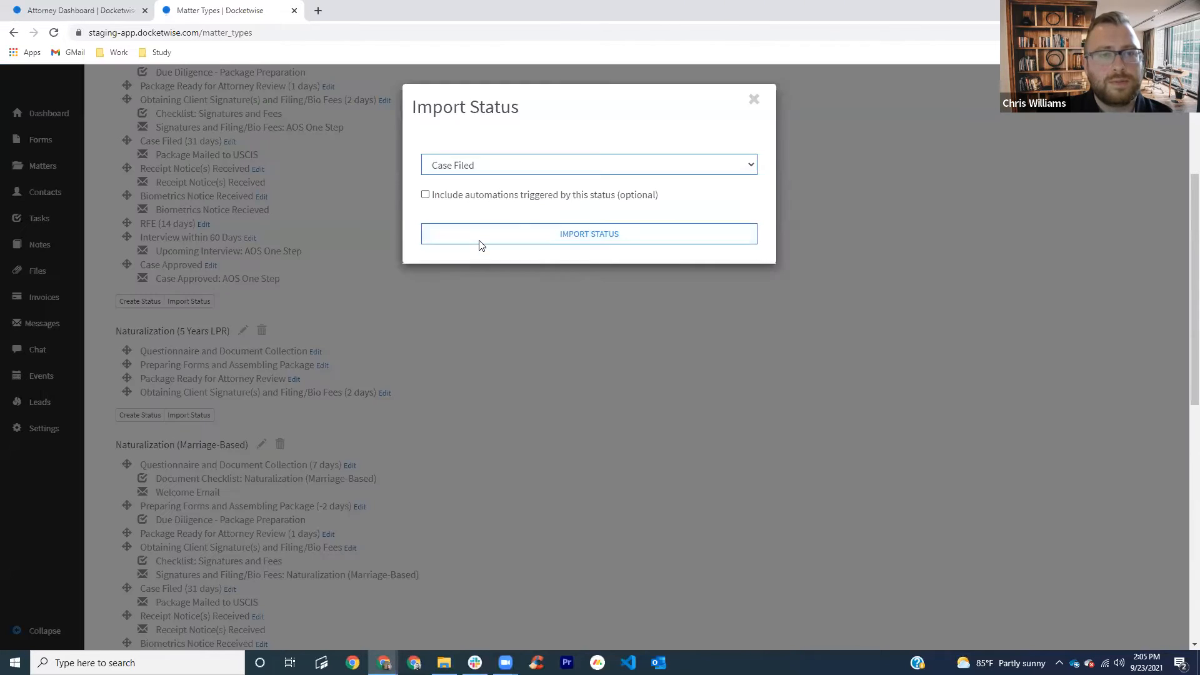
pyautogui.click(477, 241)
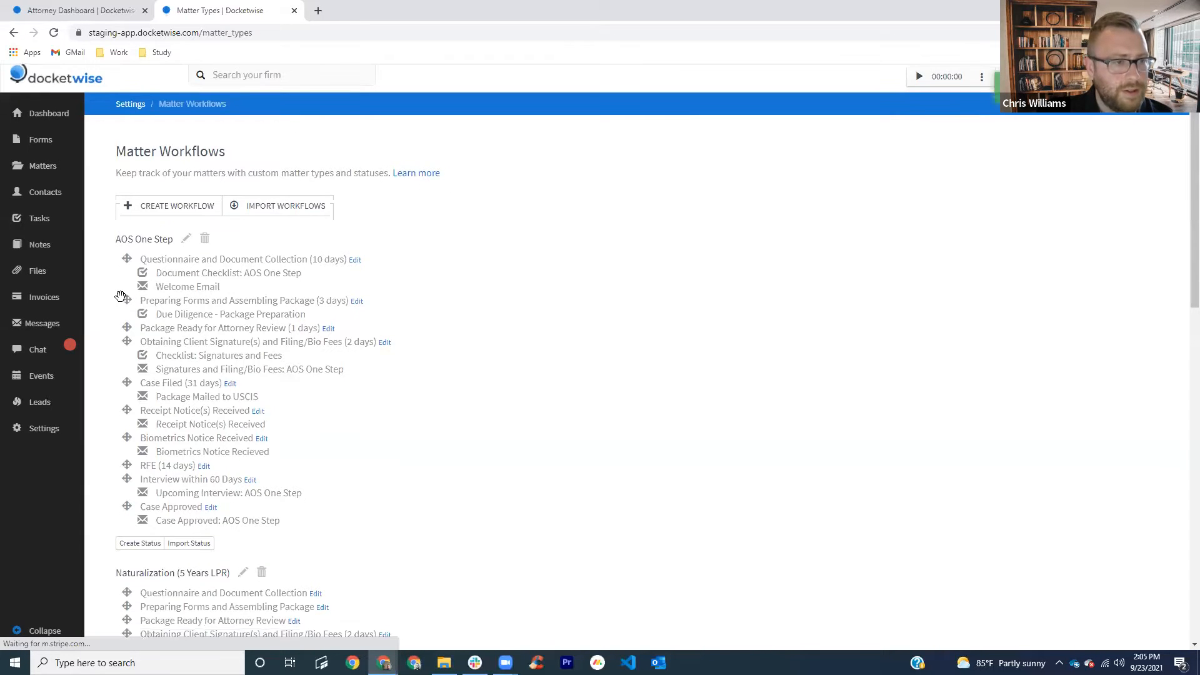
# Step: Import the Receipt Notice(s) Received status into the Naturalization (5 Years LPR) workflow
pyautogui.scroll(-2, 122, 295)
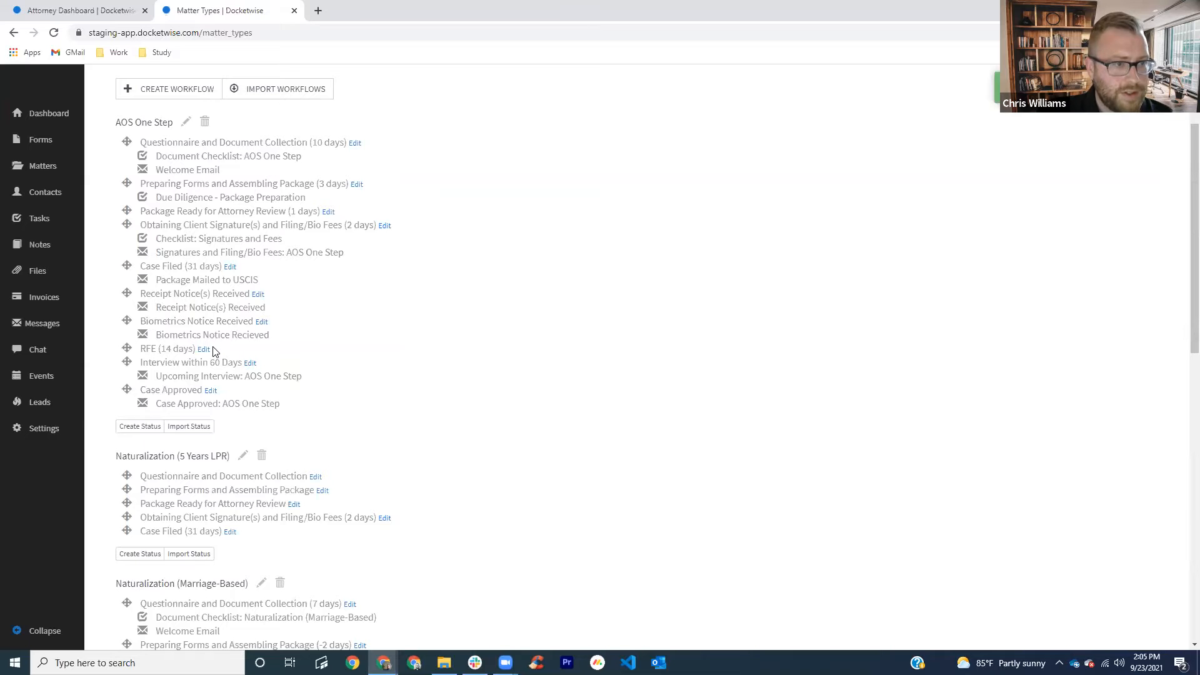
pyautogui.scroll(-2, 212, 351)
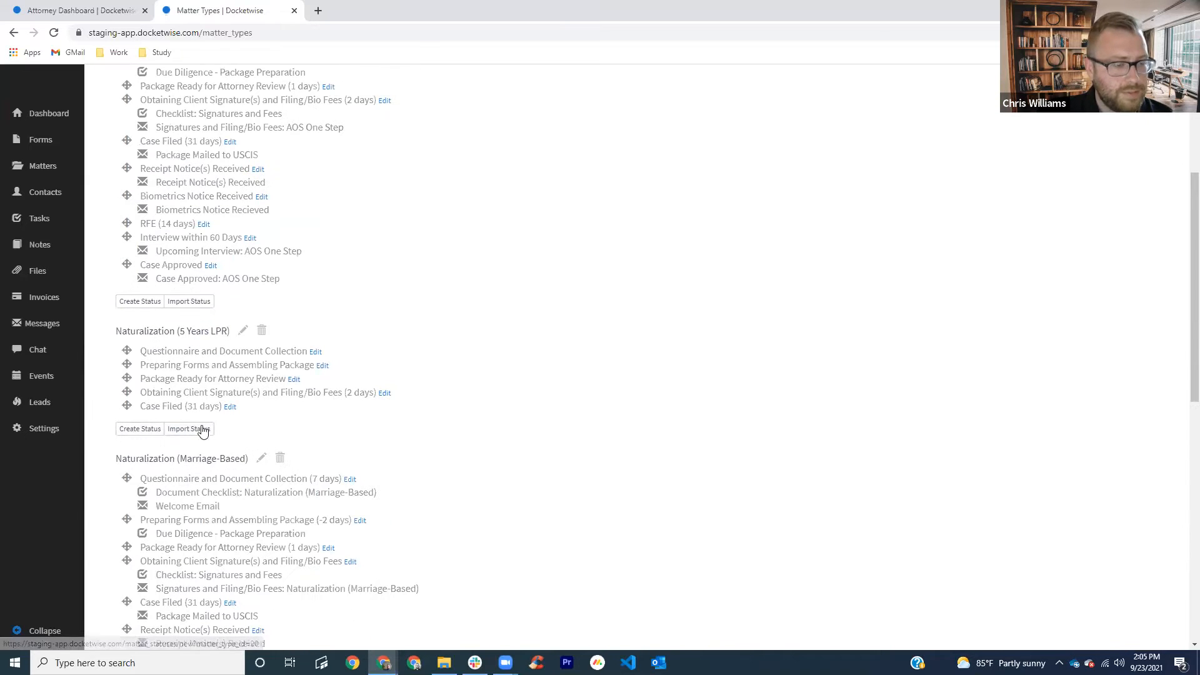
pyautogui.click(203, 432)
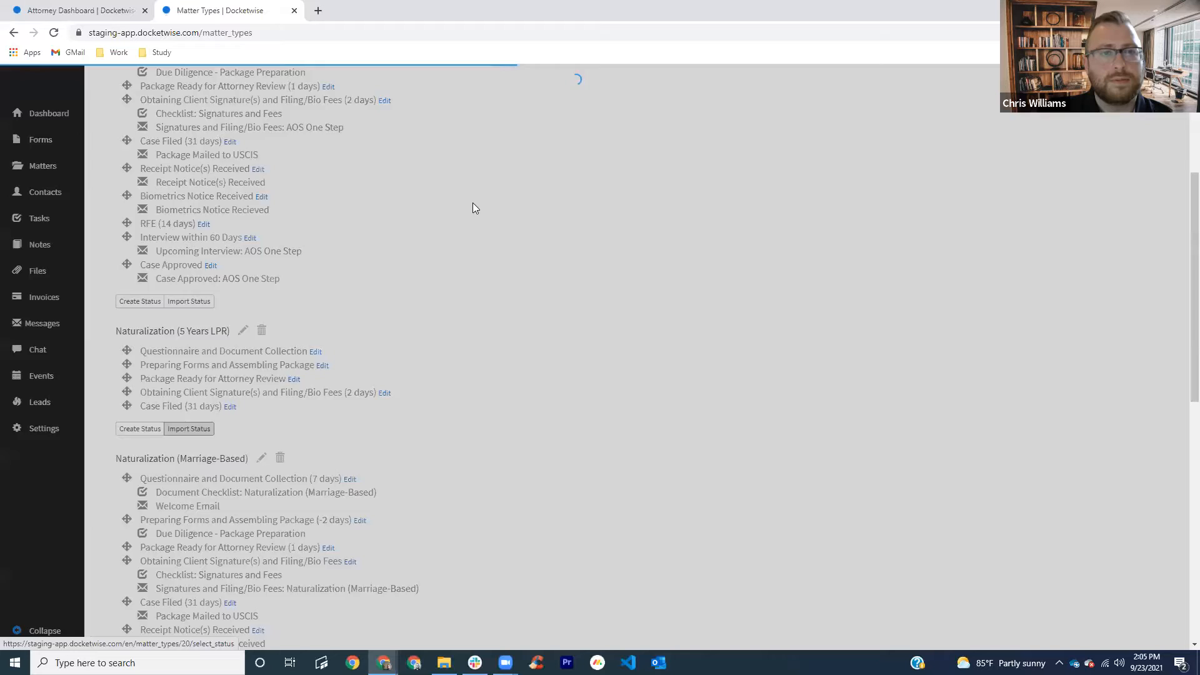
pyautogui.click(475, 165)
pyautogui.click(475, 220)
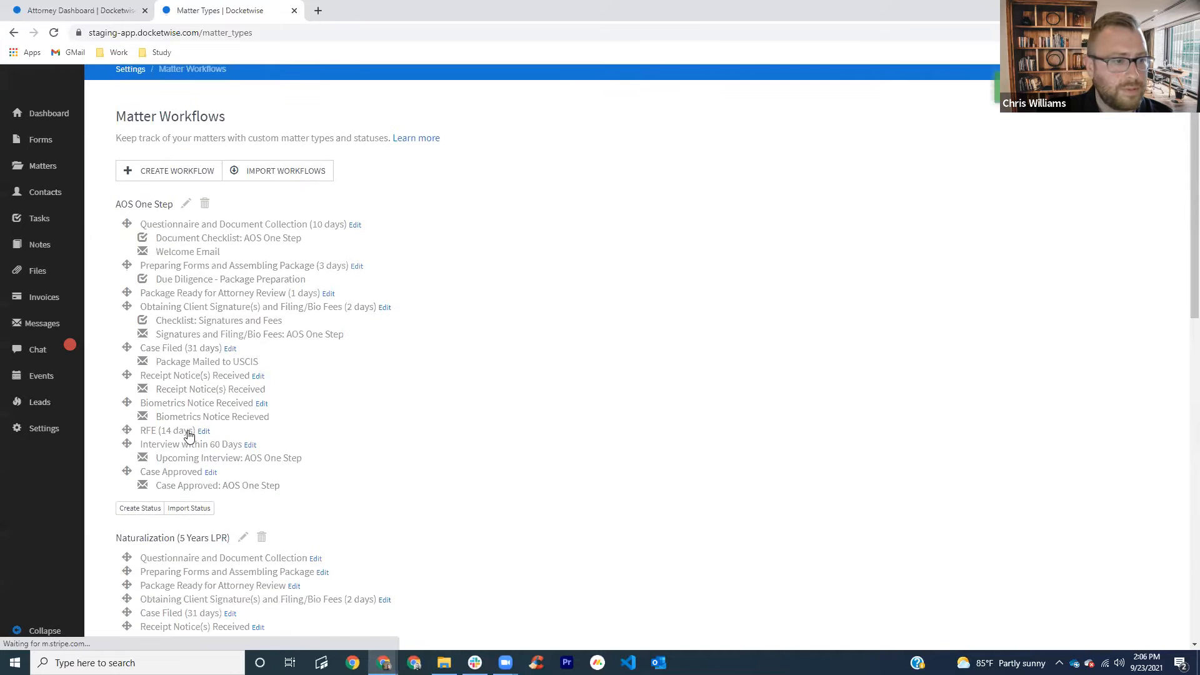
# Step: Import the Biometrics Notice Received status into the Naturalization (5 Years LPR) workflow
pyautogui.scroll(-3, 189, 435)
pyautogui.click(189, 442)
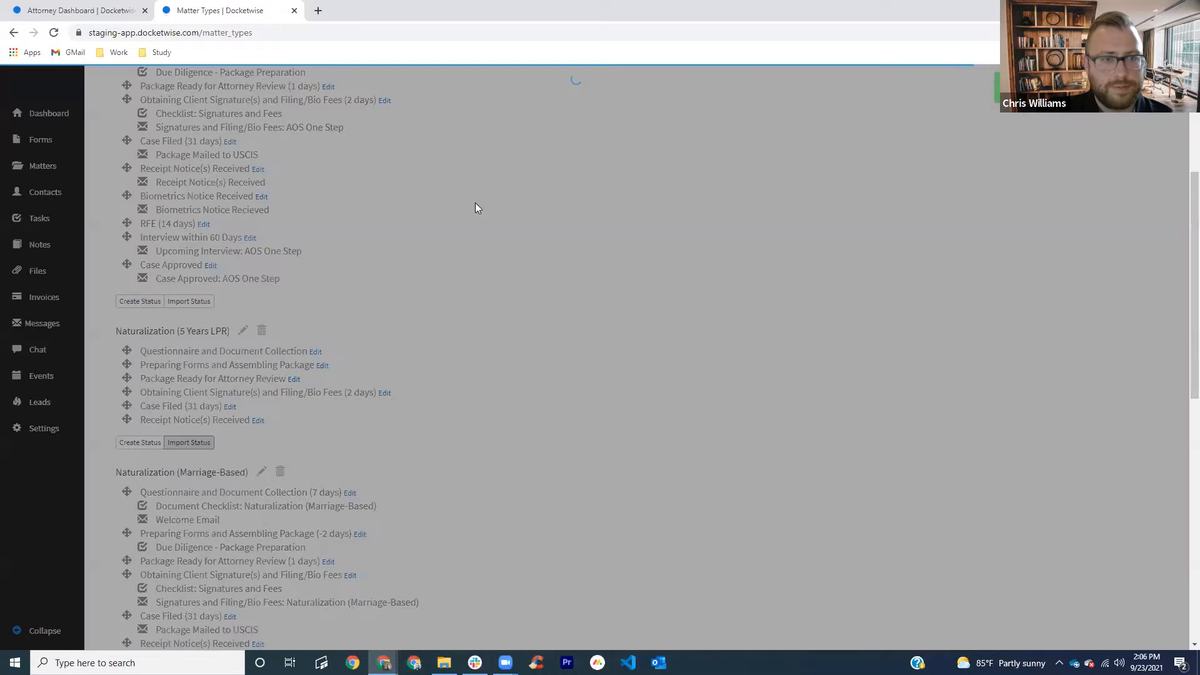
pyautogui.click(475, 165)
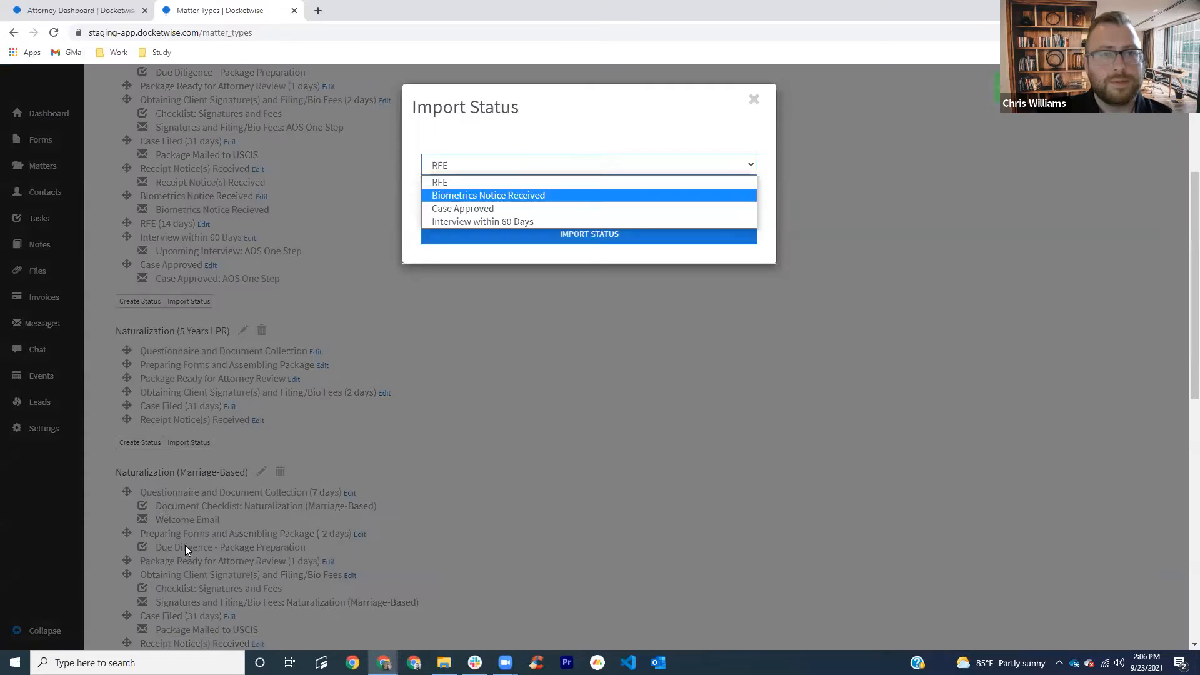
pyautogui.click(476, 196)
pyautogui.click(475, 233)
# Step: Import the Interview within 60 Days status into the Naturalization (5 Years LPR) workflow without its automations
pyautogui.scroll(-3, 300, 510)
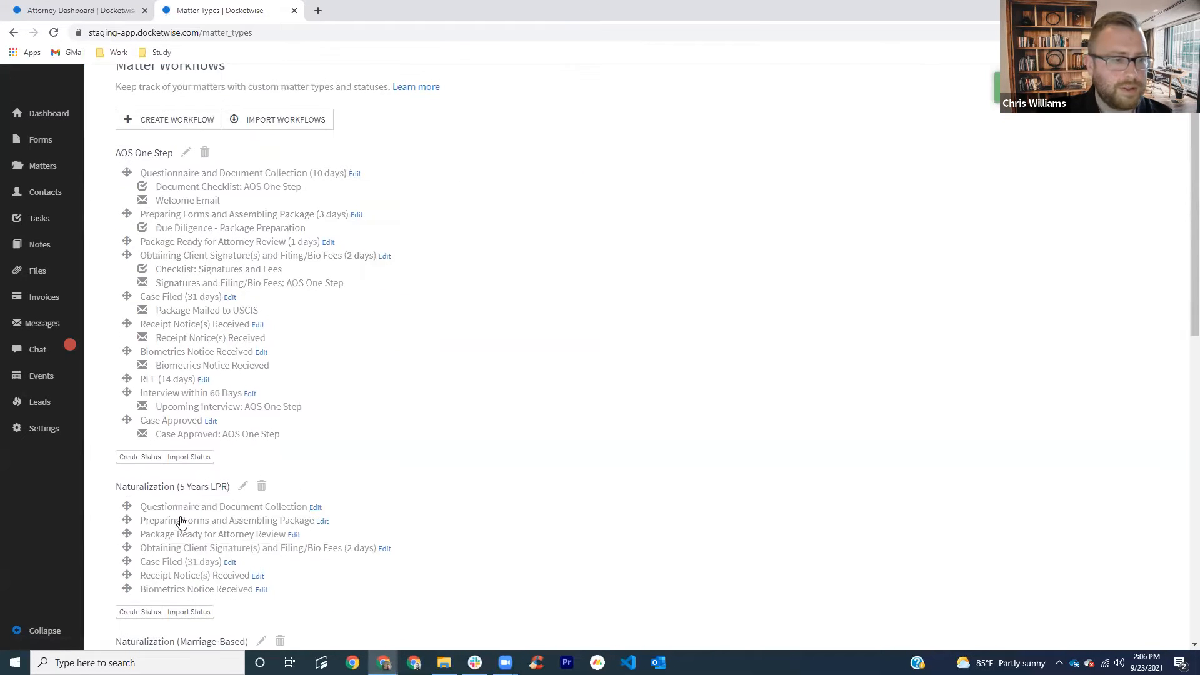
pyautogui.click(188, 519)
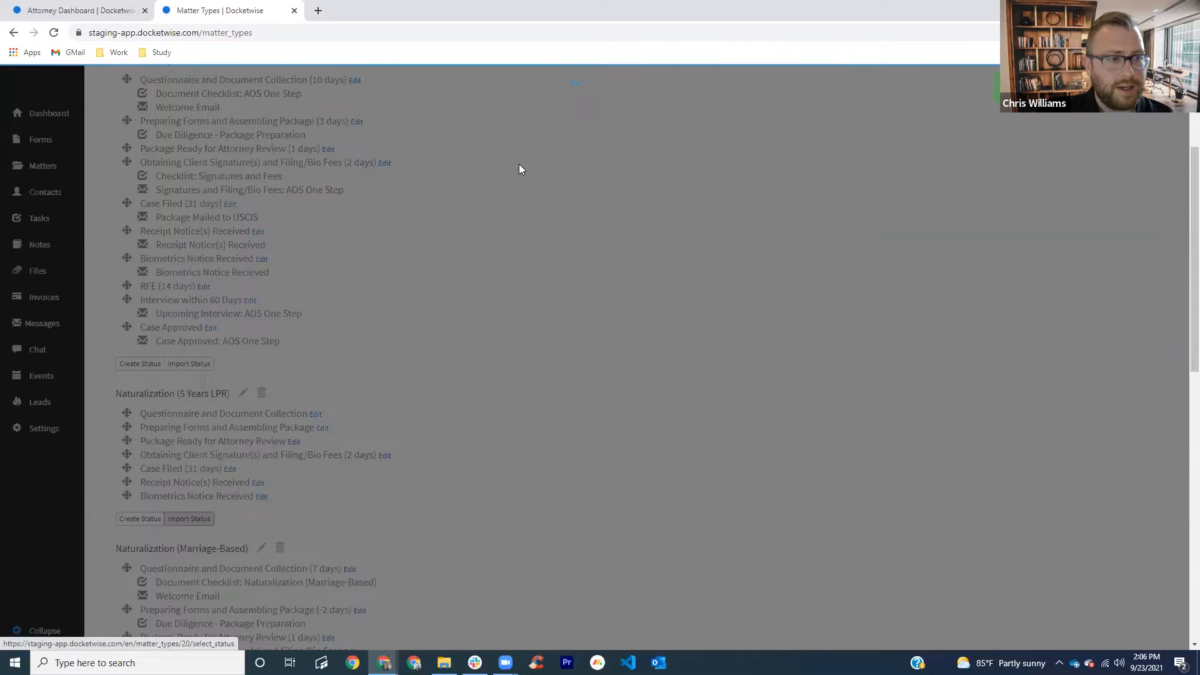
pyautogui.click(519, 164)
pyautogui.click(475, 208)
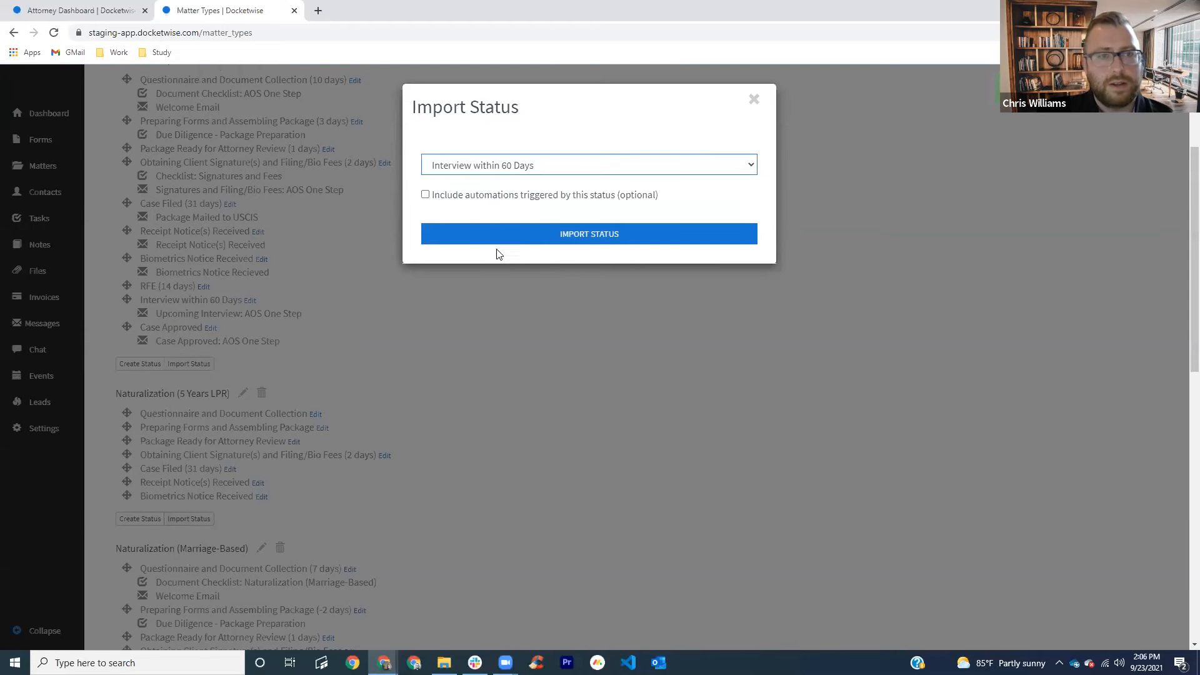
pyautogui.click(478, 236)
# Step: Import the RFE and Case Approved statuses into the Naturalization (5 Years LPR) workflow without their automations
pyautogui.scroll(-1, 245, 434)
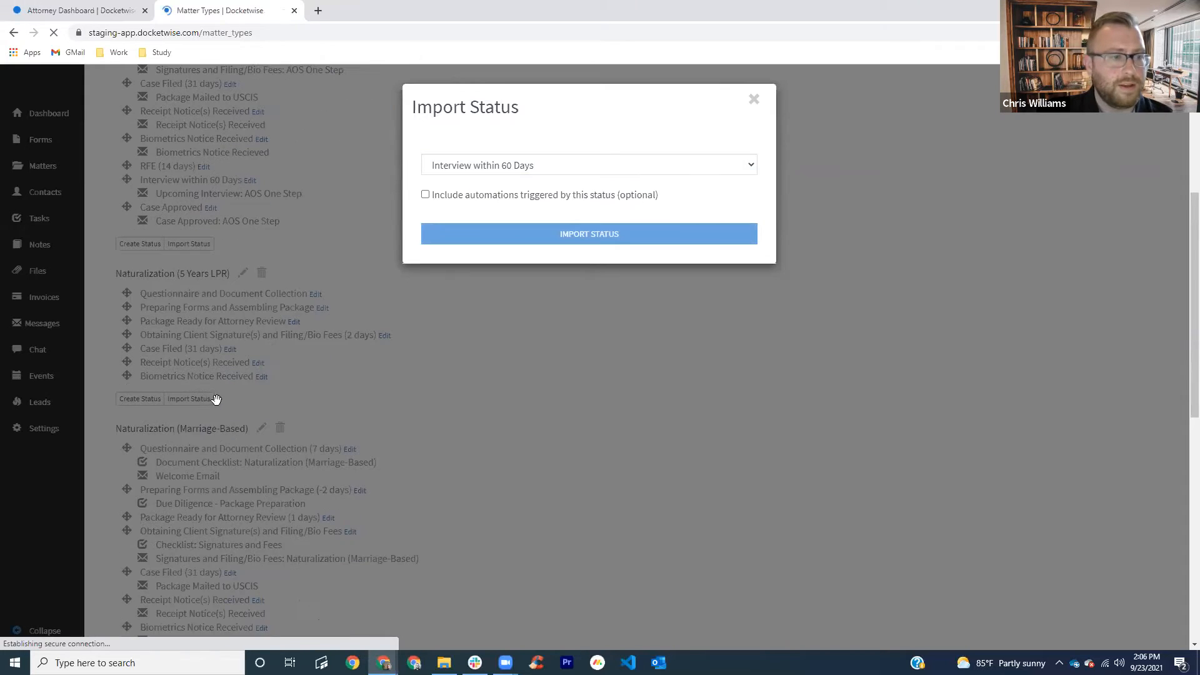
pyautogui.click(201, 411)
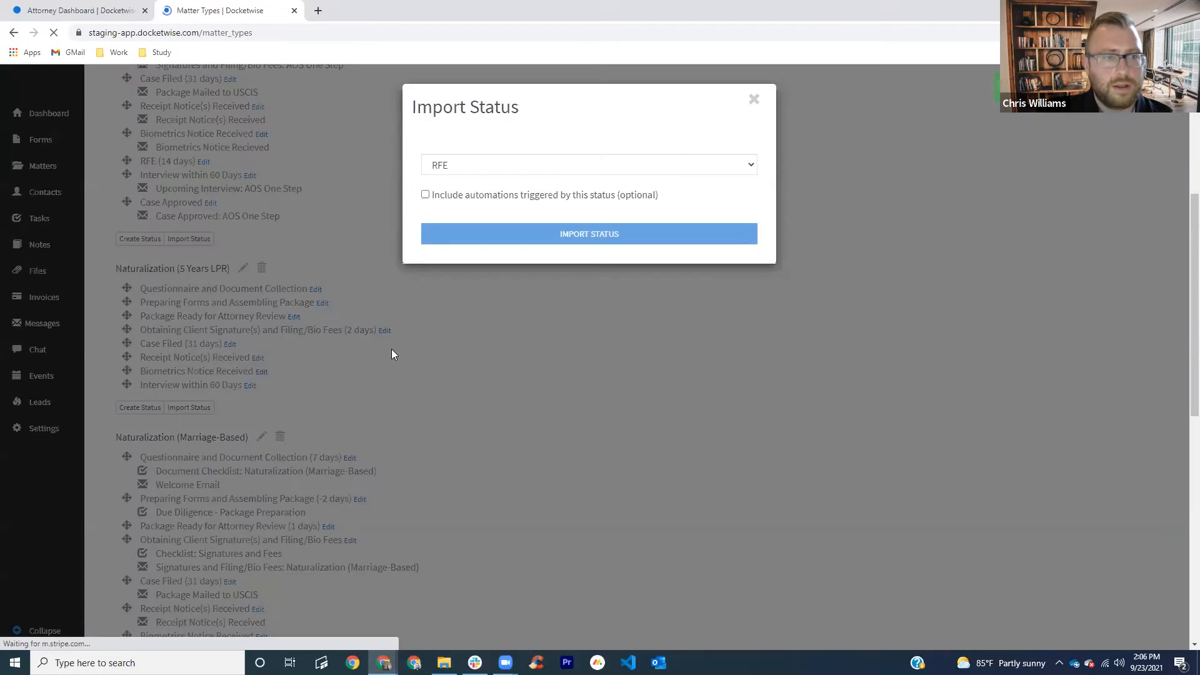
pyautogui.scroll(-4, 210, 327)
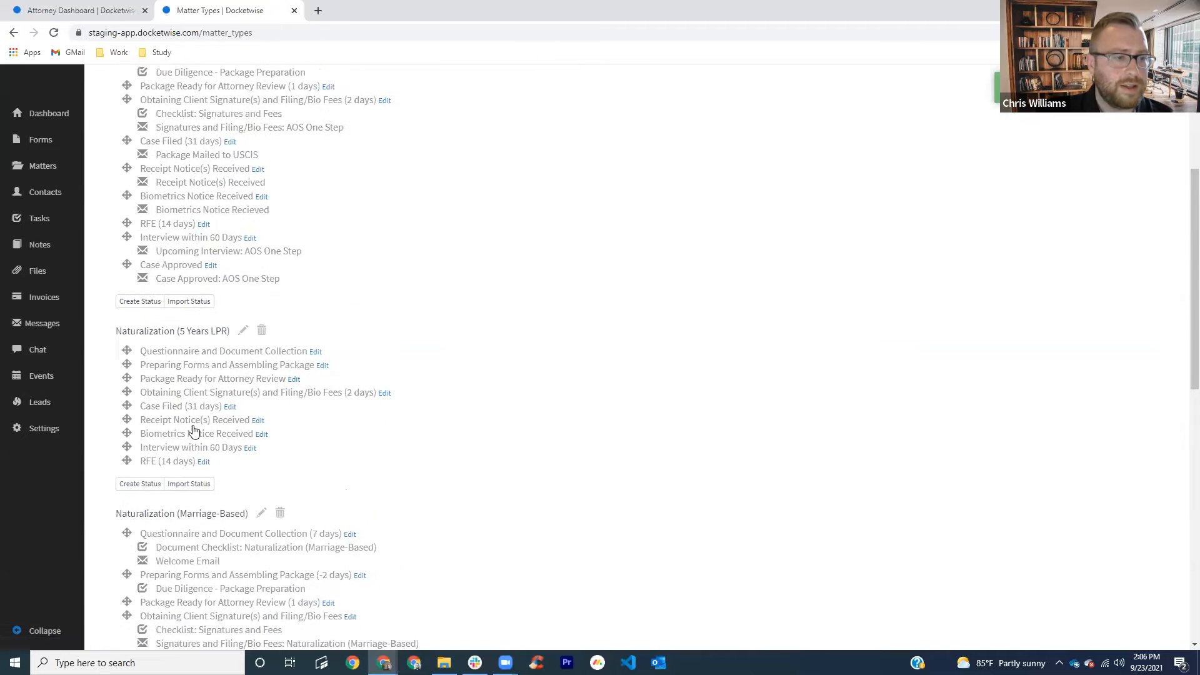
pyautogui.scroll(-1, 194, 431)
pyautogui.click(189, 422)
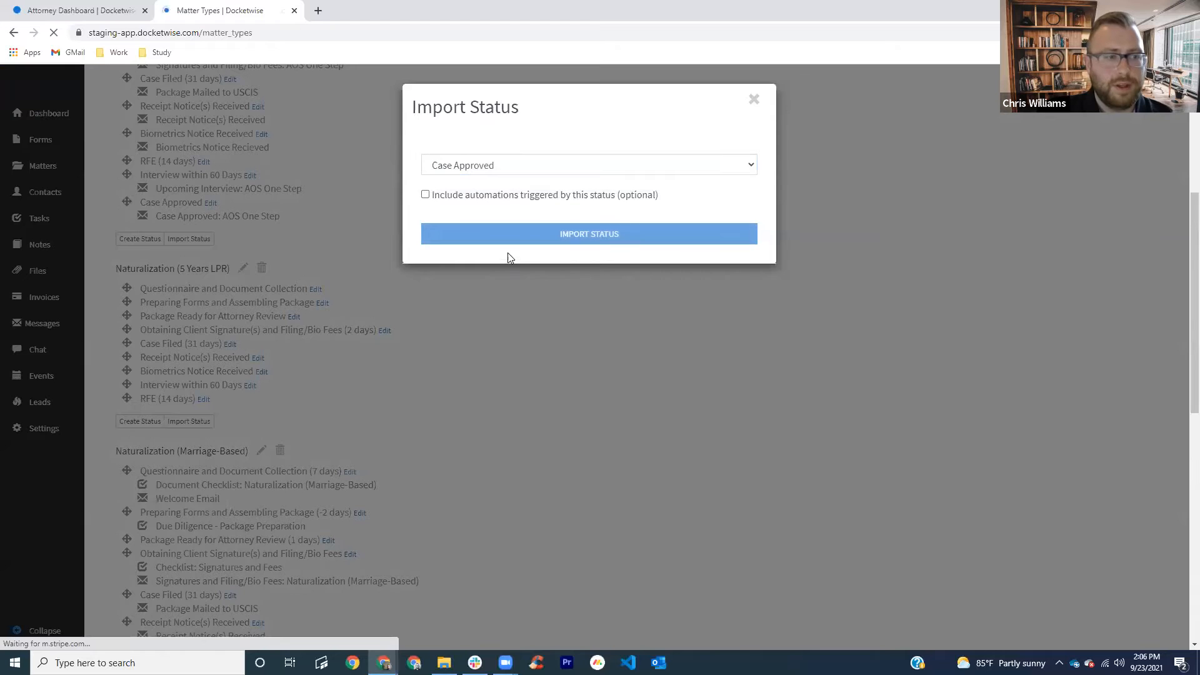
pyautogui.click(508, 241)
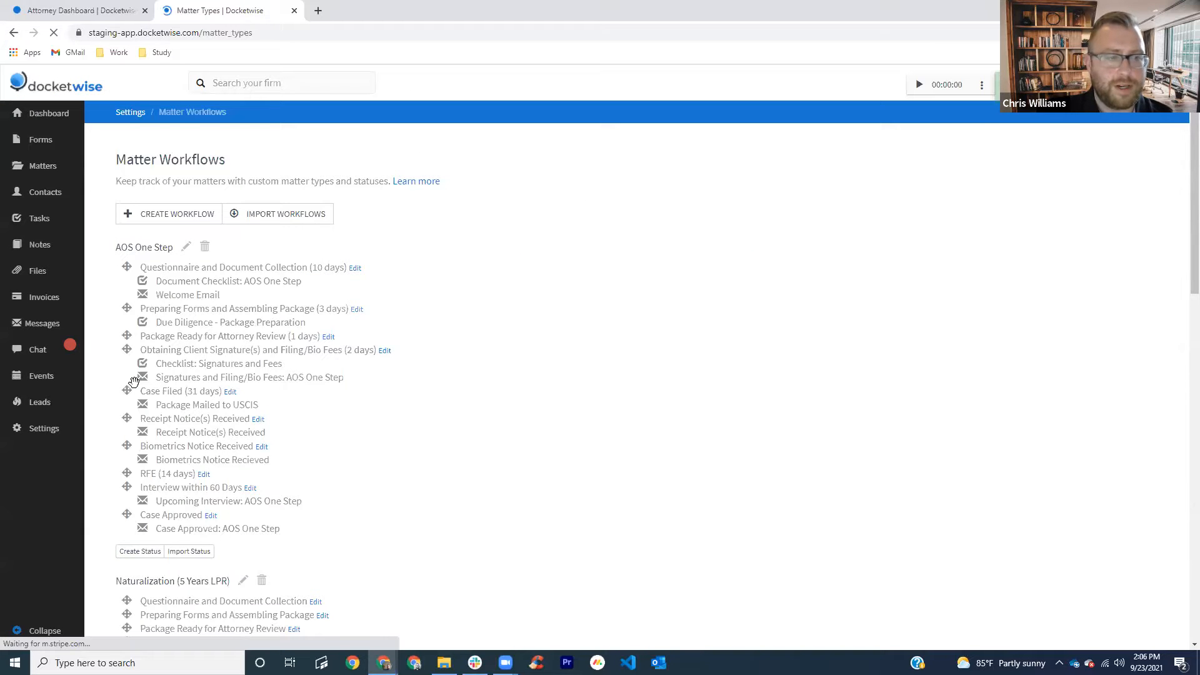
# Step: Move the RFE status above Interview within 60 Days in the Naturalization (5 Years LPR) workflow
pyautogui.scroll(-4, 134, 381)
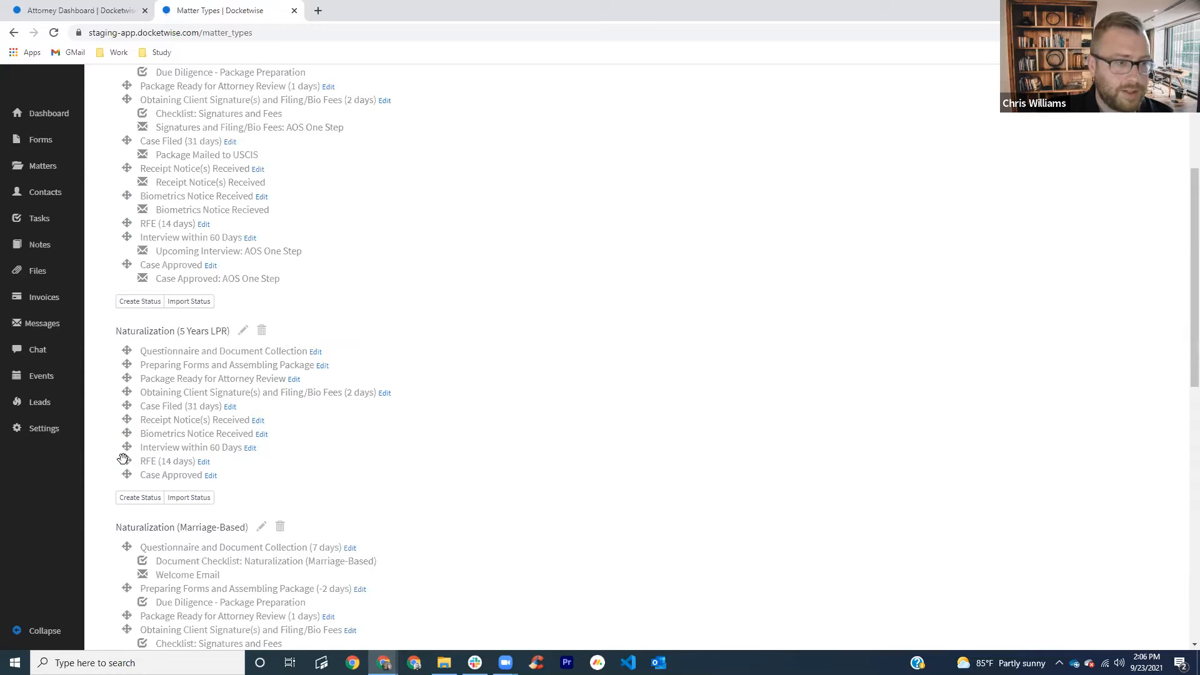
pyautogui.moveTo(126, 460); pyautogui.dragTo(127, 448)
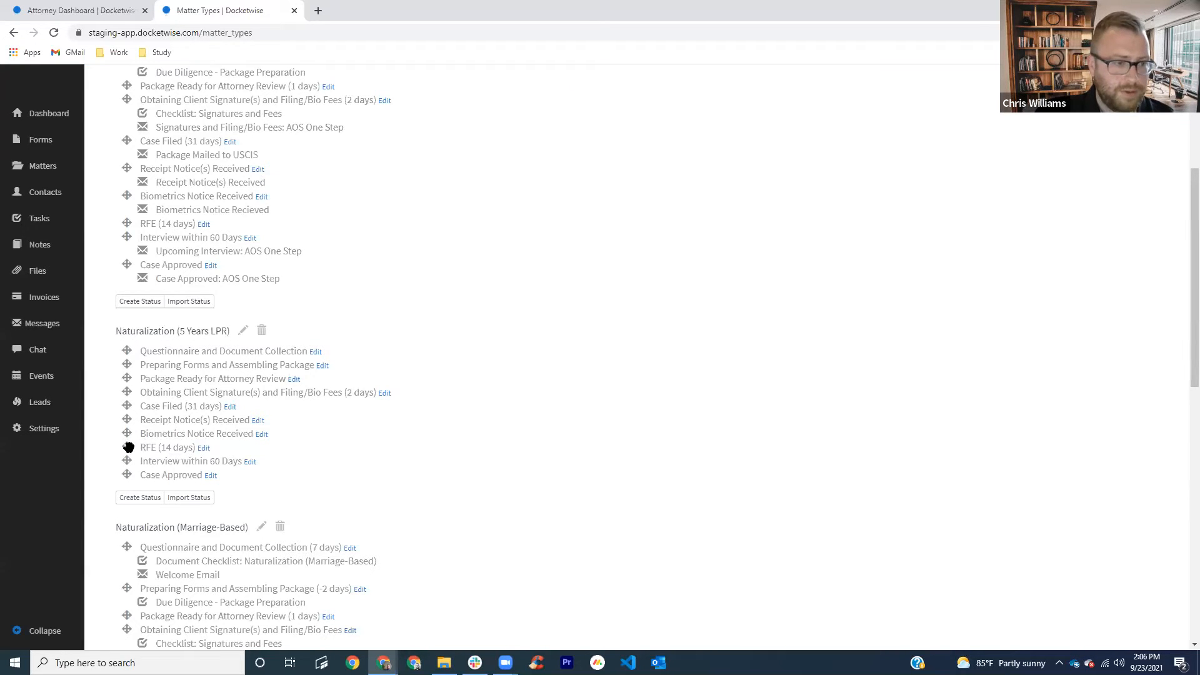
# Step: Enter a duration of 5 days for the Questionnaire and Document Collection status of the Naturalization (5 Years LPR) workflow
pyautogui.scroll(1, 450, 428)
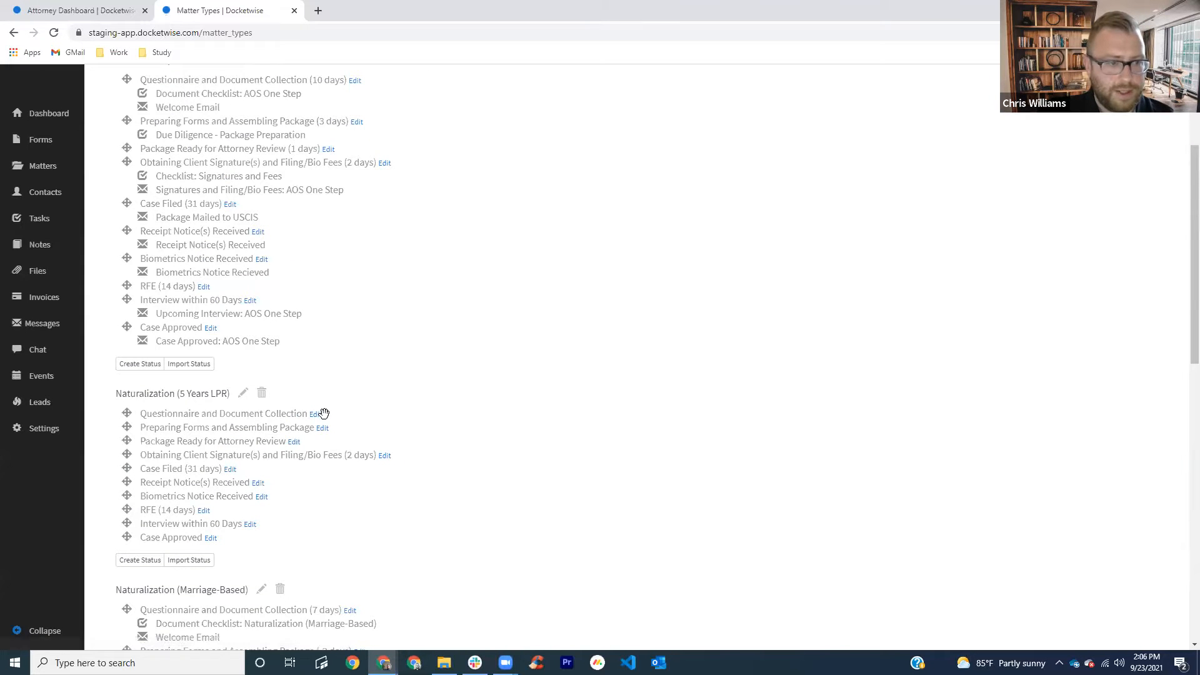
pyautogui.scroll(-1, 326, 415)
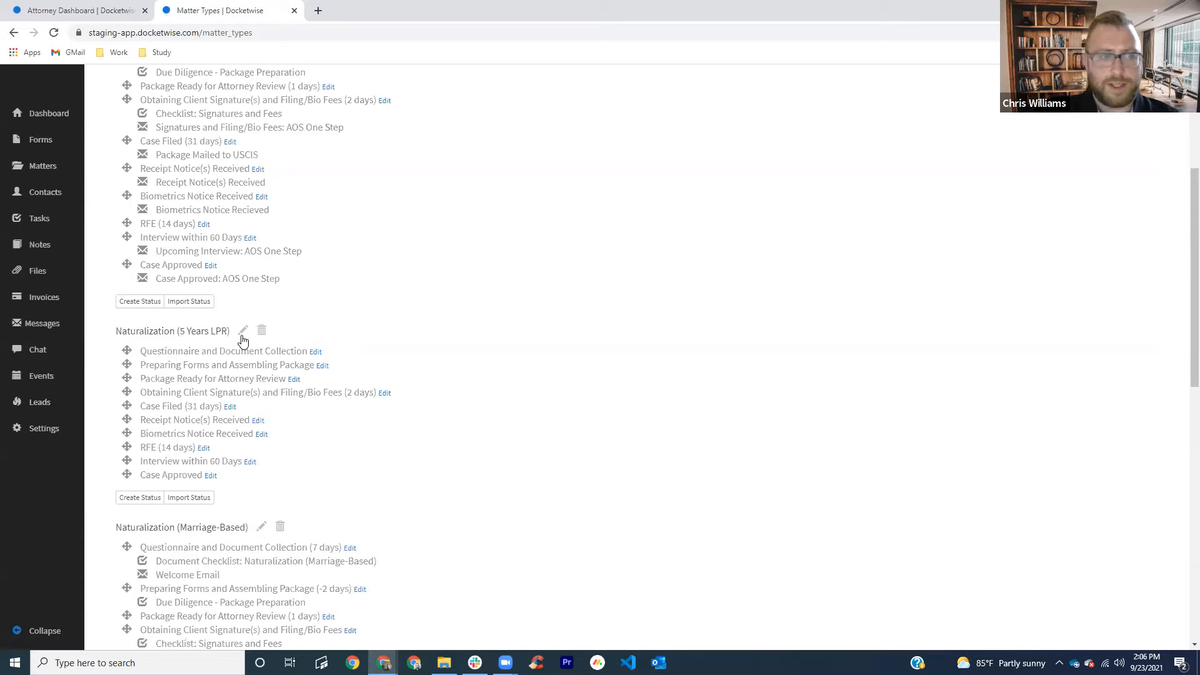
pyautogui.click(316, 354)
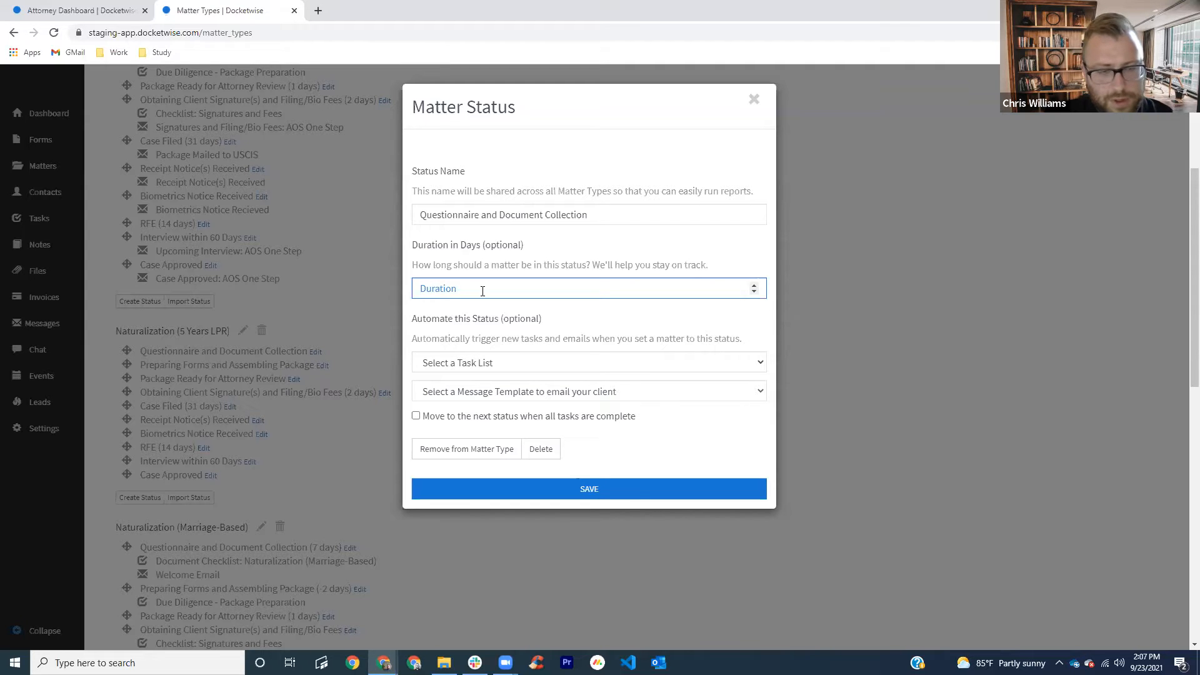
pyautogui.write('5')
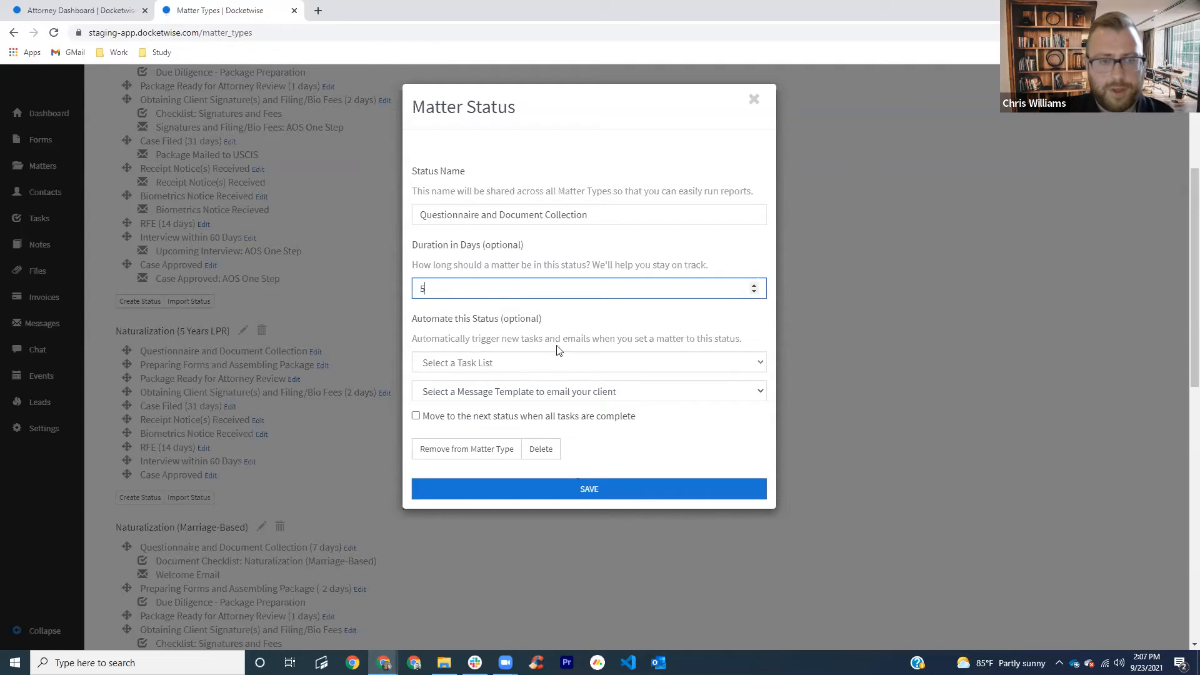
pyautogui.click(517, 366)
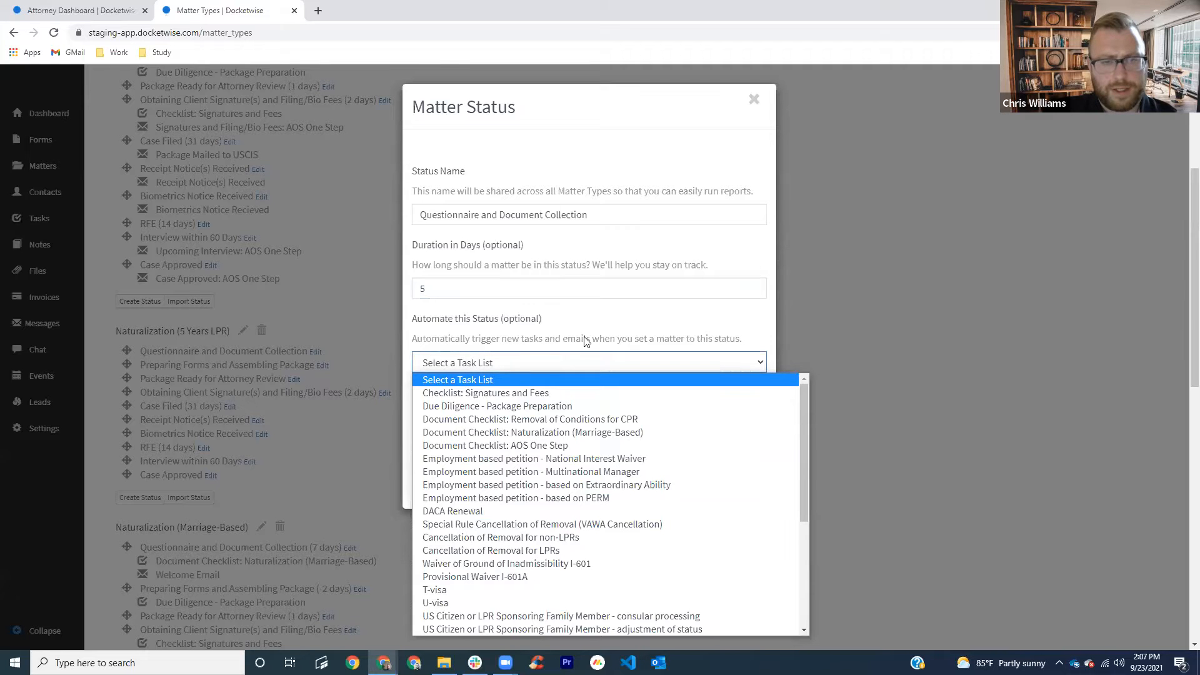
pyautogui.click(643, 324)
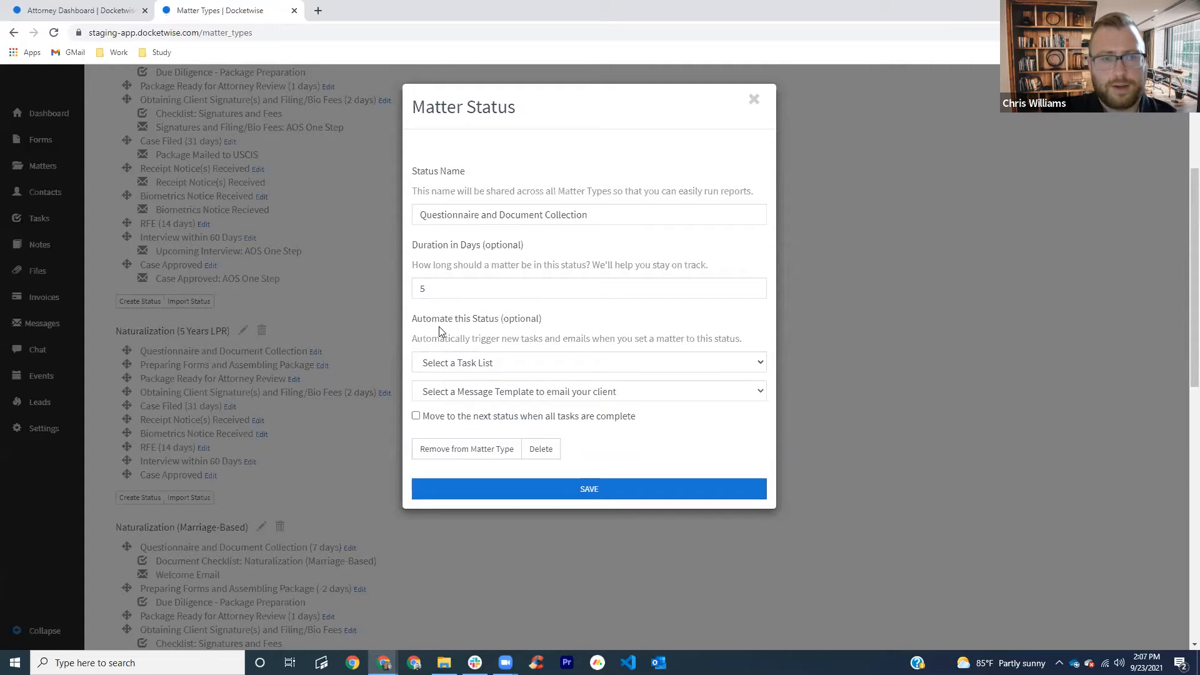
pyautogui.moveTo(411, 339); pyautogui.dragTo(750, 338)
pyautogui.click(750, 321)
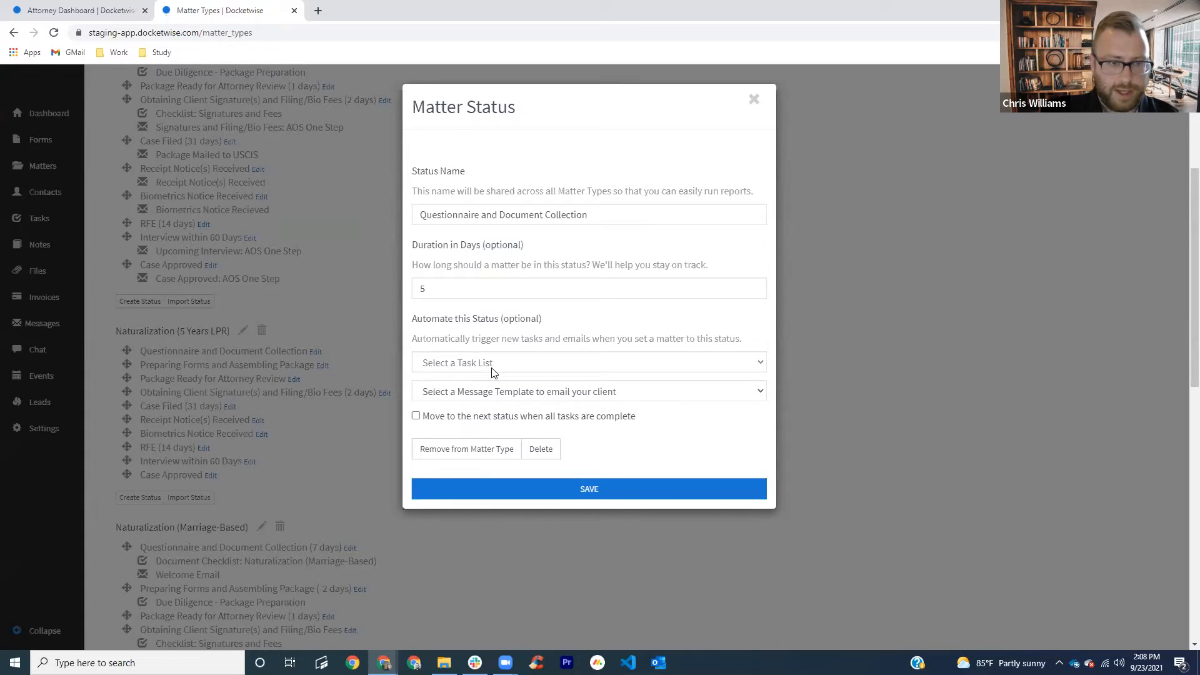
pyautogui.click(525, 392)
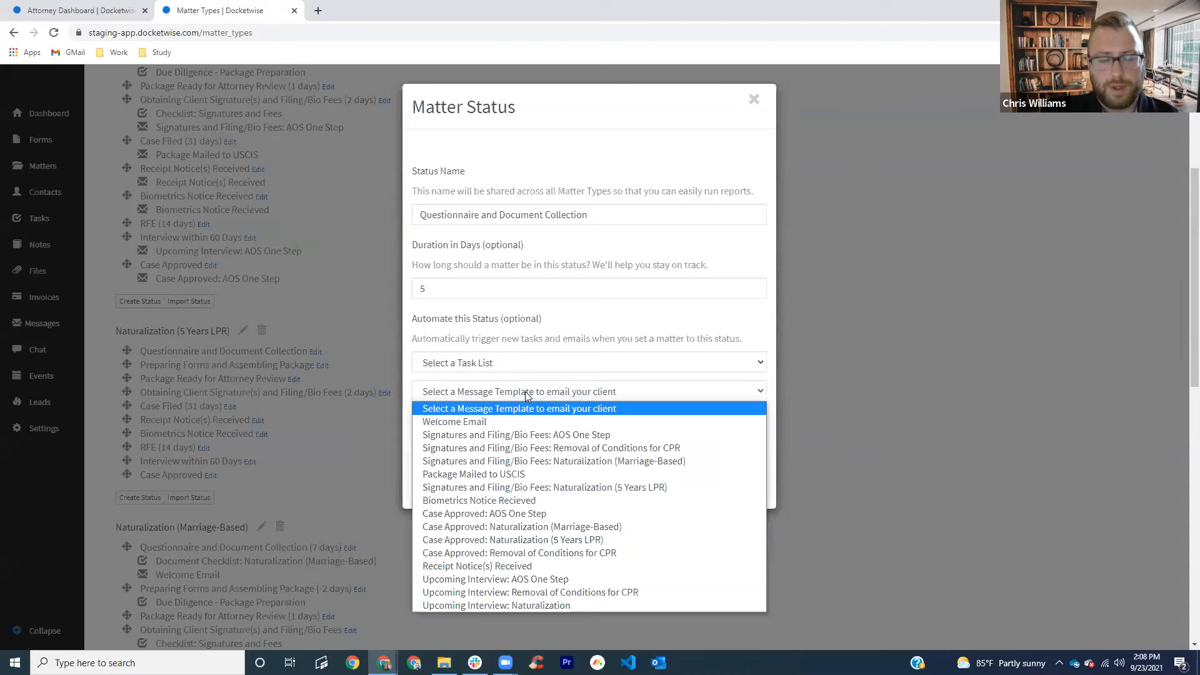
pyautogui.click(525, 392)
# Step: Automate the Questionnaire and Document Collection status with the Document Checklist: Naturalization (Marriage-Based) task list and the Welcome Email template, and save it
pyautogui.click(519, 363)
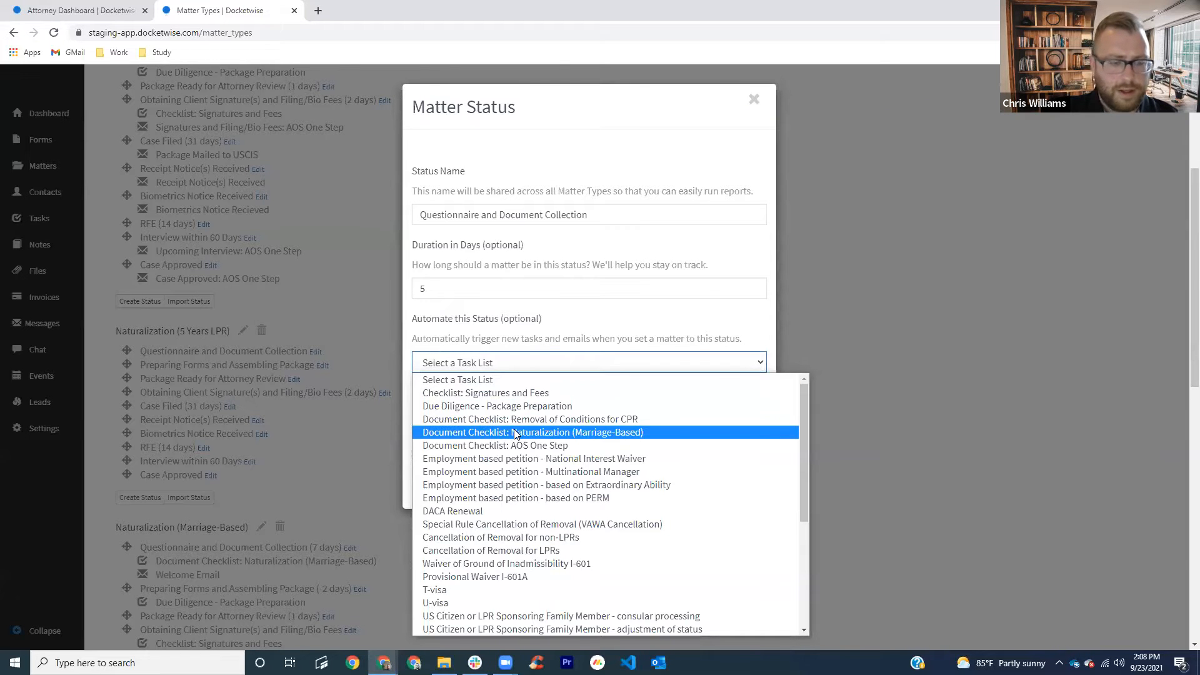
pyautogui.scroll(-2, 537, 456)
pyautogui.scroll(2, 449, 461)
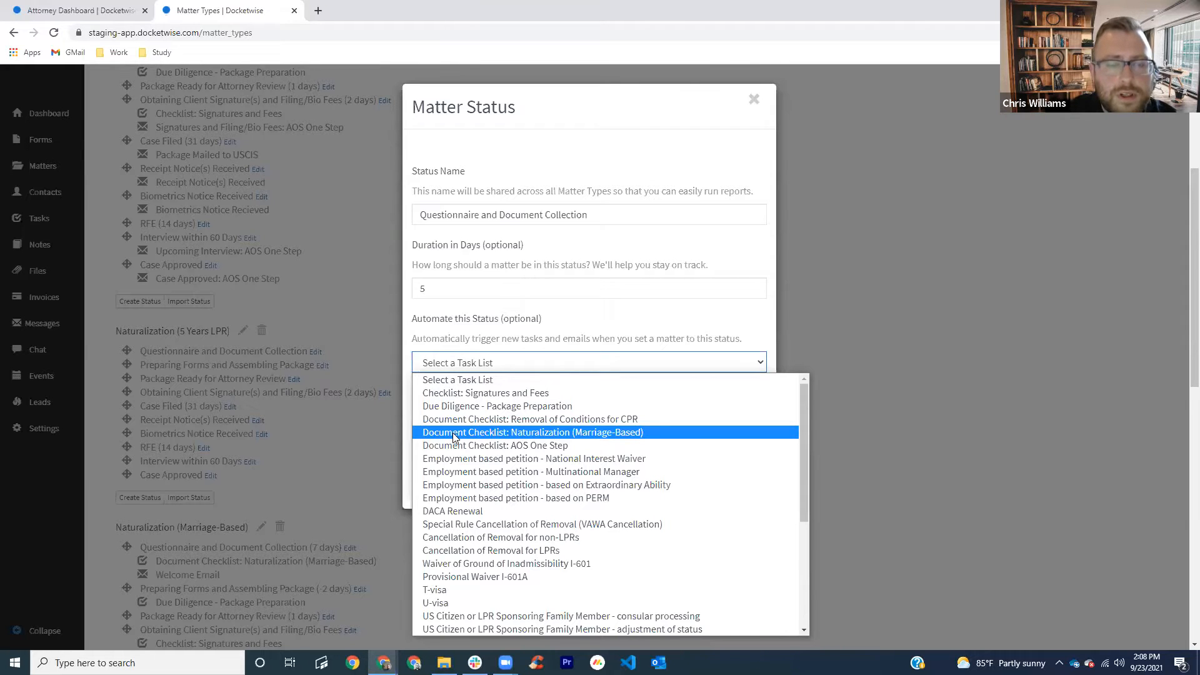
pyautogui.click(453, 433)
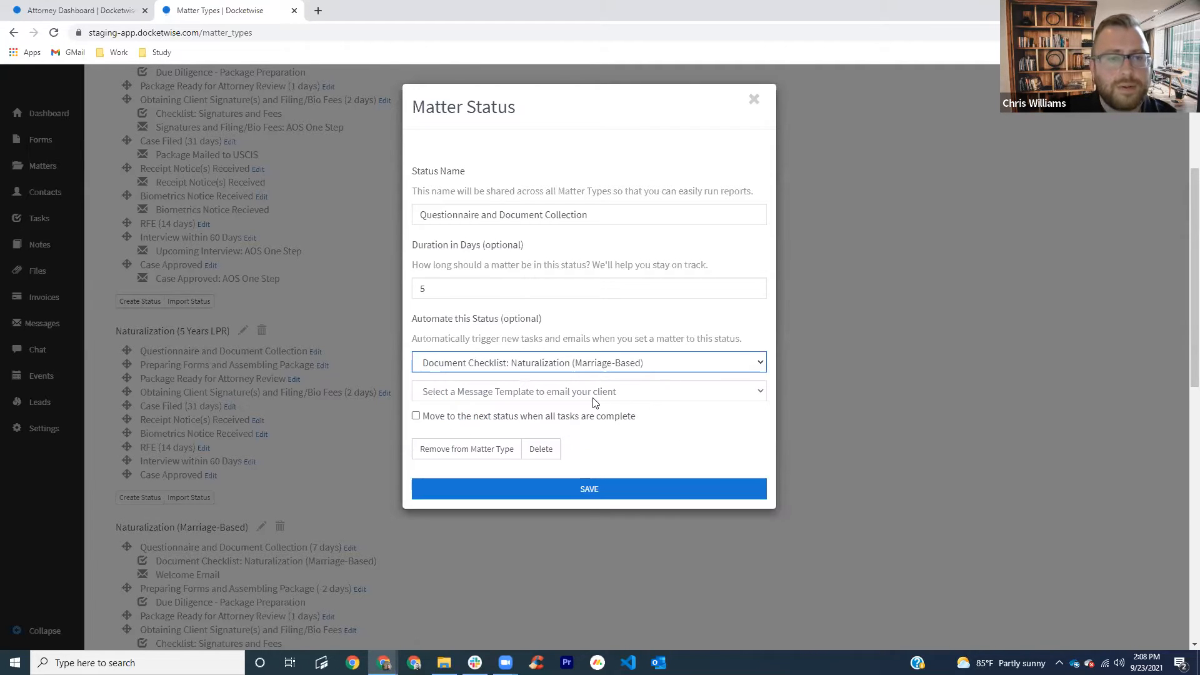
pyautogui.click(576, 394)
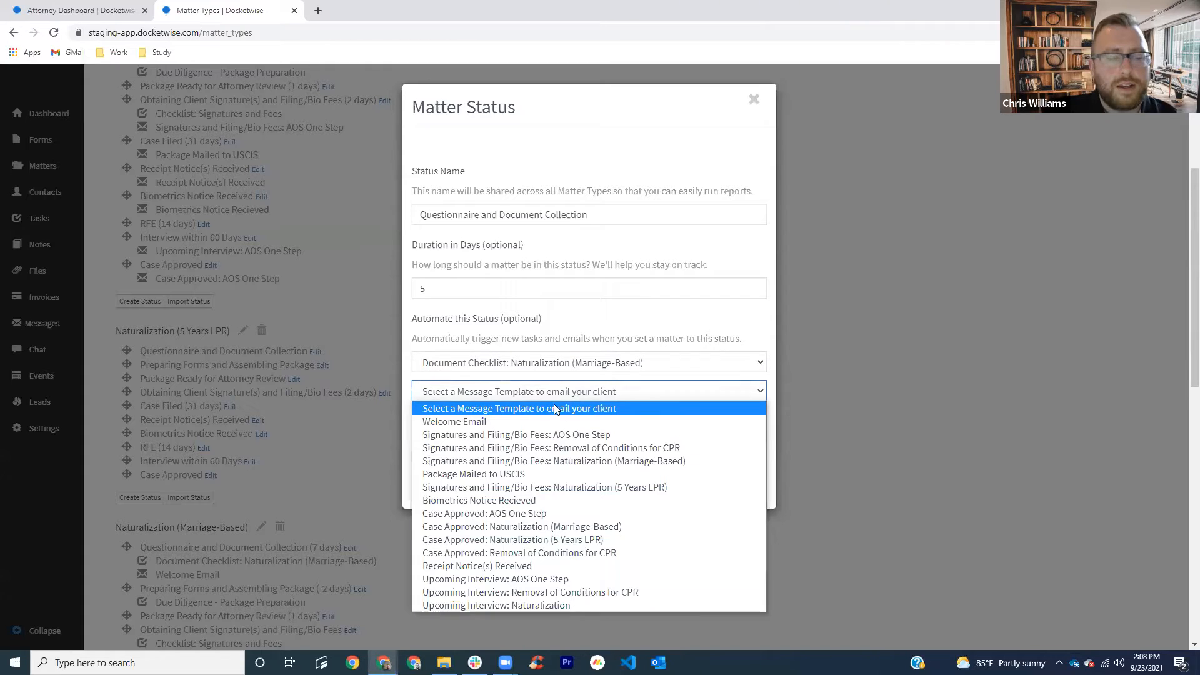
pyautogui.click(490, 424)
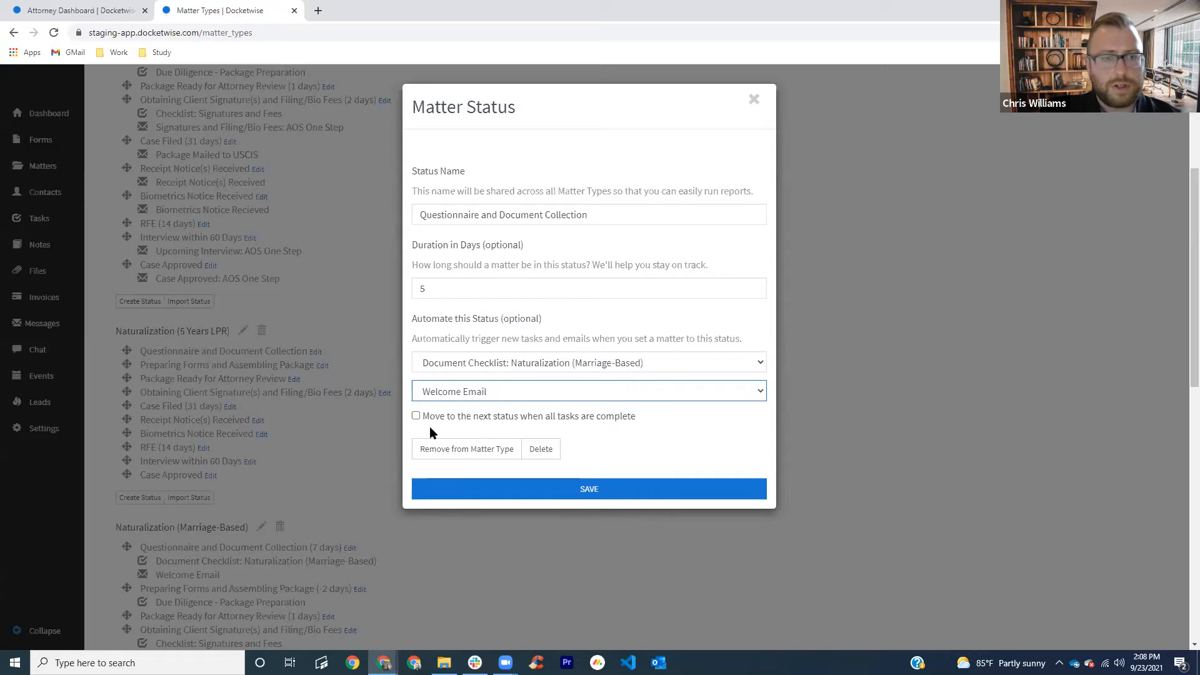
pyautogui.moveTo(429, 417); pyautogui.dragTo(615, 421)
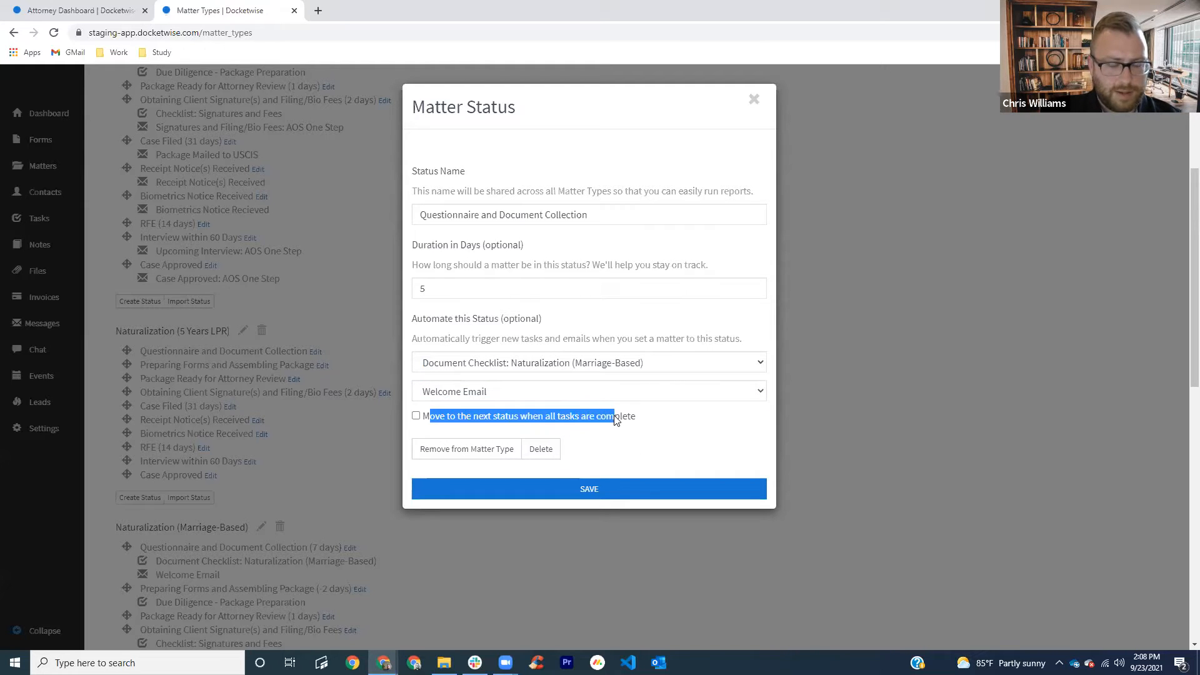
pyautogui.click(650, 415)
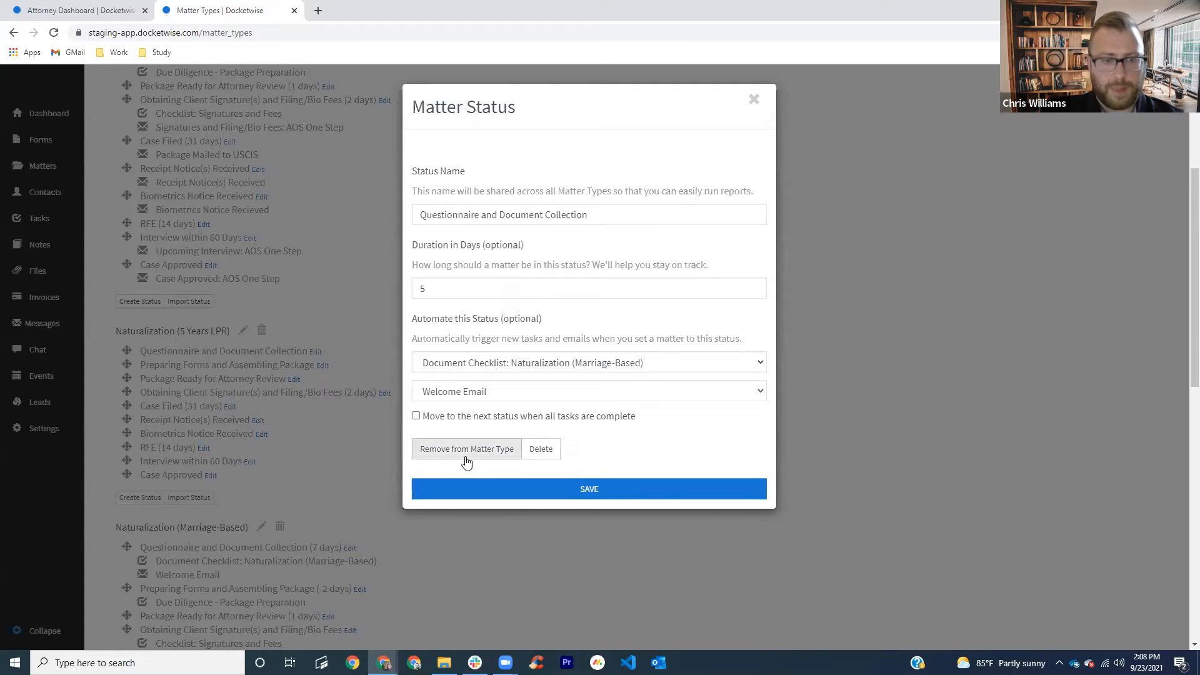
pyautogui.click(554, 489)
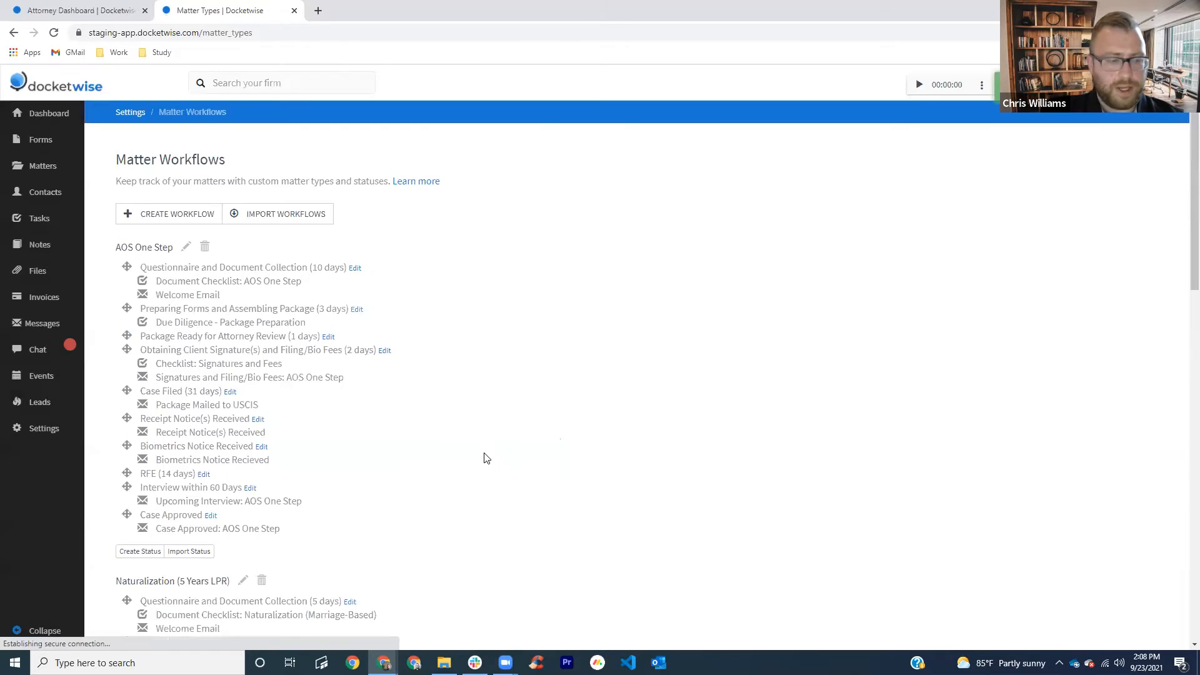
# Step: Set Preparing Forms and Assembling Package in Naturalization (5 Years LPR) to 2 days with the Due Diligence - Package Preparation task list, and save
pyautogui.scroll(-3, 485, 456)
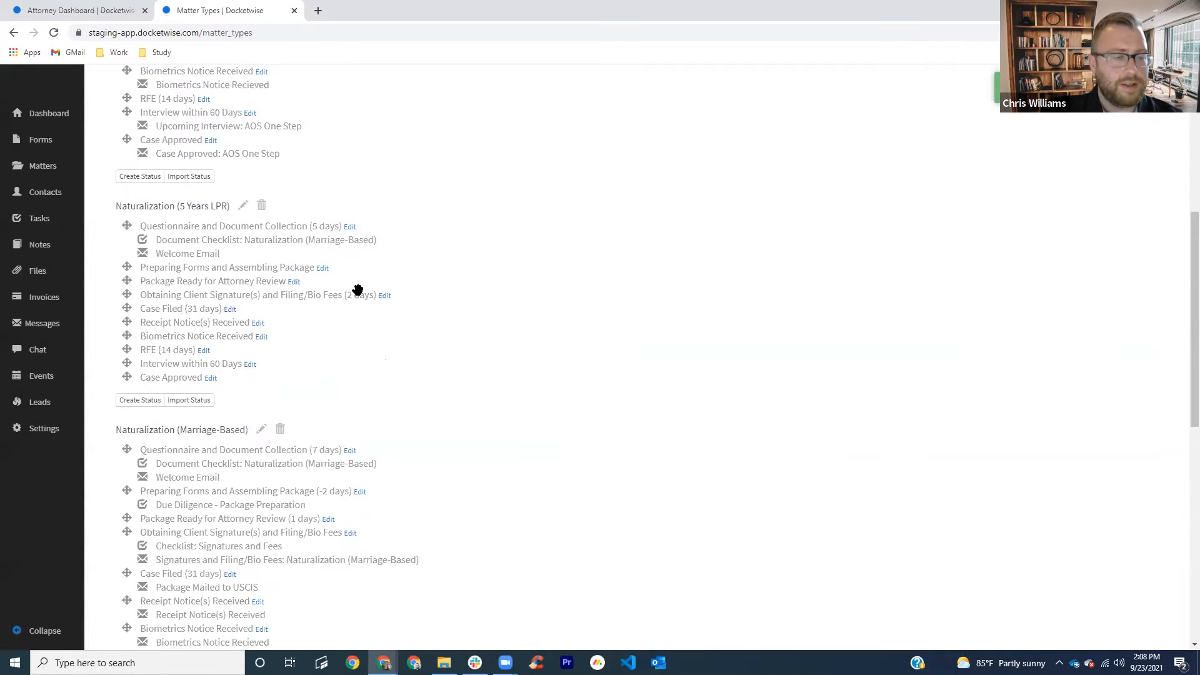
pyautogui.scroll(1, 359, 313)
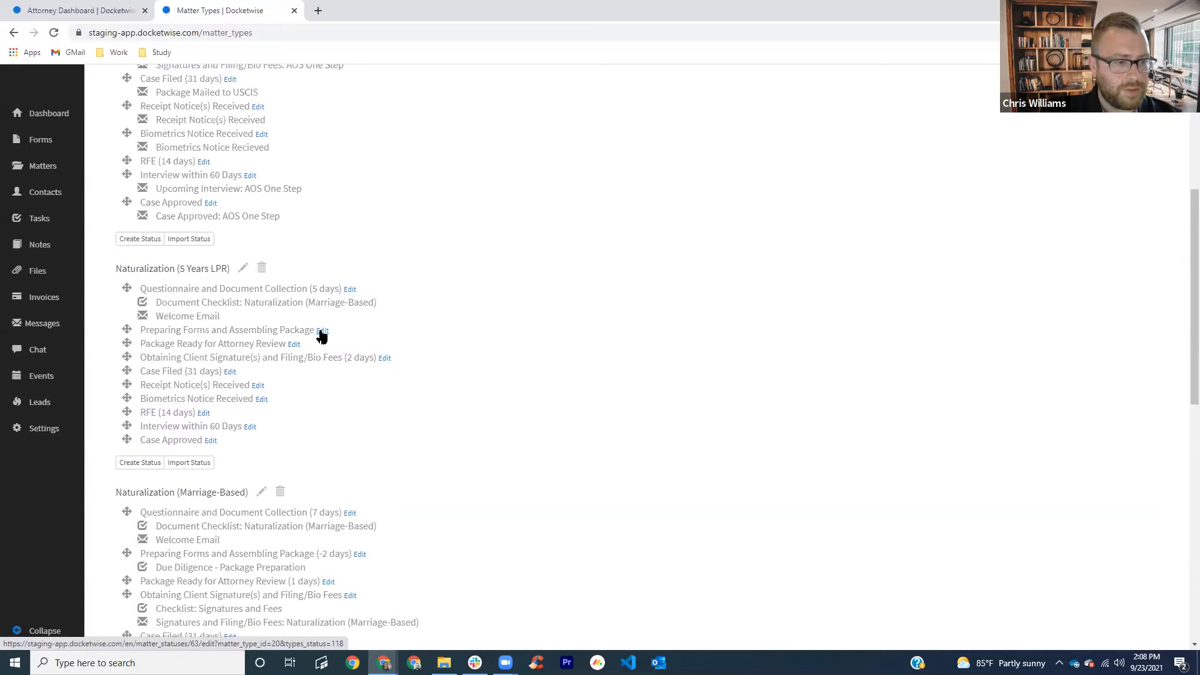
pyautogui.click(322, 331)
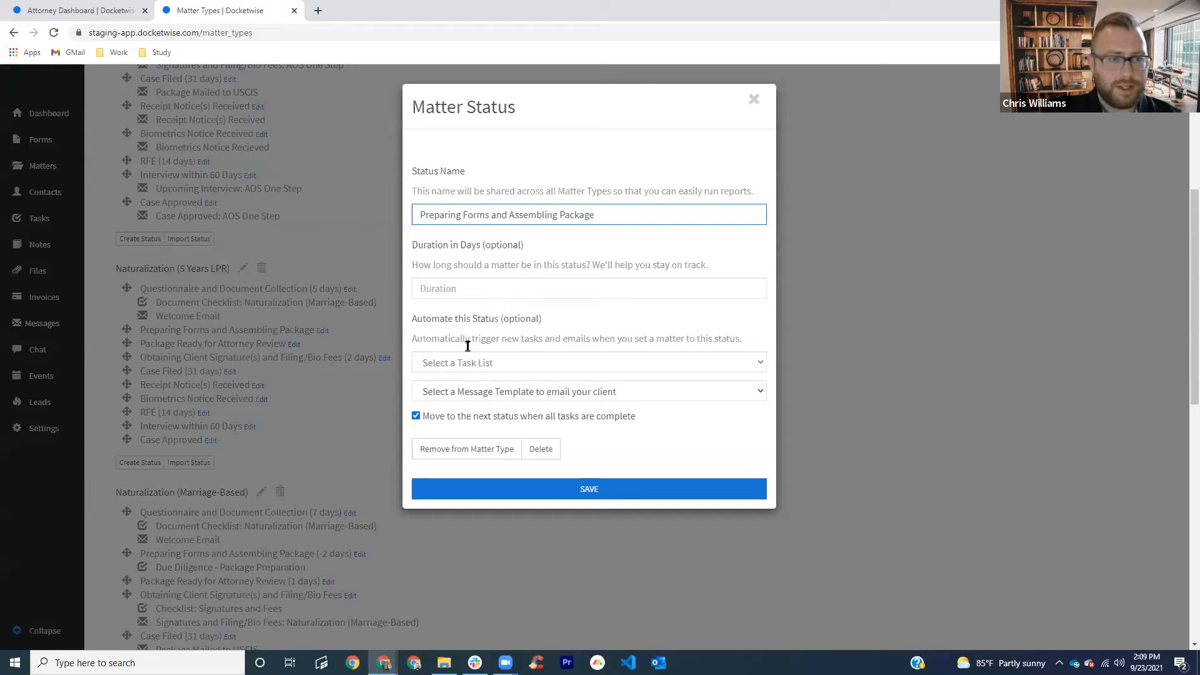
pyautogui.click(458, 288)
pyautogui.write('2')
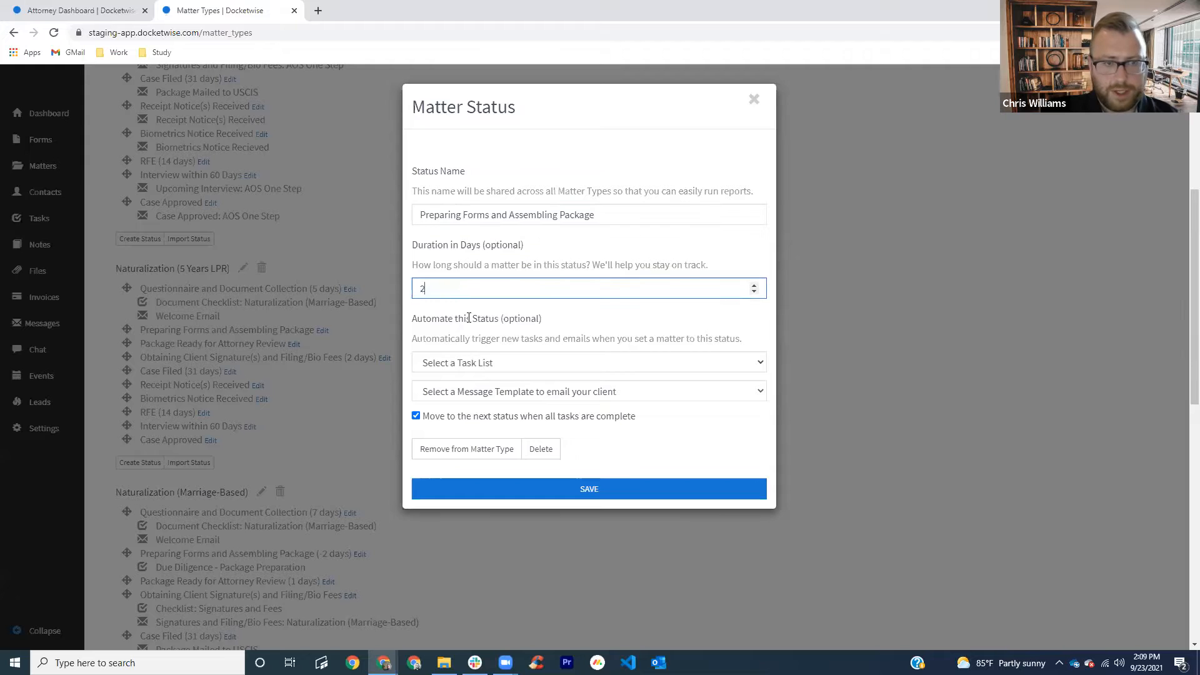
pyautogui.click(485, 364)
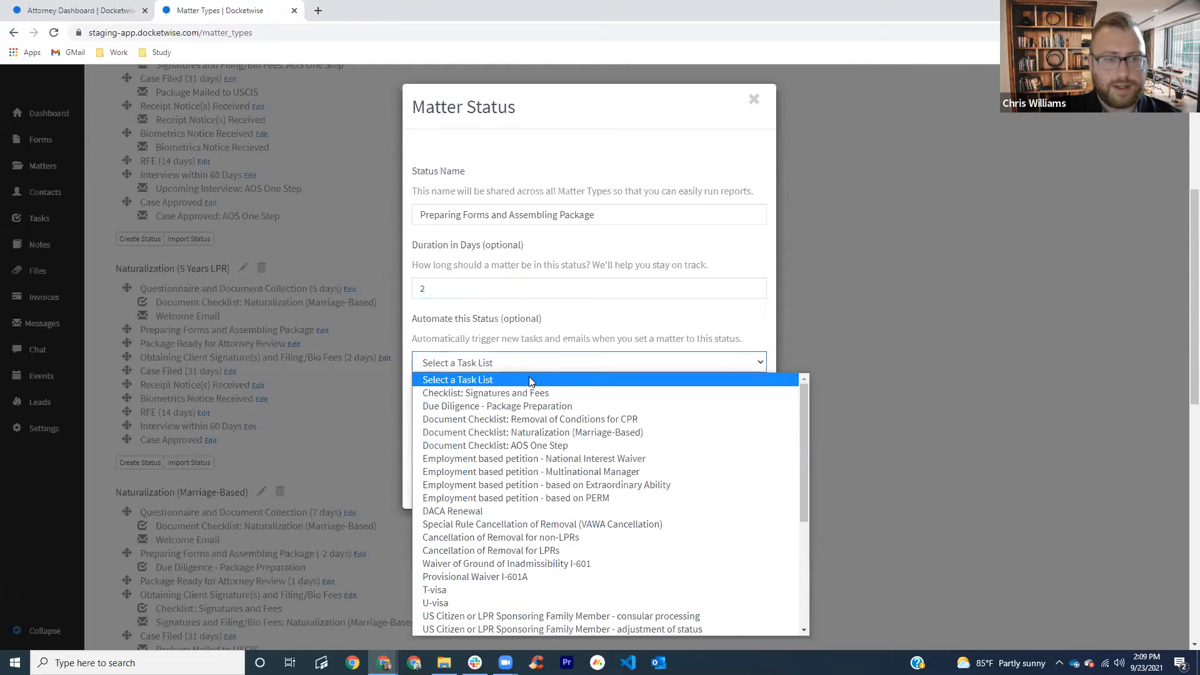
pyautogui.click(515, 406)
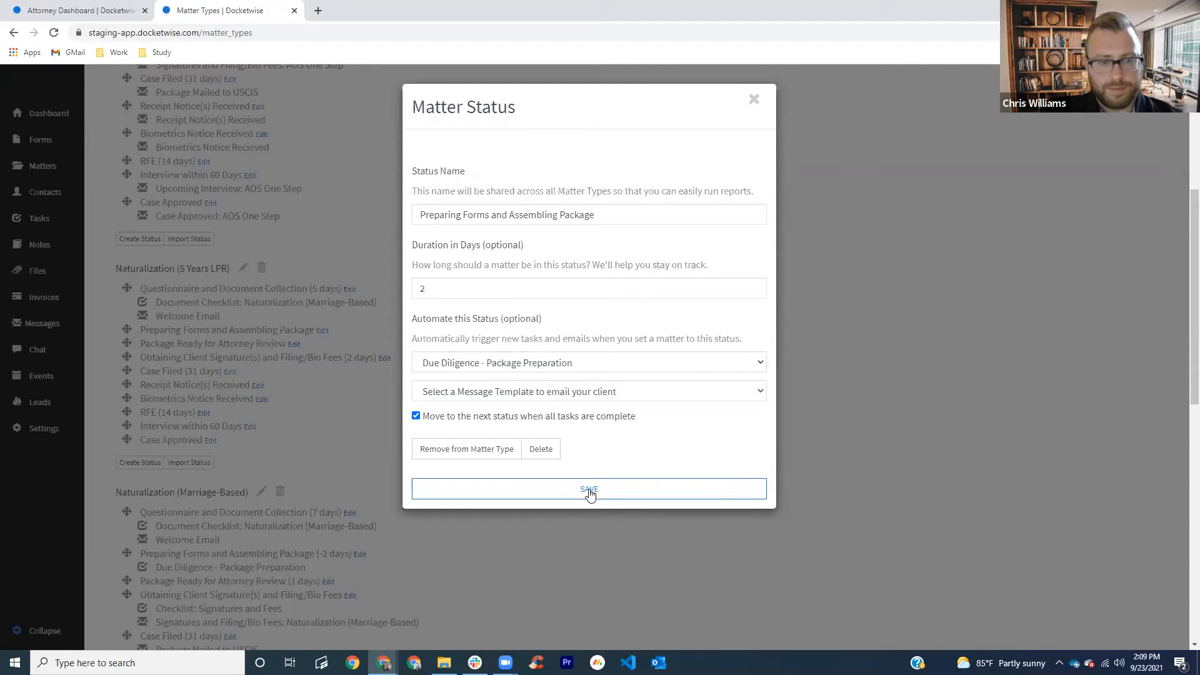
pyautogui.click(635, 493)
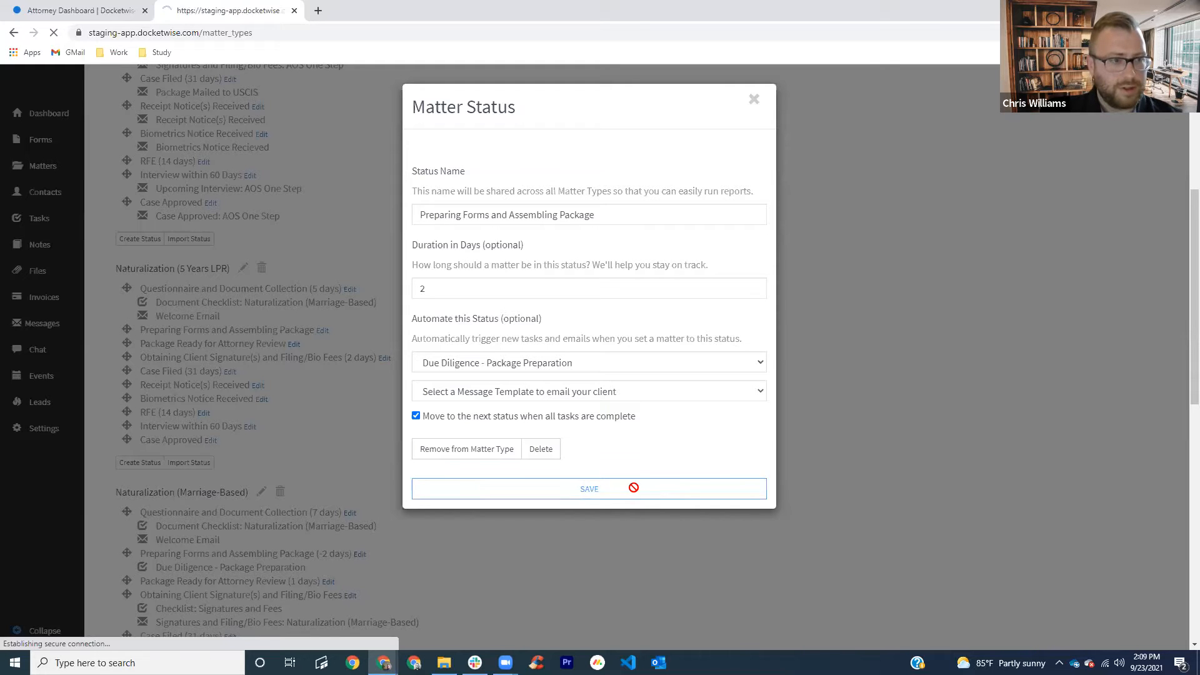
# Step: Set the Package Ready for Attorney Review status of the Naturalization (5 Years LPR) workflow to a duration of 1 day and save
pyautogui.scroll(-3, 285, 463)
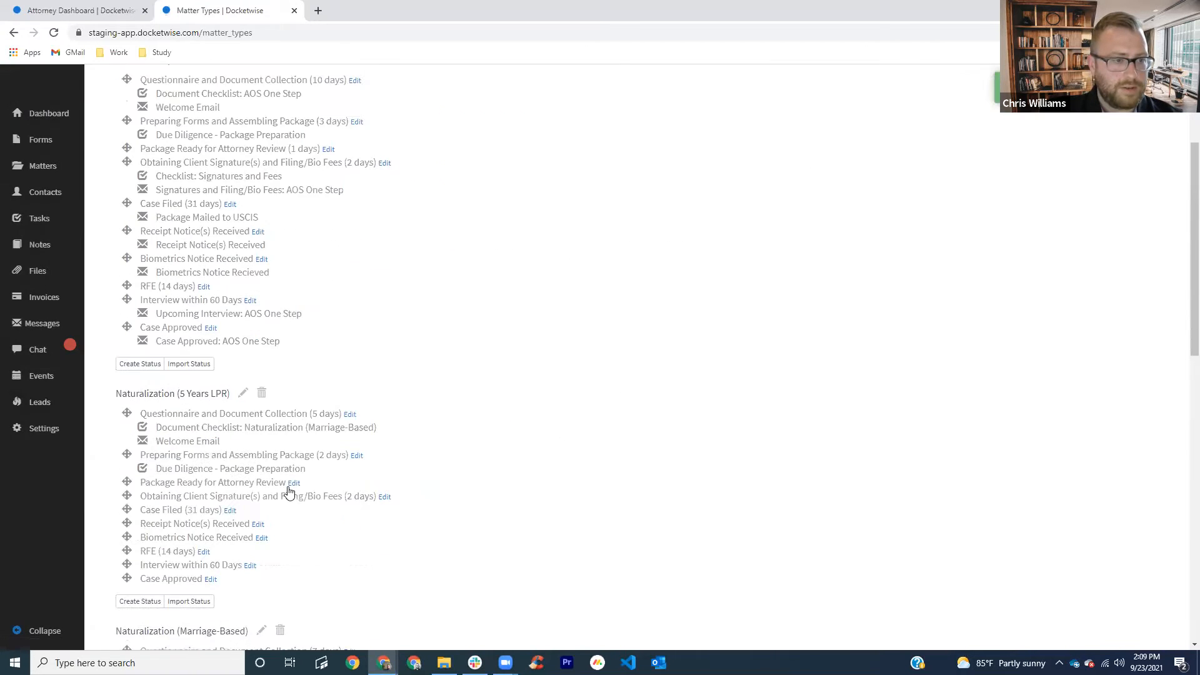
pyautogui.scroll(-2, 297, 481)
pyautogui.scroll(-1, 275, 456)
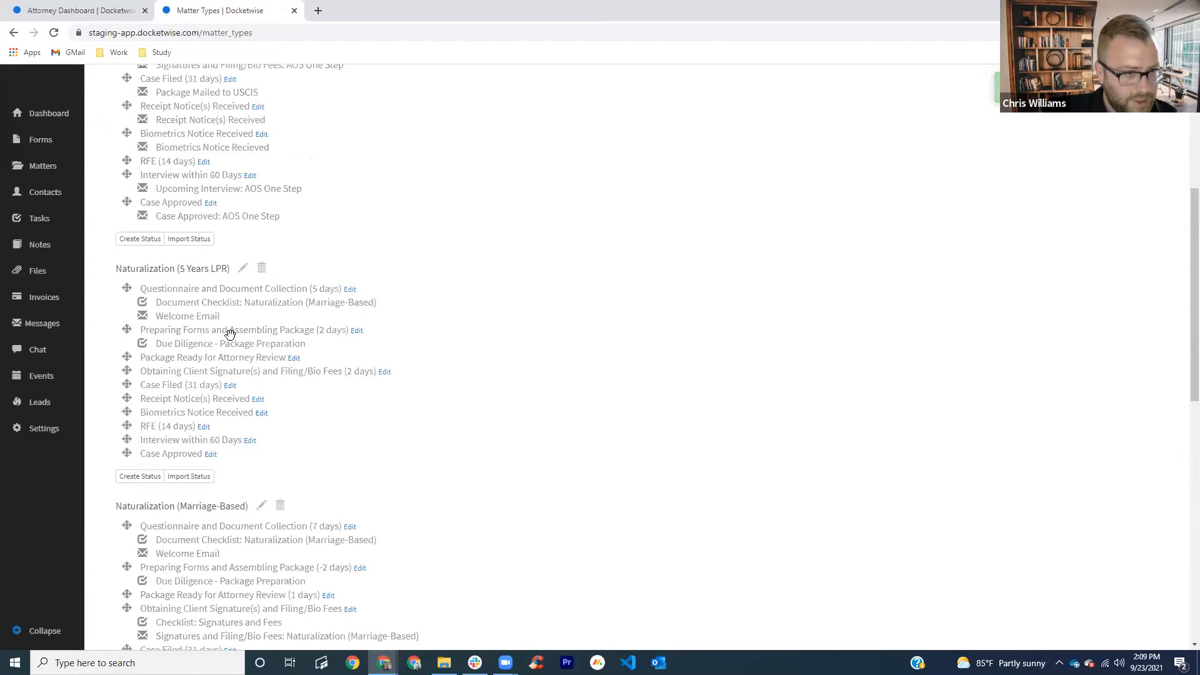
pyautogui.click(294, 359)
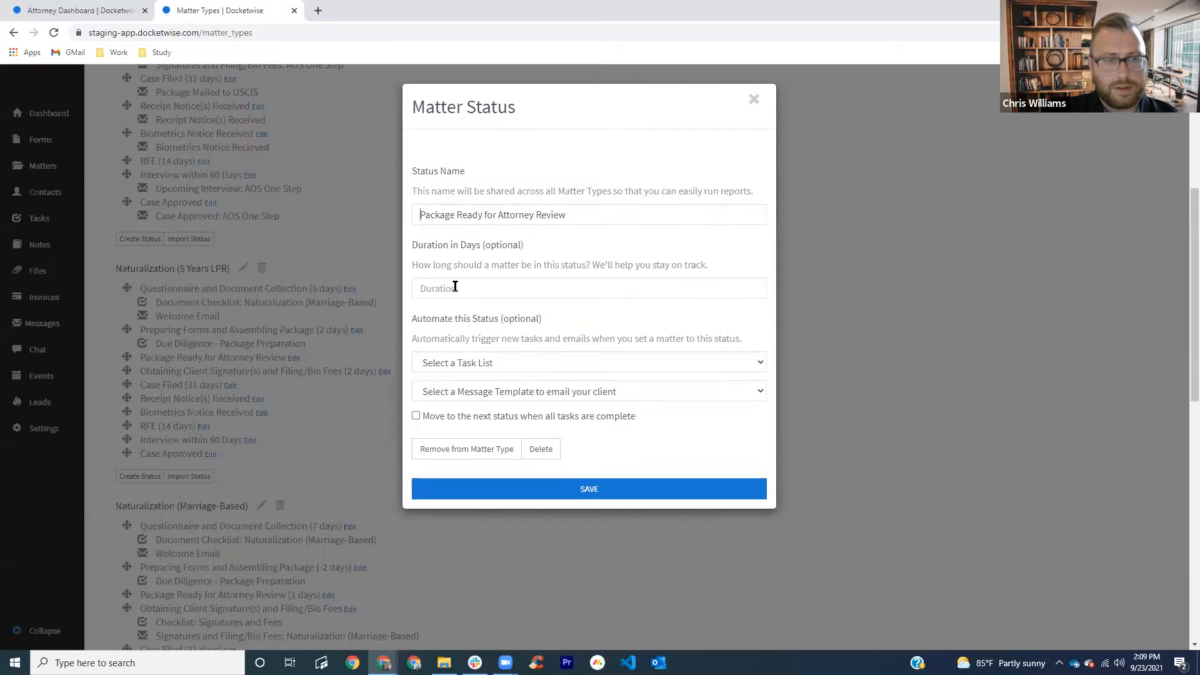
pyautogui.click(456, 292)
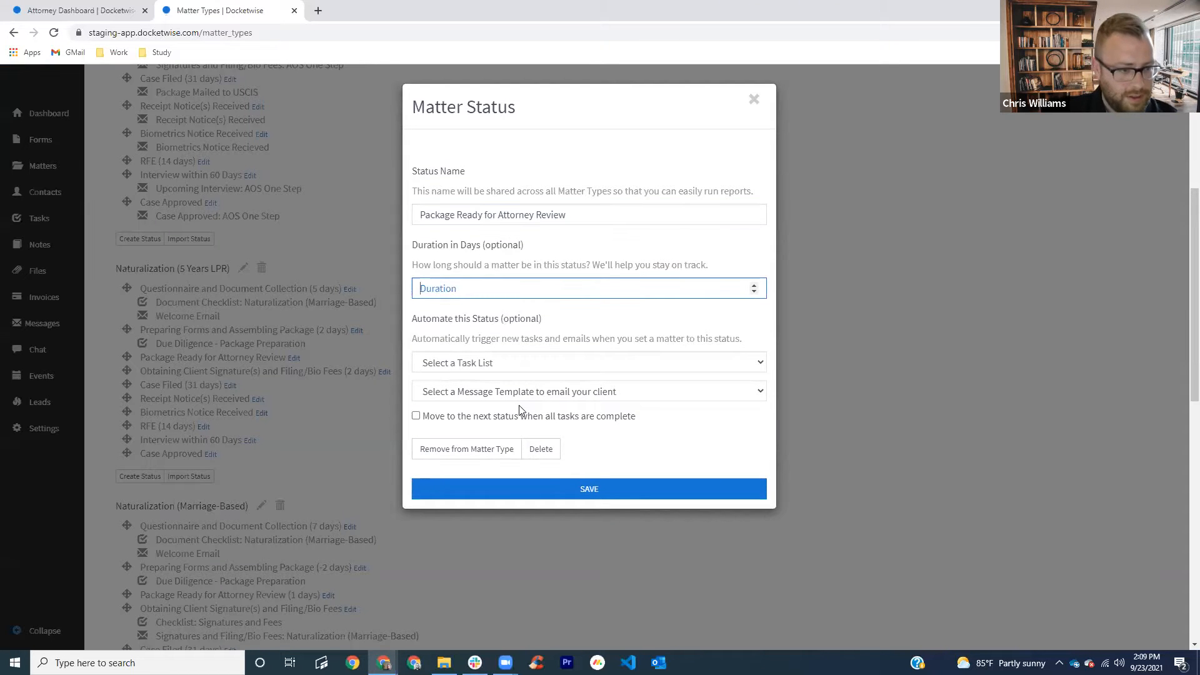
pyautogui.write('1')
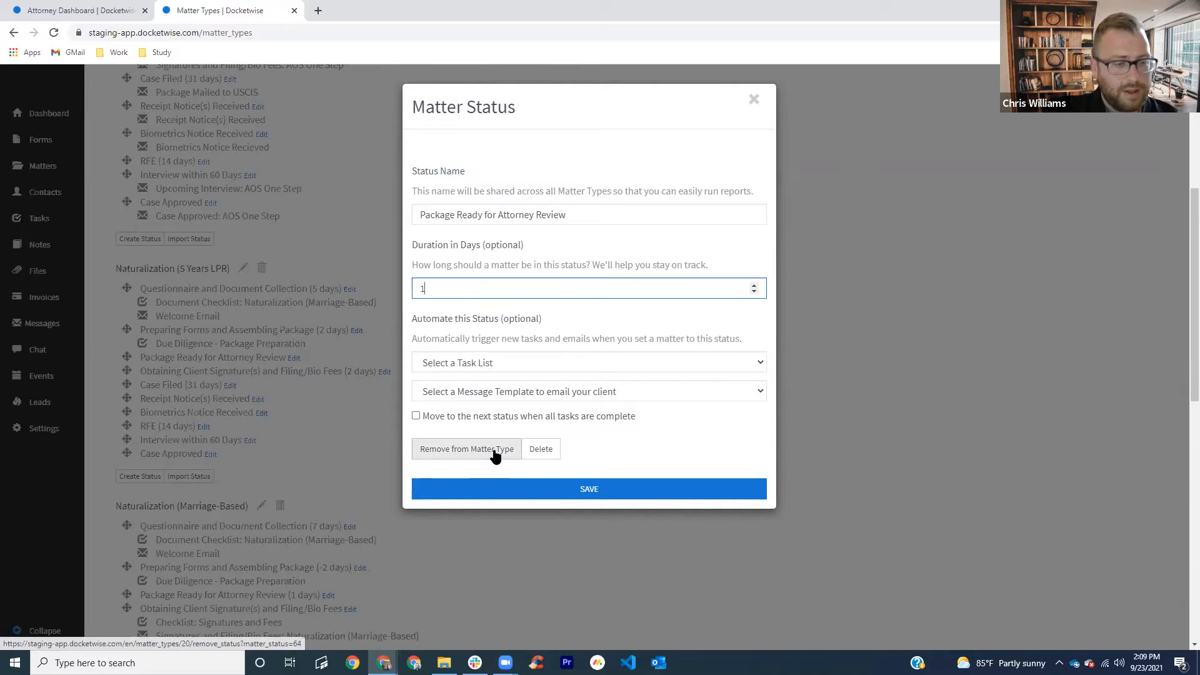
pyautogui.click(571, 489)
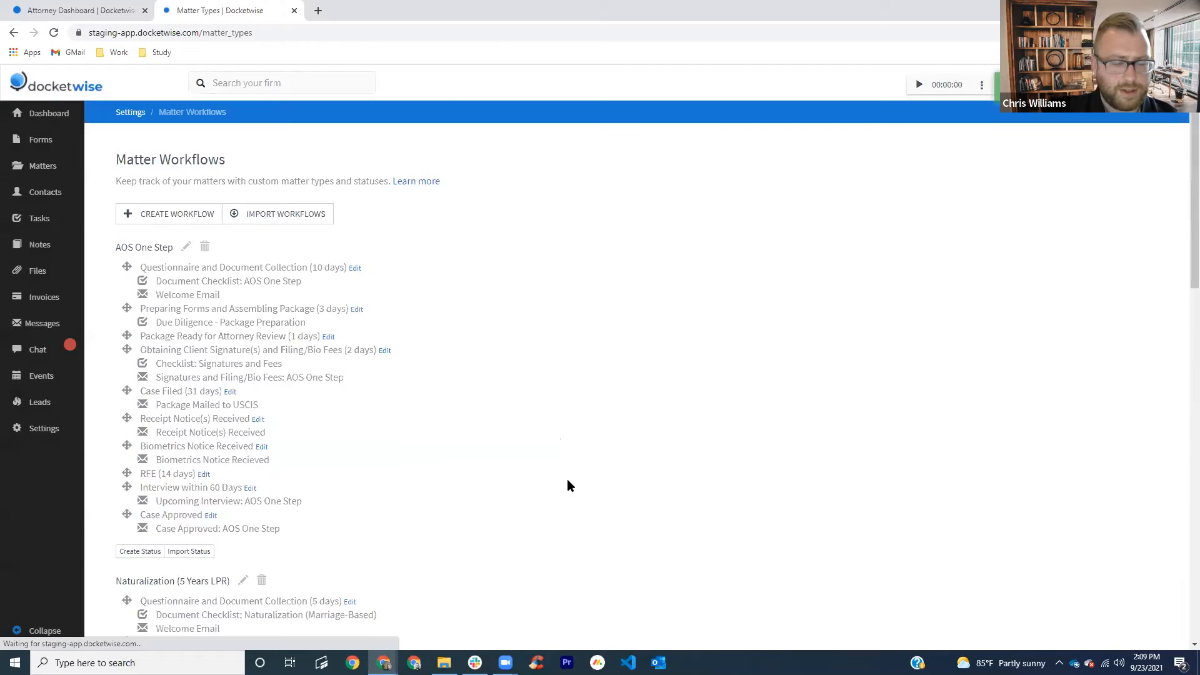
# Step: Automate 5 Years LPR's Obtaining Client Signature(s) and Filing/Bio Fees status with Checklist: Signatures and Fees and the Signatures and Filing/Bio Fees: Naturalization (5 Years LPR) template
pyautogui.scroll(-6, 531, 477)
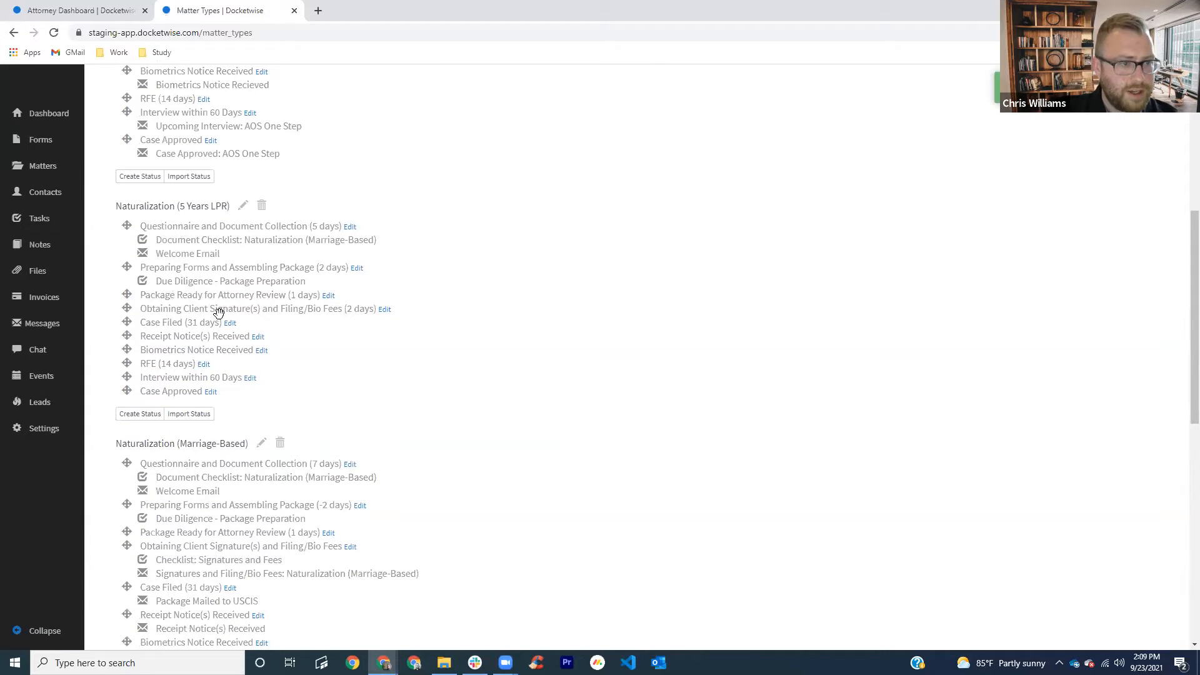
pyautogui.click(384, 310)
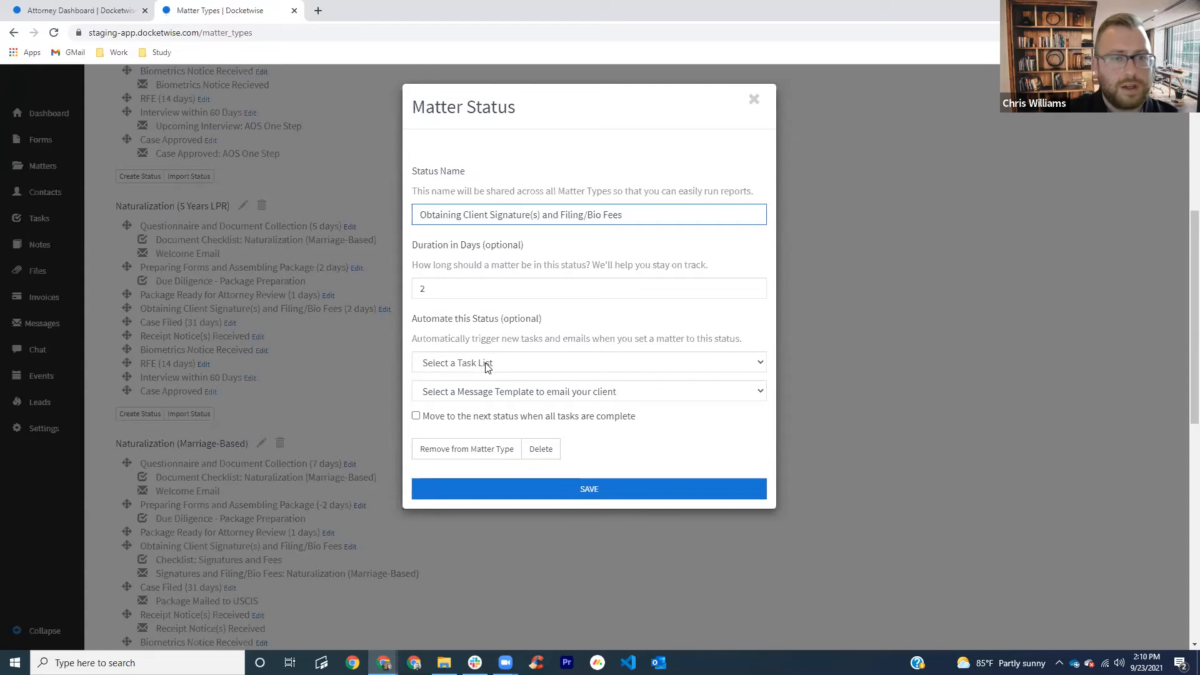
pyautogui.click(489, 365)
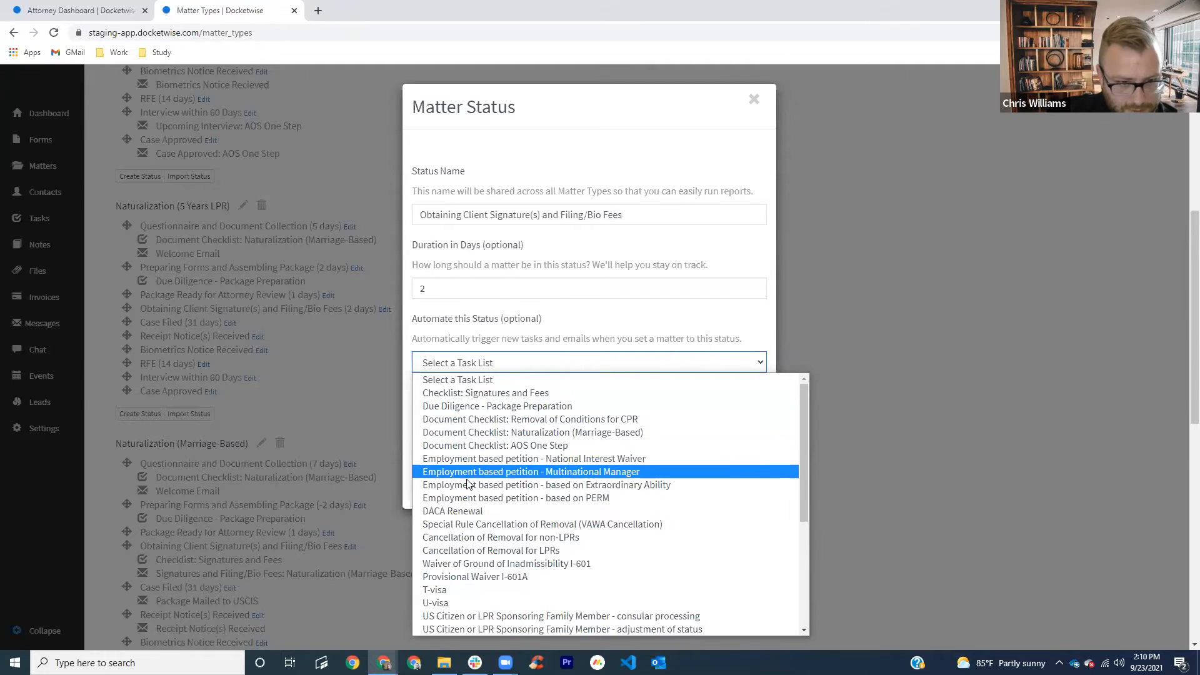
pyautogui.click(456, 393)
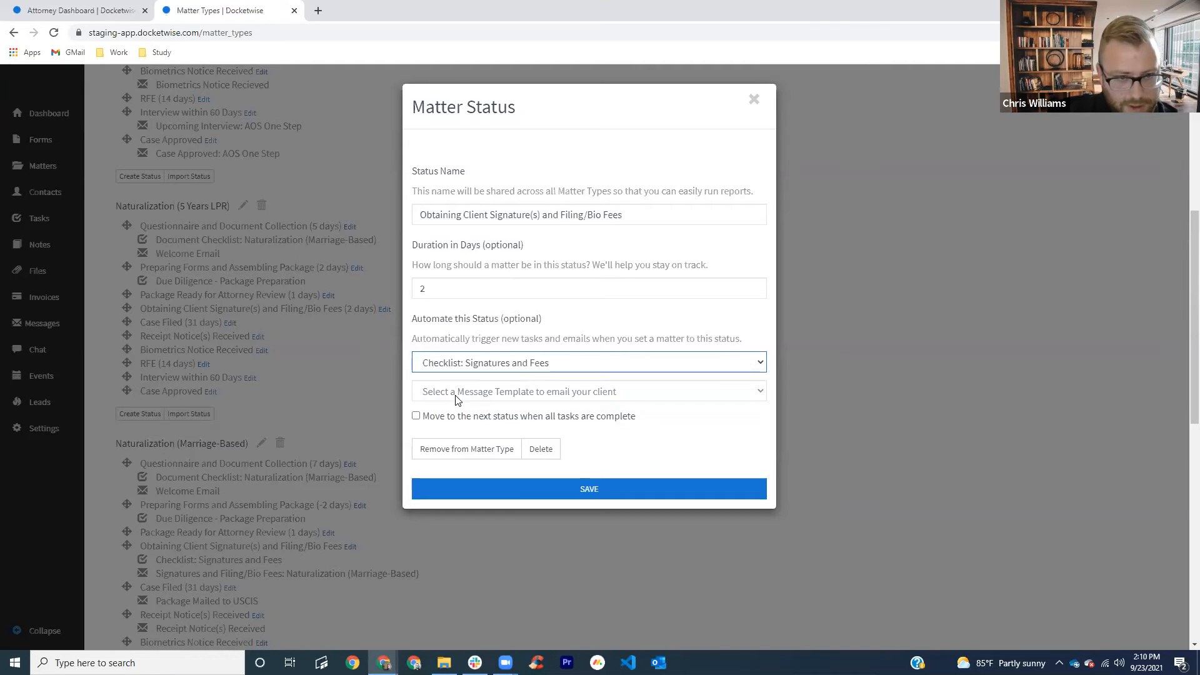
pyautogui.click(551, 395)
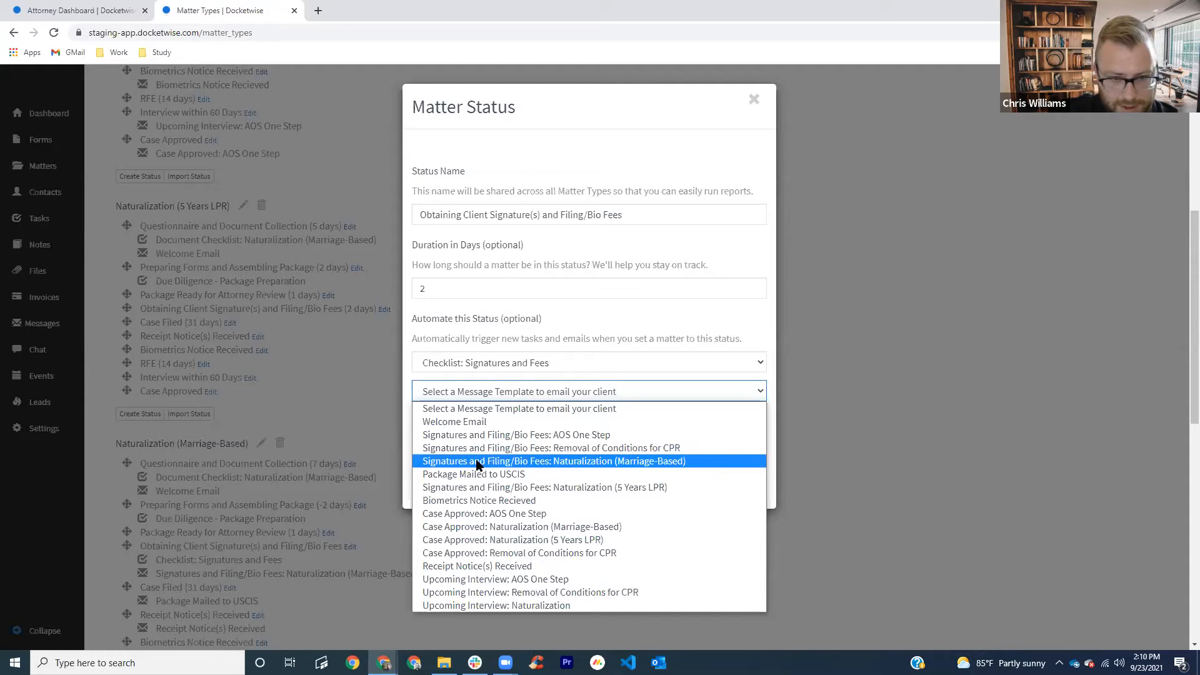
pyautogui.click(487, 491)
pyautogui.click(615, 488)
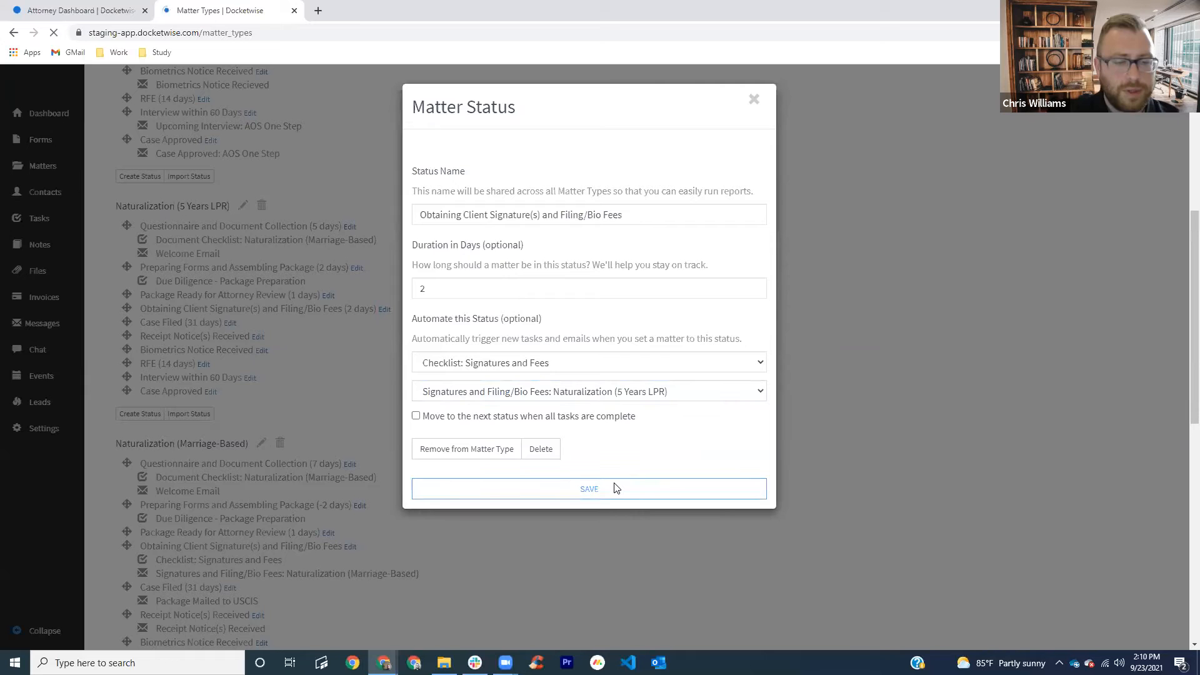
# Step: Make the Obtaining Client Signature(s) and Filing/Bio Fees status of Naturalization (5 Years LPR) move to the next status when all tasks are complete
pyautogui.scroll(-2, 481, 475)
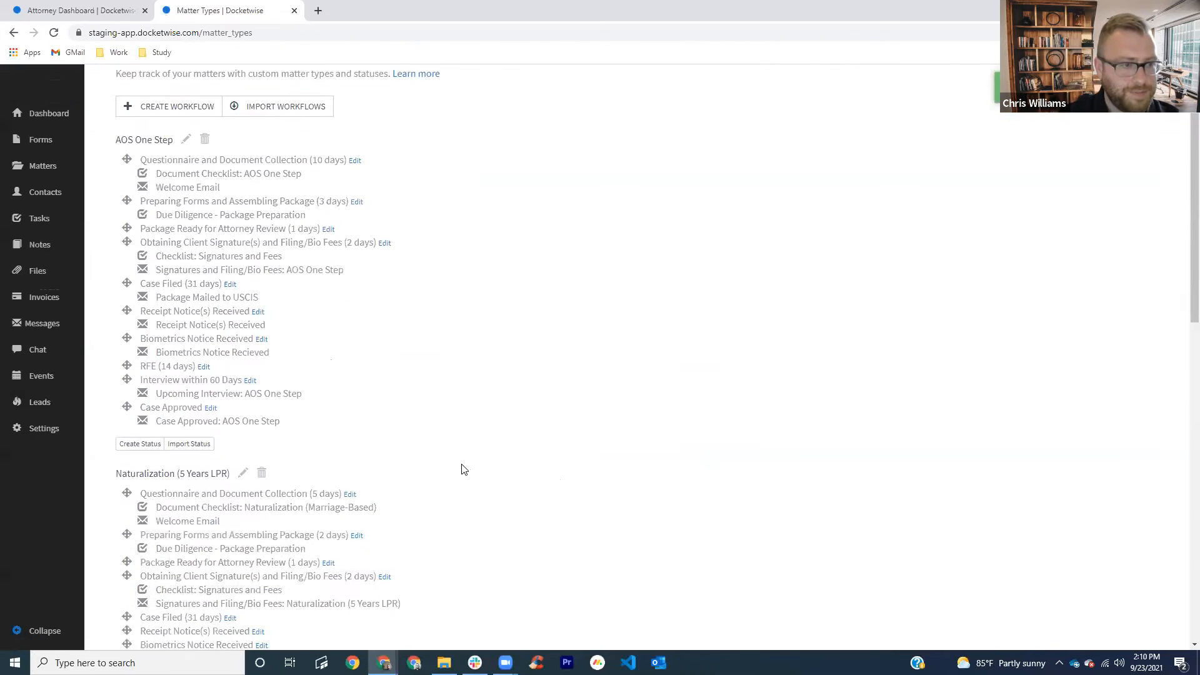
pyautogui.scroll(-4, 454, 465)
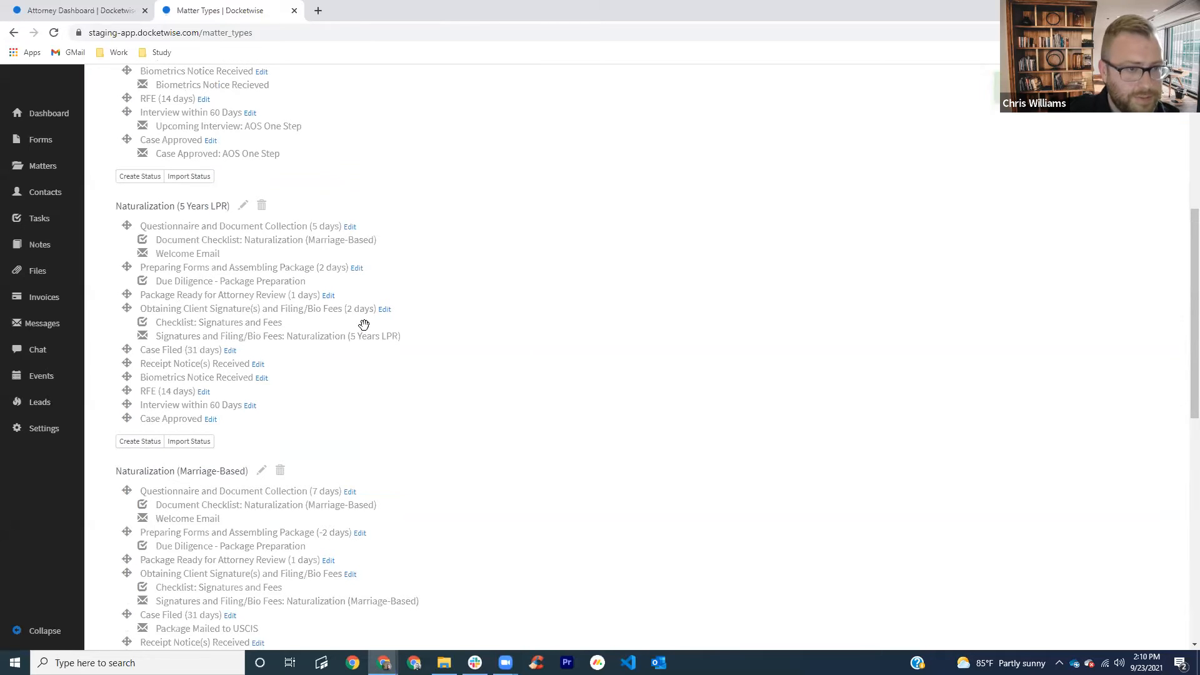
pyautogui.click(384, 309)
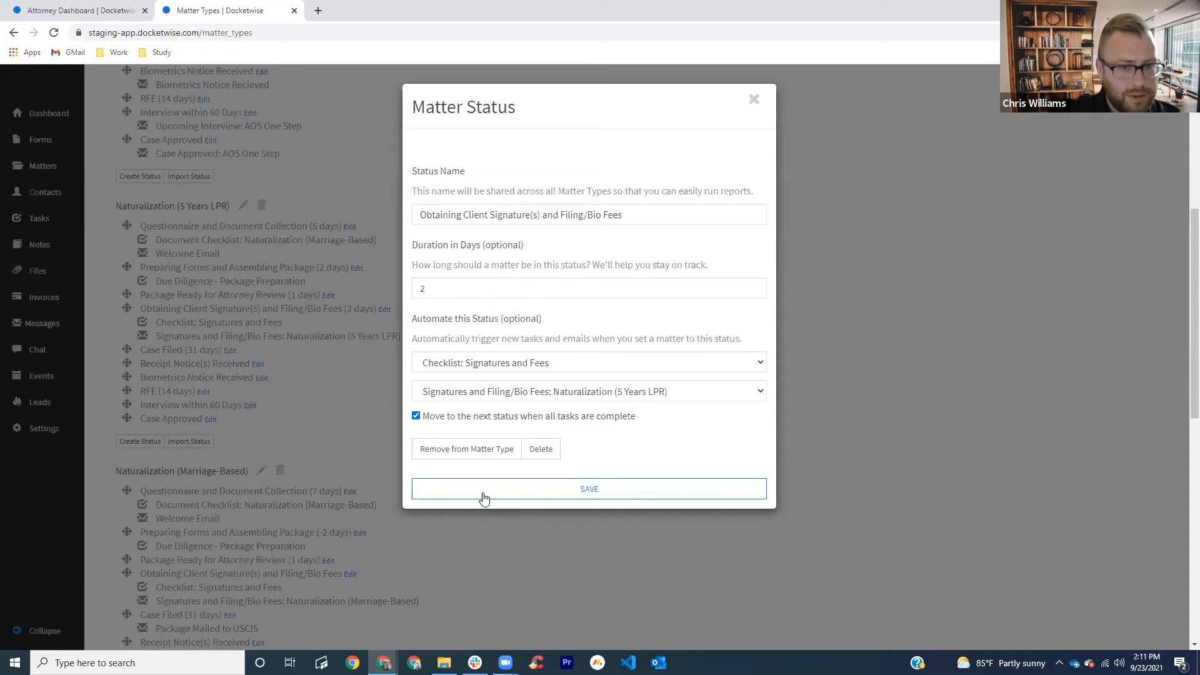
pyautogui.click(560, 491)
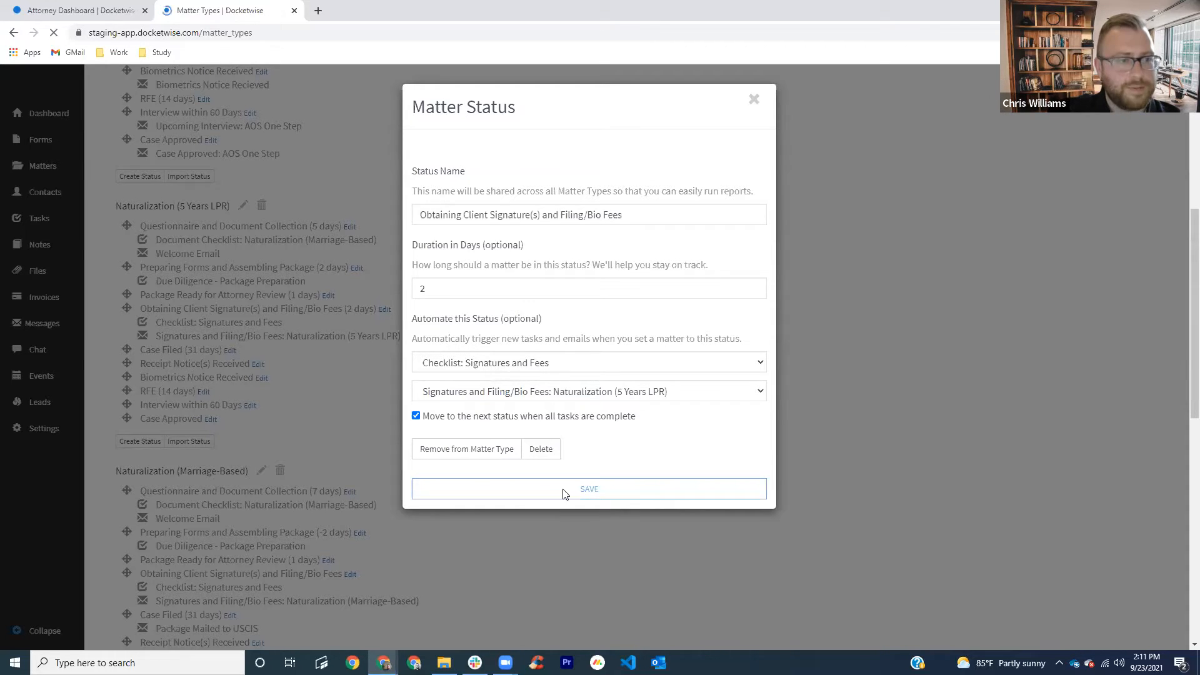
# Step: Automate the Case Filed status of Naturalization (5 Years LPR) with the Package Mailed to USCIS client email template and save
pyautogui.scroll(-6, 238, 350)
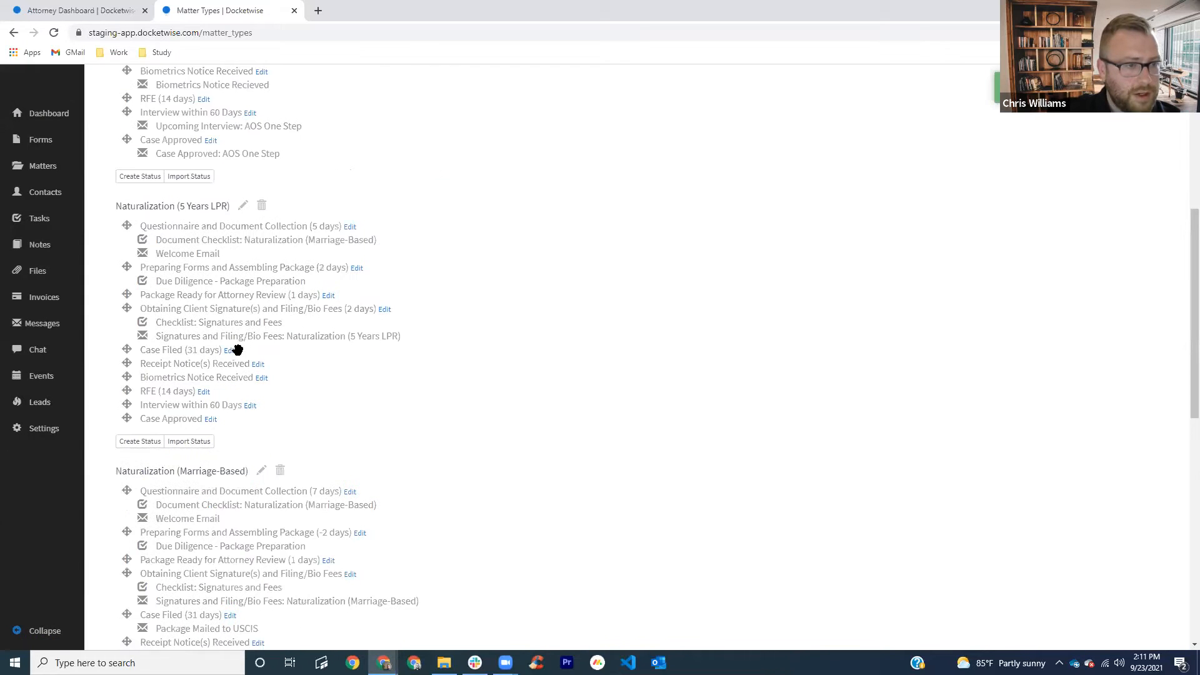
pyautogui.click(233, 352)
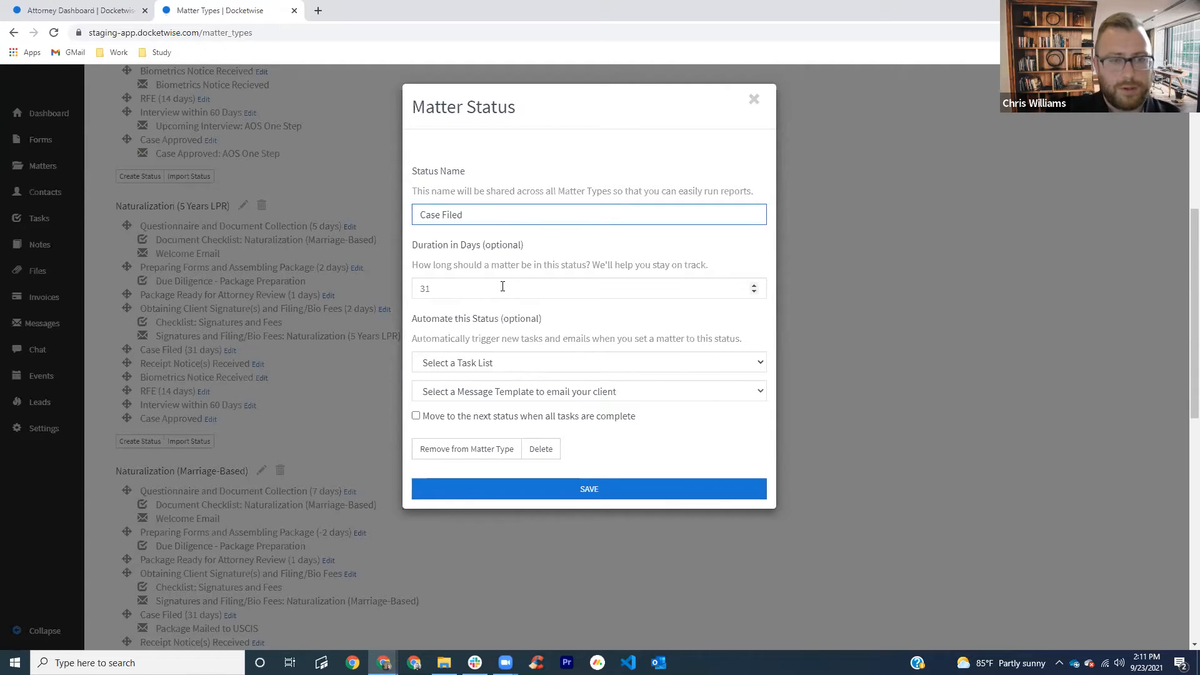
pyautogui.click(587, 365)
pyautogui.click(590, 337)
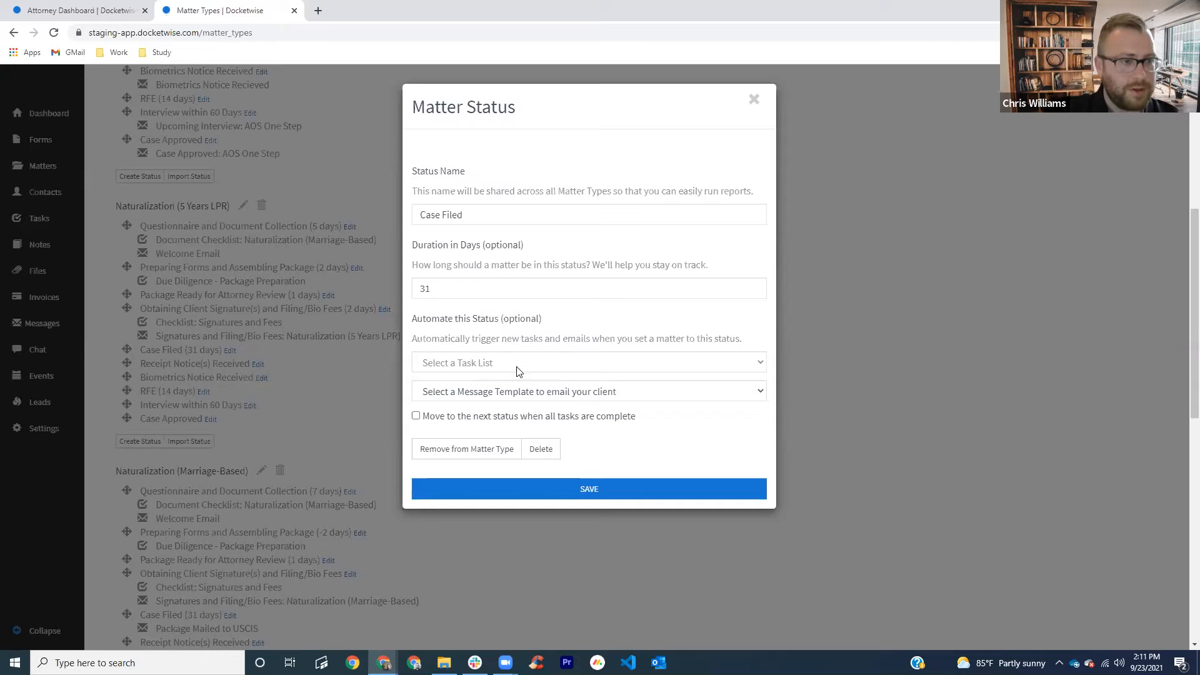
pyautogui.scroll(1, 352, 387)
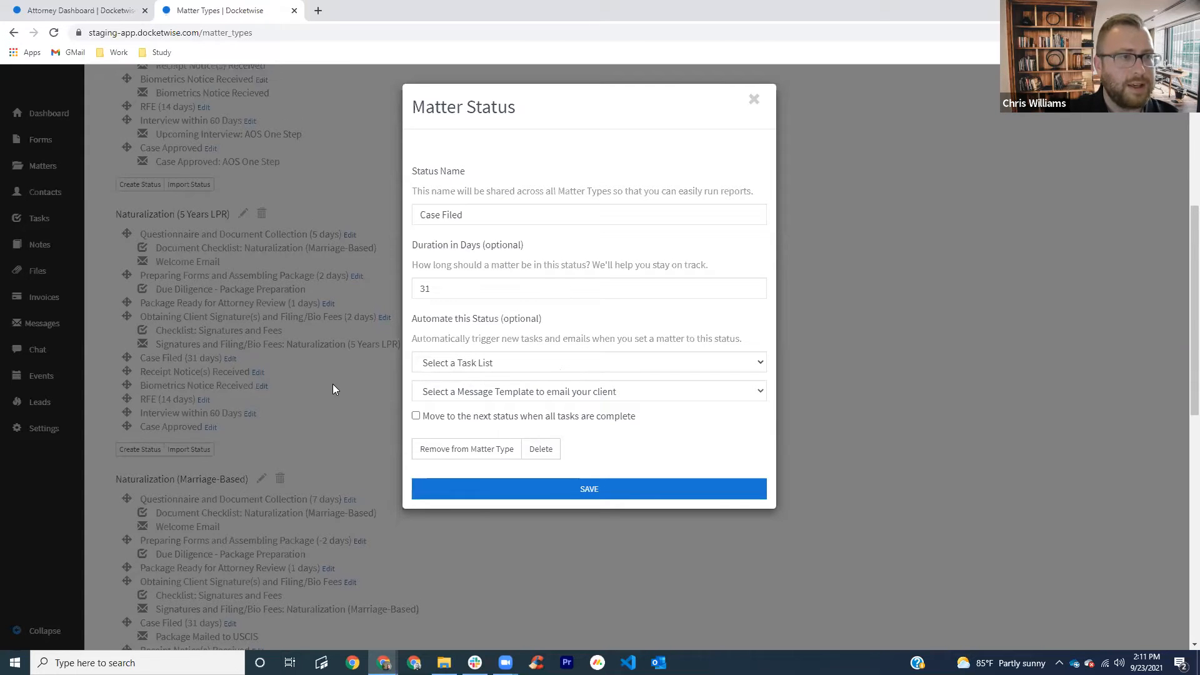
pyautogui.click(536, 368)
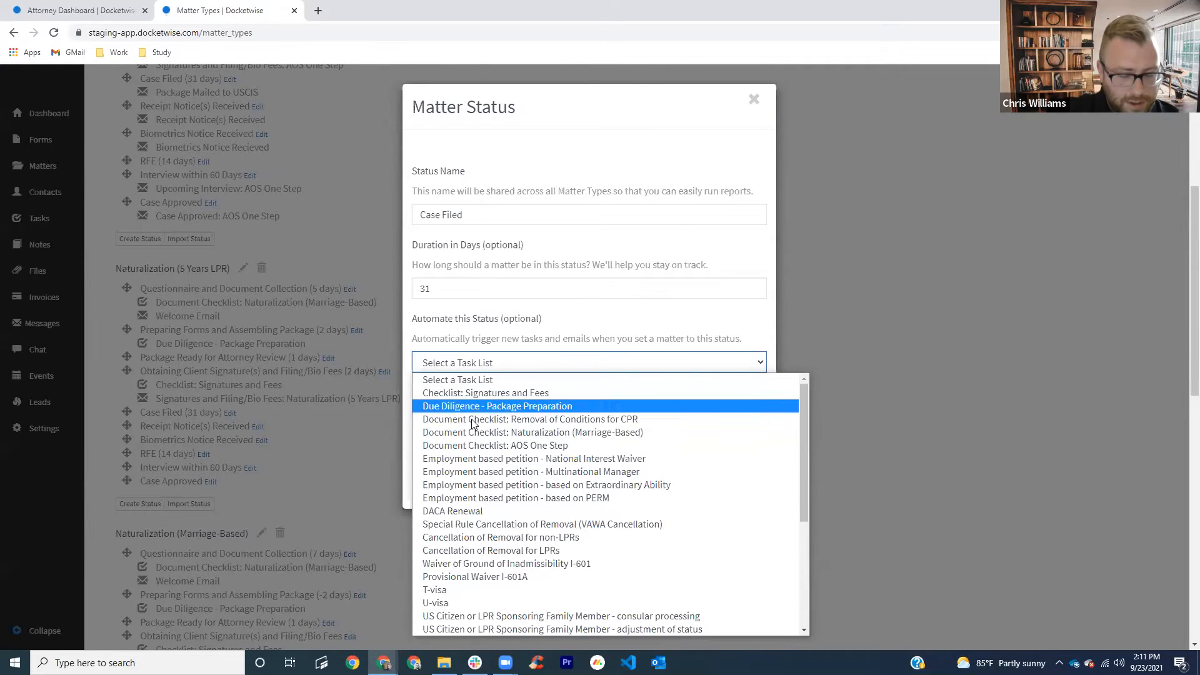
pyautogui.scroll(-5, 512, 520)
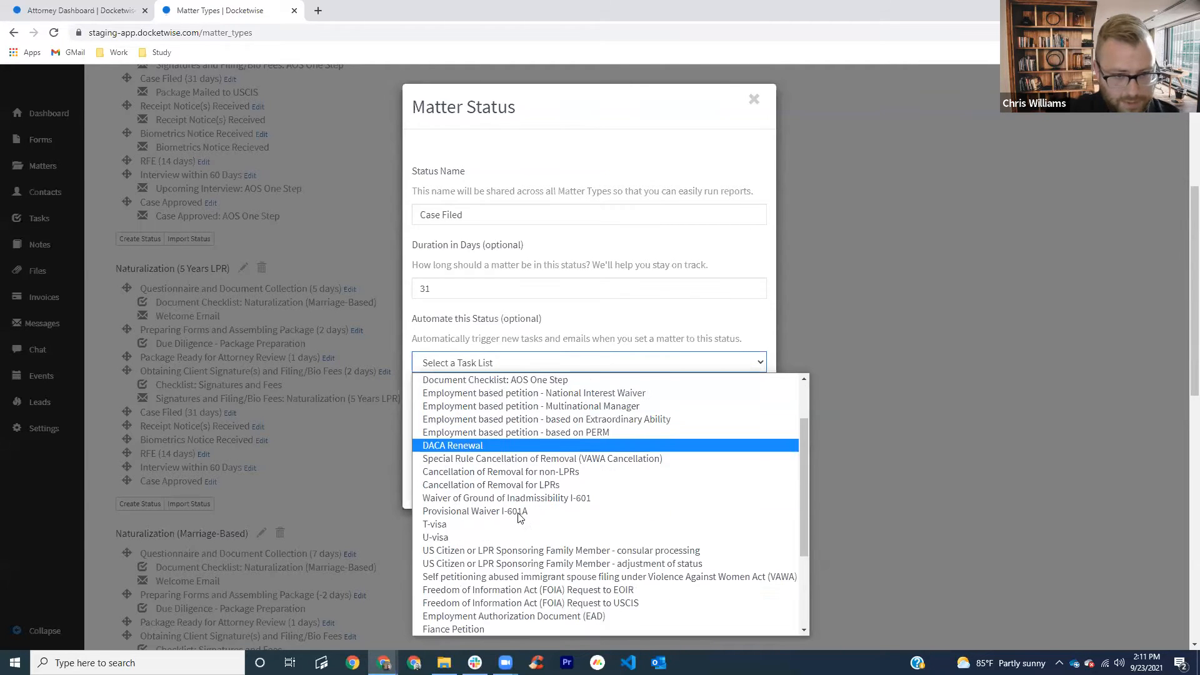
pyautogui.click(462, 365)
pyautogui.click(514, 394)
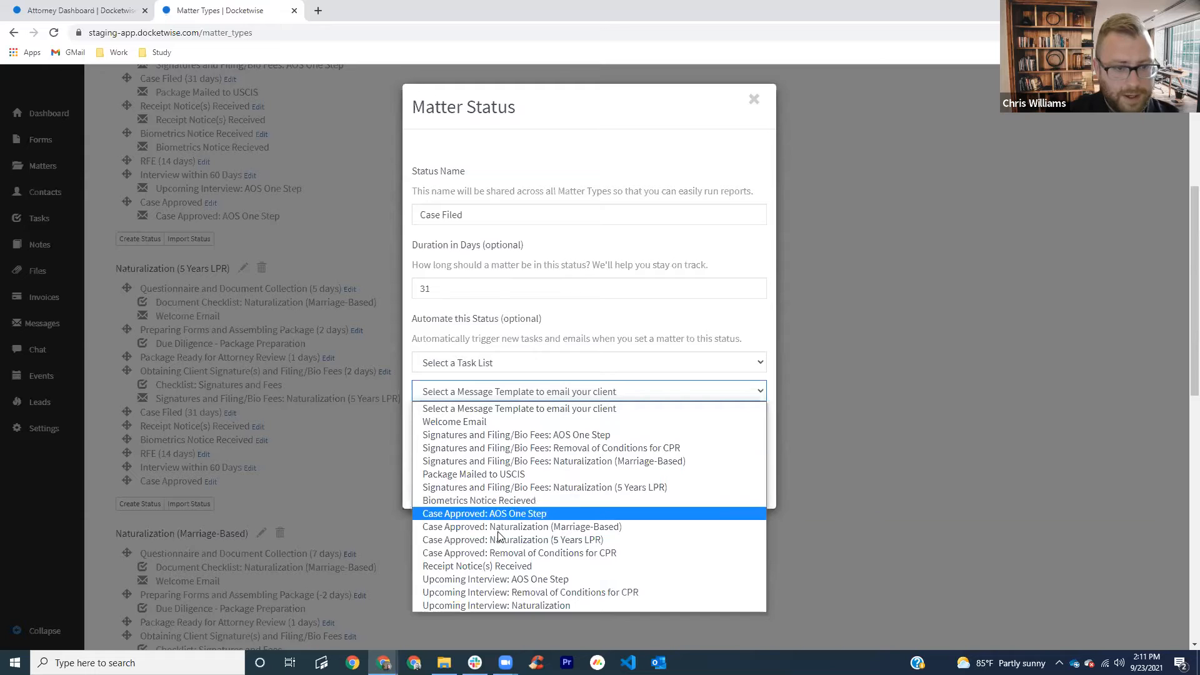
pyautogui.click(505, 476)
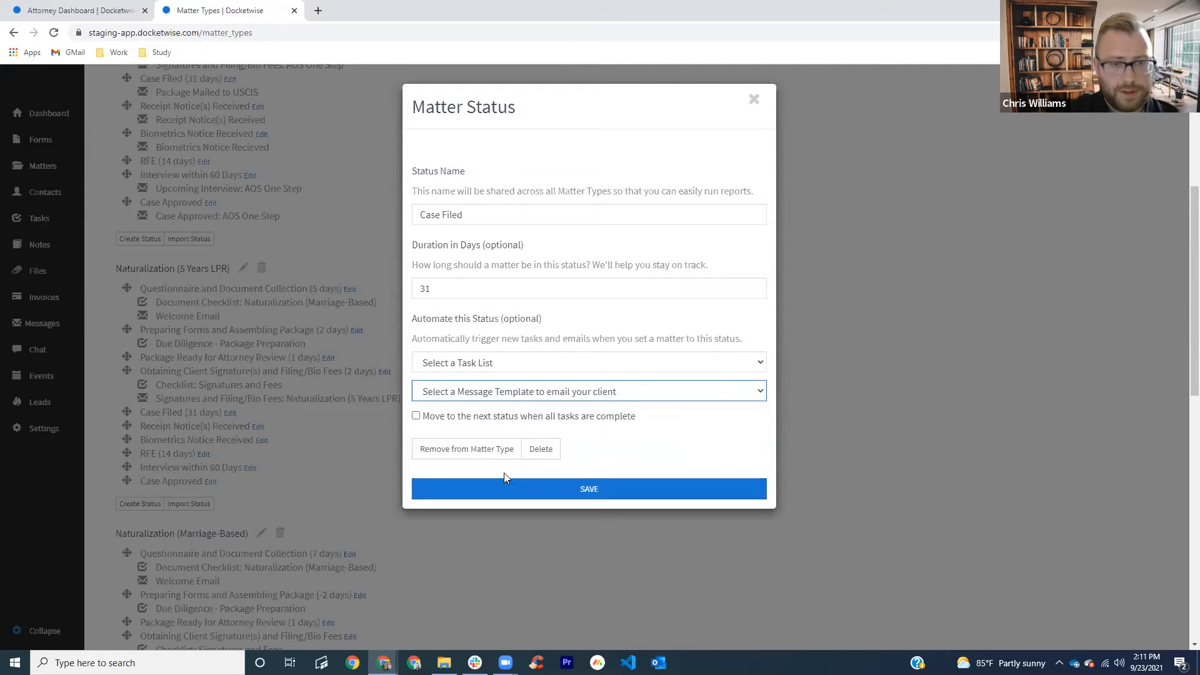
pyautogui.click(615, 494)
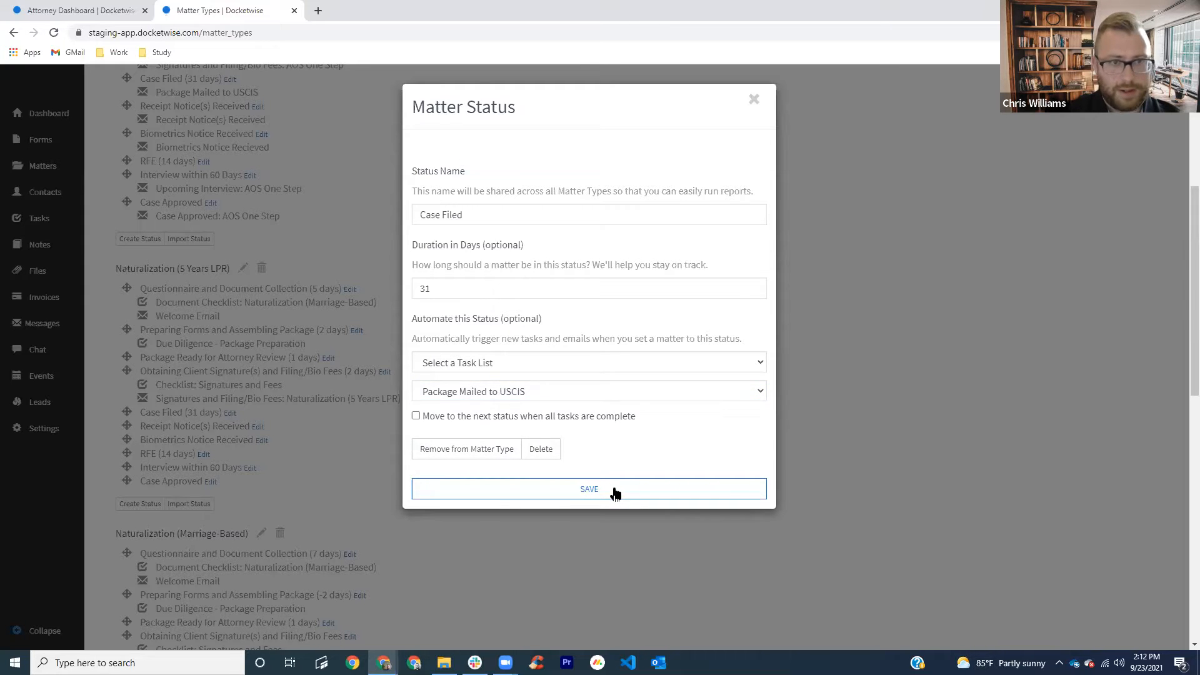
pyautogui.click(615, 493)
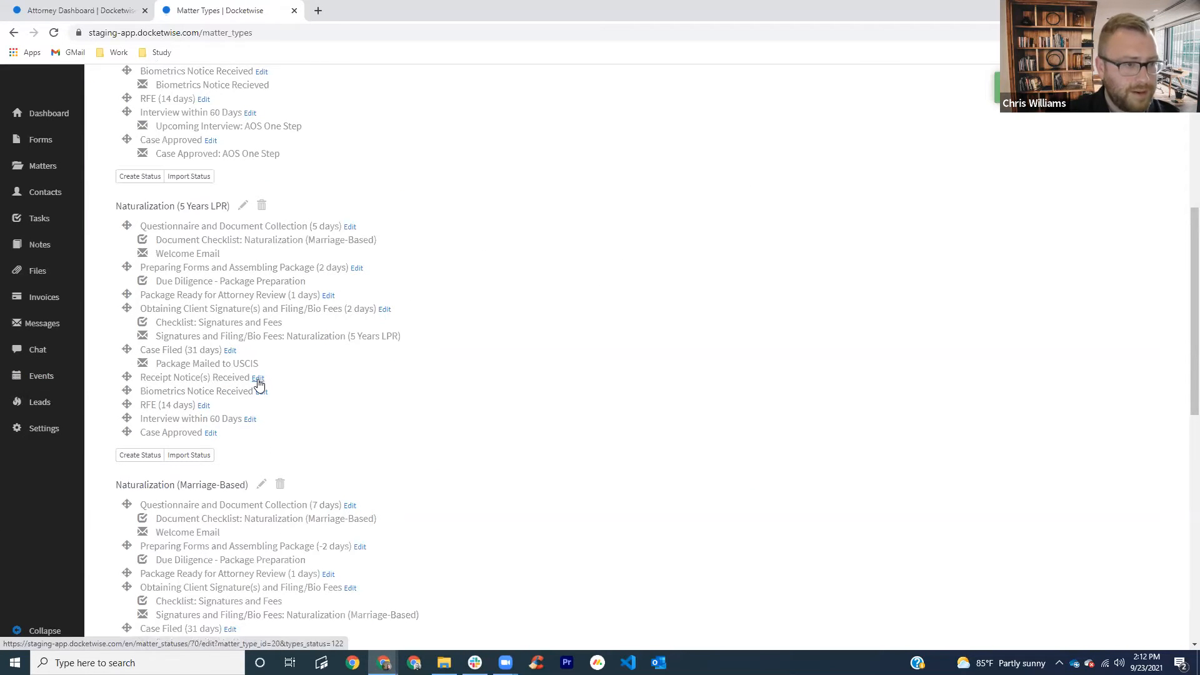
# Step: Assign the Biometrics Notice Recieved email template to the Receipt Notice(s) Received status of Naturalization (5 Years LPR) and save
pyautogui.click(257, 380)
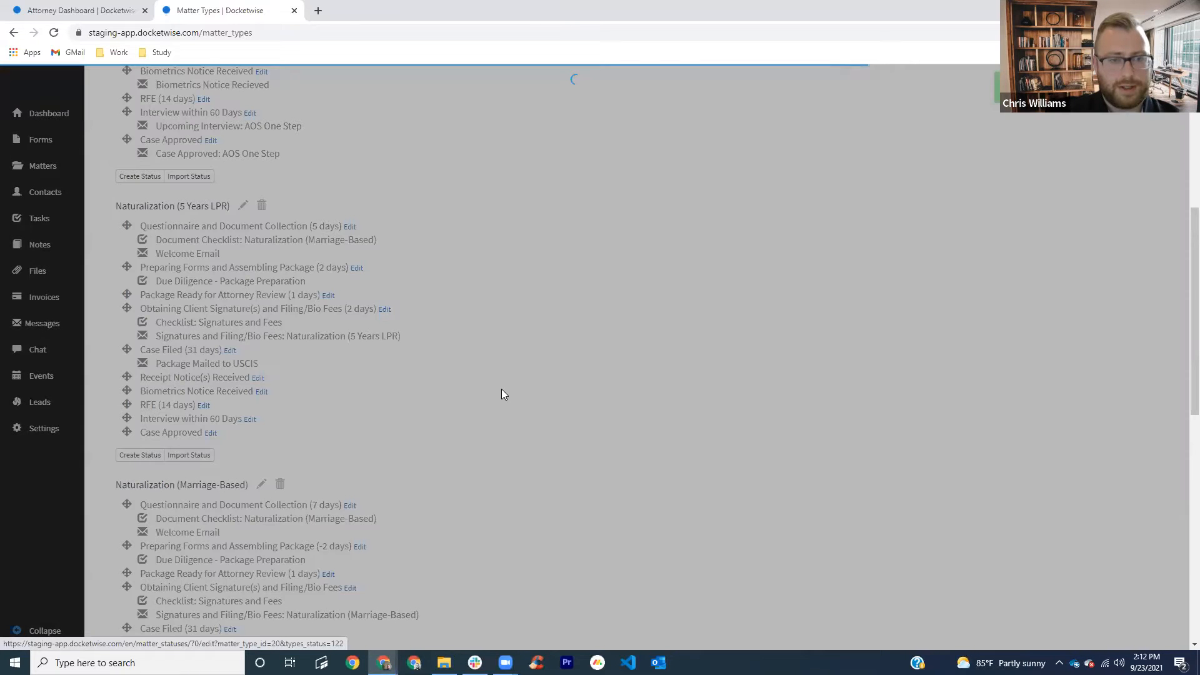
pyautogui.click(502, 392)
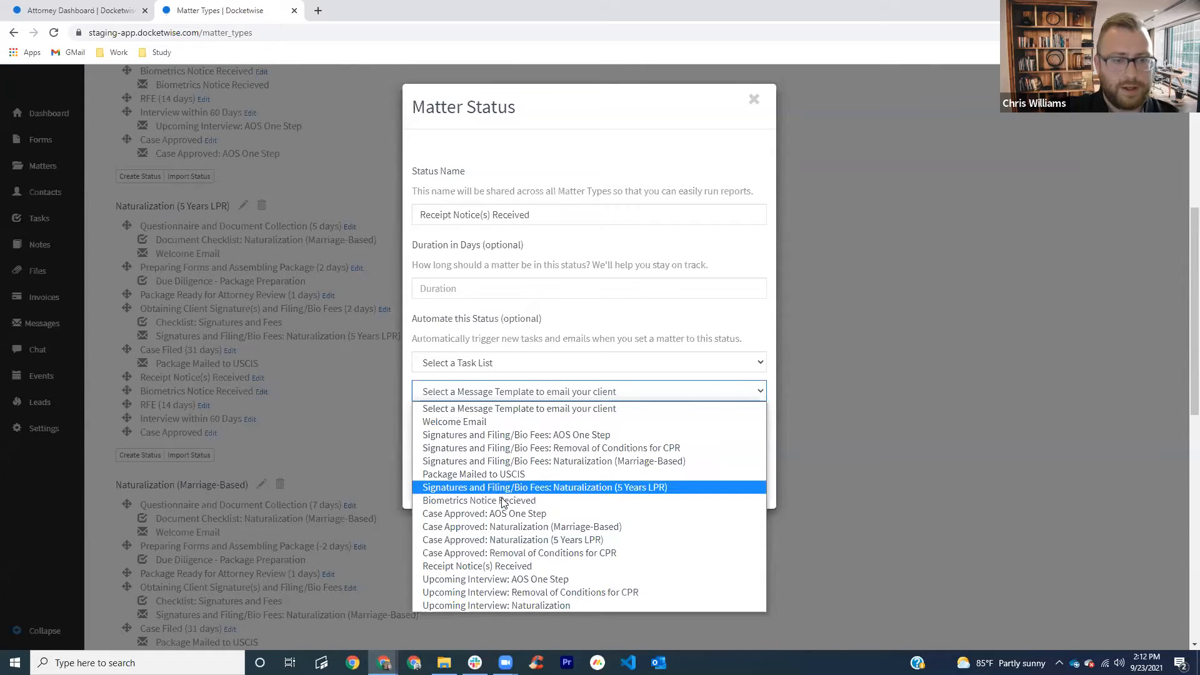
pyautogui.click(501, 500)
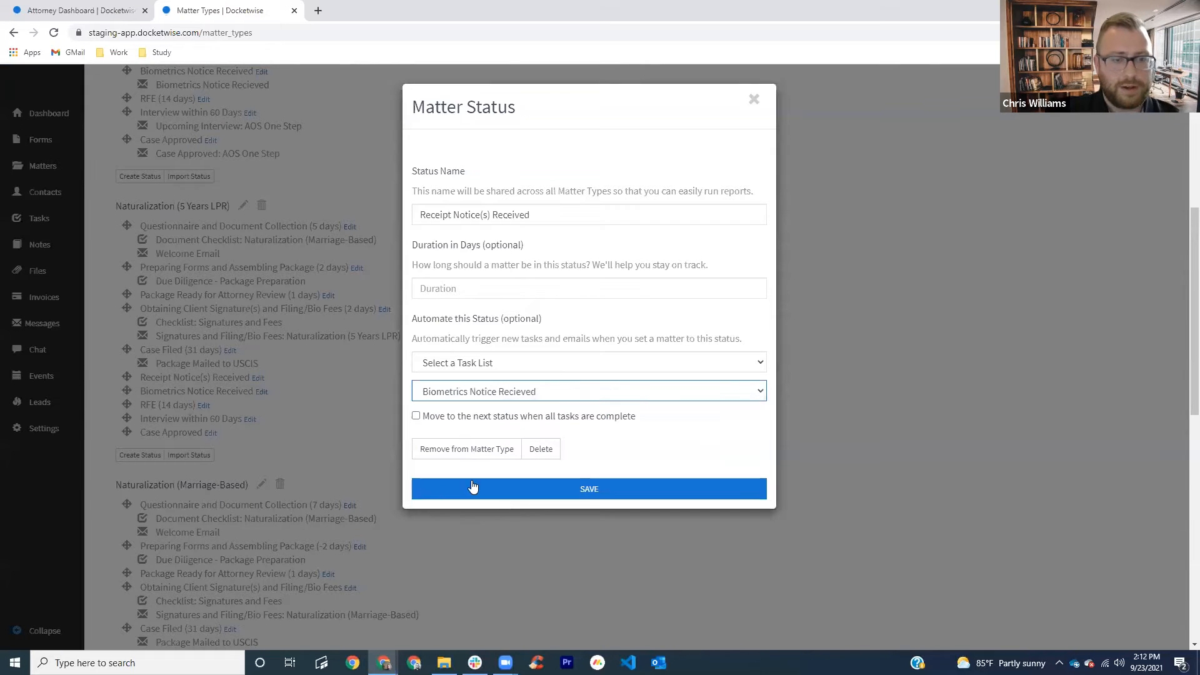
pyautogui.click(532, 488)
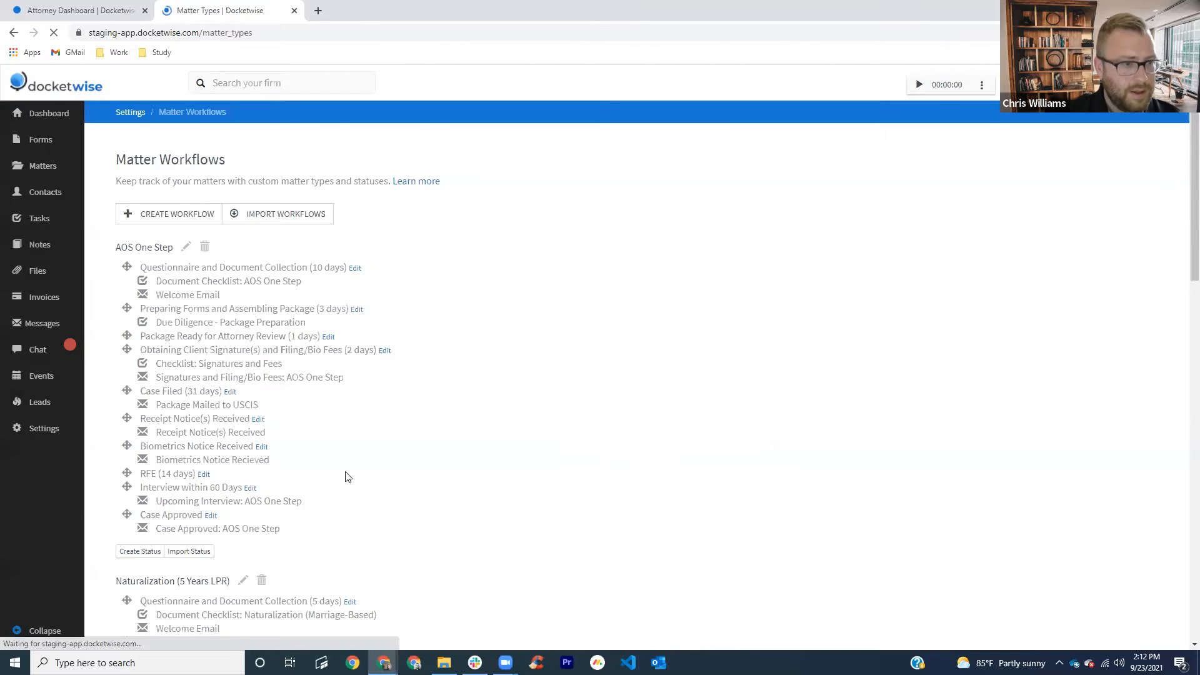
# Step: Change the client email template of 5 Years LPR's Receipt Notice(s) Received status to Receipt Notice(s) Received and save
pyautogui.scroll(-1, 348, 476)
pyautogui.scroll(-3, 287, 442)
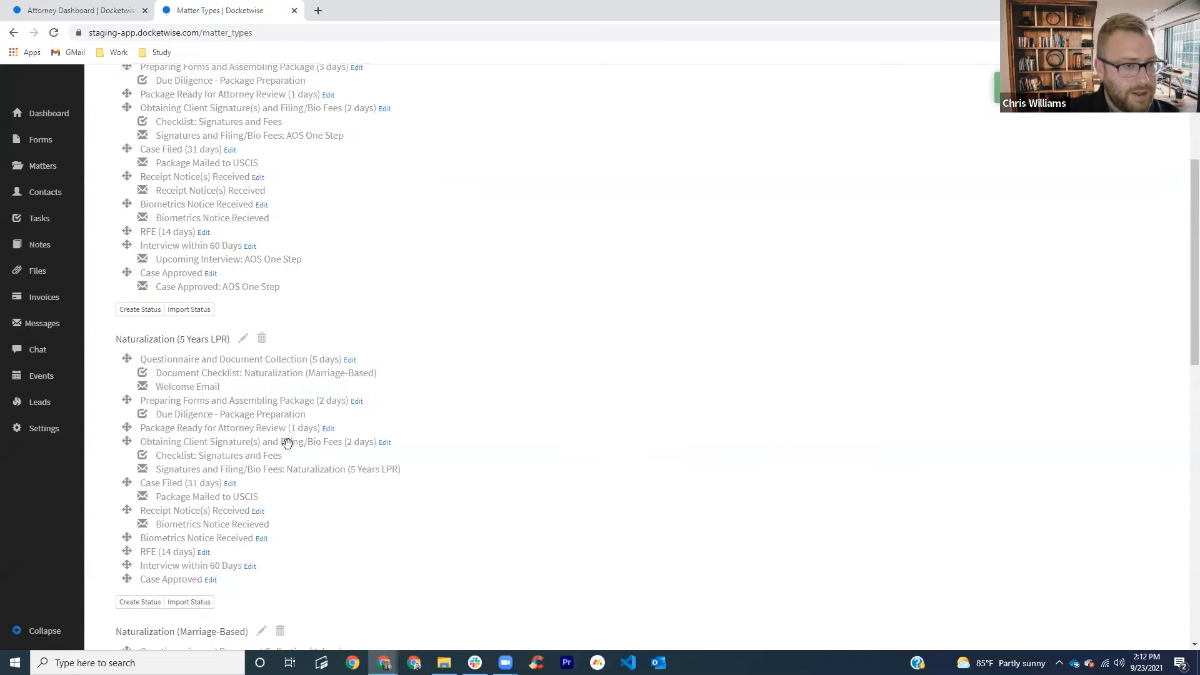
pyautogui.scroll(-1, 233, 494)
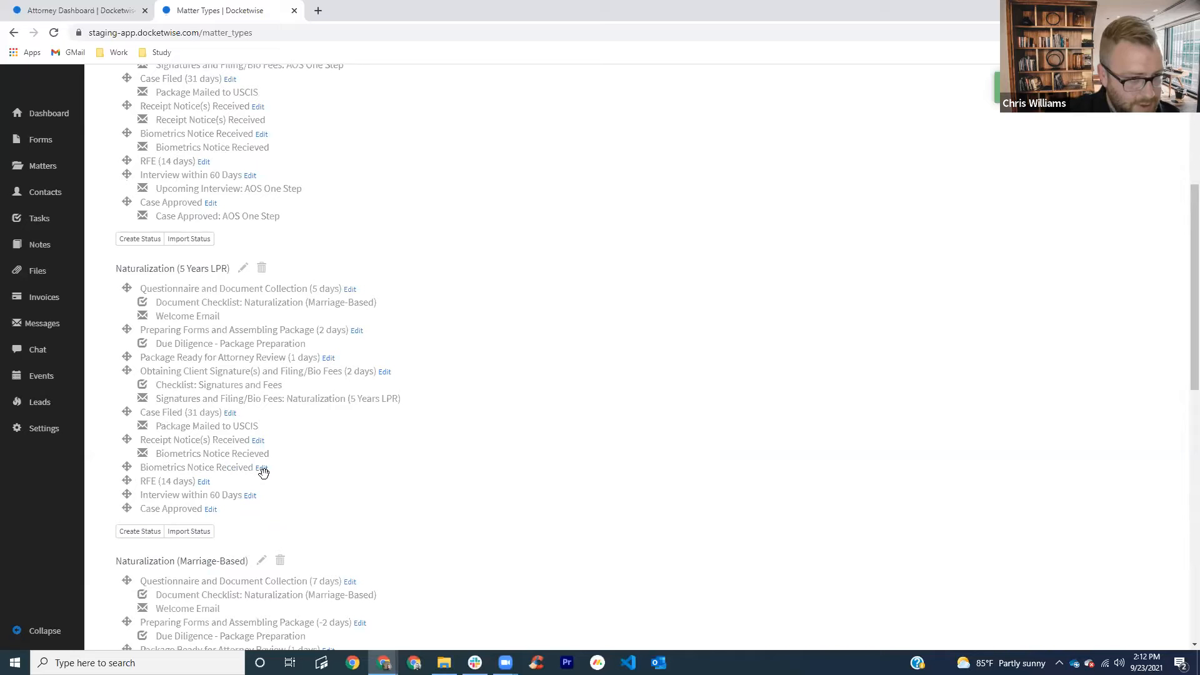
pyautogui.click(258, 440)
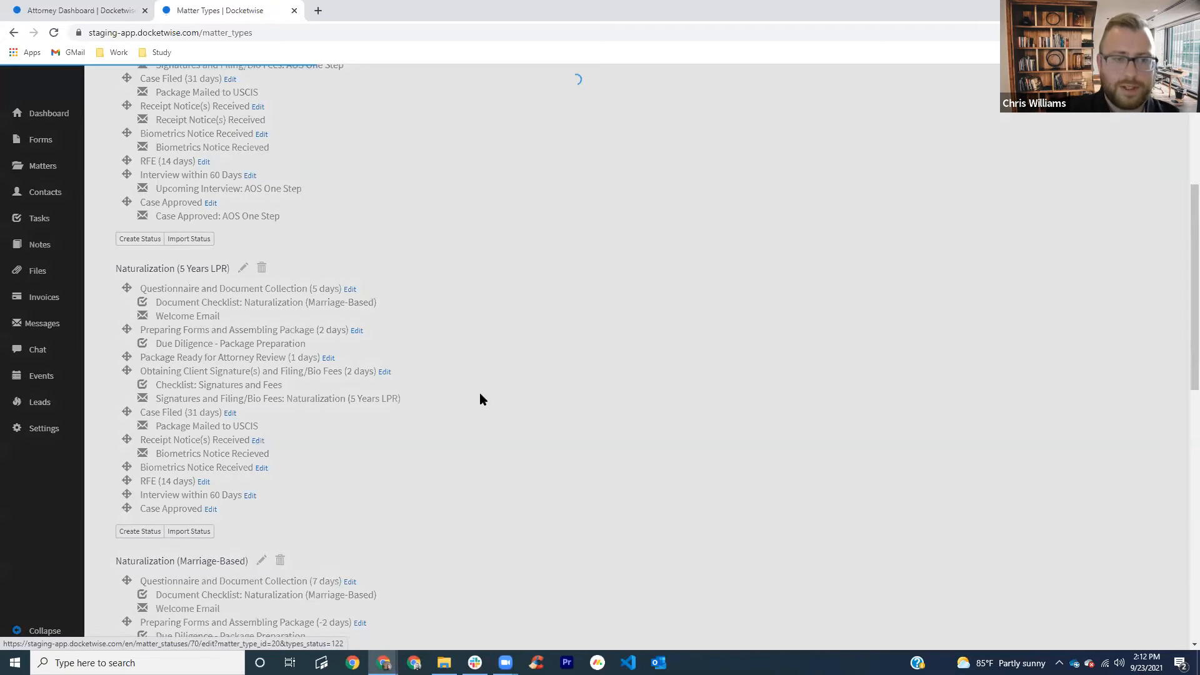
pyautogui.click(479, 392)
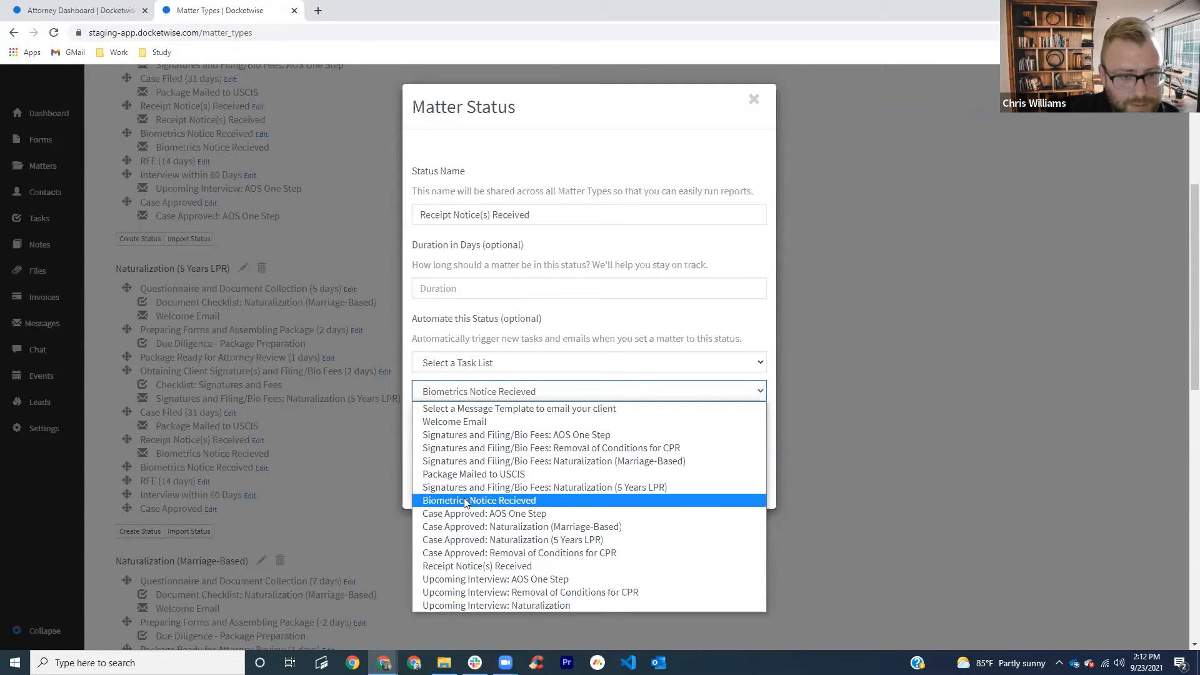
pyautogui.click(478, 566)
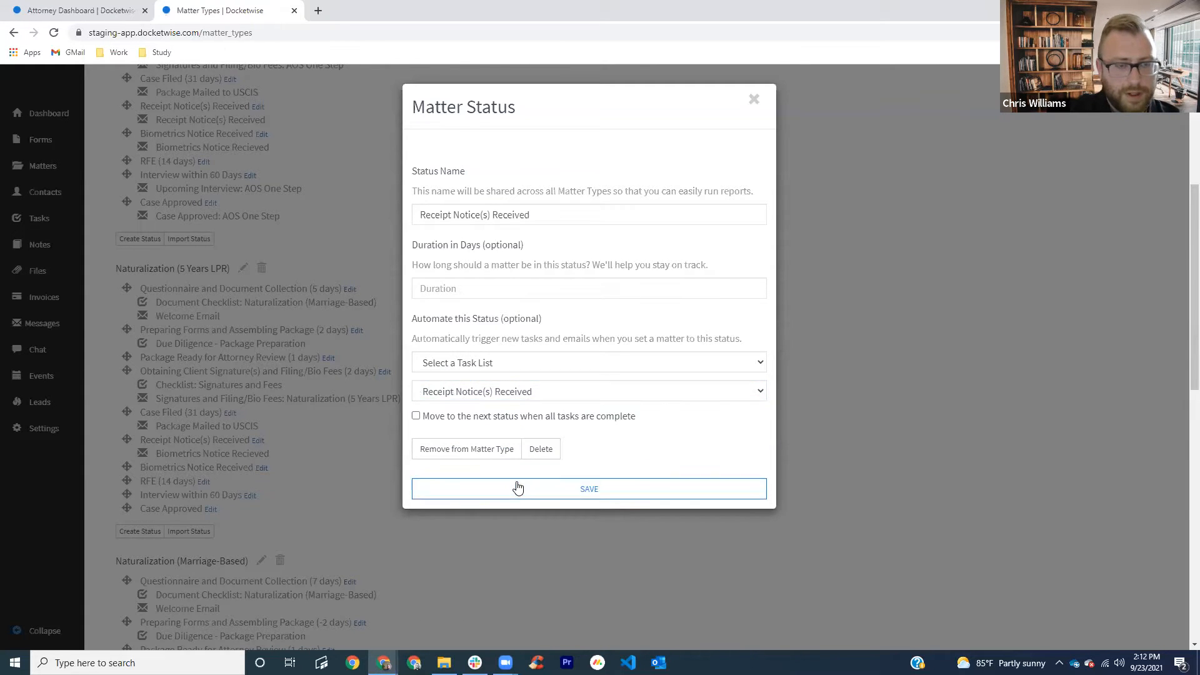
pyautogui.click(487, 485)
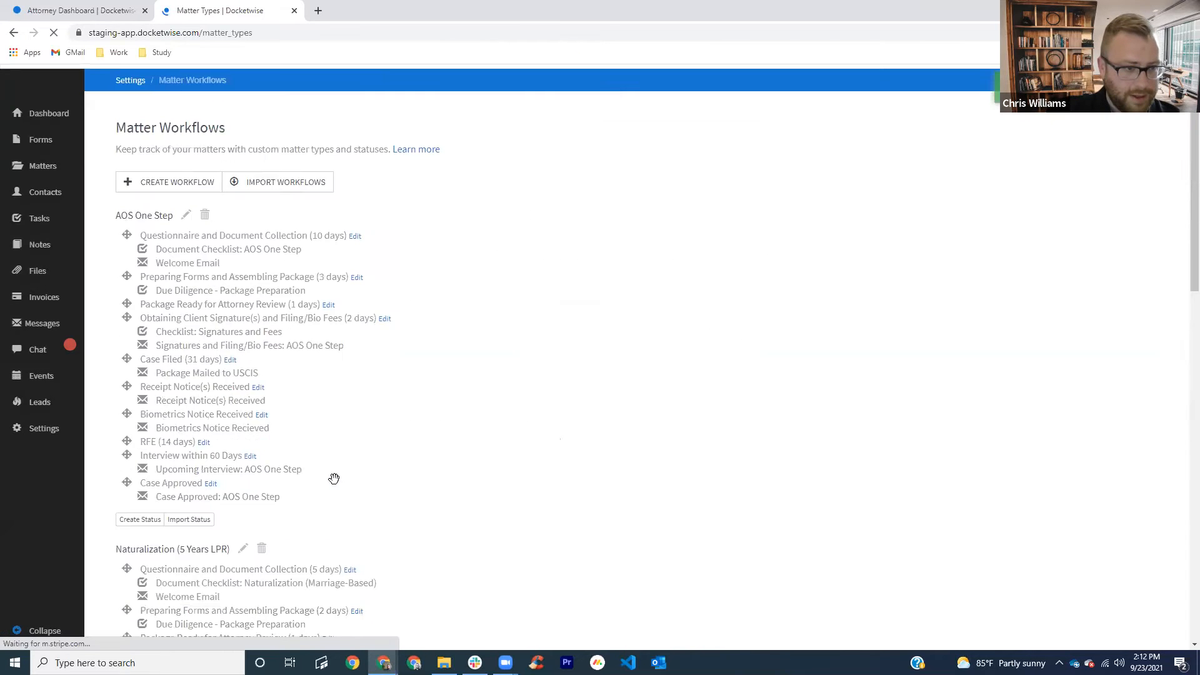
# Step: Set the Biometrics Notice Received status of Naturalization (5 Years LPR) to email the Biometrics Notice Recieved template, and save
pyautogui.click(262, 470)
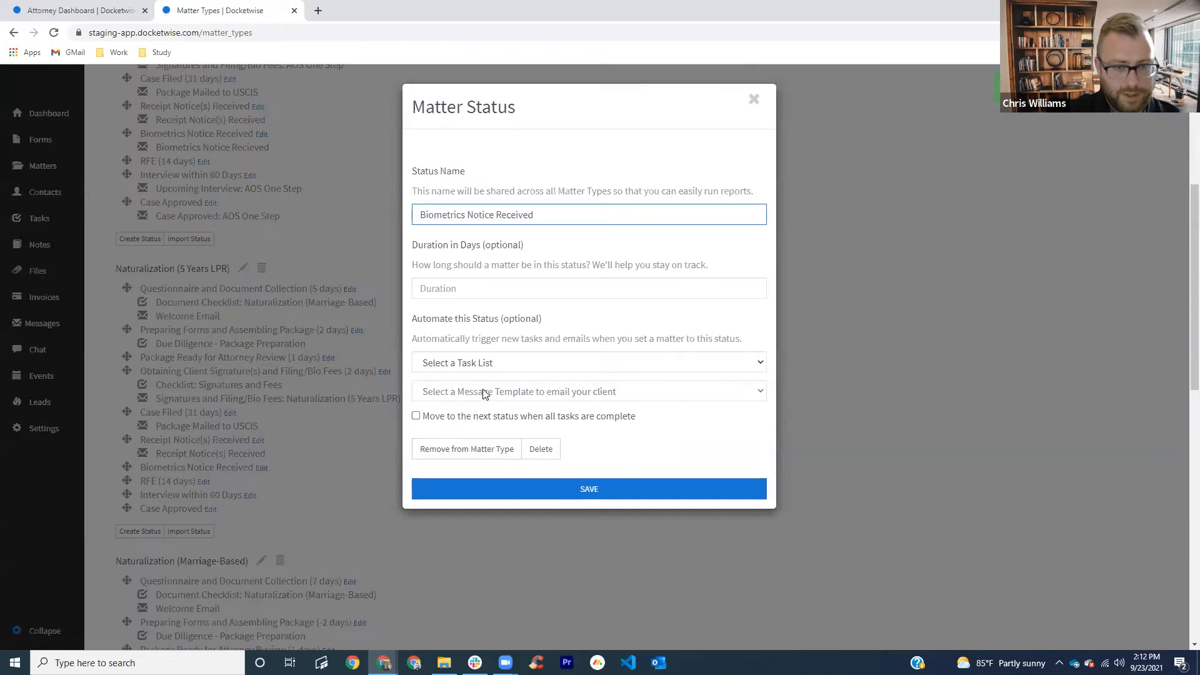
pyautogui.click(484, 393)
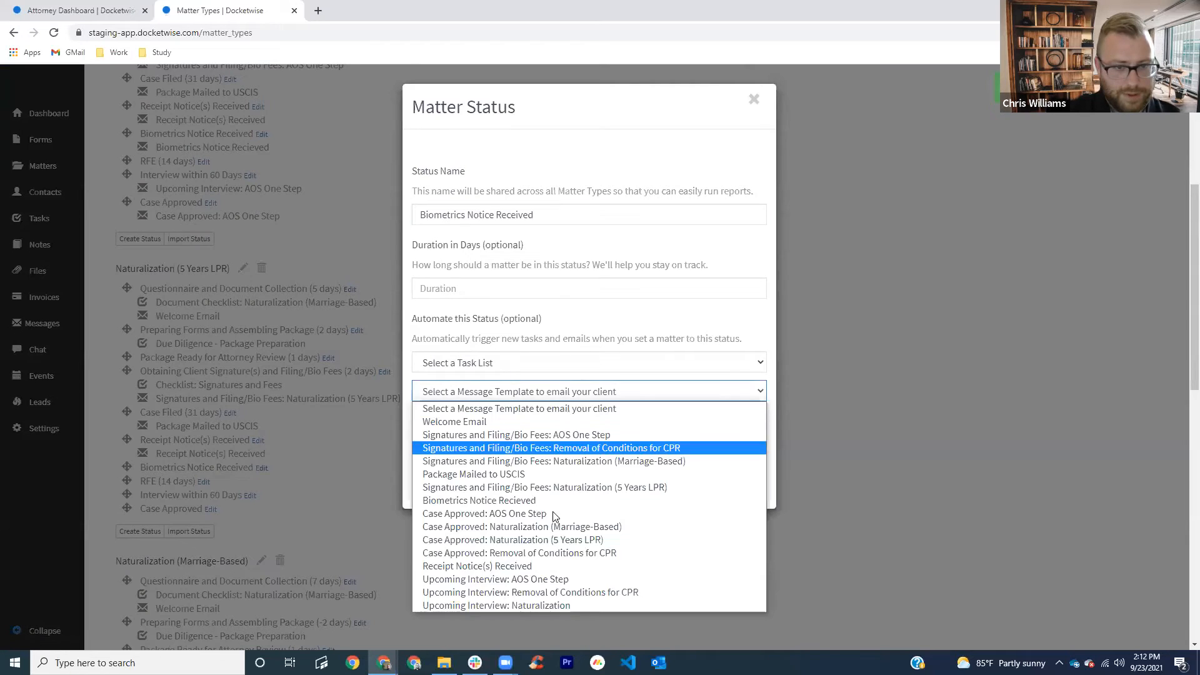
pyautogui.click(501, 499)
pyautogui.click(500, 482)
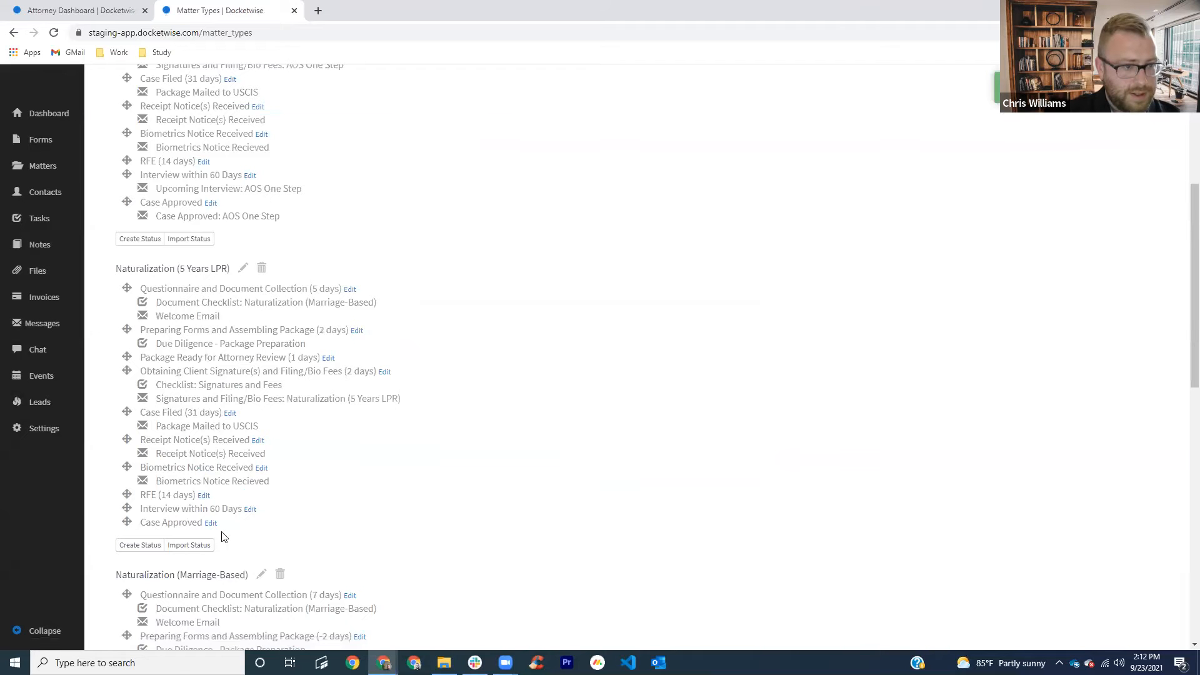
# Step: Set 5 Years LPR's Case Approved status to email the Case Approved: Naturalization (5 Years LPR) template, and save
pyautogui.click(210, 523)
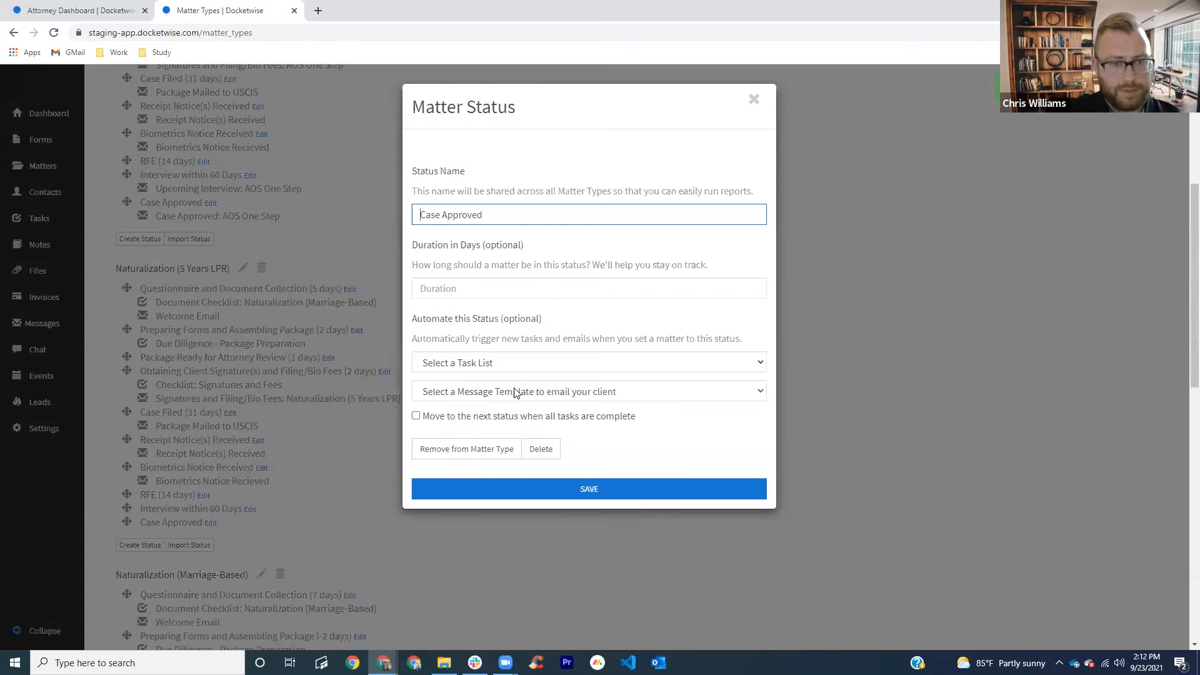
pyautogui.click(515, 392)
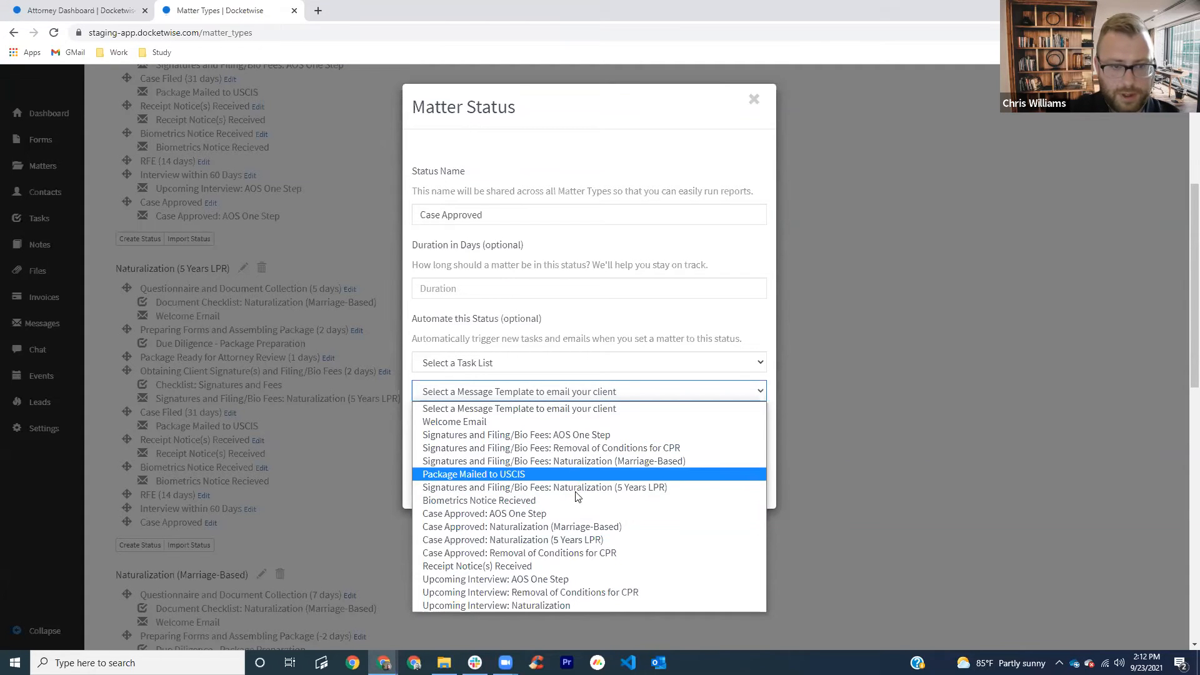
pyautogui.click(590, 540)
pyautogui.click(537, 491)
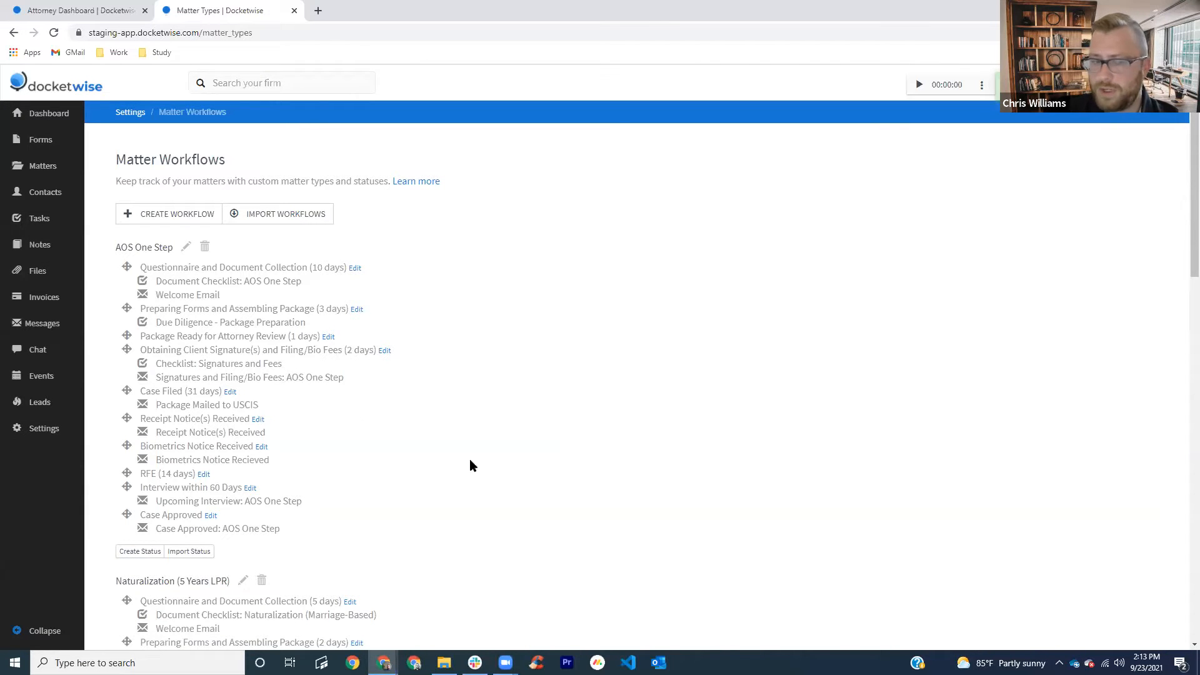
# Step: Create a new person contact from the dashboard with the client's first and last name, without an intake invitation
pyautogui.scroll(-3, 340, 402)
pyautogui.scroll(2, 330, 391)
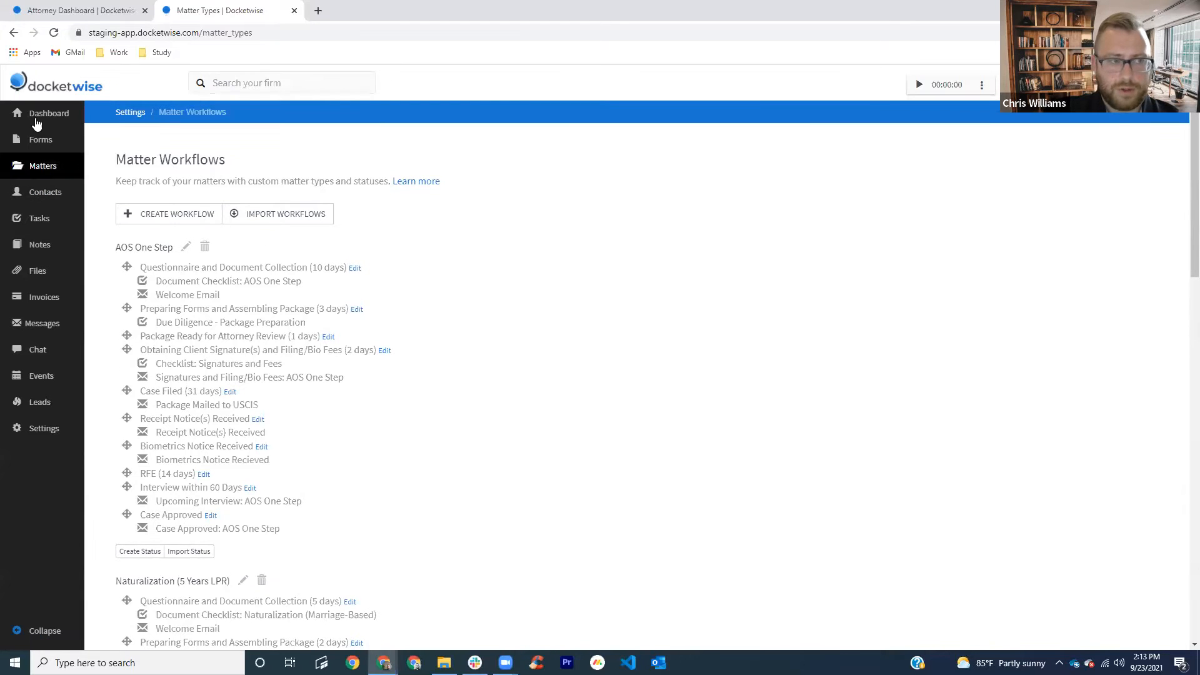
pyautogui.click(31, 114)
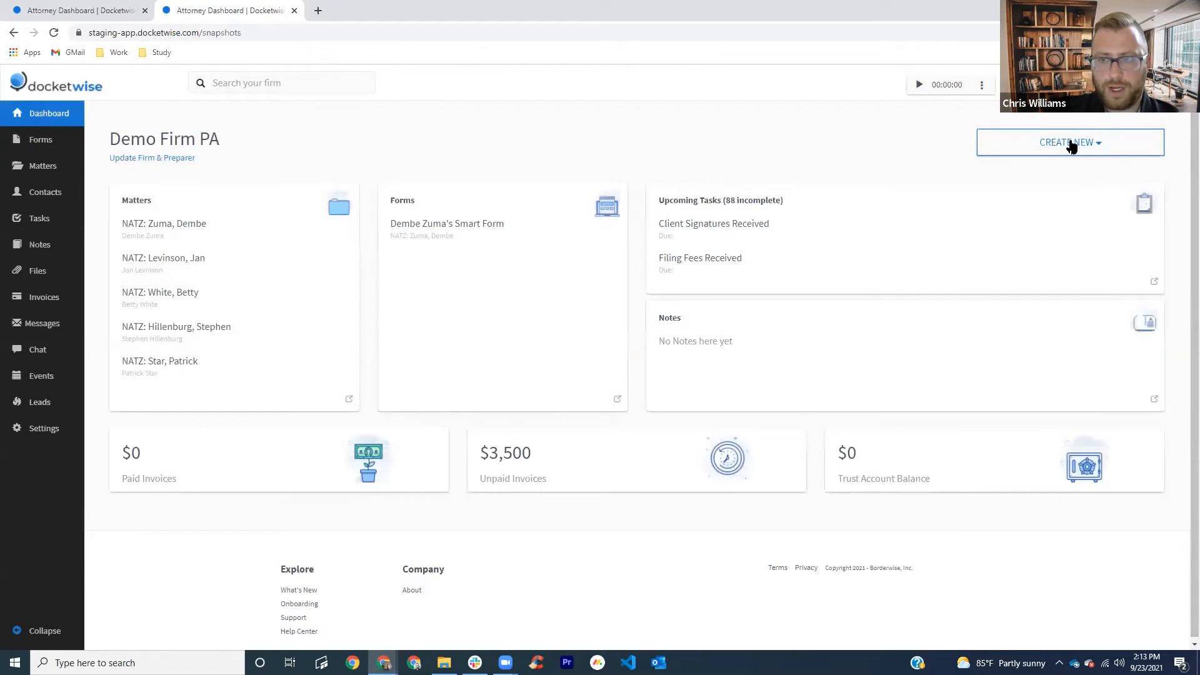
pyautogui.click(1072, 144)
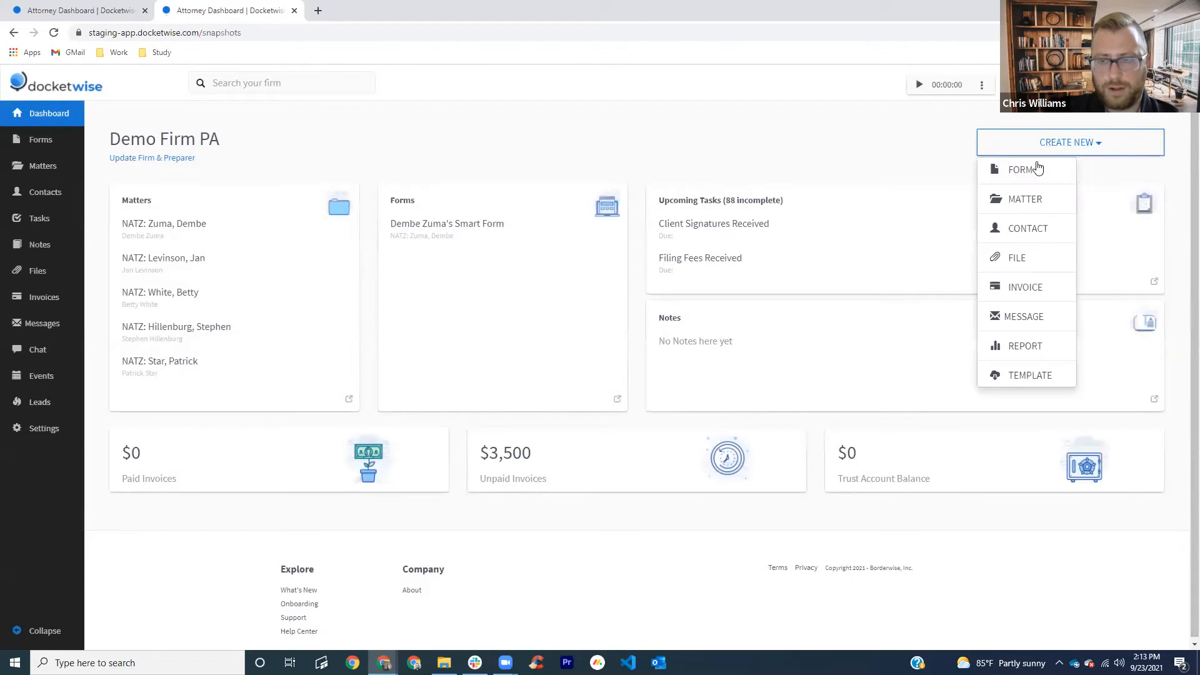
pyautogui.click(1026, 230)
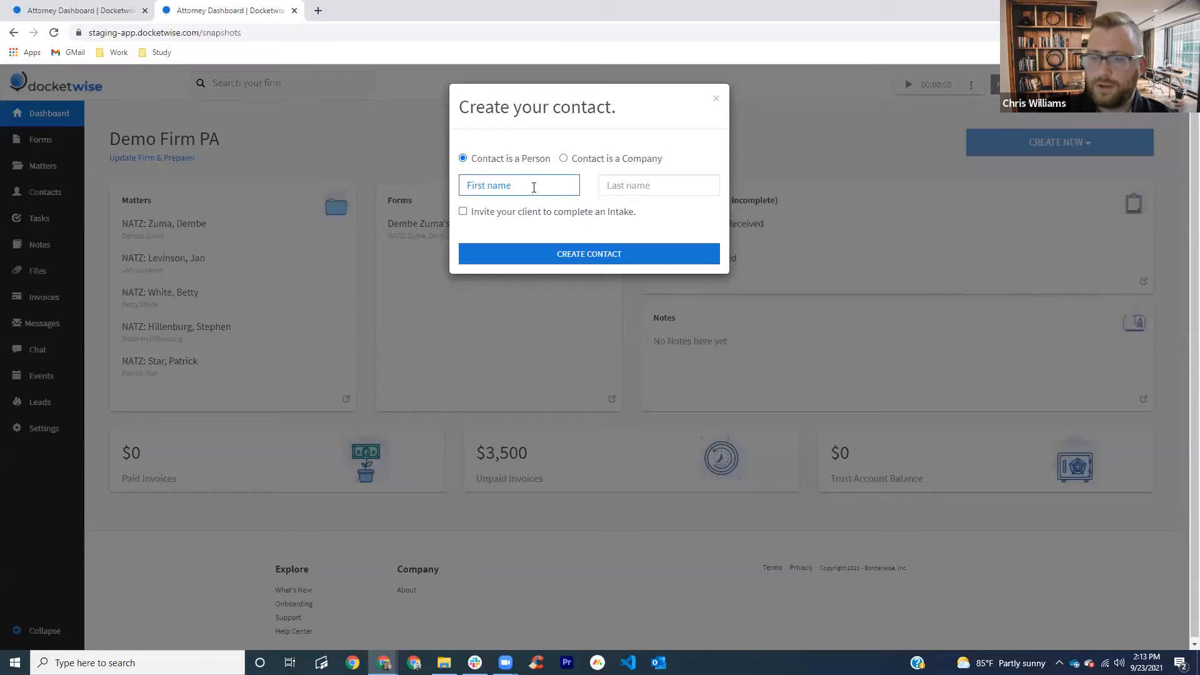
pyautogui.write('Raymond')
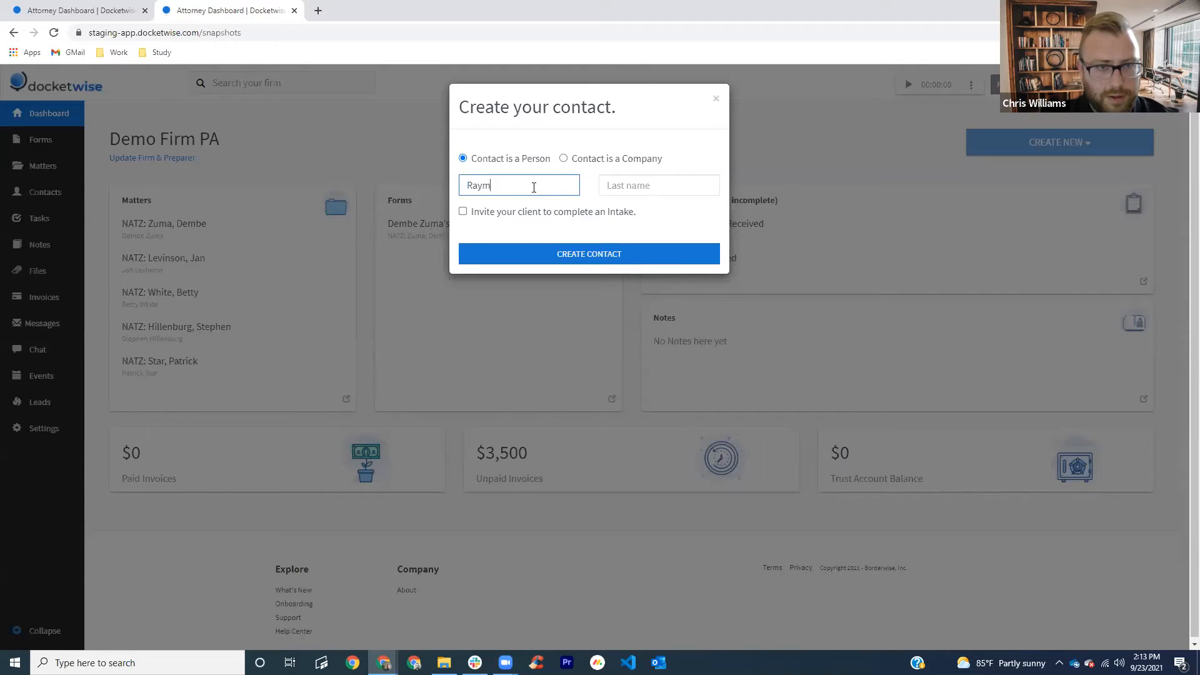
pyautogui.press('Tab')
pyautogui.write('Redding')
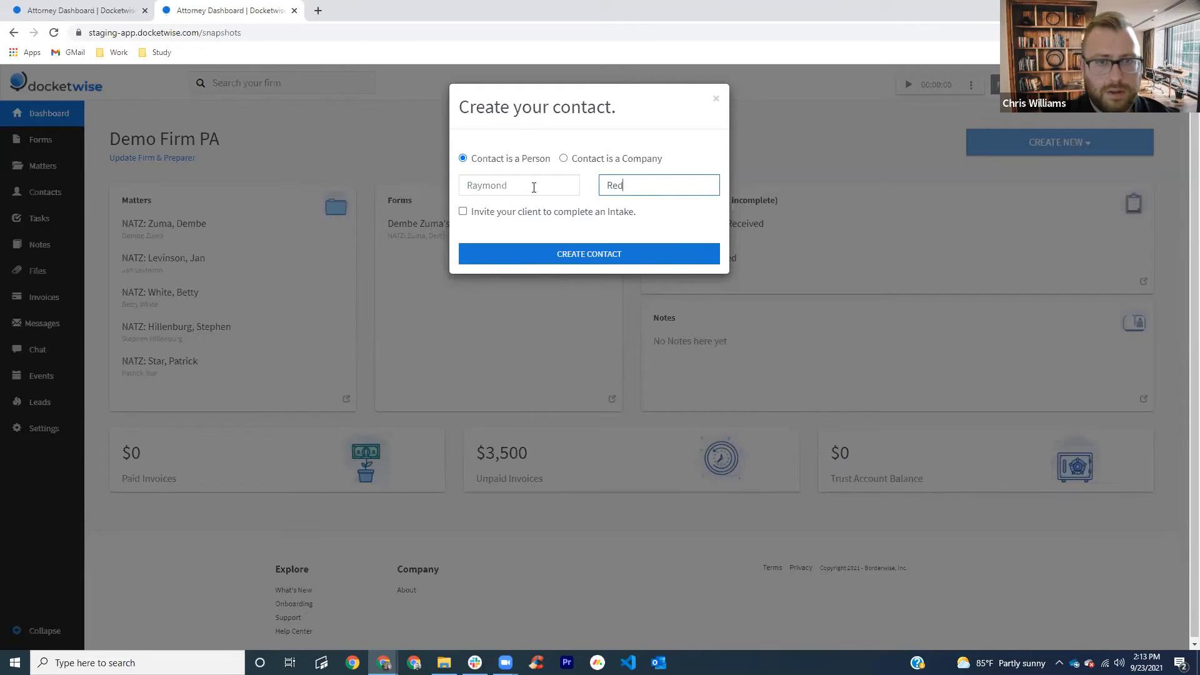
pyautogui.click(559, 256)
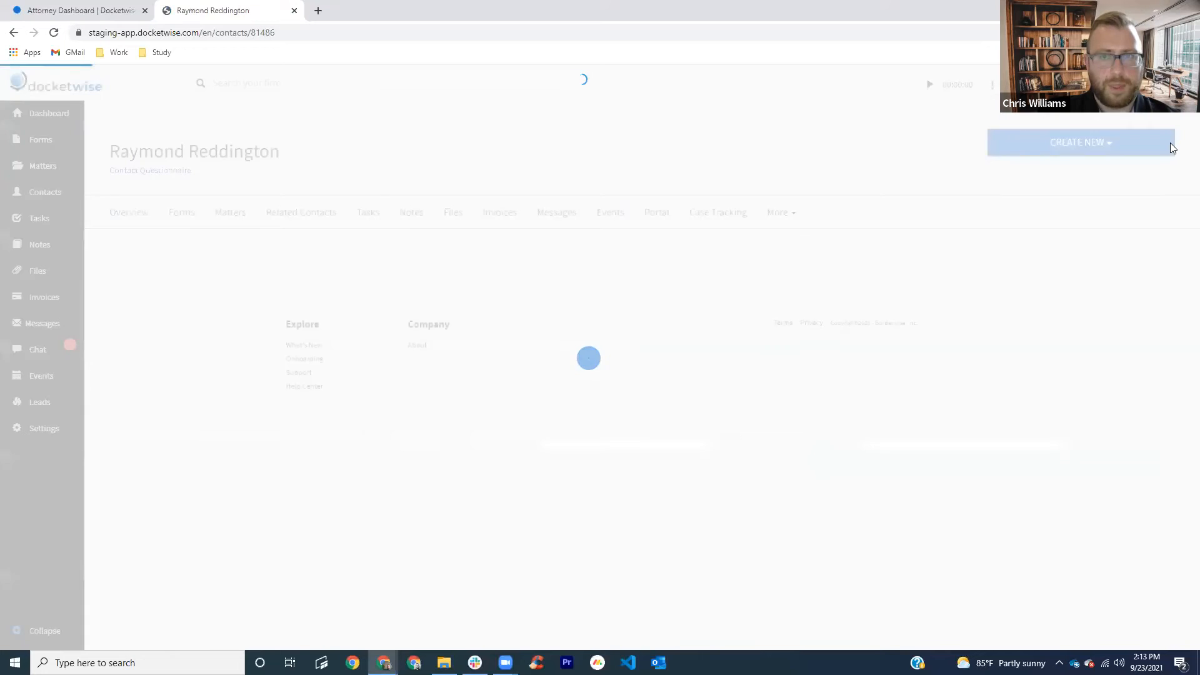
# Step: Start a new matter for the newly created contact and set its matter type to Naturalization (5 Years LPR)
pyautogui.click(1039, 205)
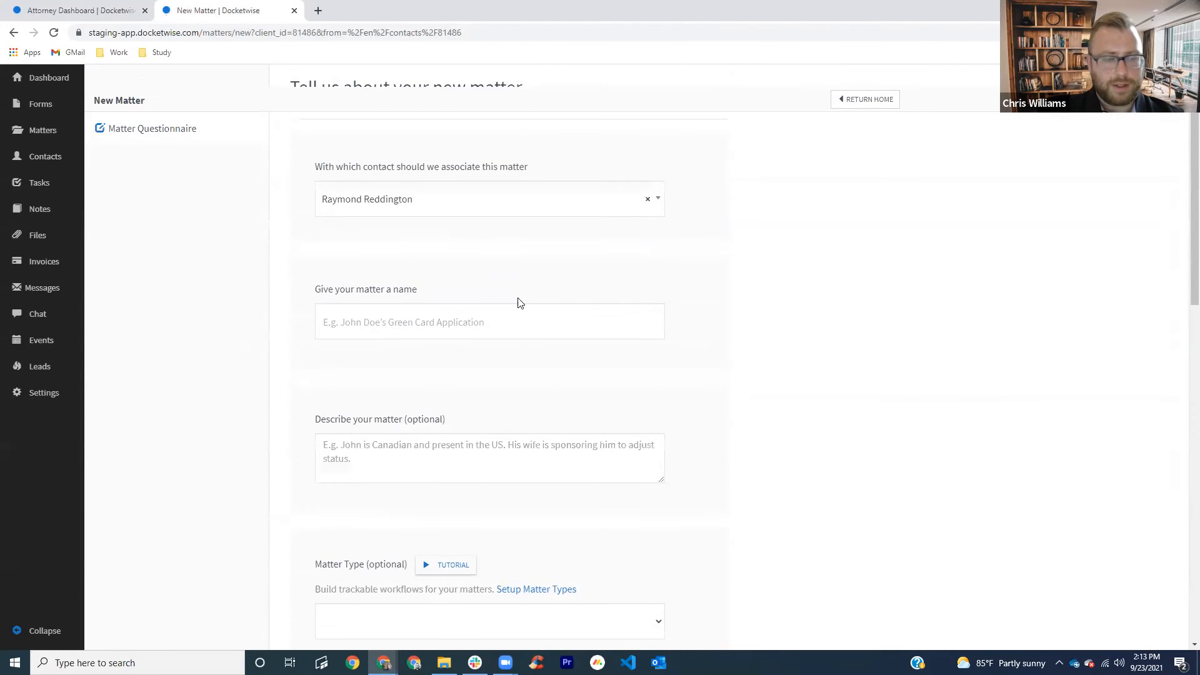
pyautogui.scroll(-1, 475, 287)
pyautogui.scroll(-1, 577, 310)
pyautogui.scroll(2, 576, 310)
pyautogui.scroll(-2, 437, 503)
pyautogui.click(455, 507)
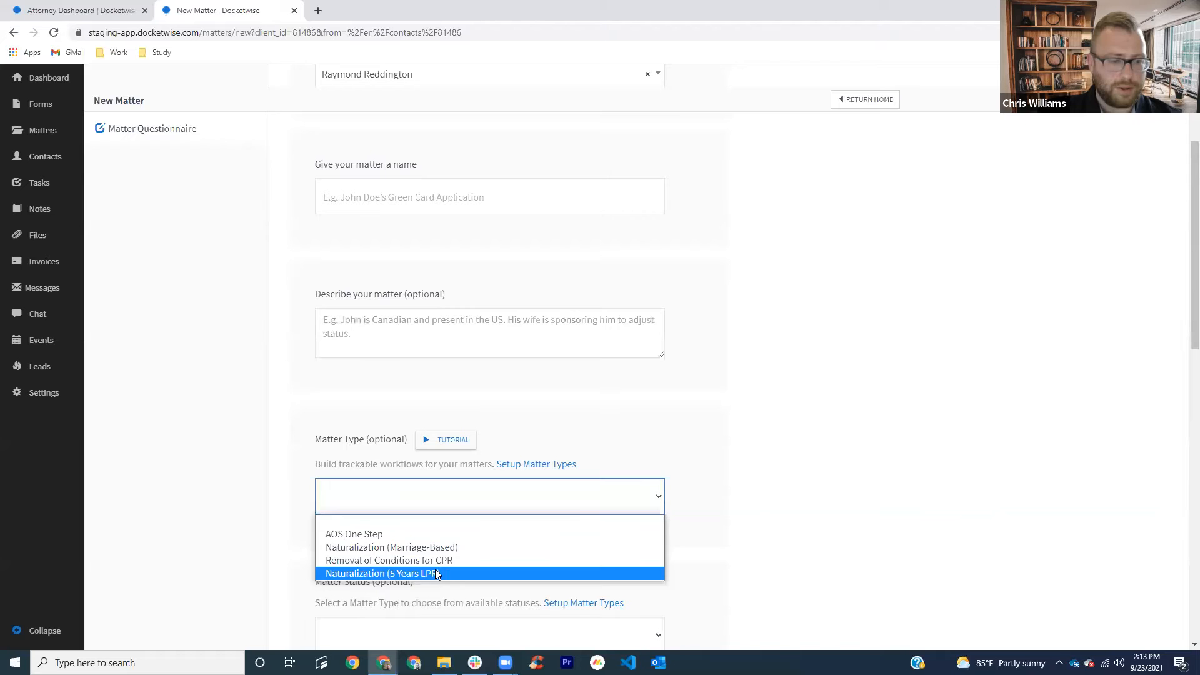
pyautogui.click(435, 571)
pyautogui.scroll(-2, 582, 506)
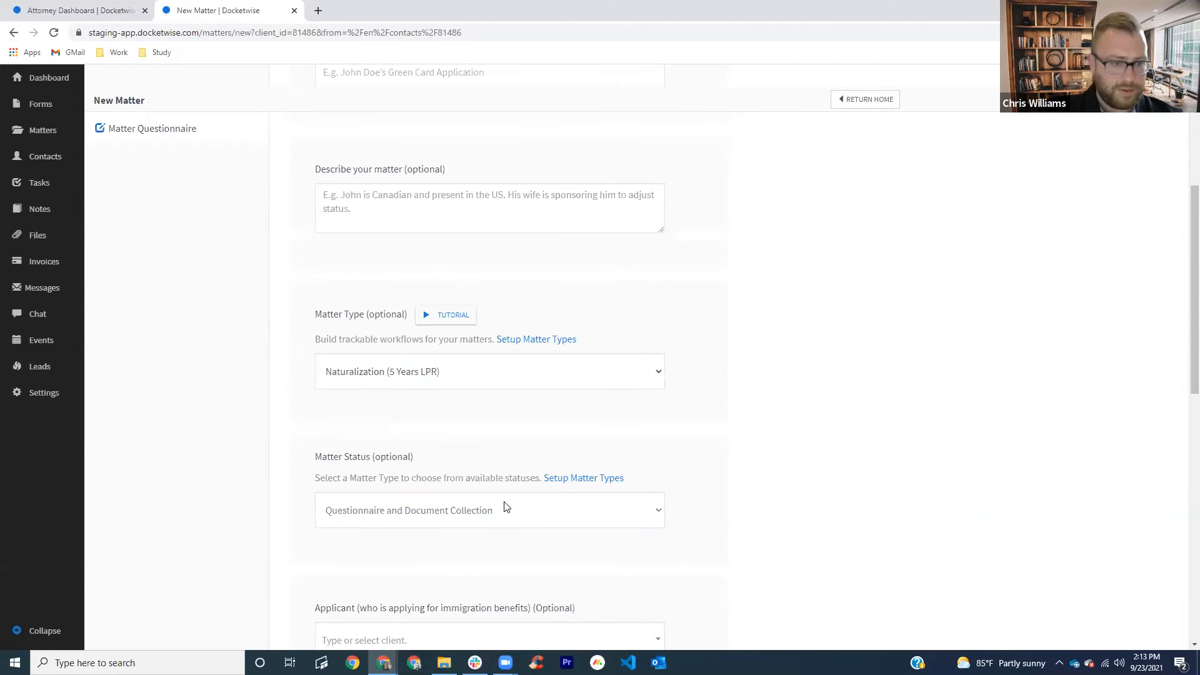
# Step: Try Package Ready for Attorney Review as the matter status and set it back to Questionnaire and Document Collection
pyautogui.scroll(-2, 681, 501)
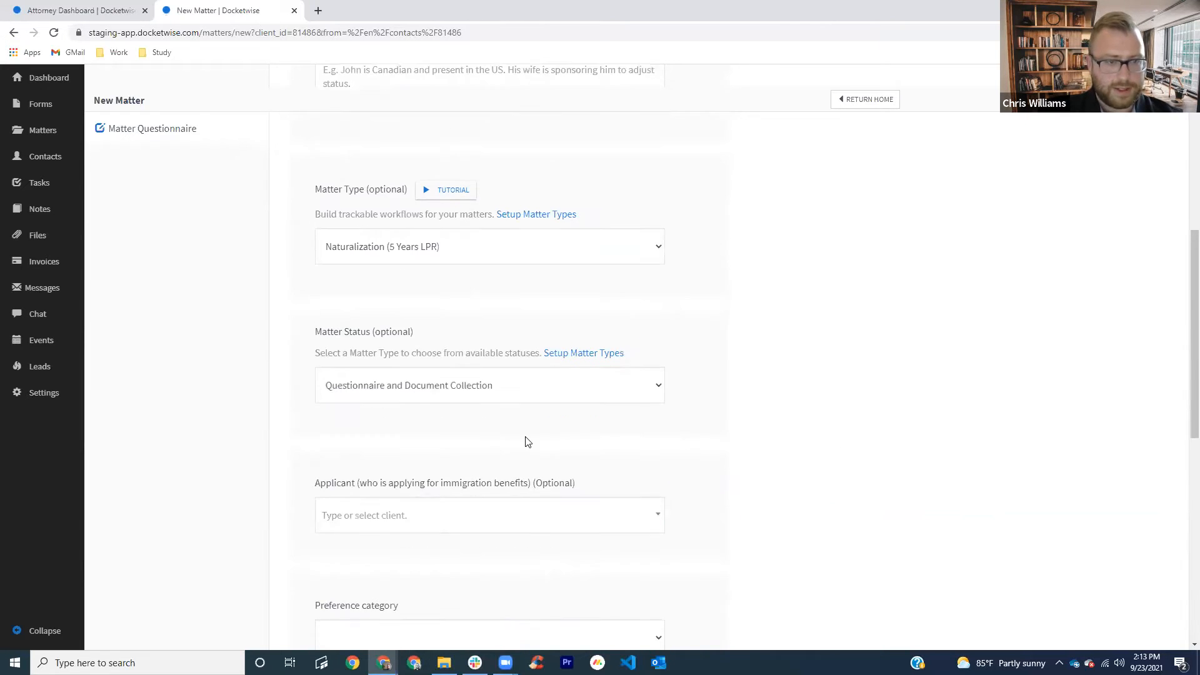
pyautogui.scroll(1, 631, 438)
pyautogui.click(495, 453)
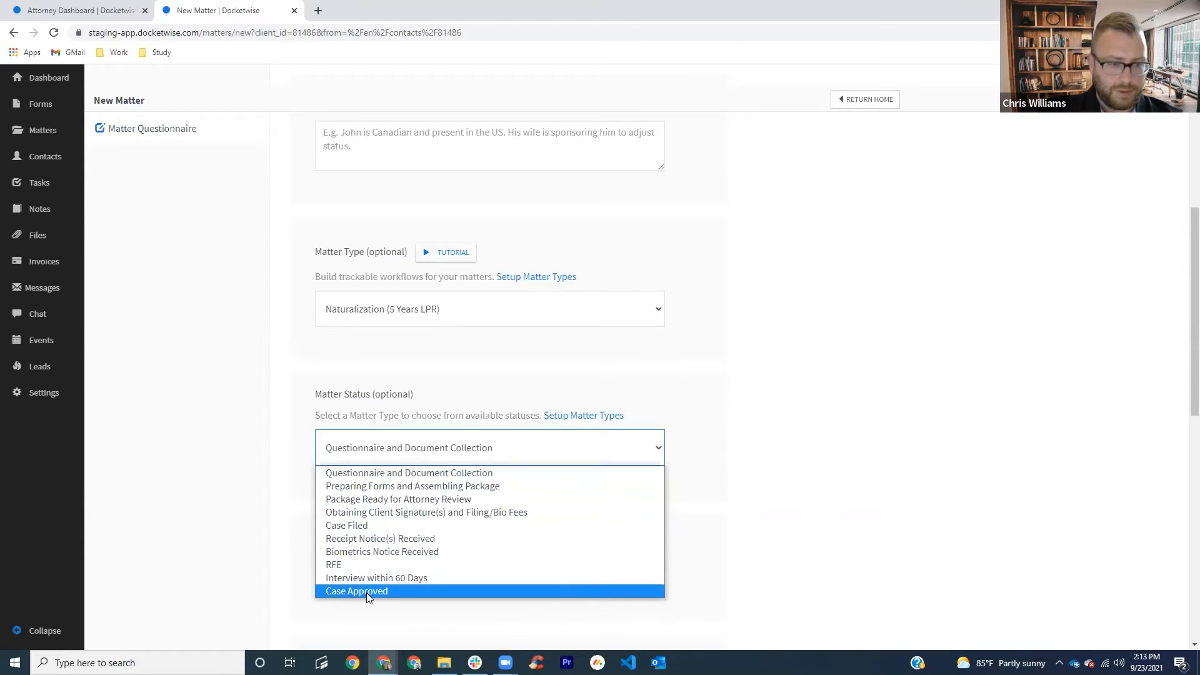
pyautogui.click(400, 500)
pyautogui.click(455, 454)
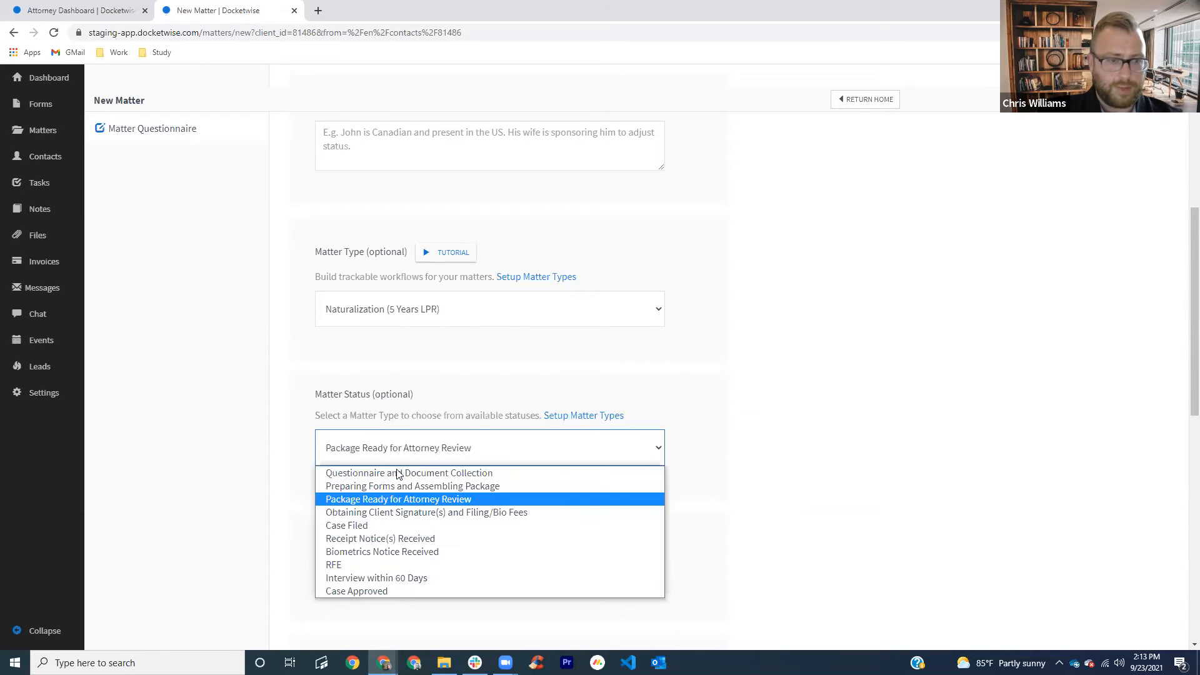
pyautogui.click(398, 478)
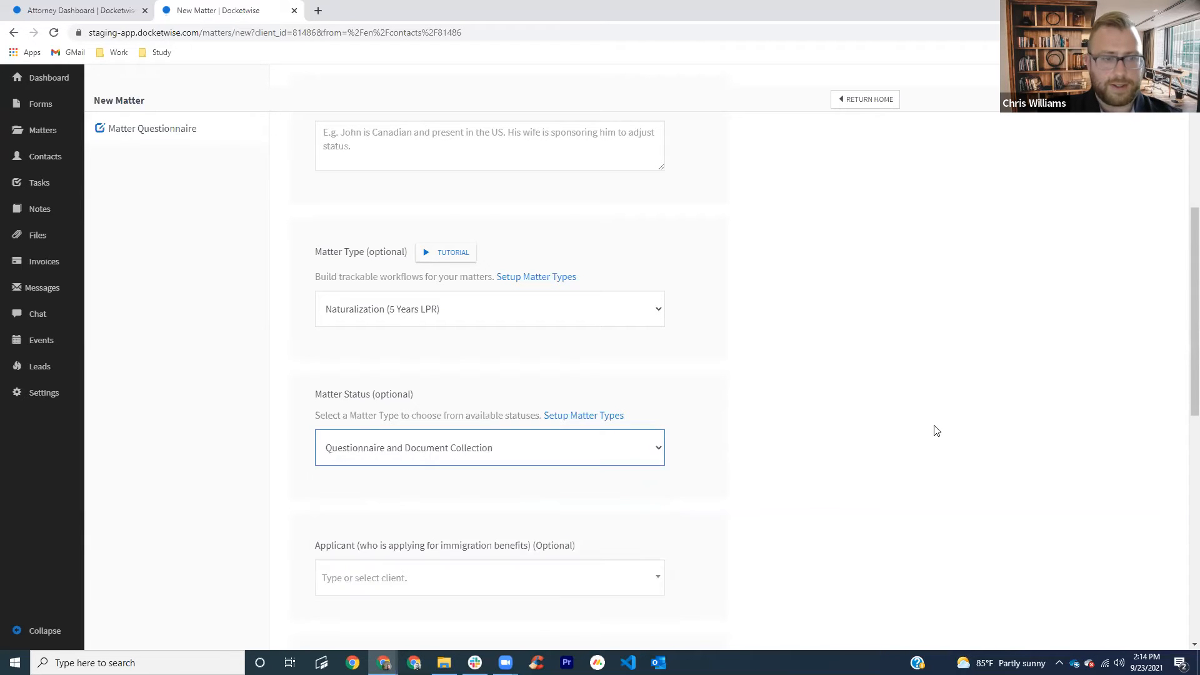
# Step: Name the matter with the prefix "NATZ:" followed by the client's last and first name, and create it
pyautogui.scroll(3, 834, 439)
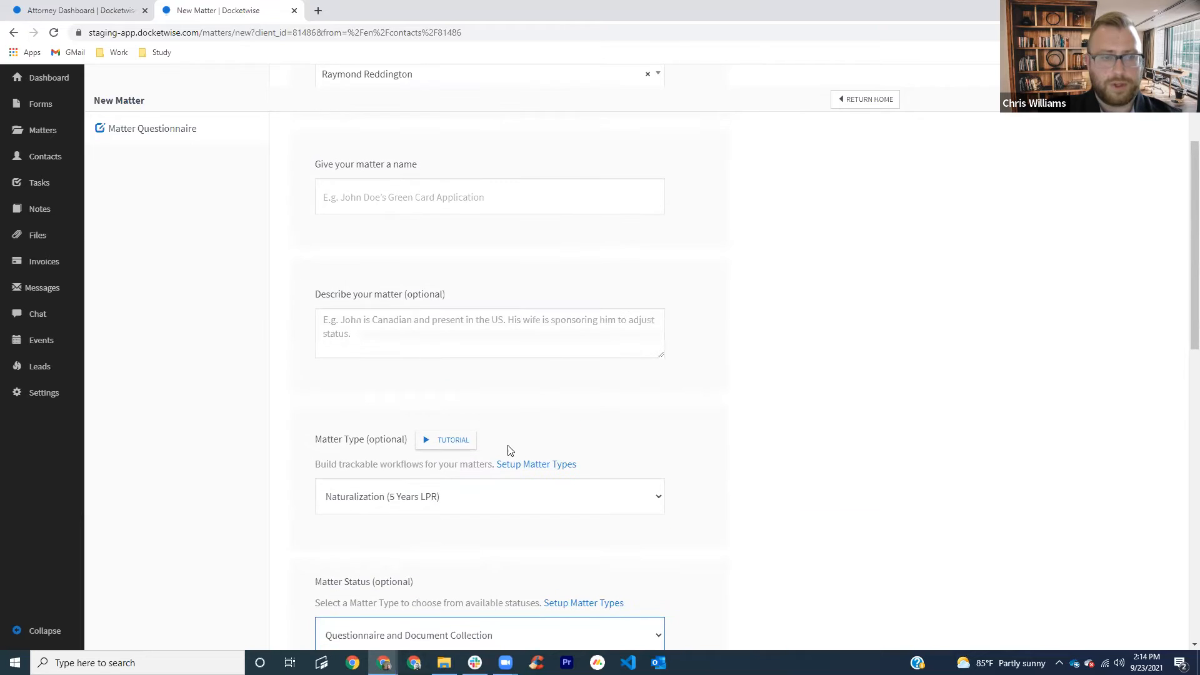
pyautogui.scroll(-1, 548, 422)
pyautogui.scroll(3, 320, 407)
pyautogui.click(409, 376)
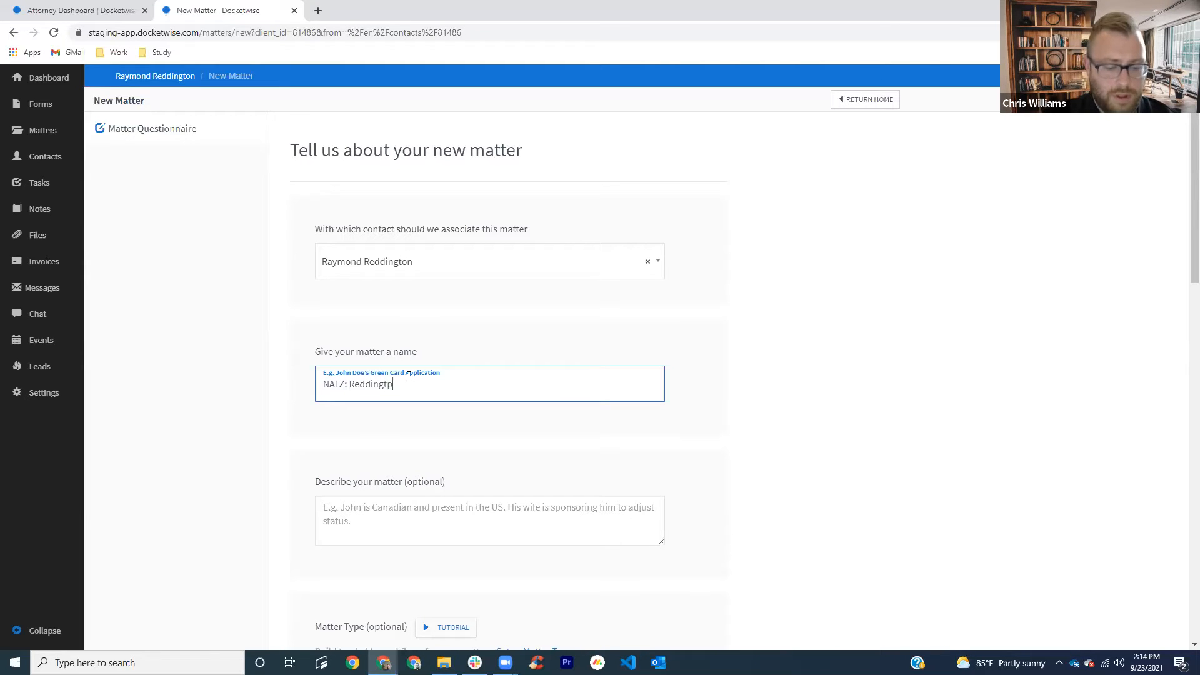
pyautogui.write('NATZ: Reddington, Raymond')
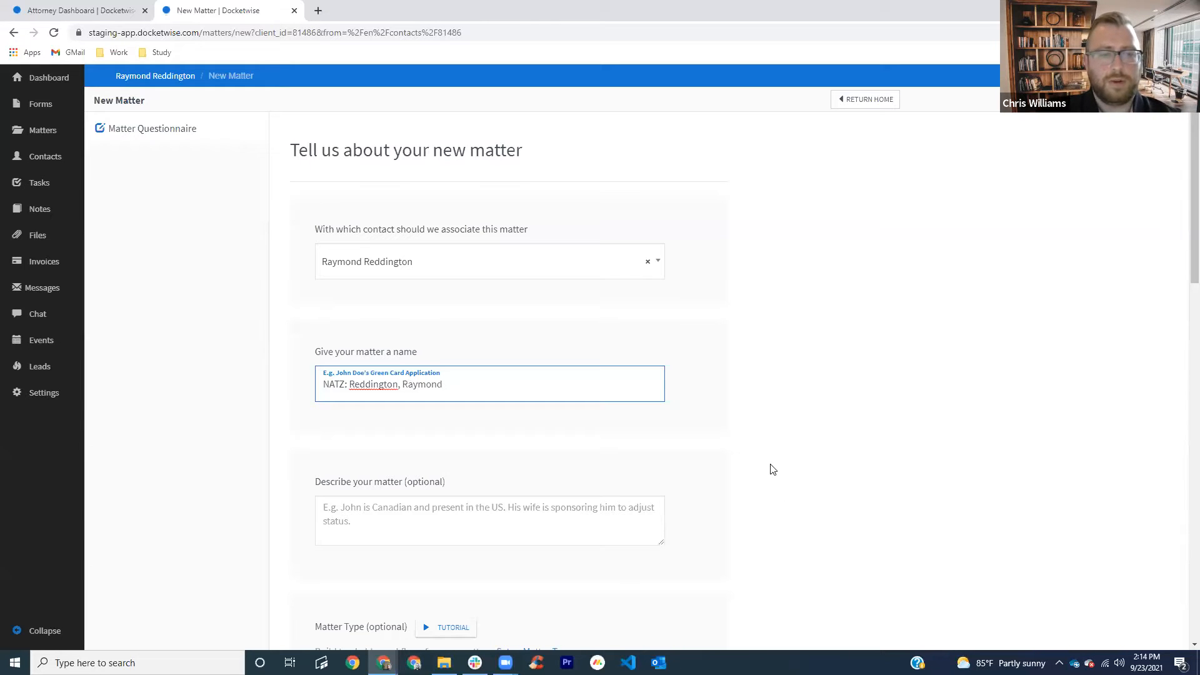
pyautogui.scroll(-3, 707, 460)
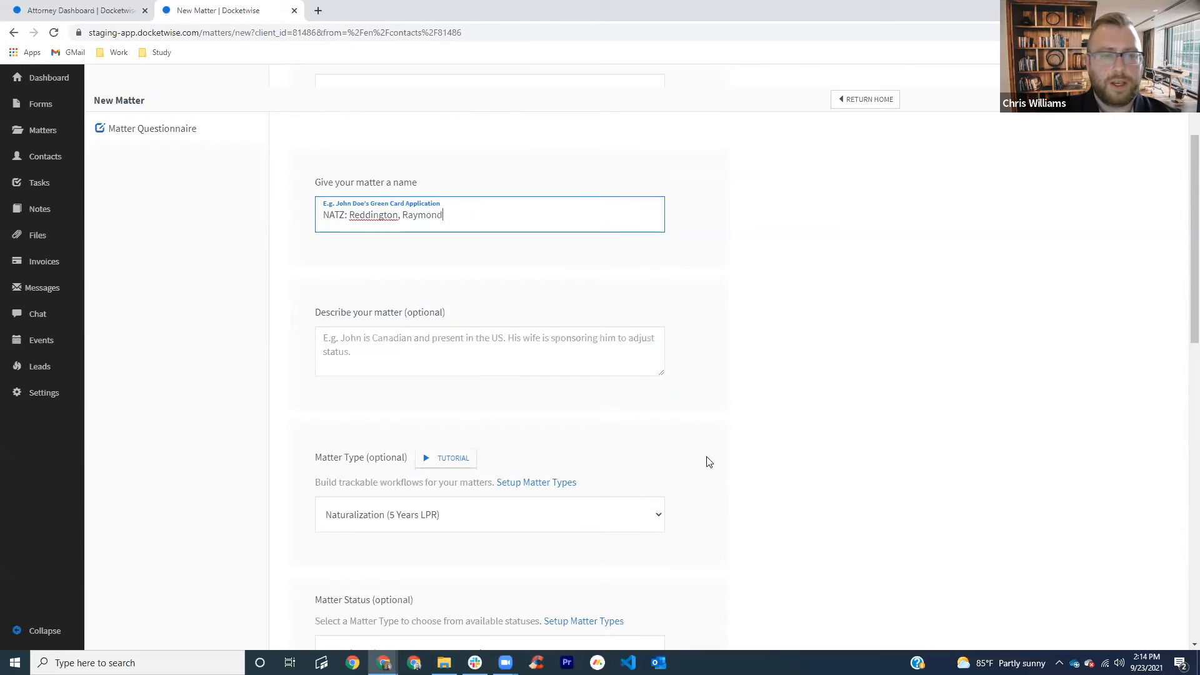
pyautogui.scroll(-10, 707, 460)
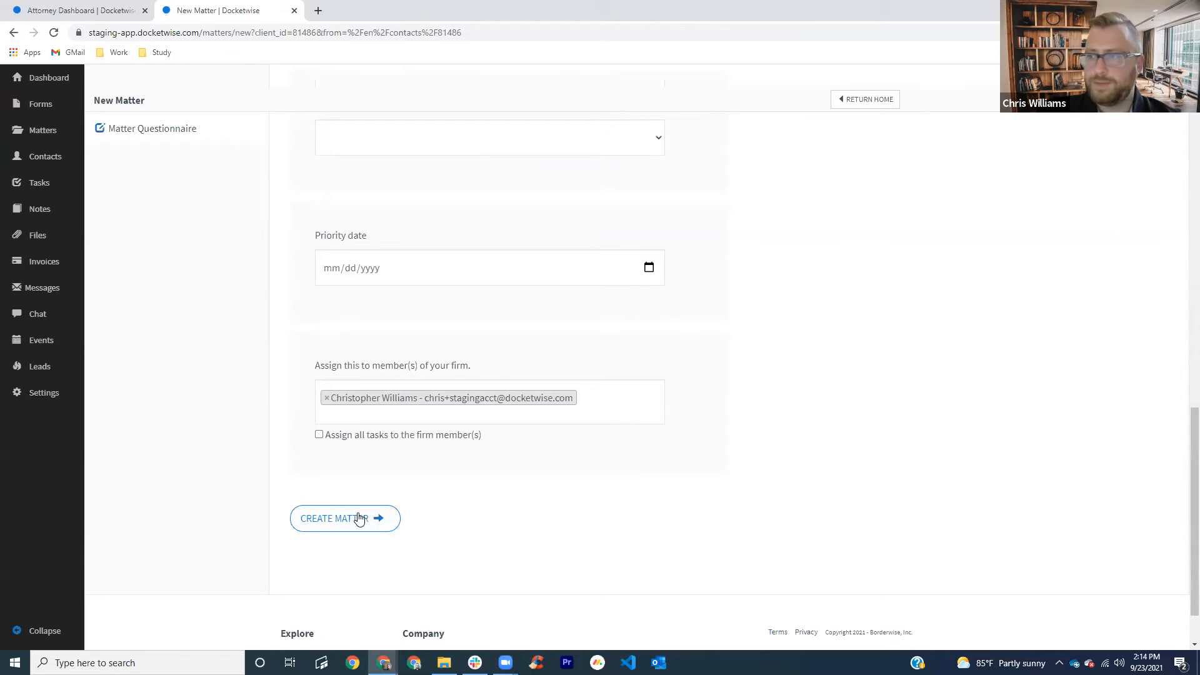
pyautogui.click(360, 519)
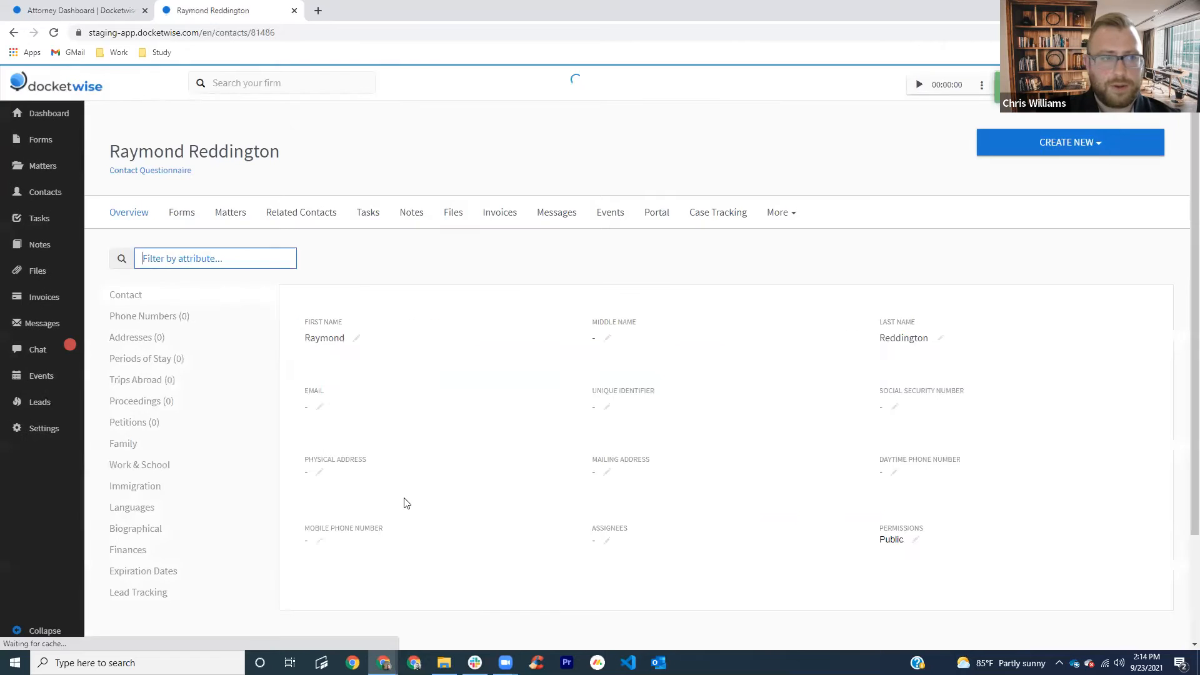
# Step: Open the new NATZ matter from the contact's matters to view its overview and status timeline
pyautogui.click(220, 213)
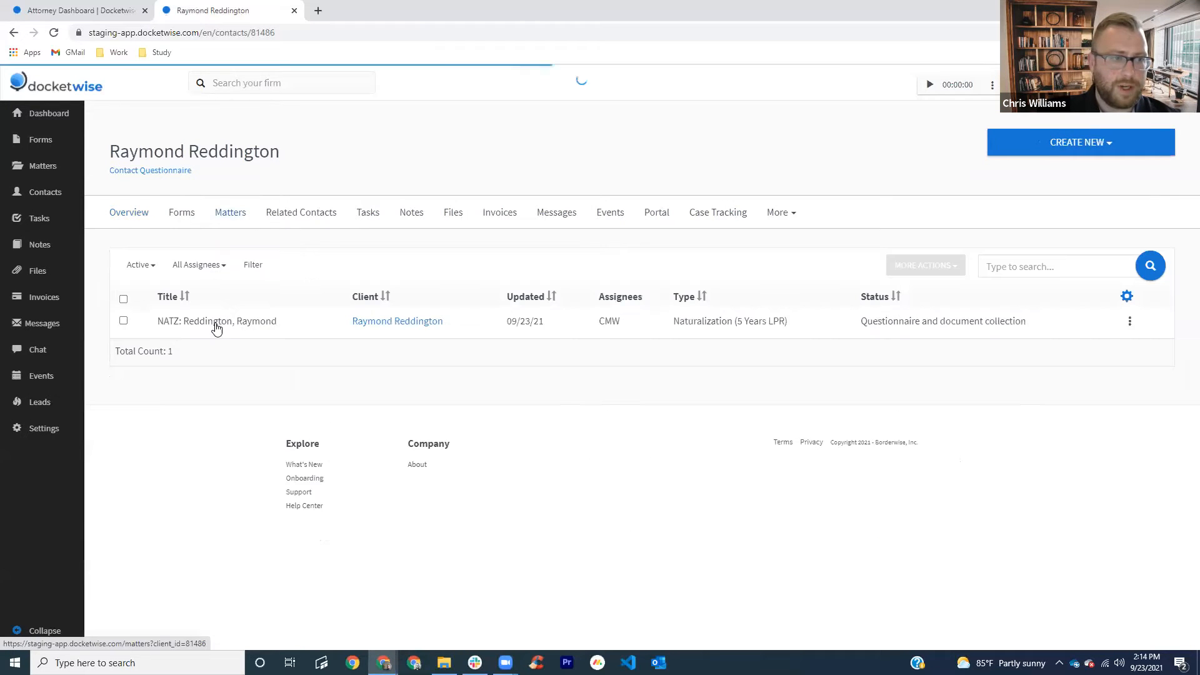
pyautogui.click(233, 322)
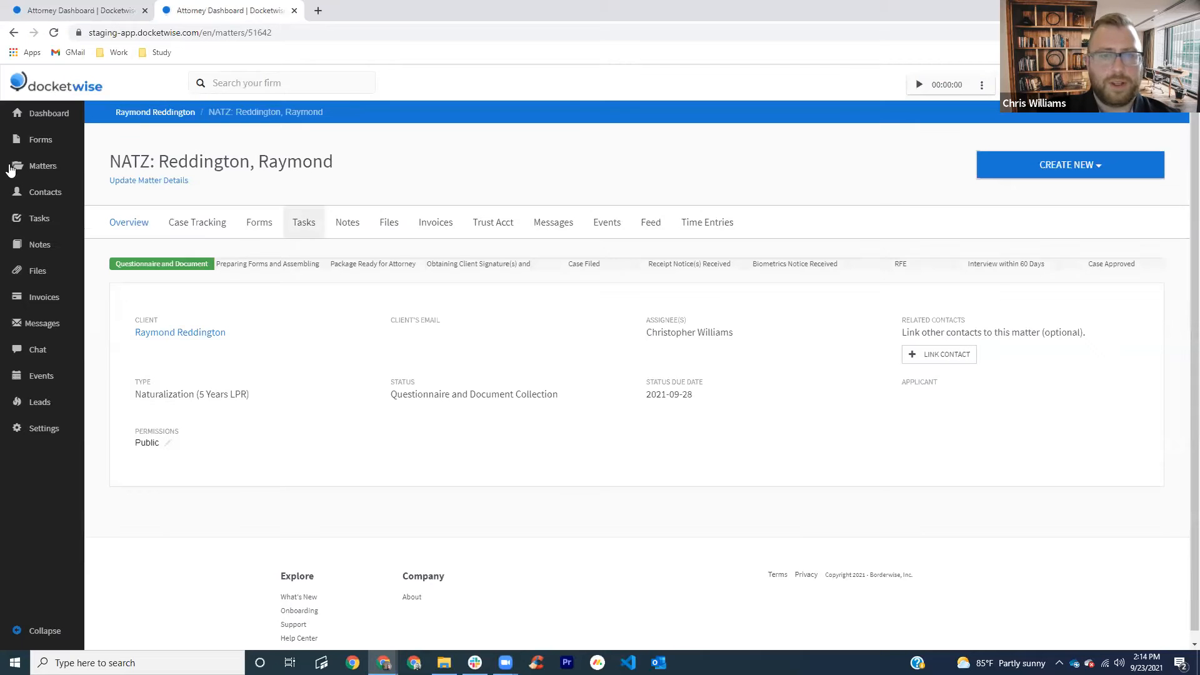
# Step: In the firm's matters, update the fourth-row NATZ matter to type Naturalization (5 Years LPR) with status Case Filed
pyautogui.click(52, 170)
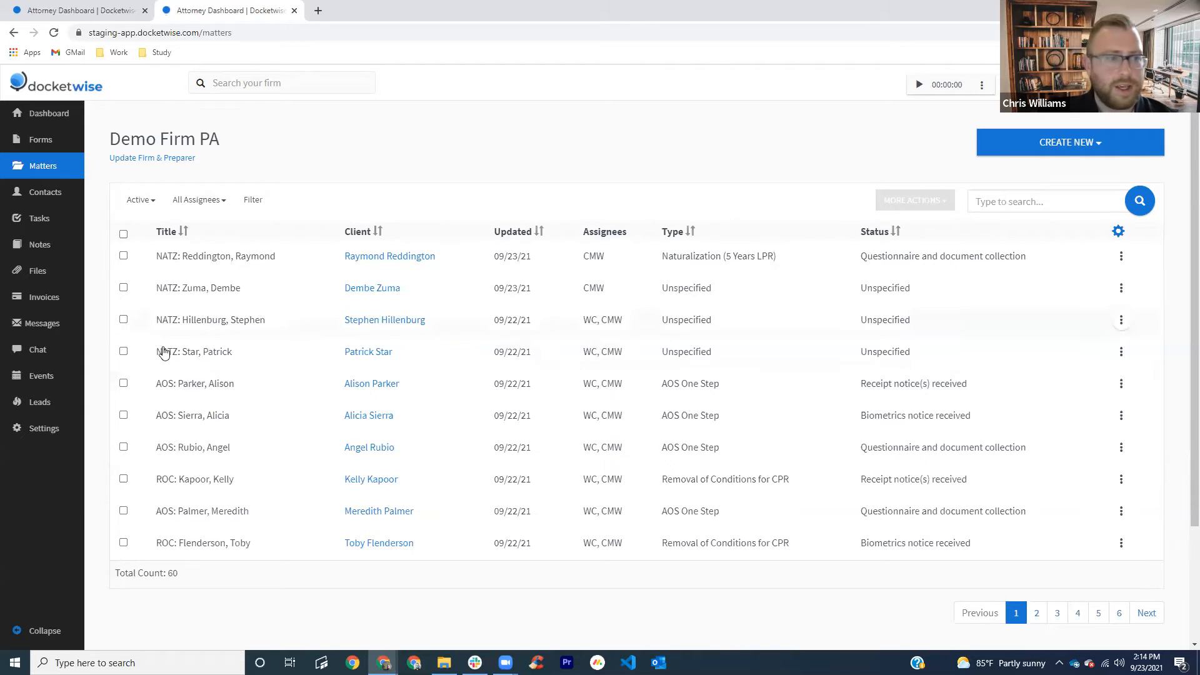
pyautogui.click(123, 352)
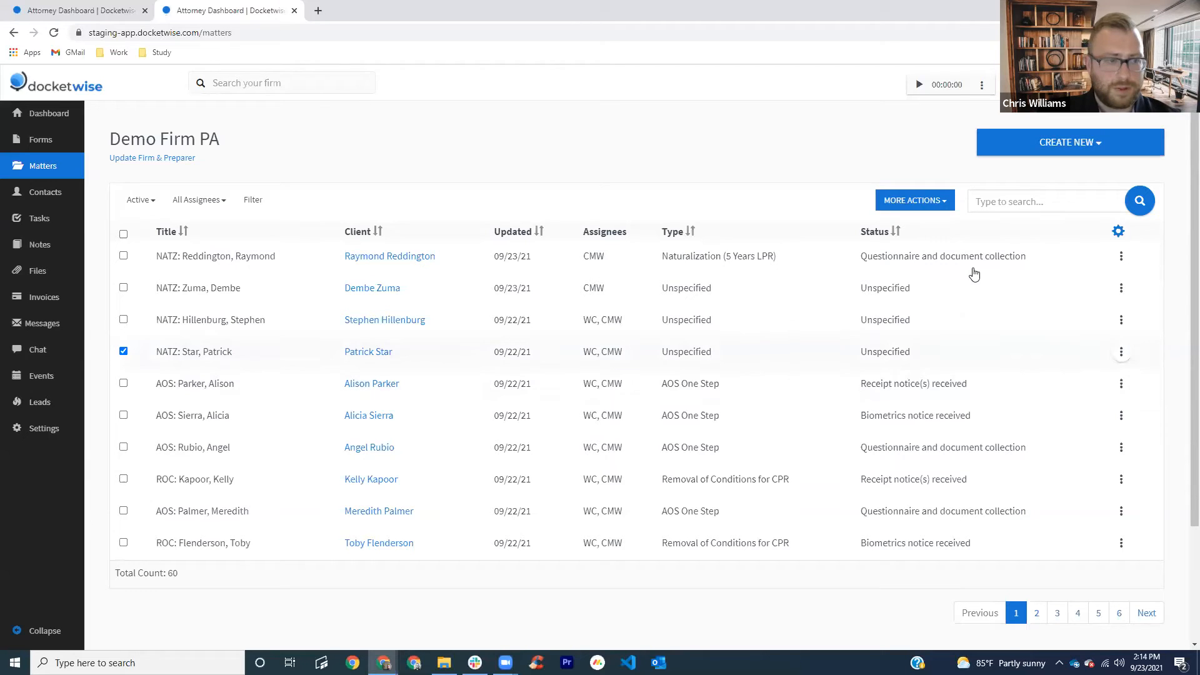
pyautogui.click(913, 200)
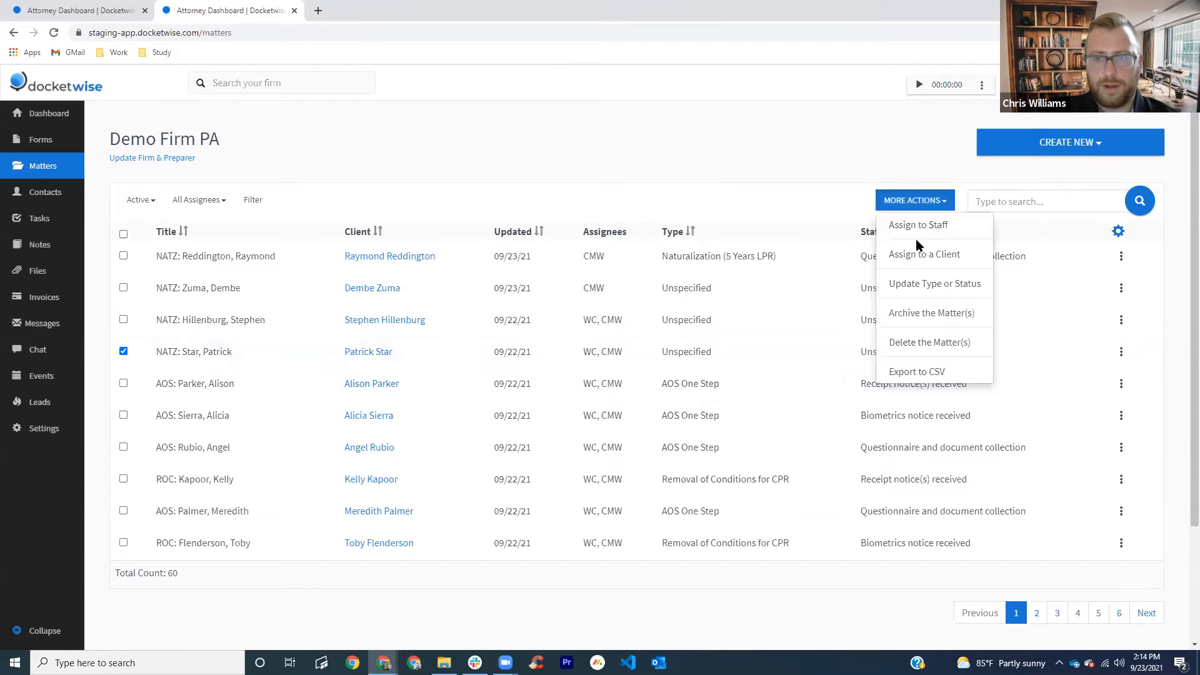
pyautogui.click(917, 286)
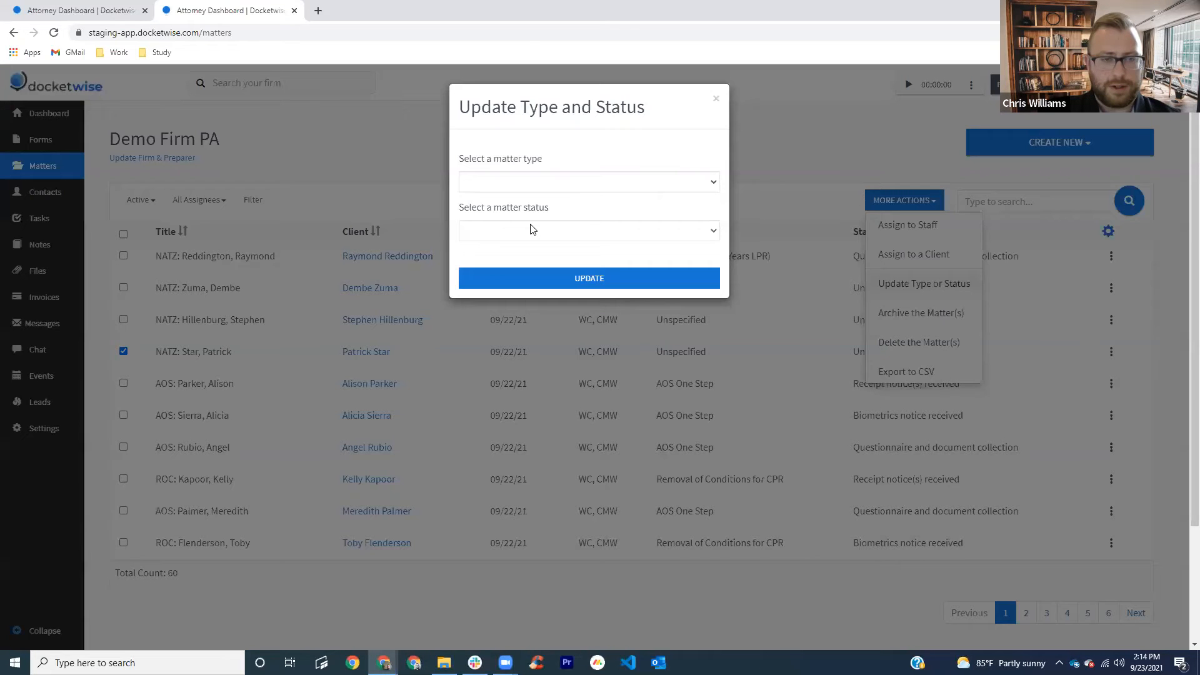
pyautogui.click(531, 182)
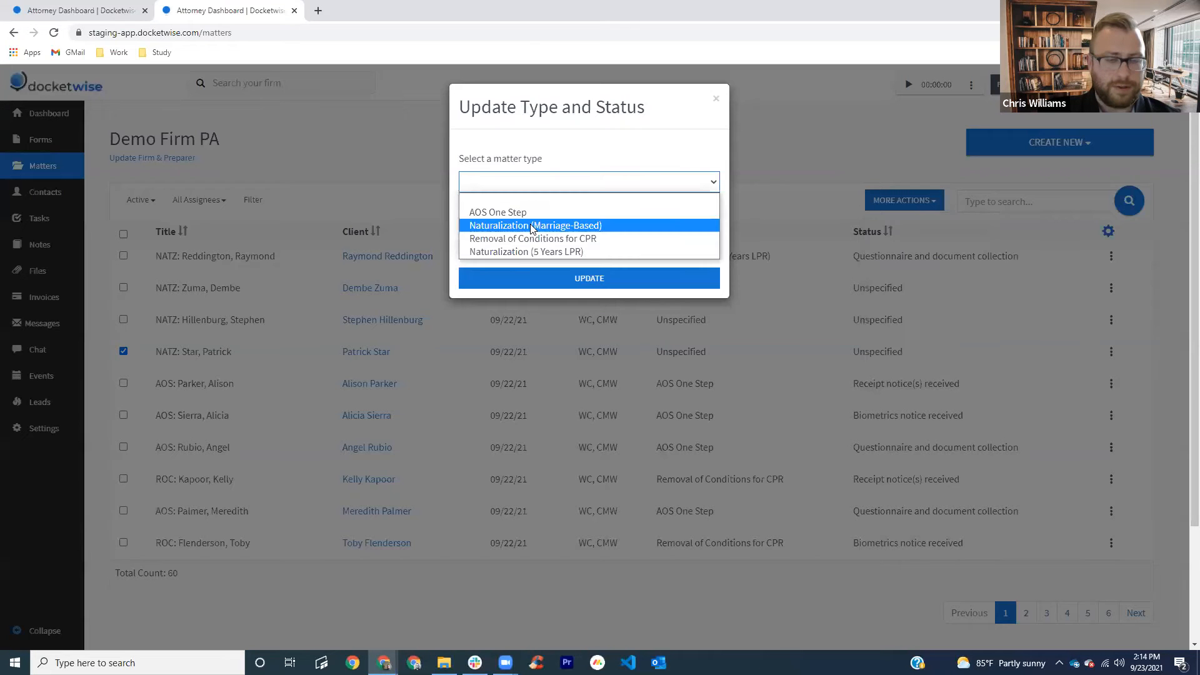
pyautogui.click(506, 251)
pyautogui.click(523, 232)
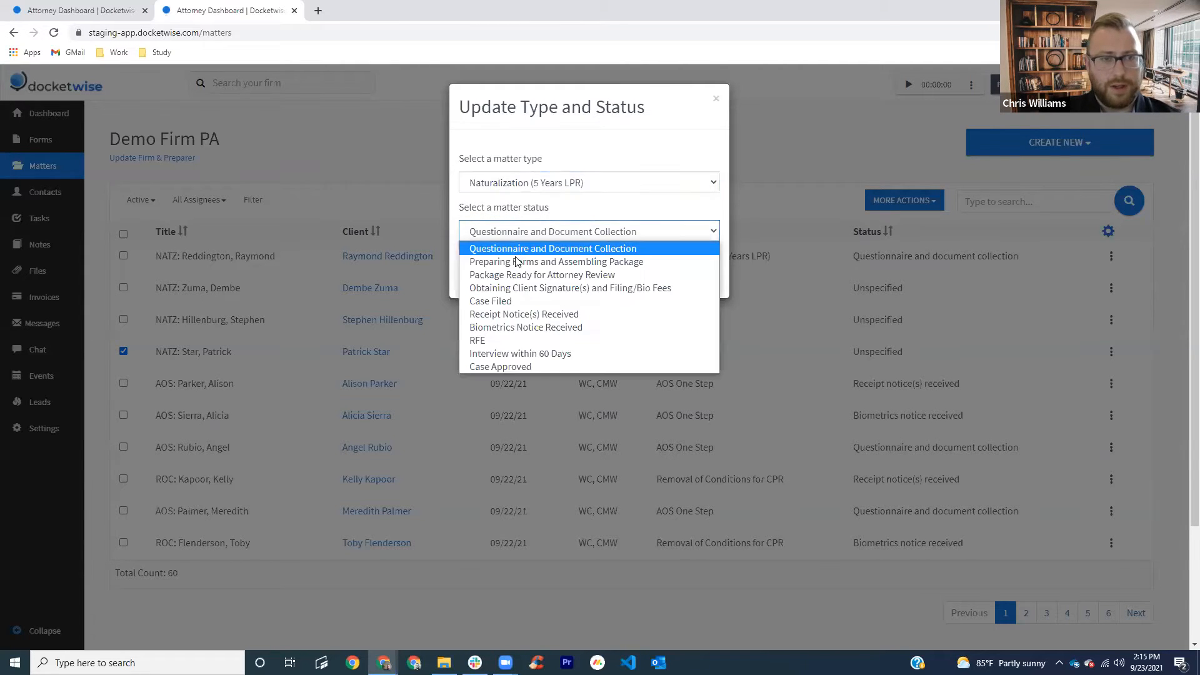
pyautogui.click(503, 302)
pyautogui.click(539, 284)
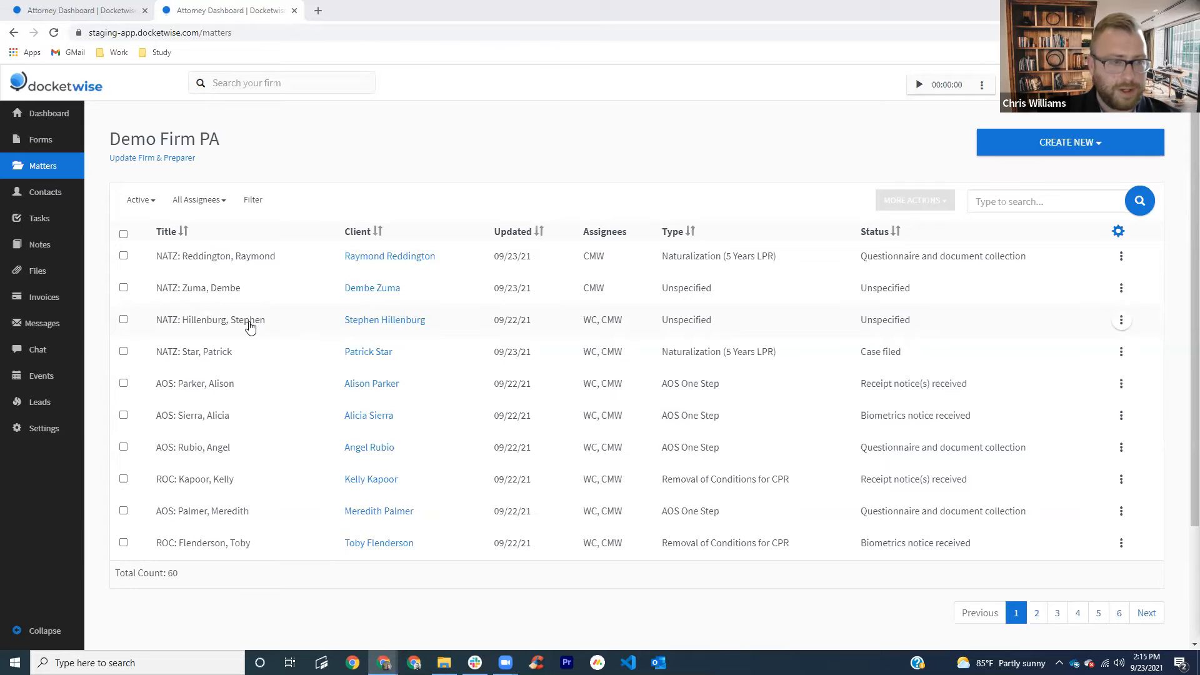
# Step: Edit the details of the third-row NATZ matter and set its matter type to Naturalization (5 Years LPR)
pyautogui.click(216, 321)
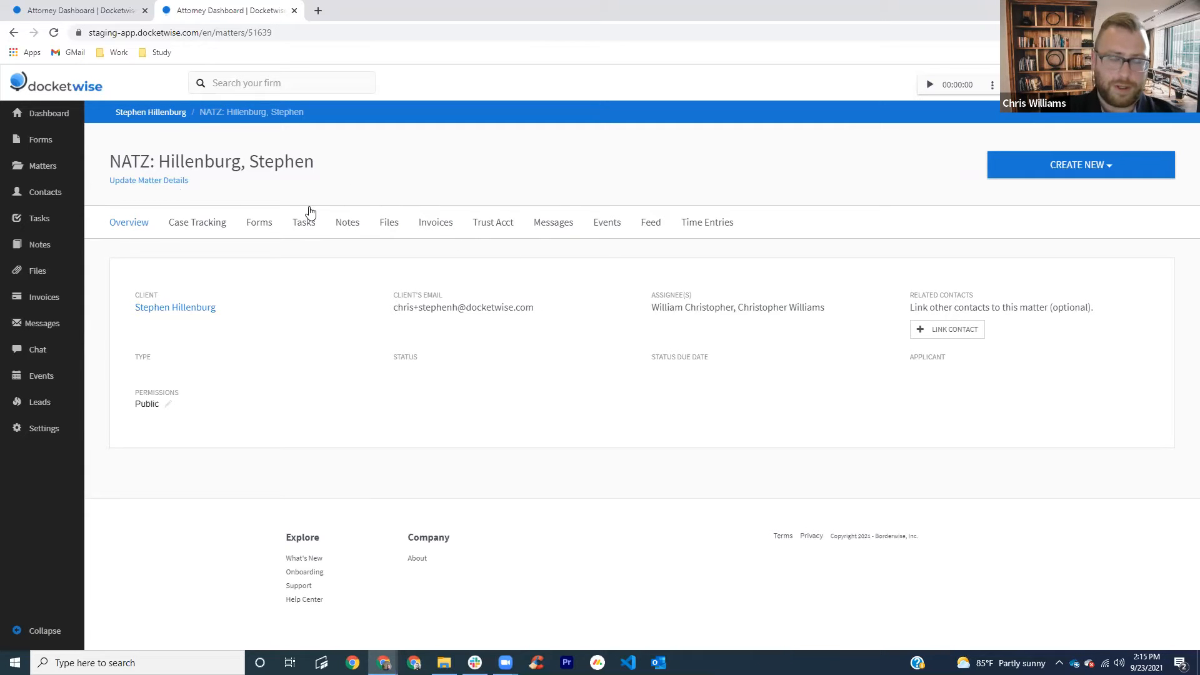
pyautogui.click(138, 186)
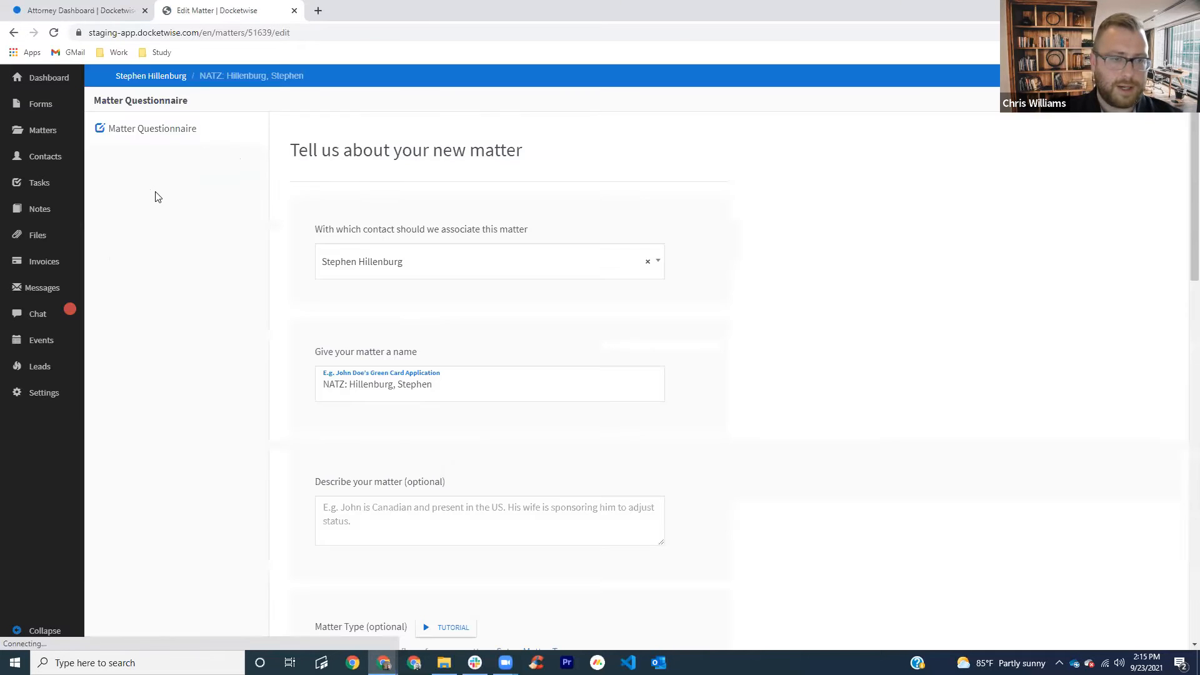
pyautogui.scroll(-1, 745, 321)
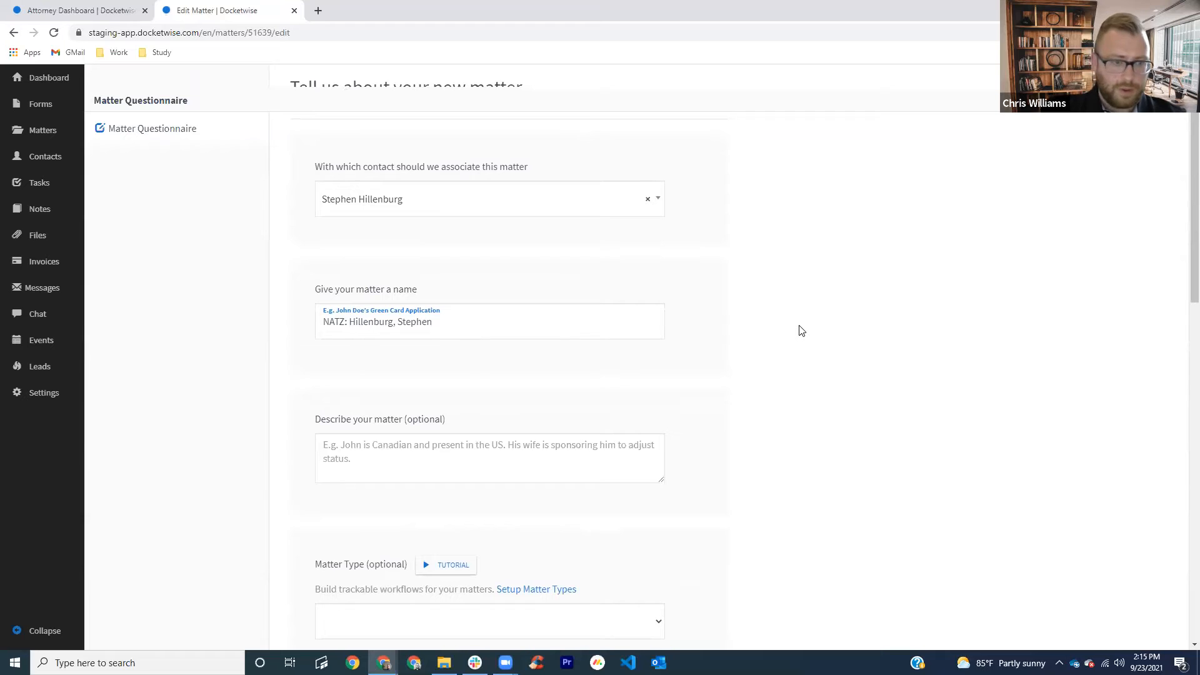
pyautogui.scroll(-1, 795, 329)
pyautogui.scroll(-2, 489, 409)
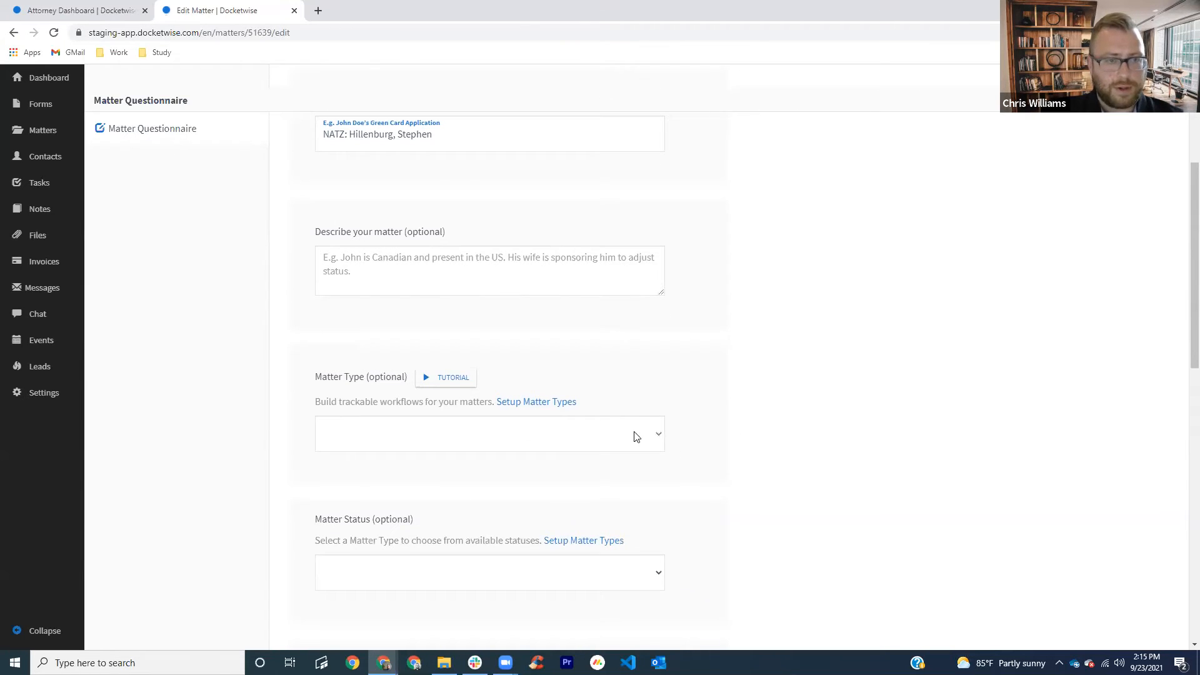
pyautogui.click(535, 437)
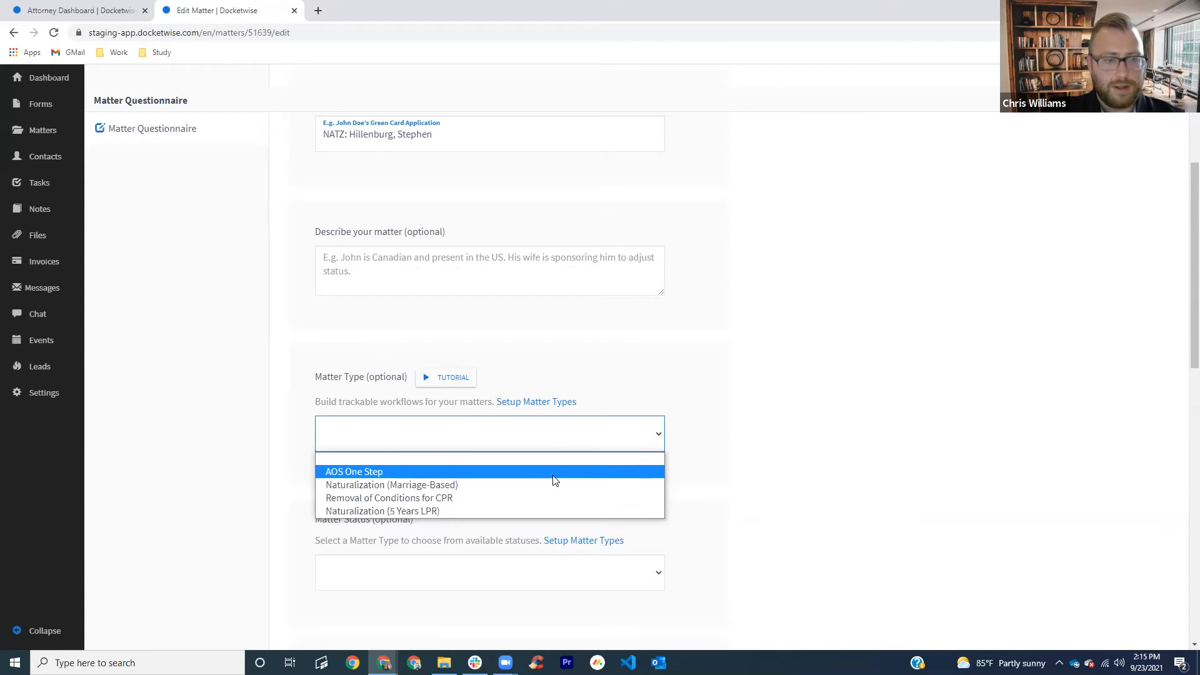
pyautogui.click(499, 511)
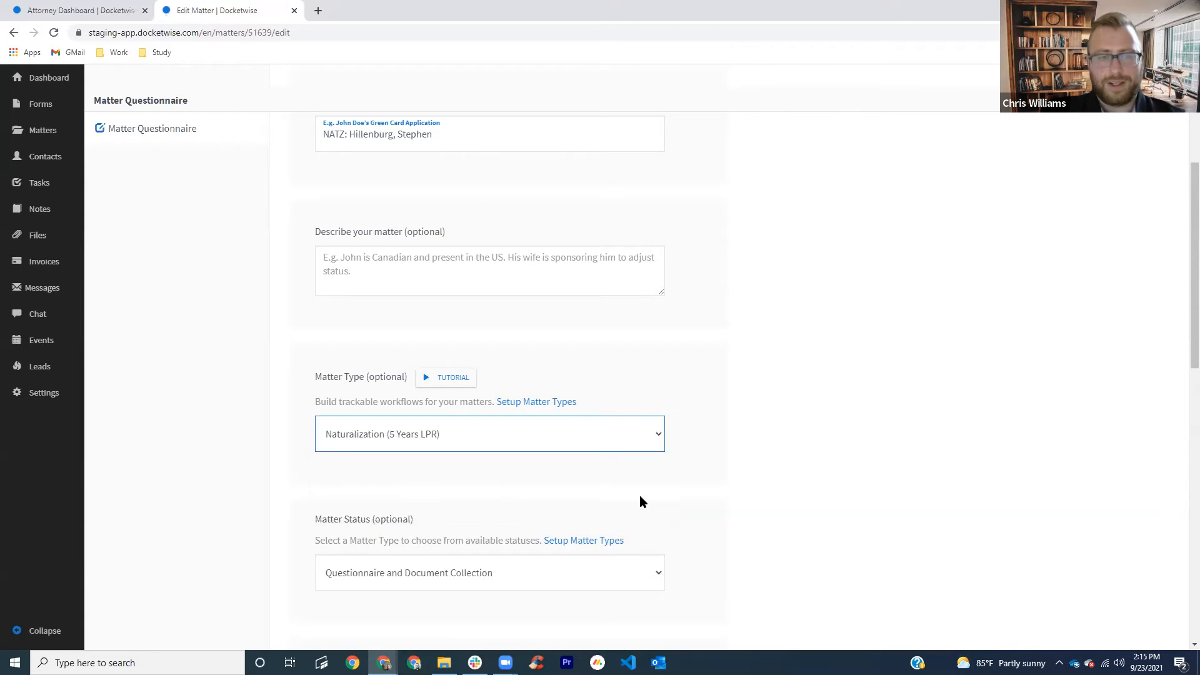
# Step: Save the matter at Questionnaire and Document Collection, and advance its status to Preparing Forms and Assembling Package from the overview
pyautogui.scroll(-2, 528, 482)
pyautogui.click(489, 459)
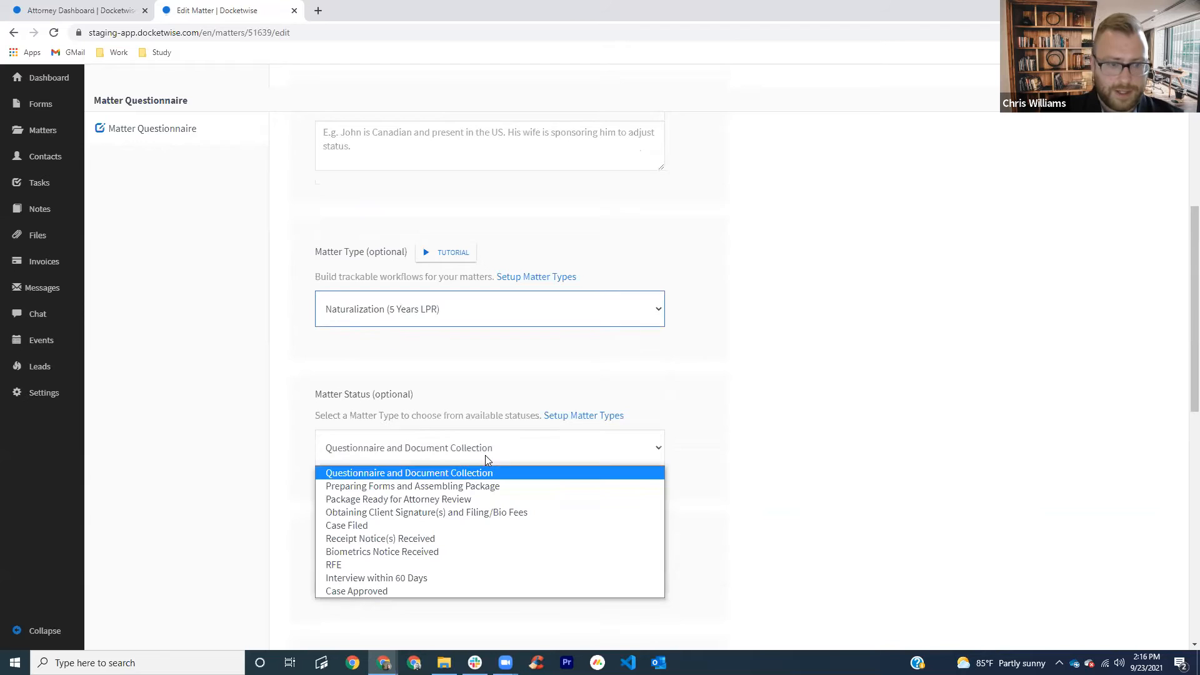
pyautogui.click(623, 466)
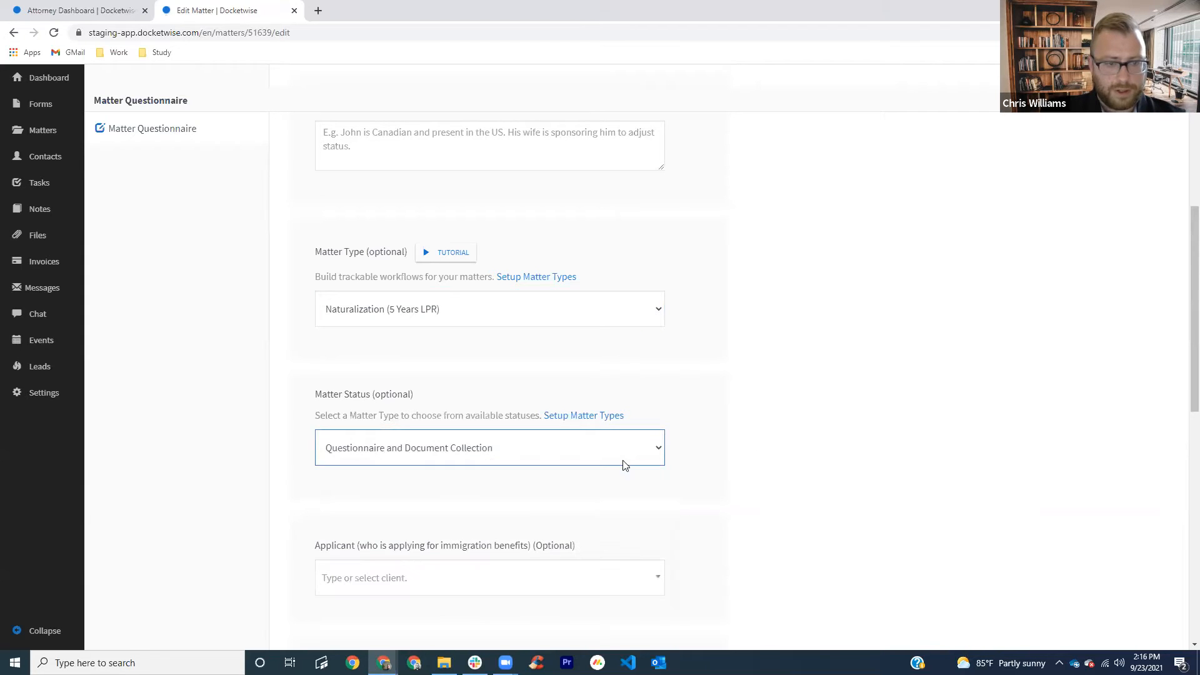
pyautogui.click(884, 421)
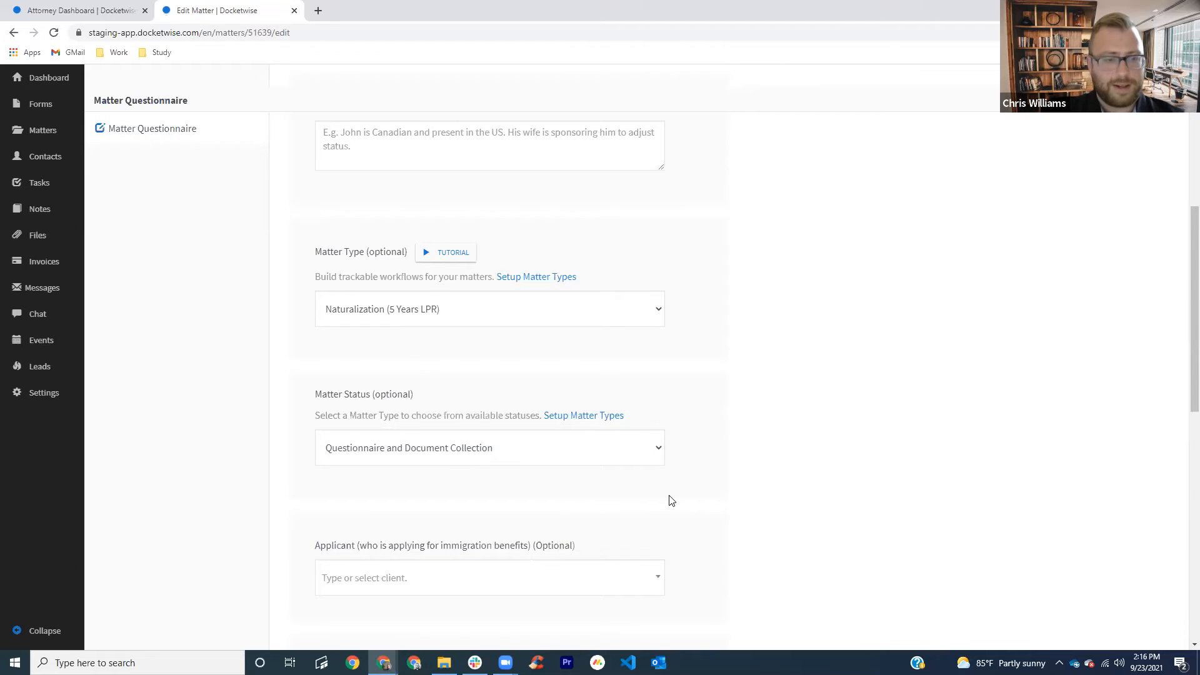
pyautogui.scroll(-1, 668, 500)
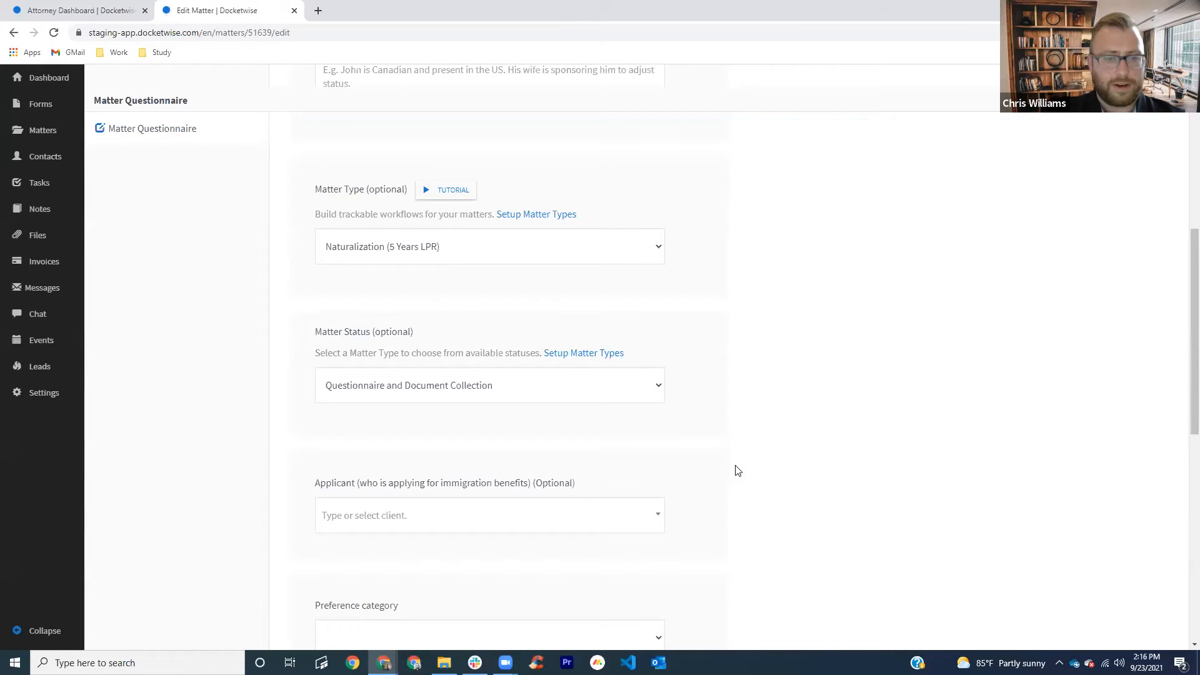
pyautogui.scroll(-4, 687, 479)
pyautogui.scroll(-5, 636, 484)
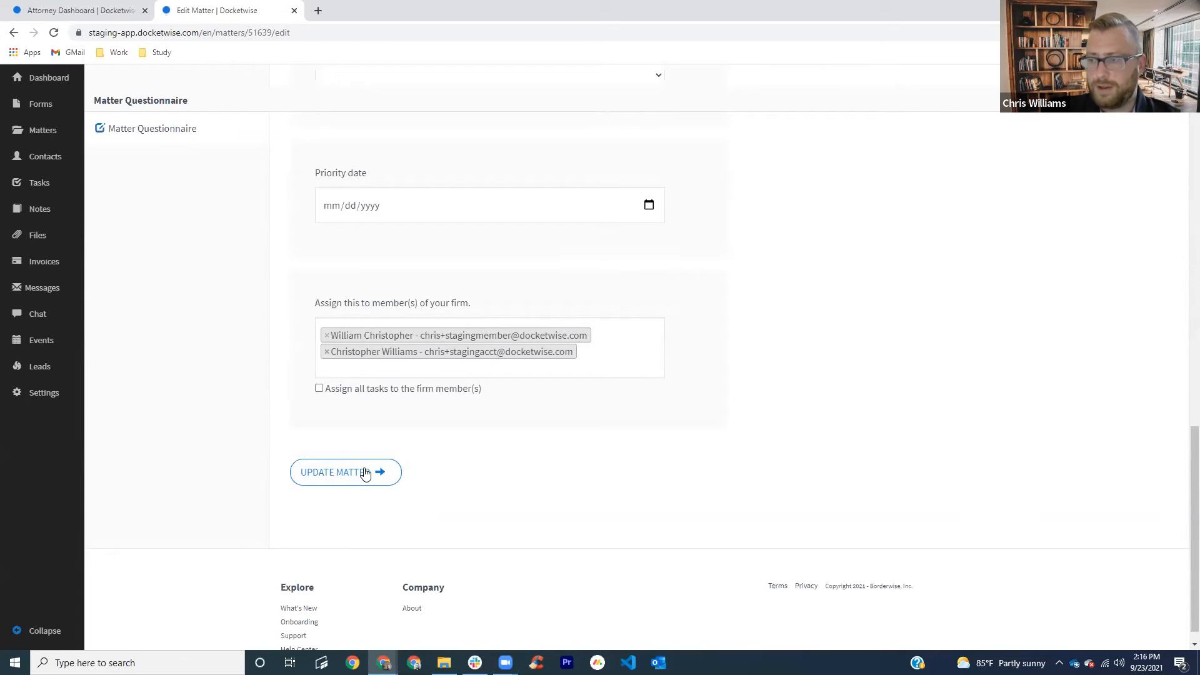
pyautogui.click(366, 475)
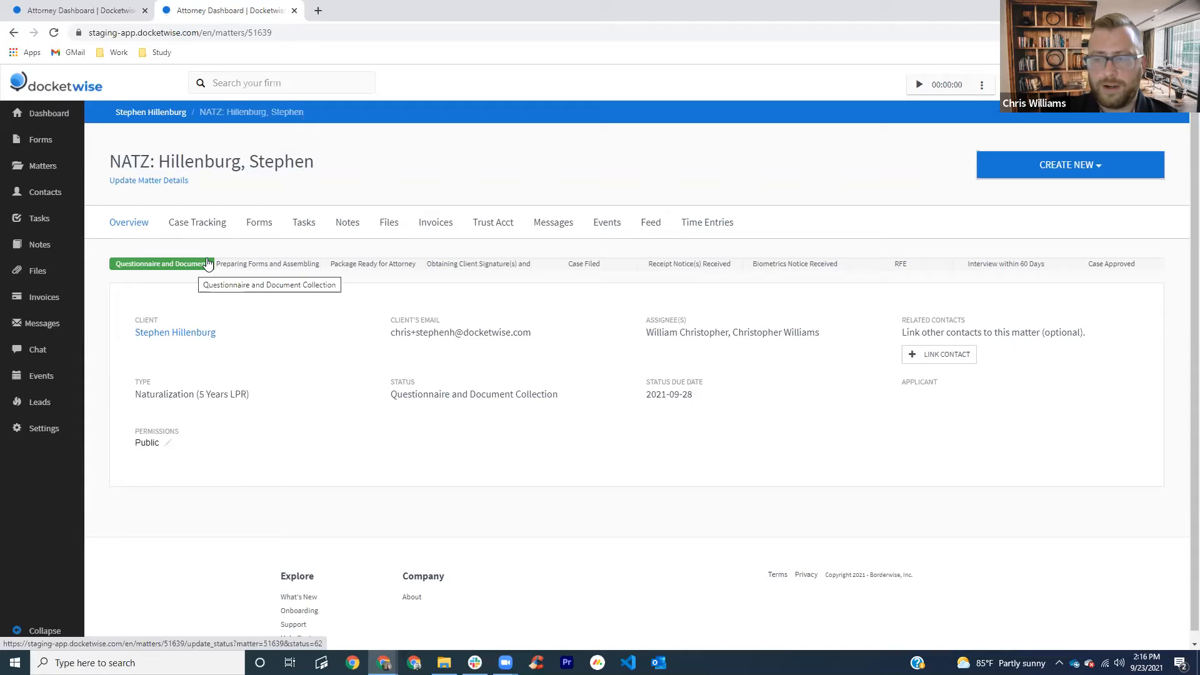
pyautogui.click(254, 266)
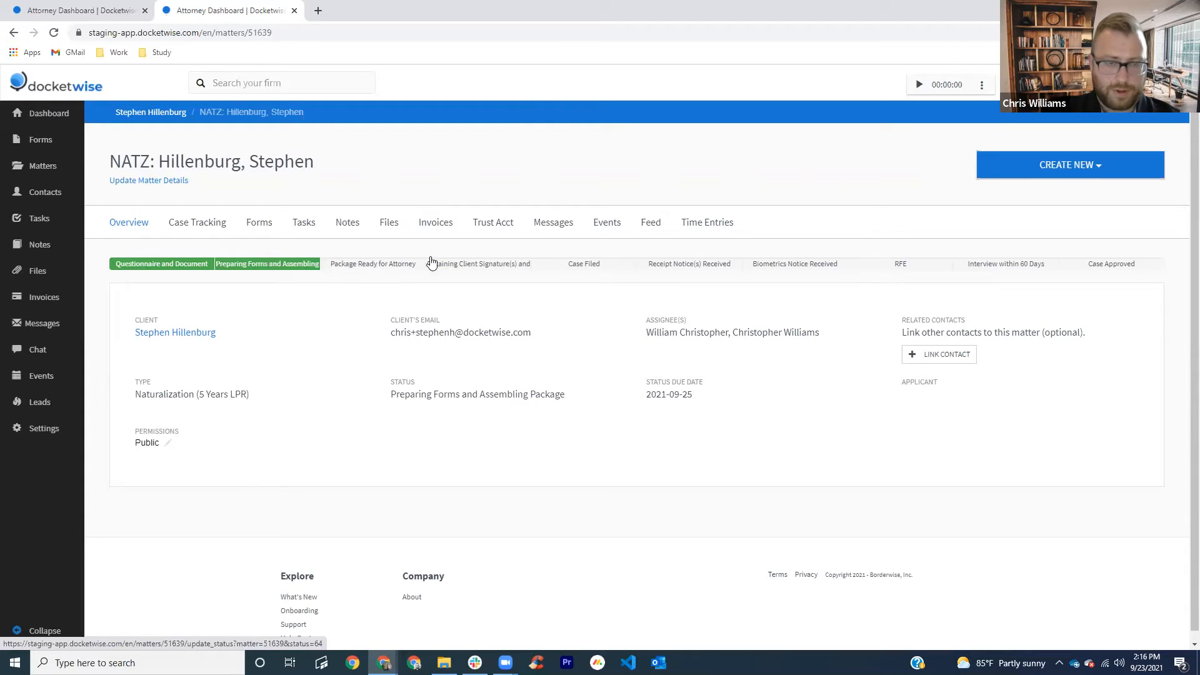
# Step: Return the open NATZ matter to the Questionnaire and Document Collection status from its overview timeline
pyautogui.click(164, 269)
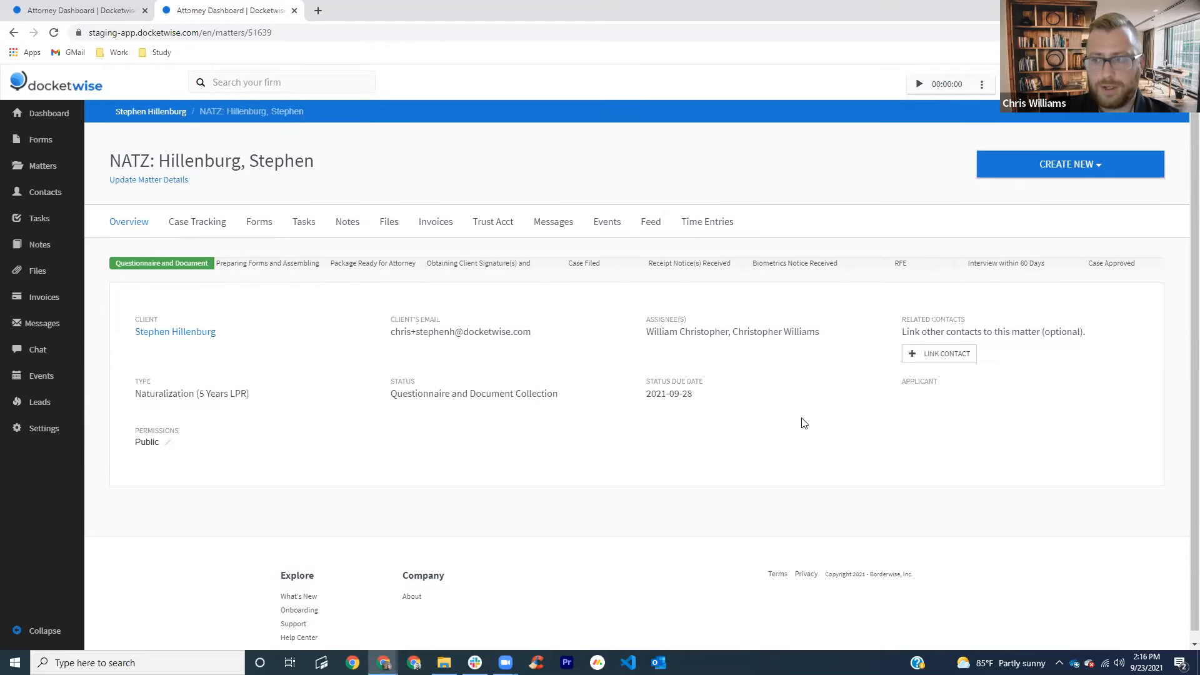
pyautogui.scroll(-1, 724, 417)
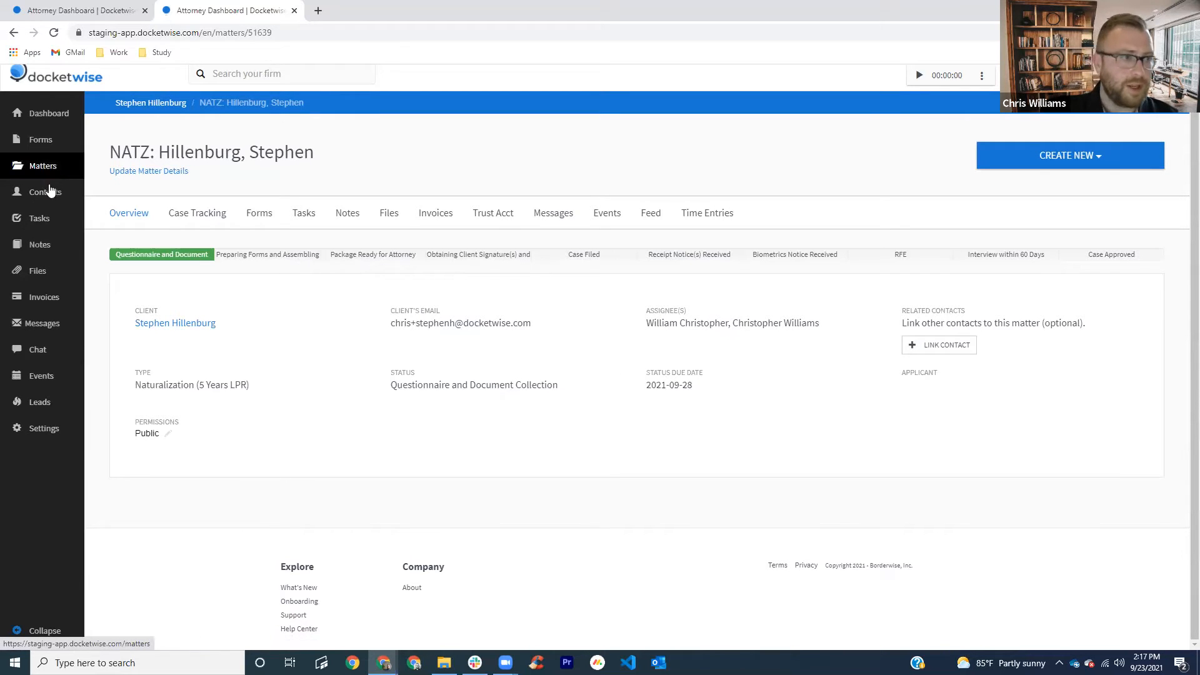
# Step: Search the firm by the client's first name, open their Naturalization (Marriage-Based) matter, and check its status due date
pyautogui.click(264, 80)
pyautogui.write('diane')
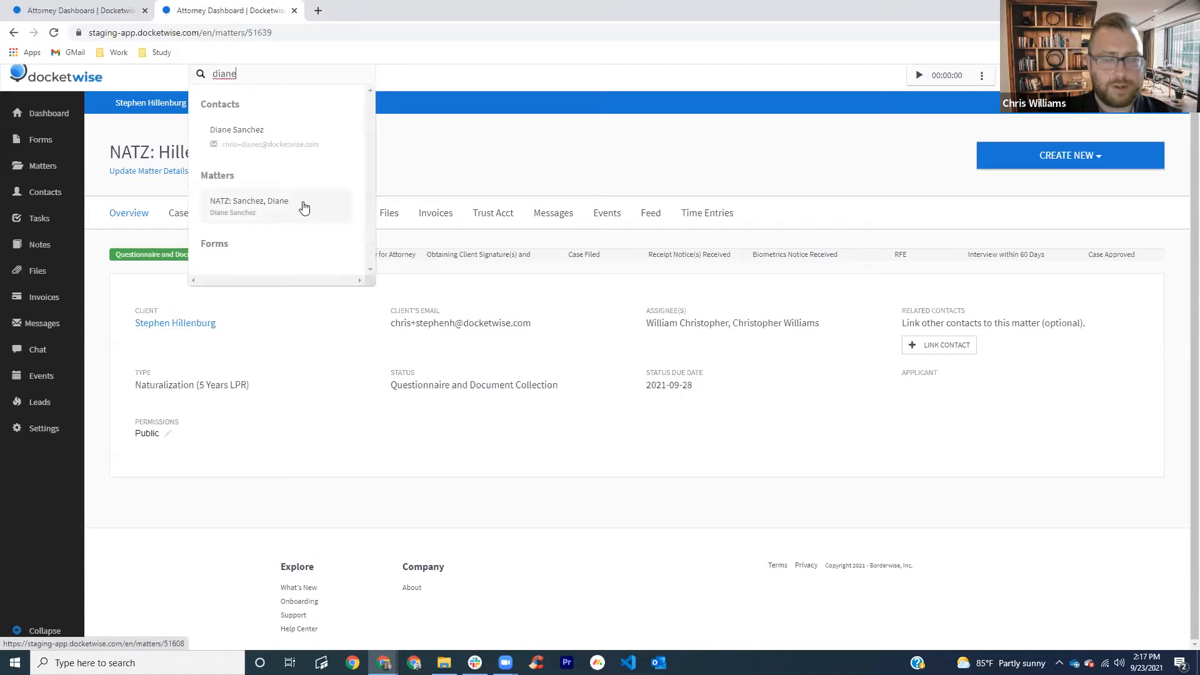
pyautogui.click(265, 210)
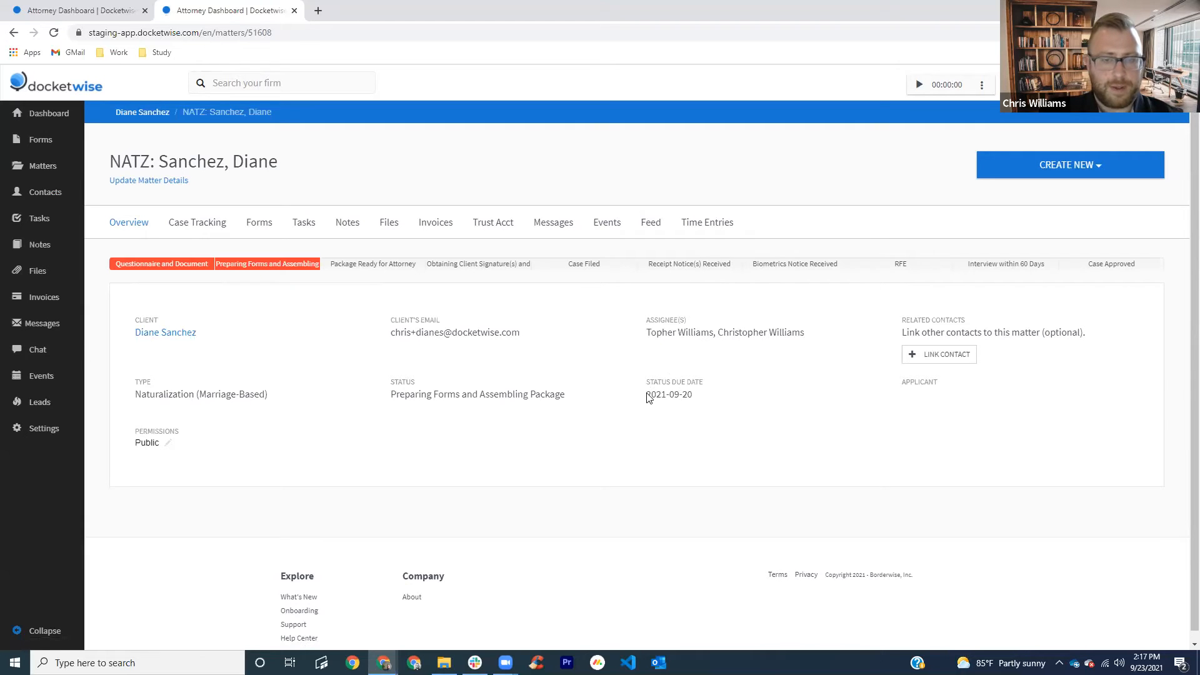
pyautogui.moveTo(647, 393); pyautogui.dragTo(699, 396)
pyautogui.click(1112, 444)
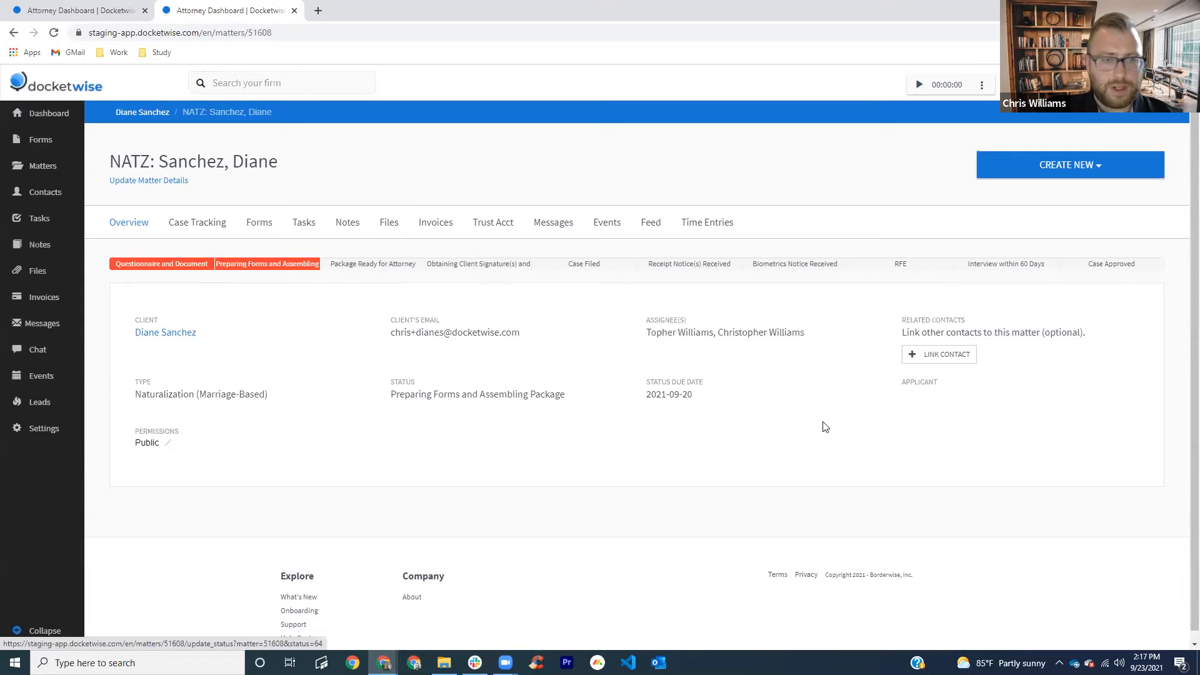
# Step: Advance the marriage-based NATZ matter to Package Ready for Attorney Review and check the new status due date
pyautogui.click(359, 270)
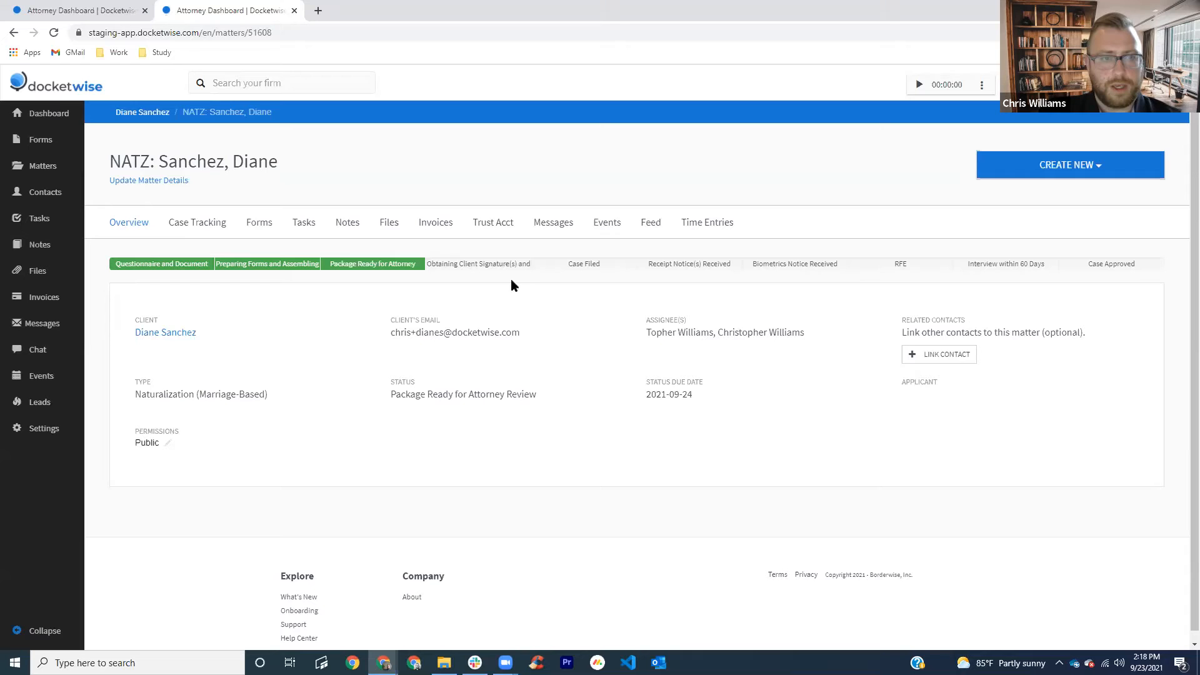
pyautogui.moveTo(694, 399); pyautogui.dragTo(645, 397)
pyautogui.click(708, 412)
pyautogui.click(698, 429)
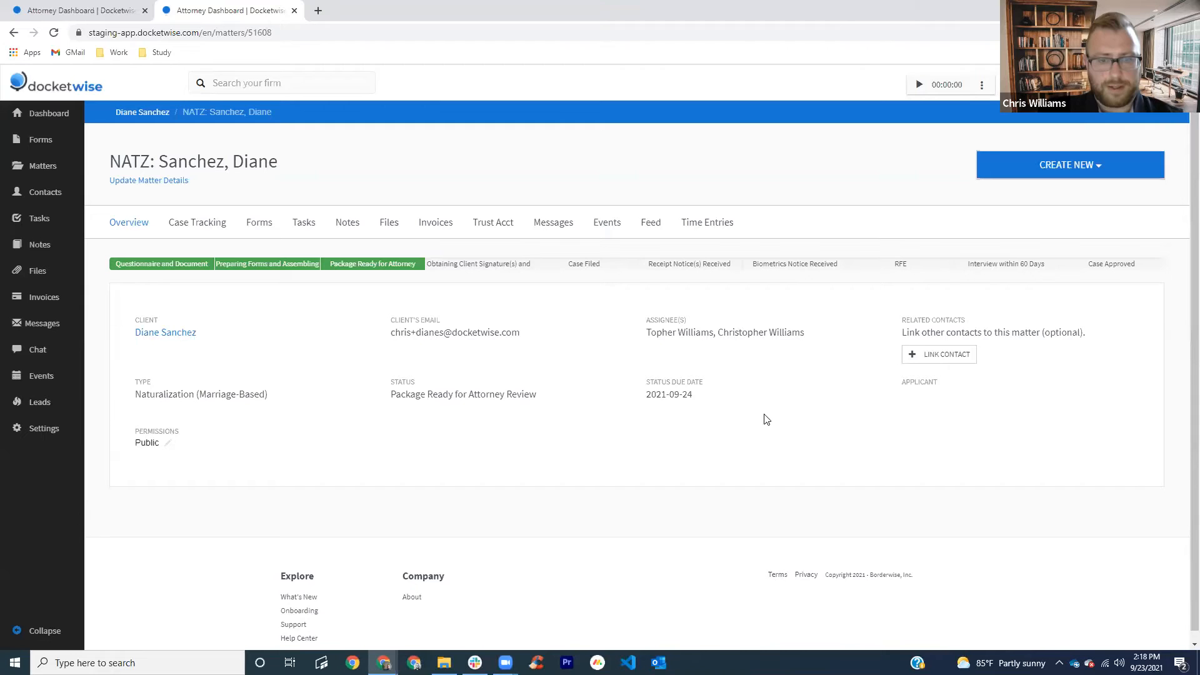
pyautogui.moveTo(703, 399); pyautogui.dragTo(664, 392)
pyautogui.click(704, 401)
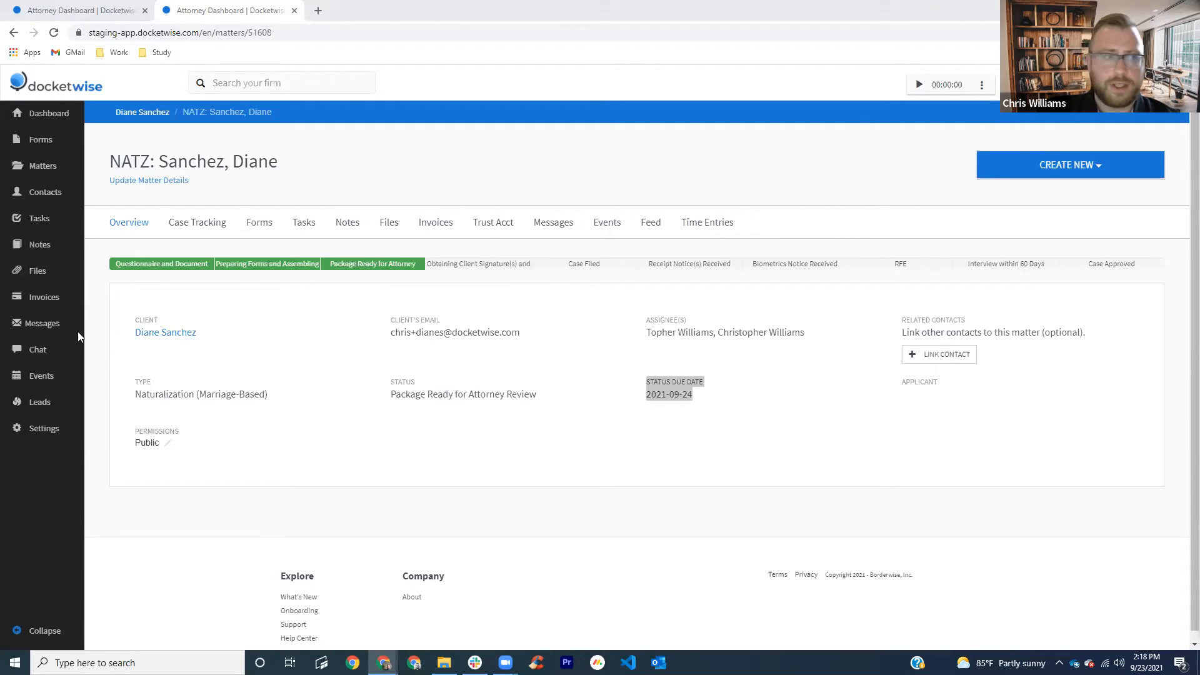
# Step: Filter the firm's matters list by a Late Status of Late
pyautogui.click(50, 169)
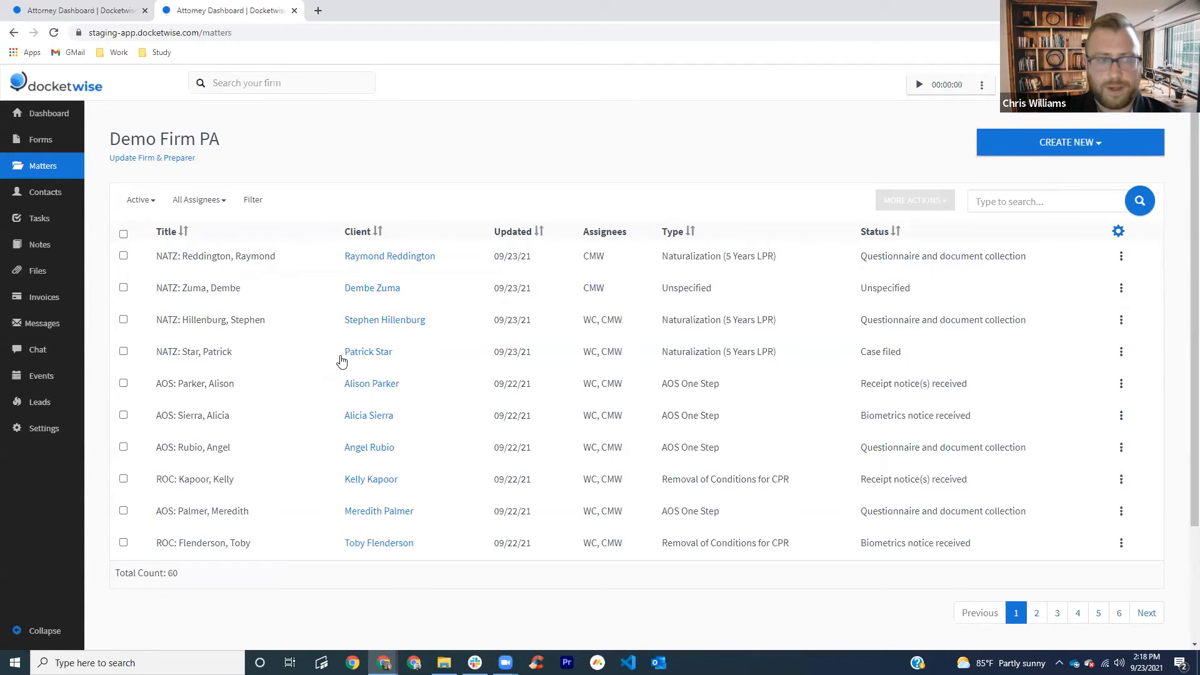
pyautogui.click(254, 201)
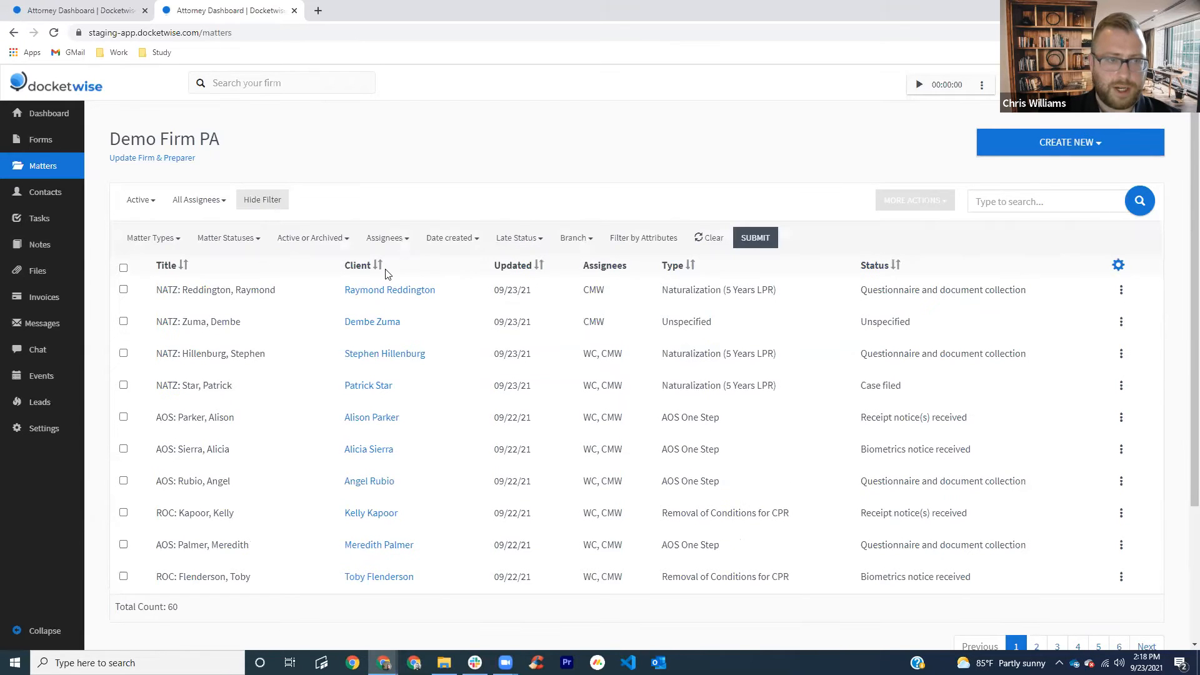
pyautogui.click(527, 241)
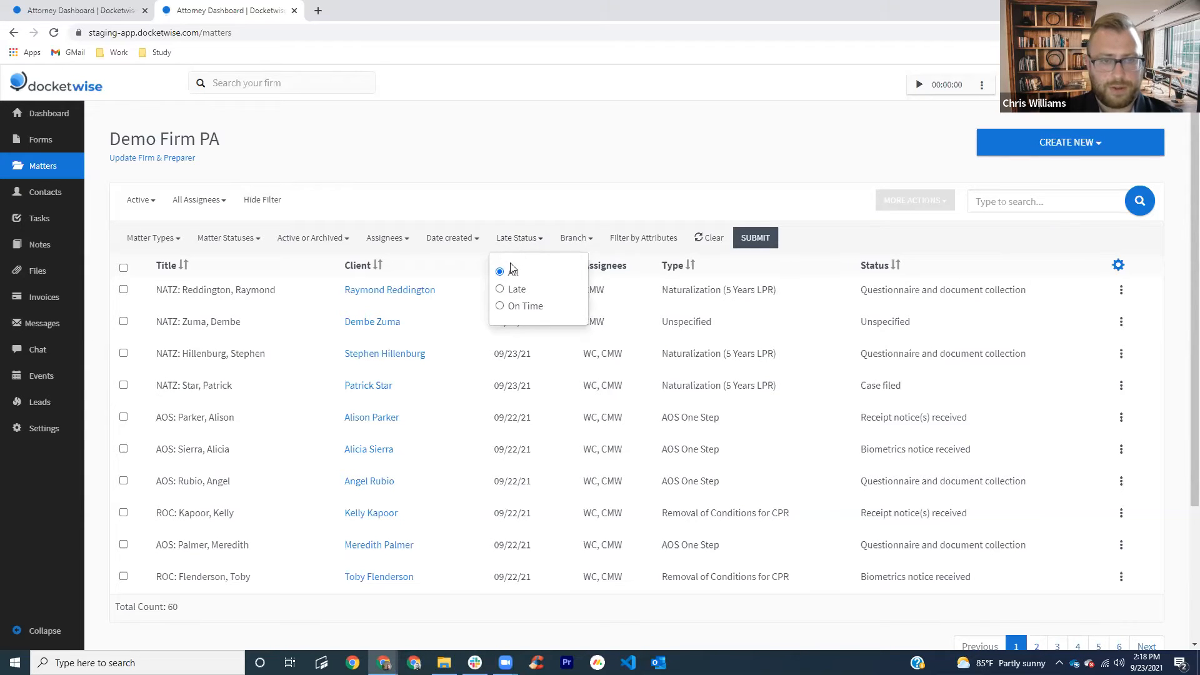
pyautogui.click(511, 290)
pyautogui.click(742, 241)
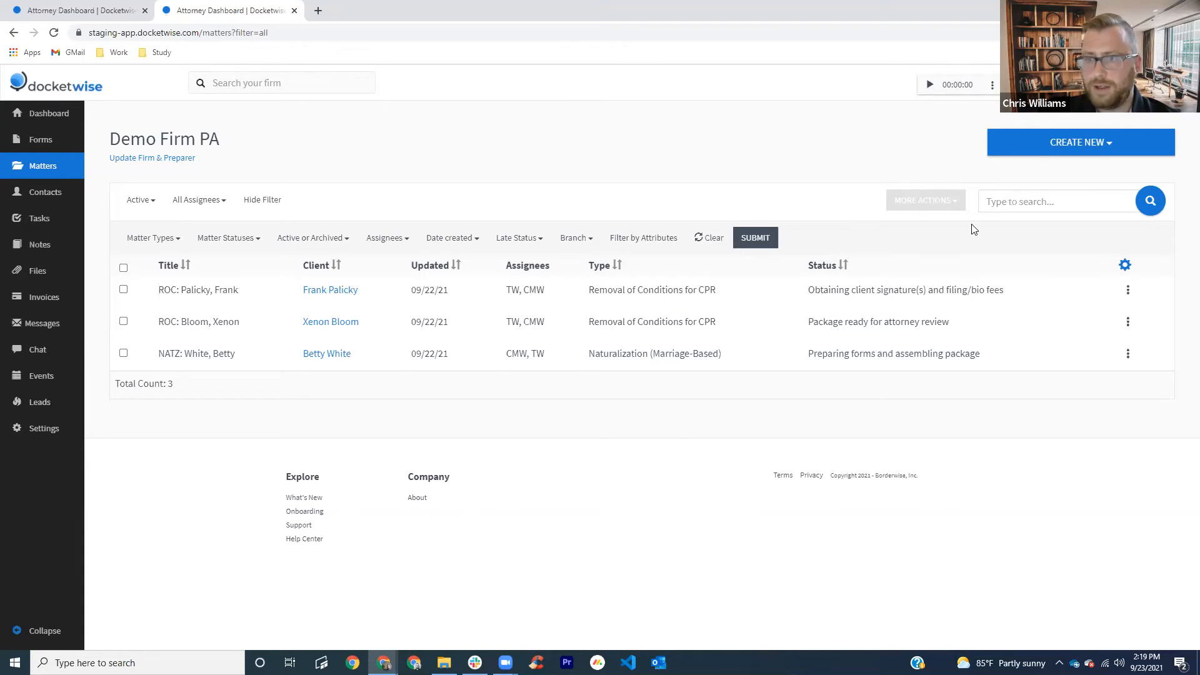
# Step: Start a new report and open Matters by type from the matter reports
pyautogui.click(1040, 154)
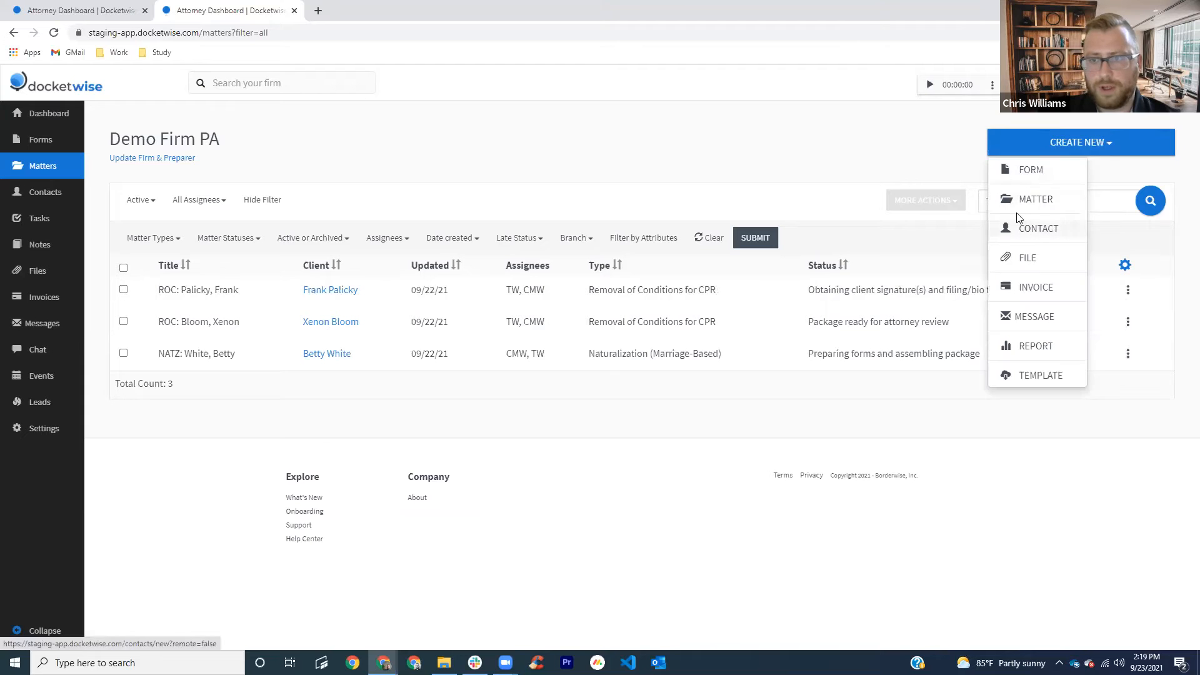
pyautogui.click(1031, 200)
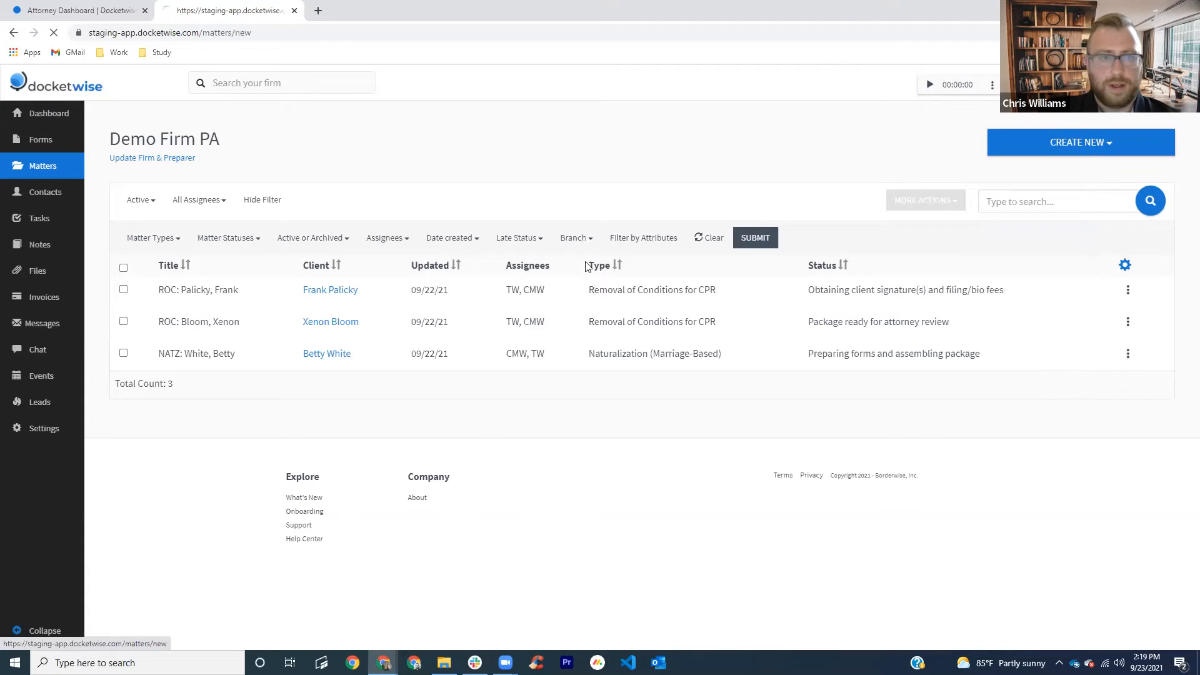
pyautogui.click(14, 32)
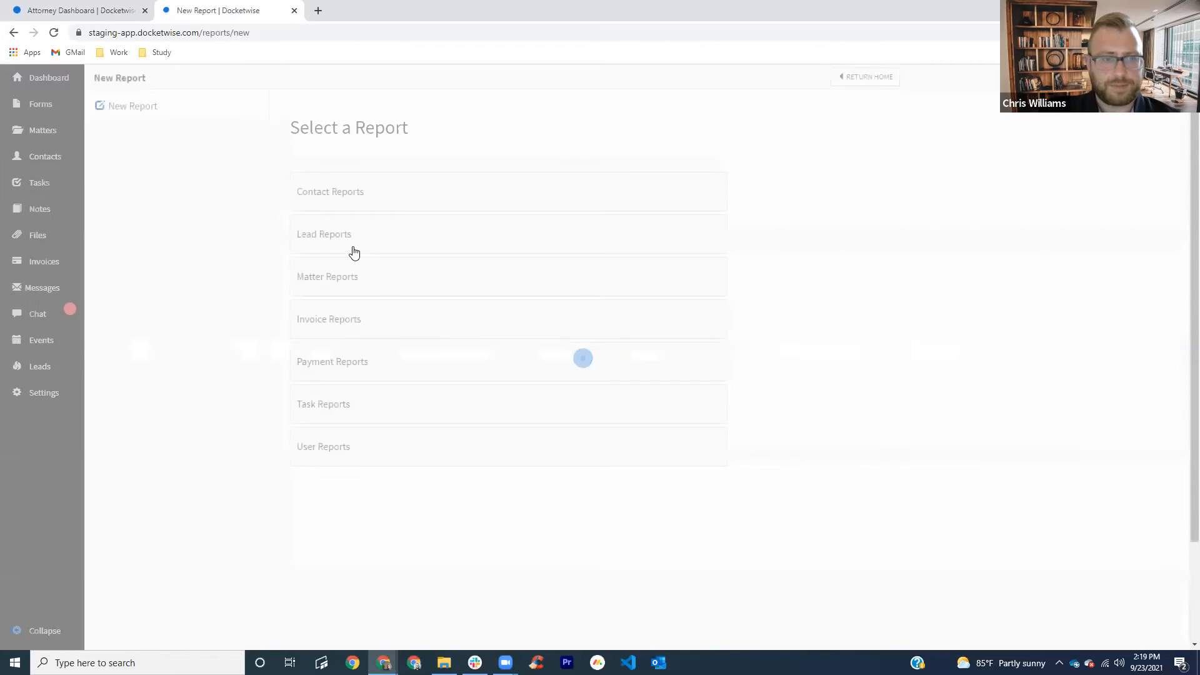
pyautogui.click(367, 275)
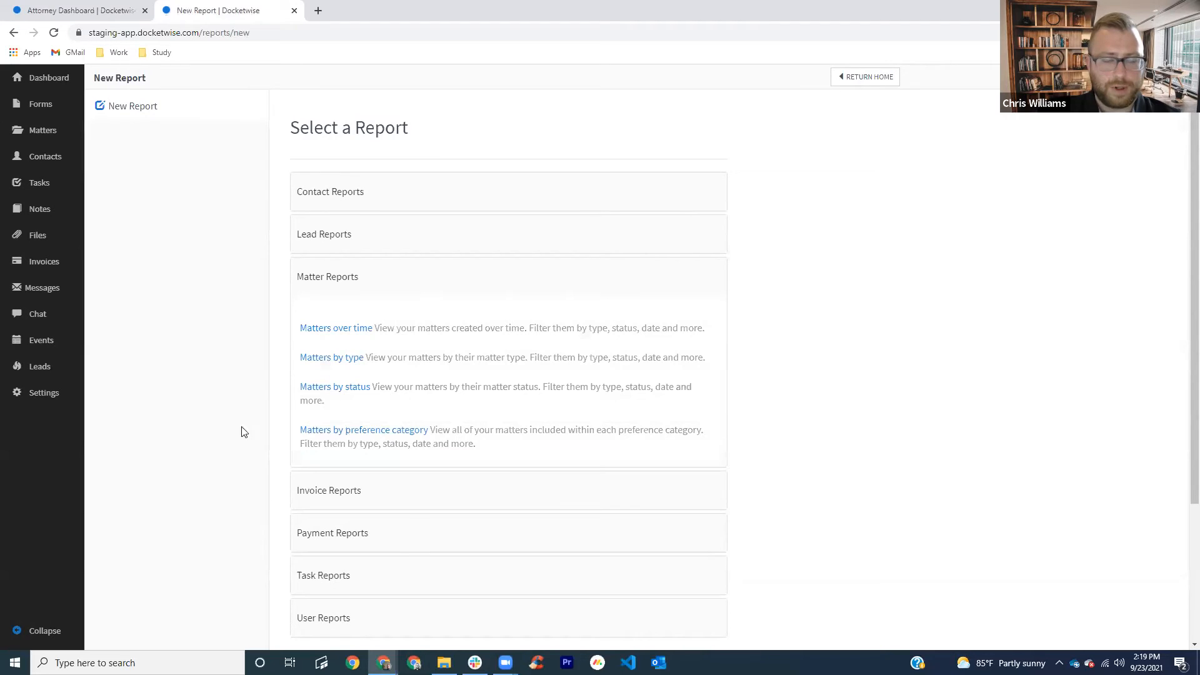
pyautogui.click(338, 361)
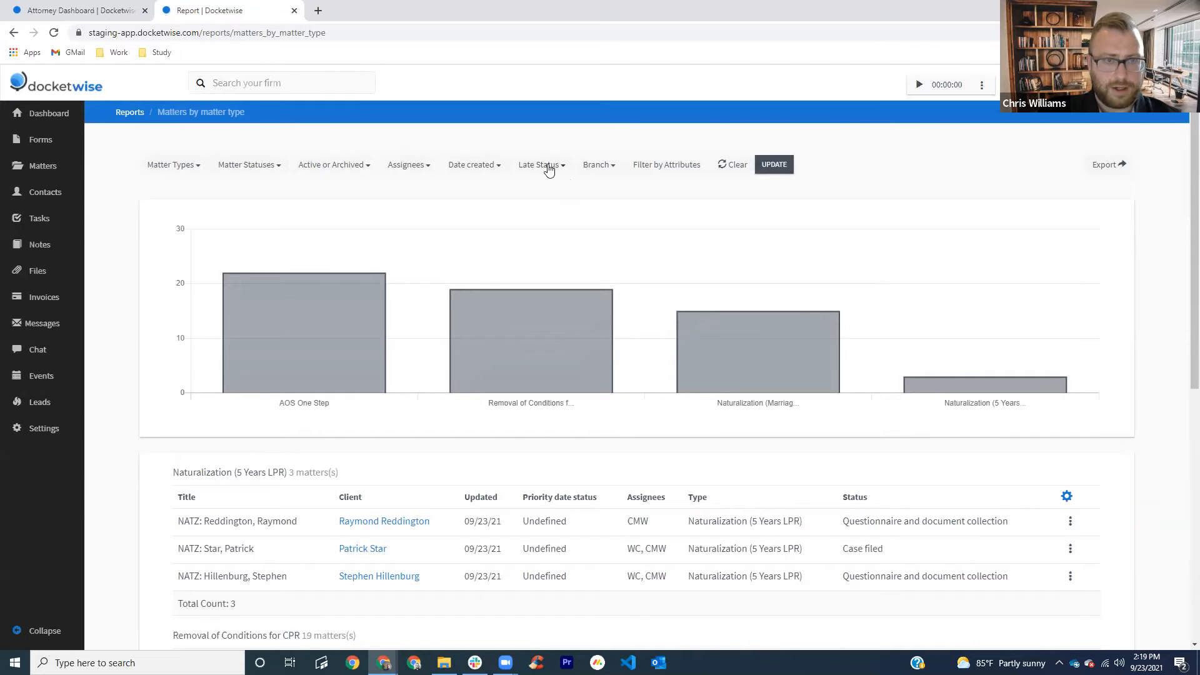
# Step: Filter the Matters by type report to show only matters with a Late status
pyautogui.click(546, 168)
pyautogui.click(523, 215)
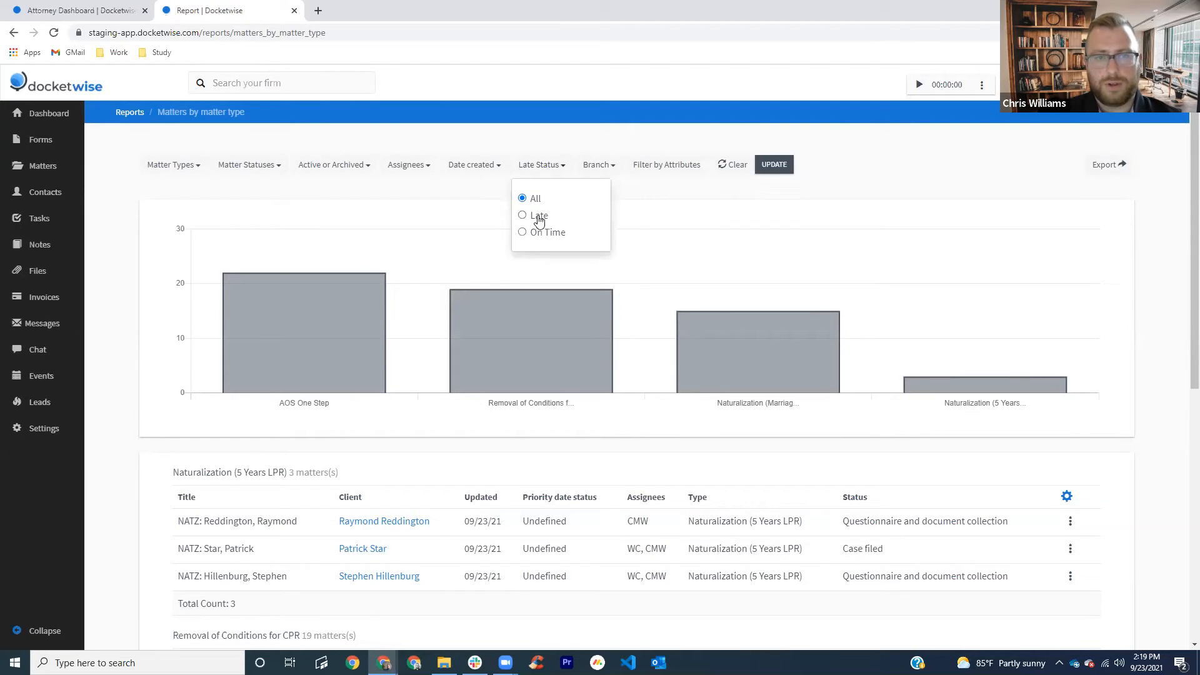
pyautogui.click(778, 165)
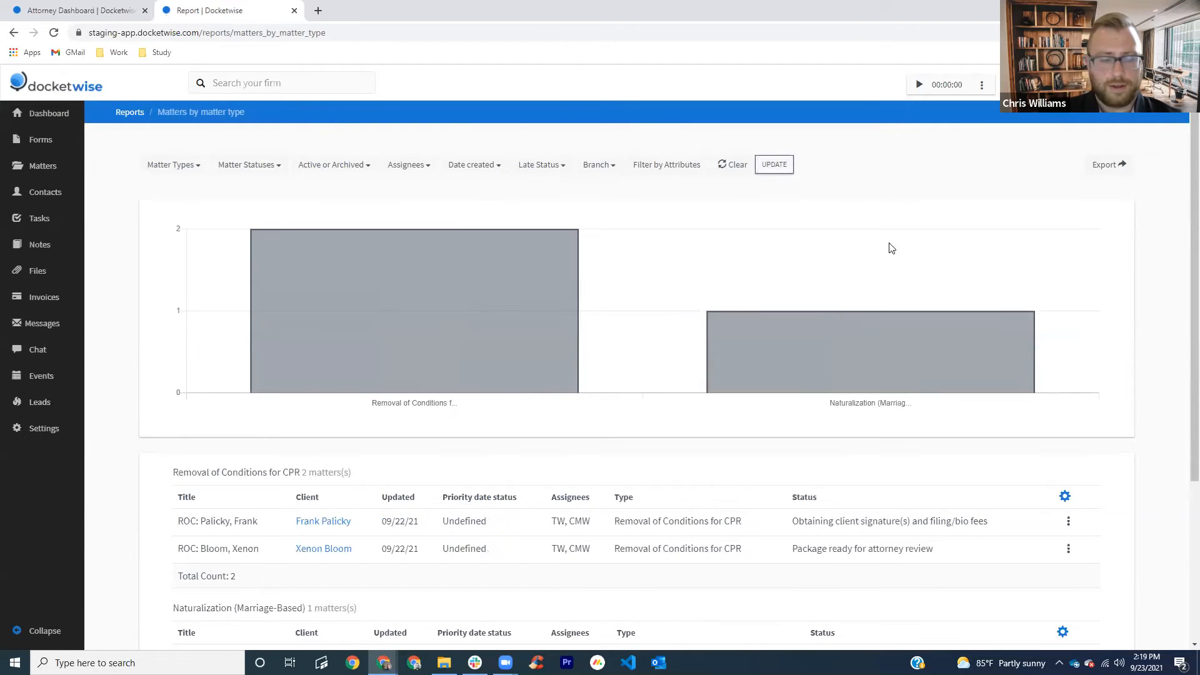
# Step: Examine the late-matters chart and the matter lists grouped by type beneath it
pyautogui.scroll(-4, 898, 244)
pyautogui.scroll(2, 890, 293)
pyautogui.scroll(-2, 644, 421)
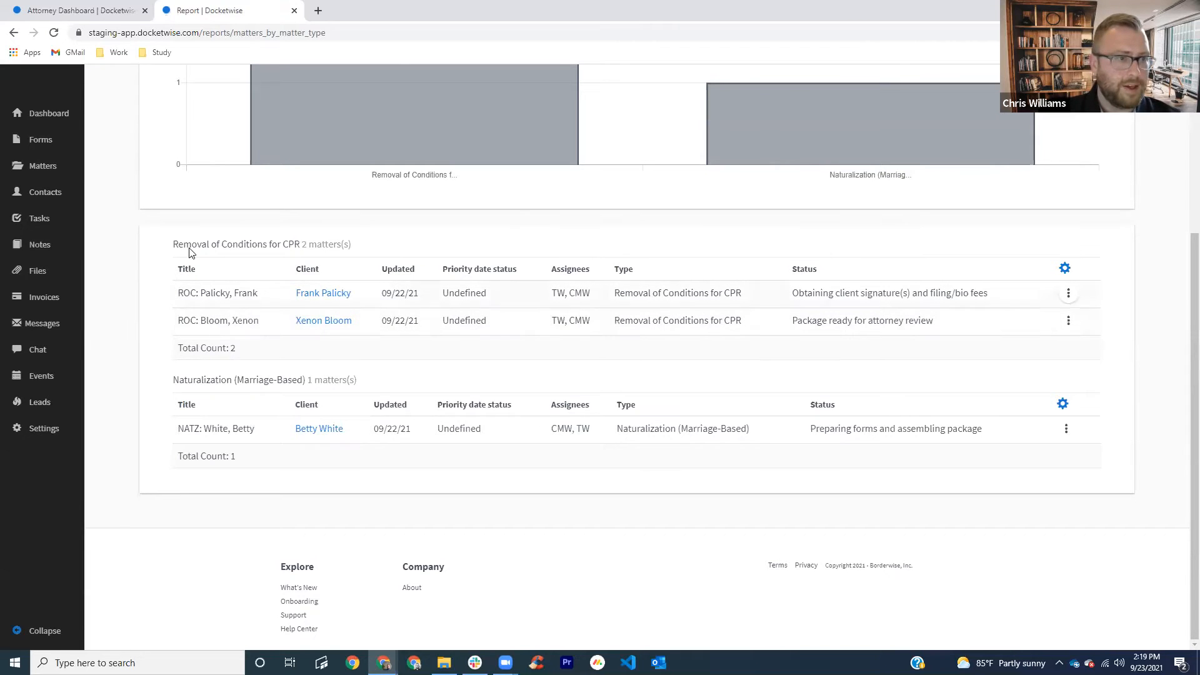
pyautogui.scroll(4, 292, 278)
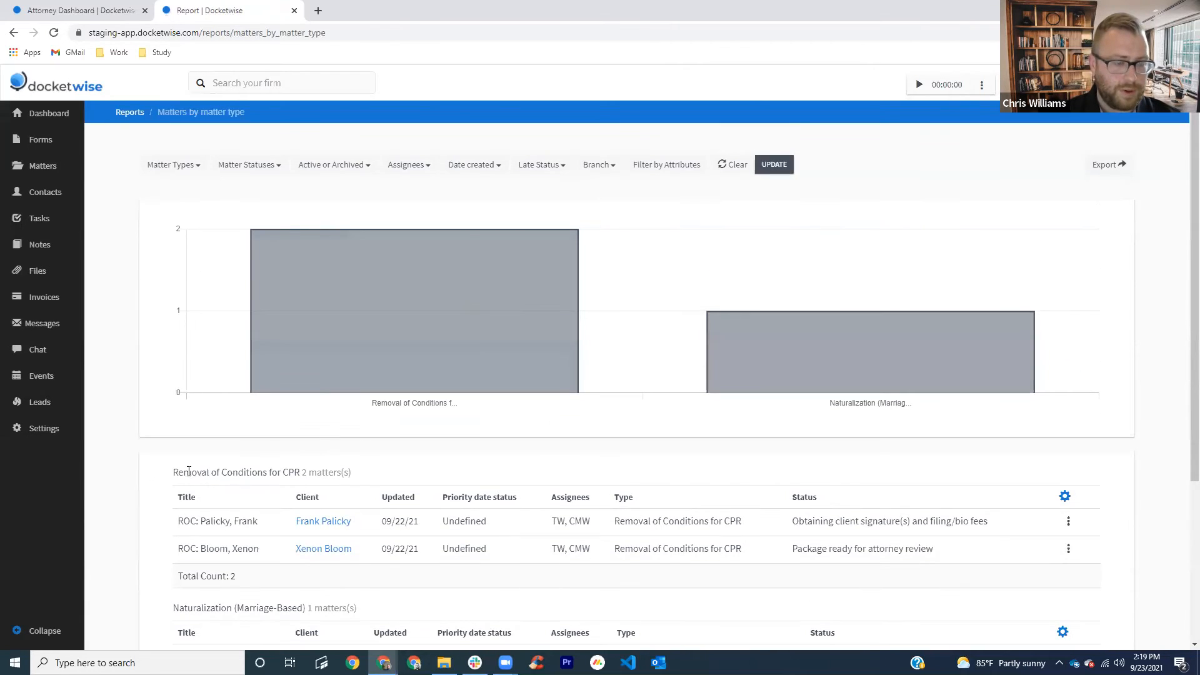
pyautogui.moveTo(482, 335)
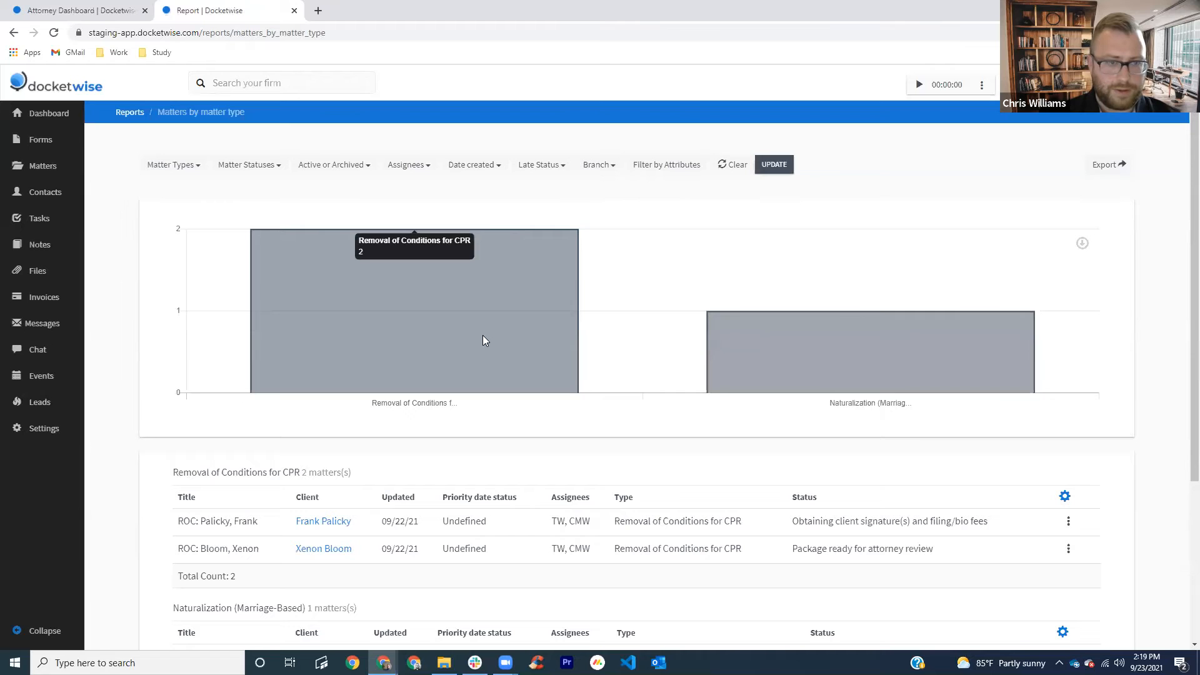
pyautogui.scroll(-2, 814, 388)
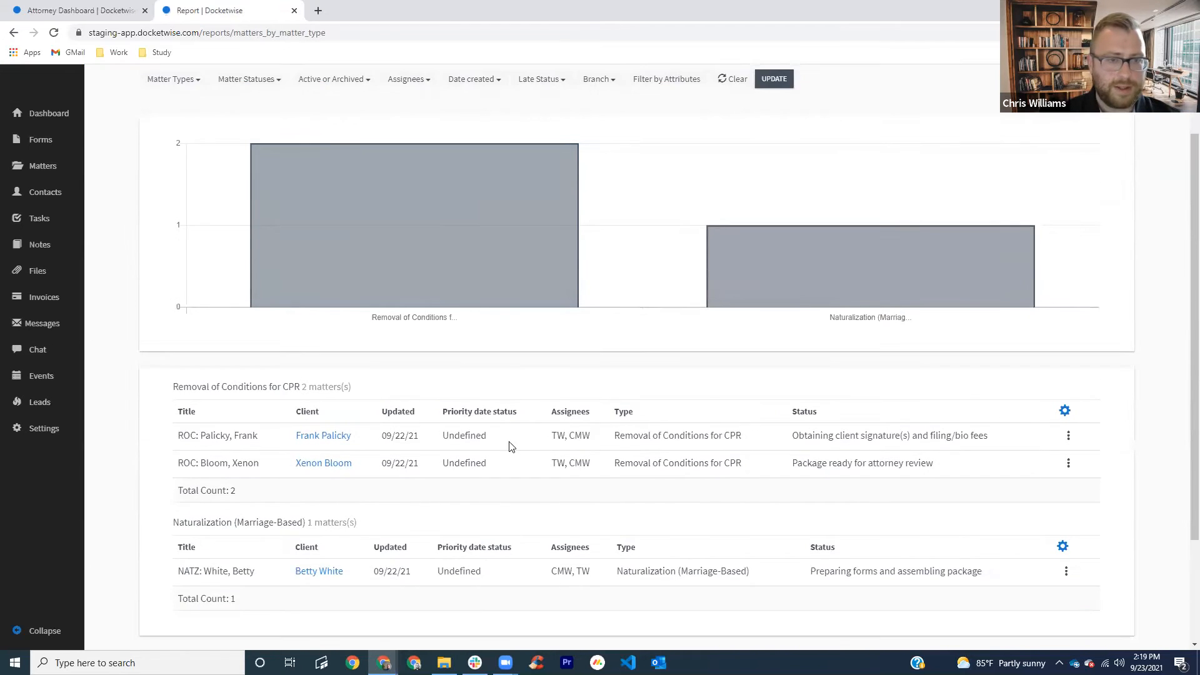
pyautogui.scroll(1, 704, 372)
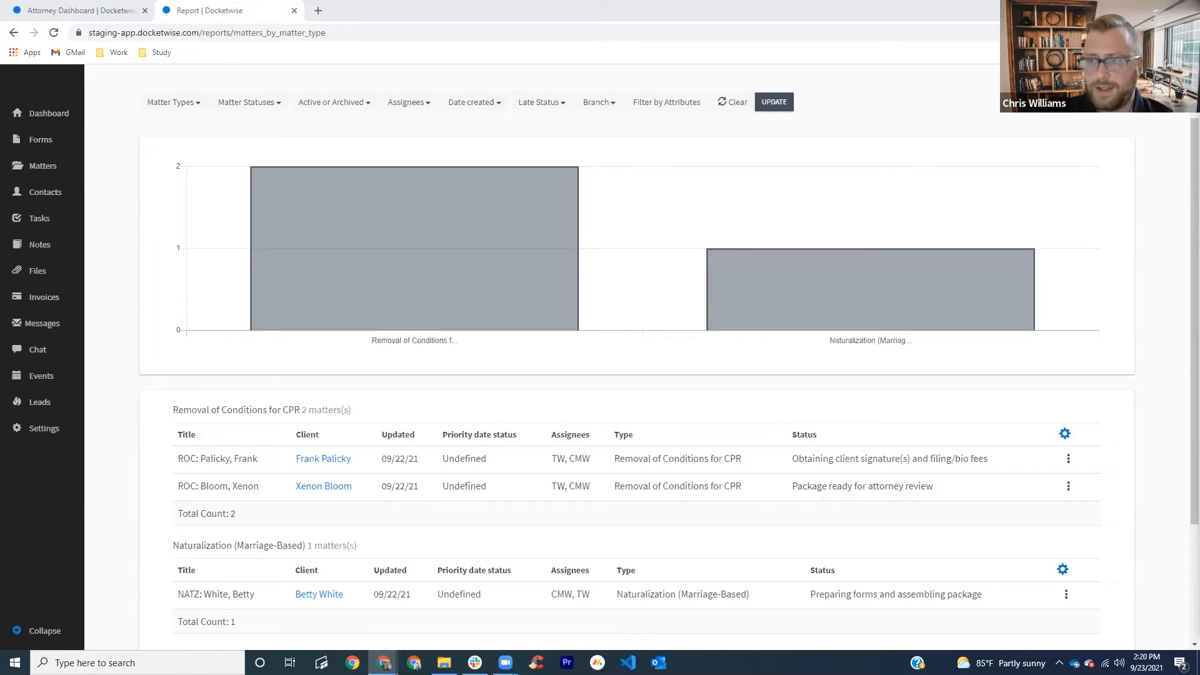
pyautogui.scroll(1, 558, 216)
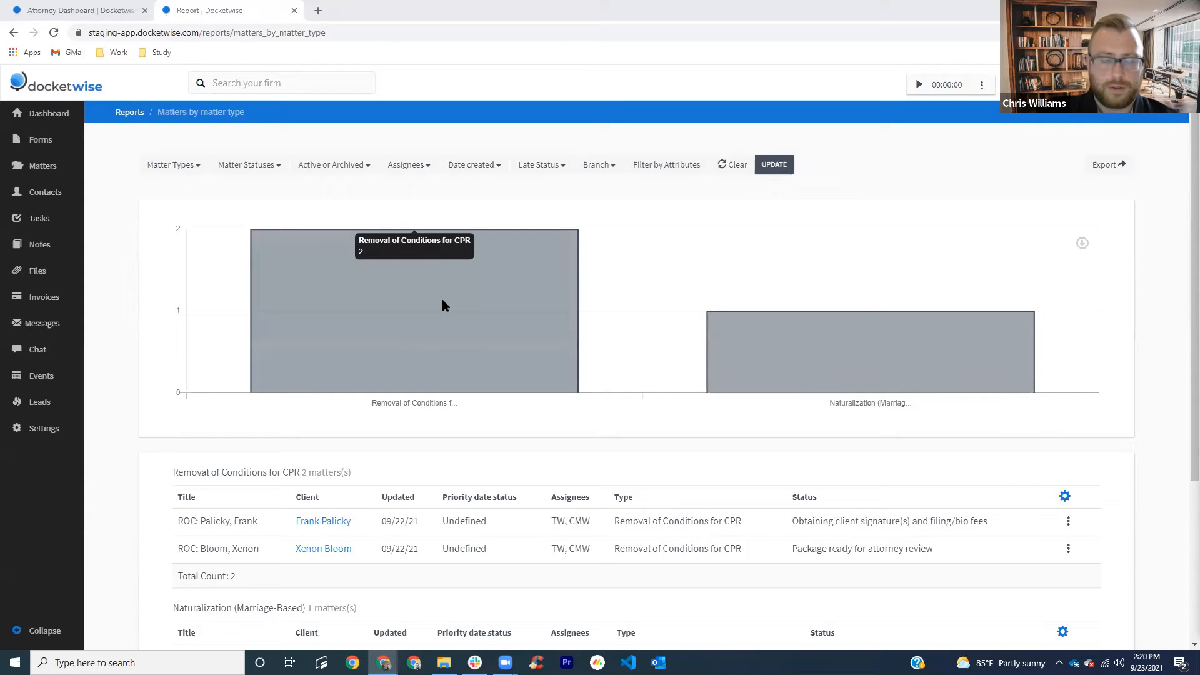
# Step: Return to the report selection, reopen the Matters by type report, and inspect the chart's bars for each matter type
pyautogui.click(136, 114)
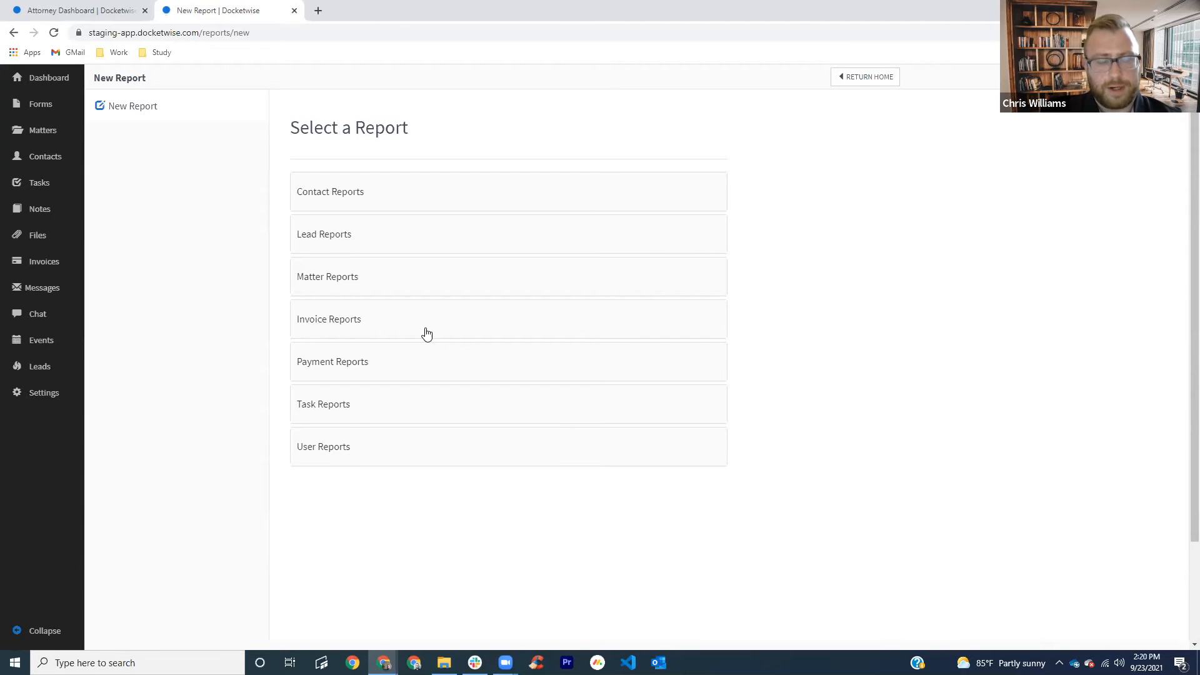
pyautogui.click(356, 248)
pyautogui.click(370, 243)
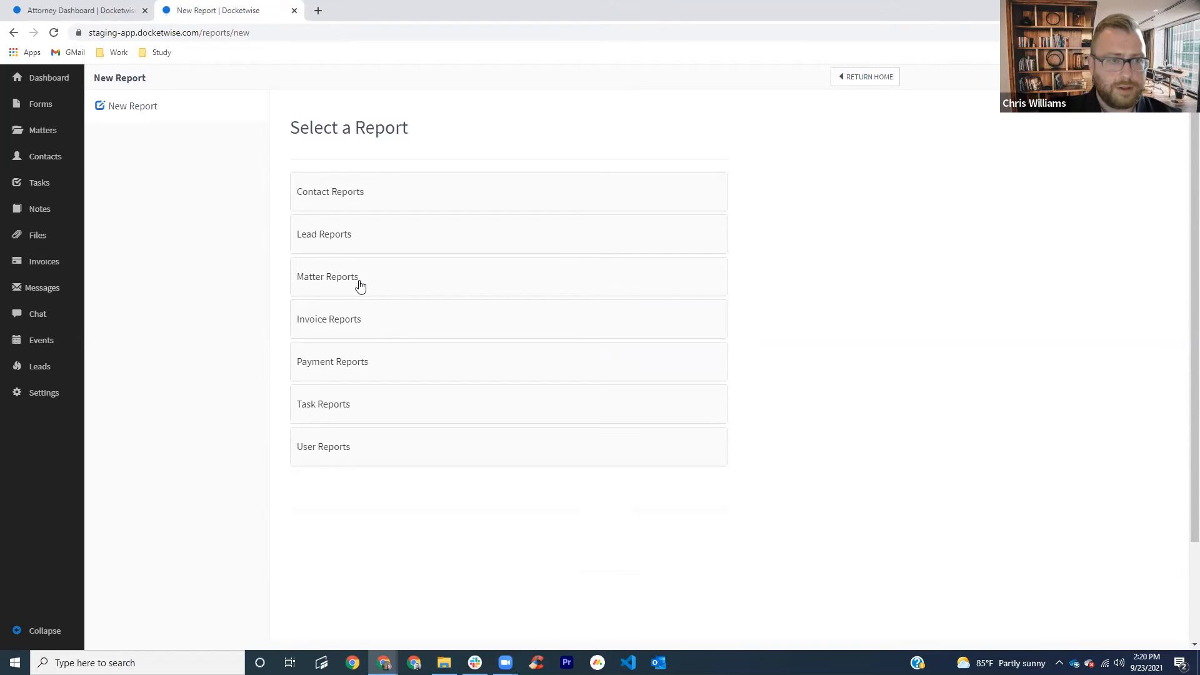
pyautogui.click(356, 284)
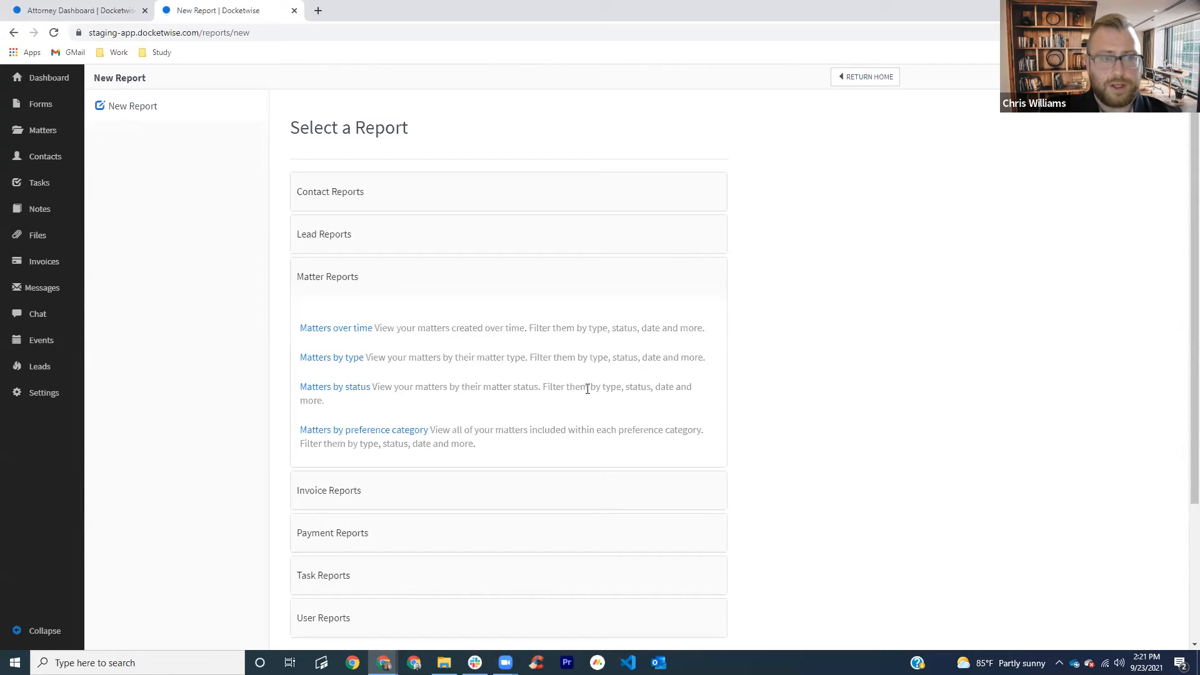
pyautogui.click(337, 360)
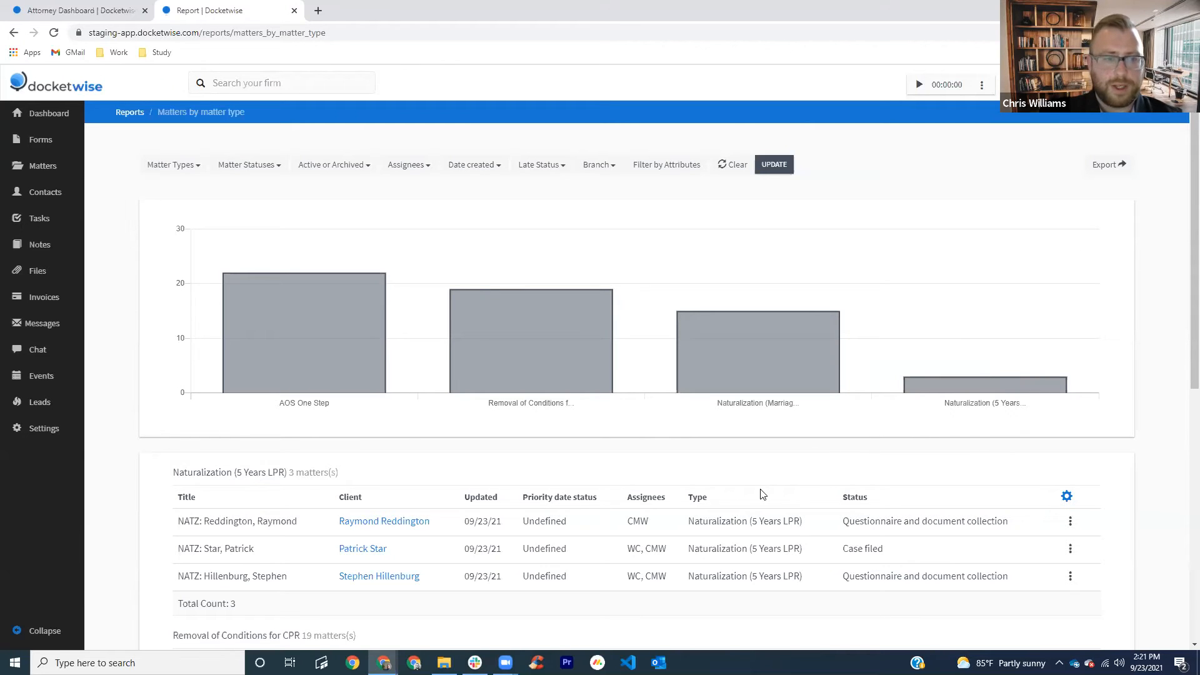
pyautogui.moveTo(343, 376)
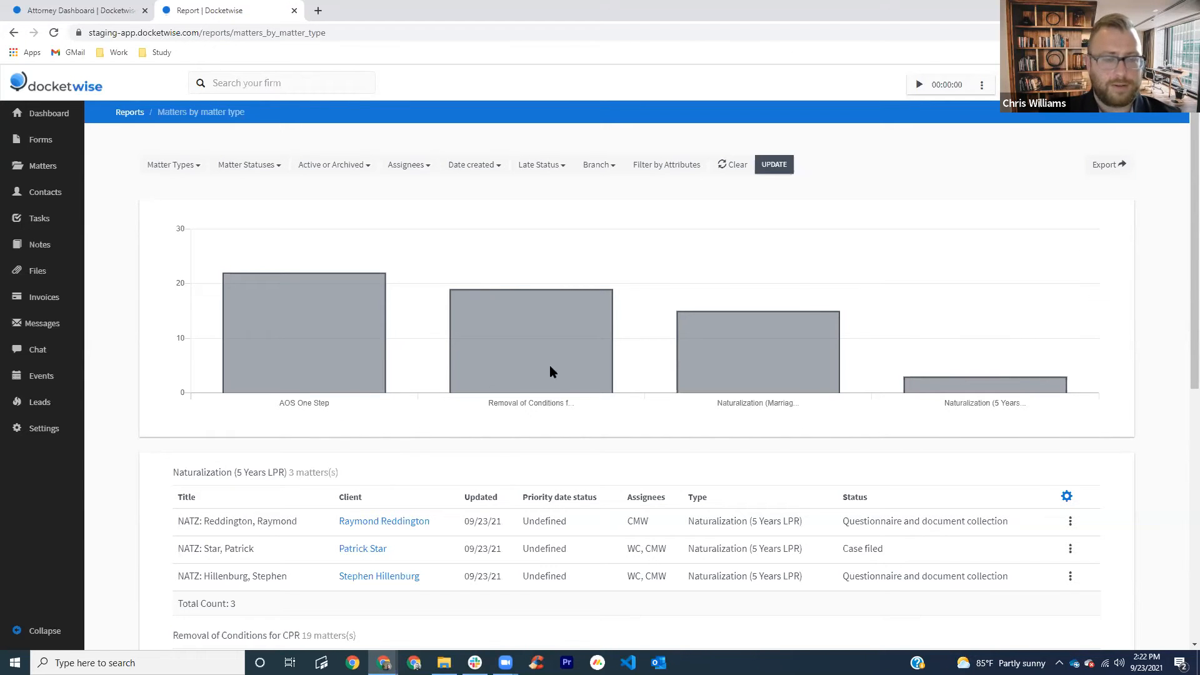
pyautogui.moveTo(540, 359)
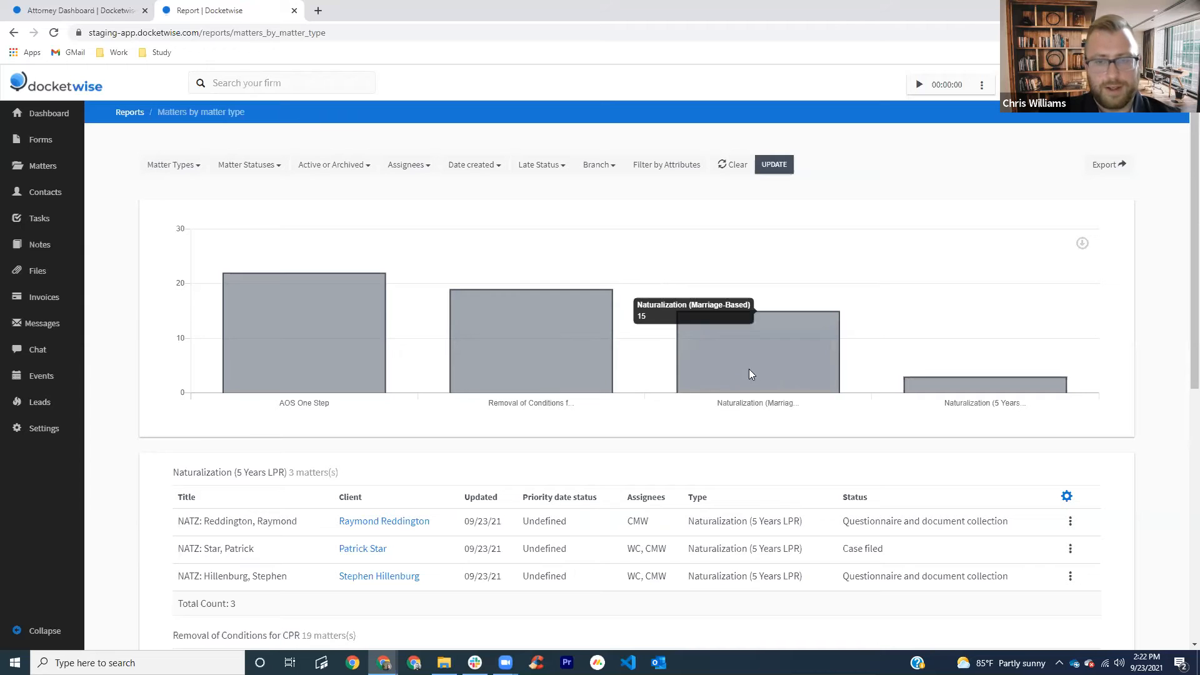
pyautogui.moveTo(700, 360)
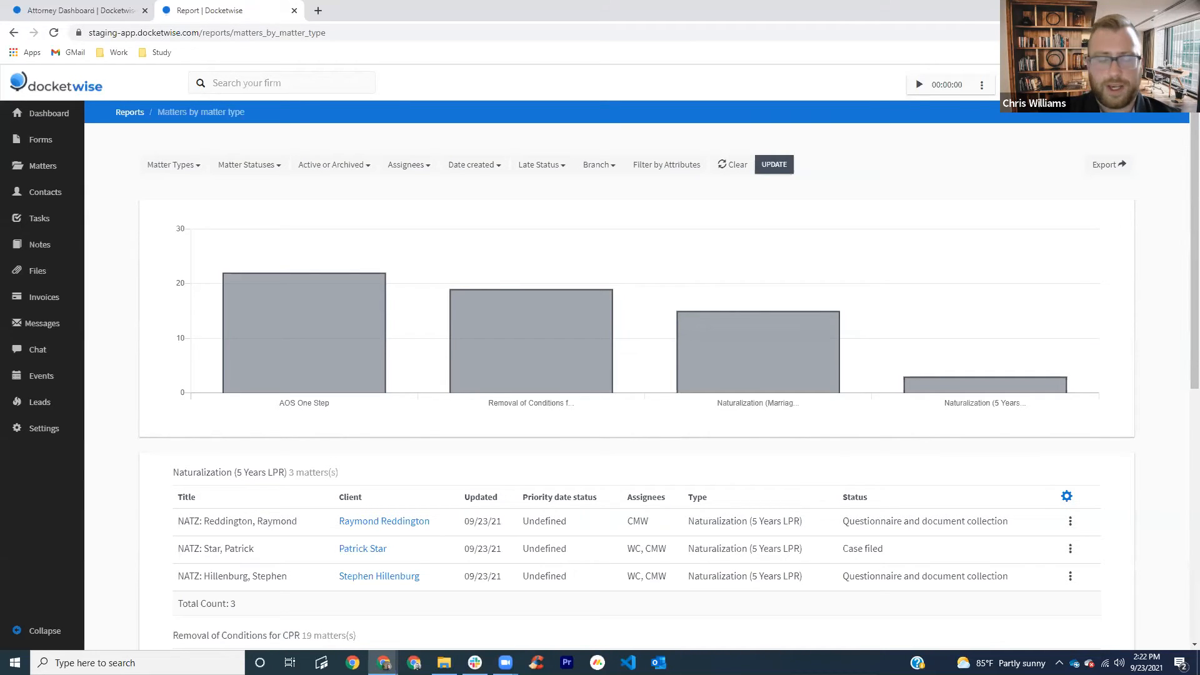
# Step: Limit the reopened report to Late matters and review the resulting chart and lists by type
pyautogui.click(545, 166)
pyautogui.click(539, 215)
pyautogui.click(775, 167)
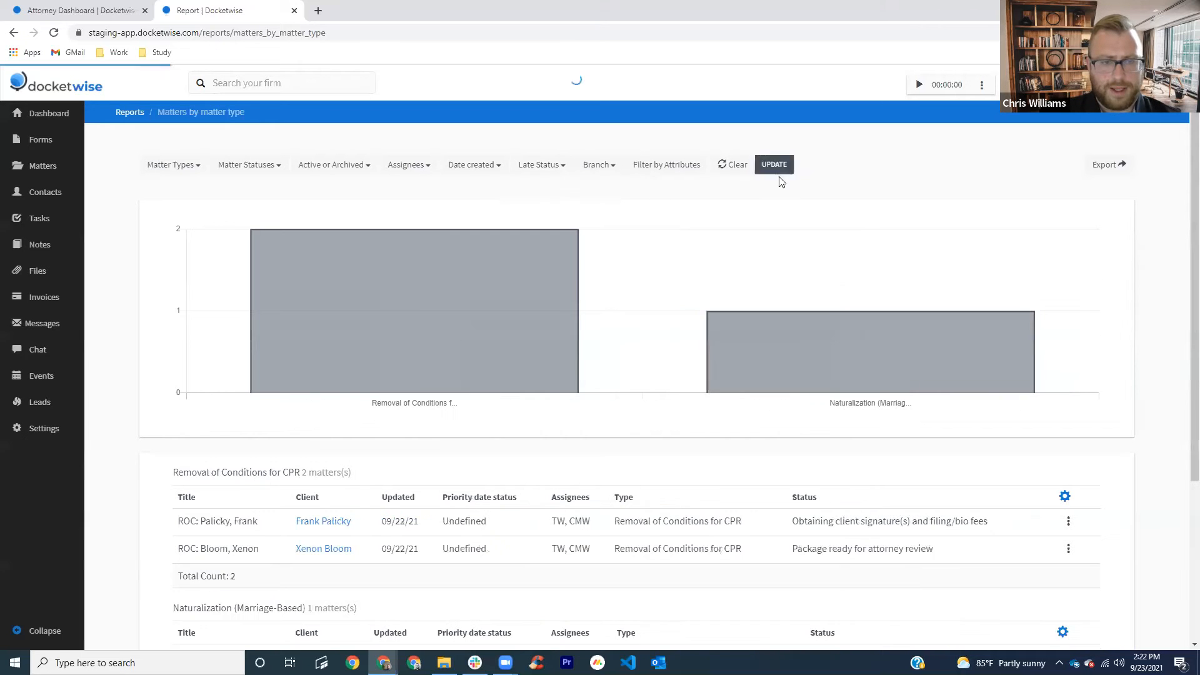
pyautogui.scroll(-3, 750, 375)
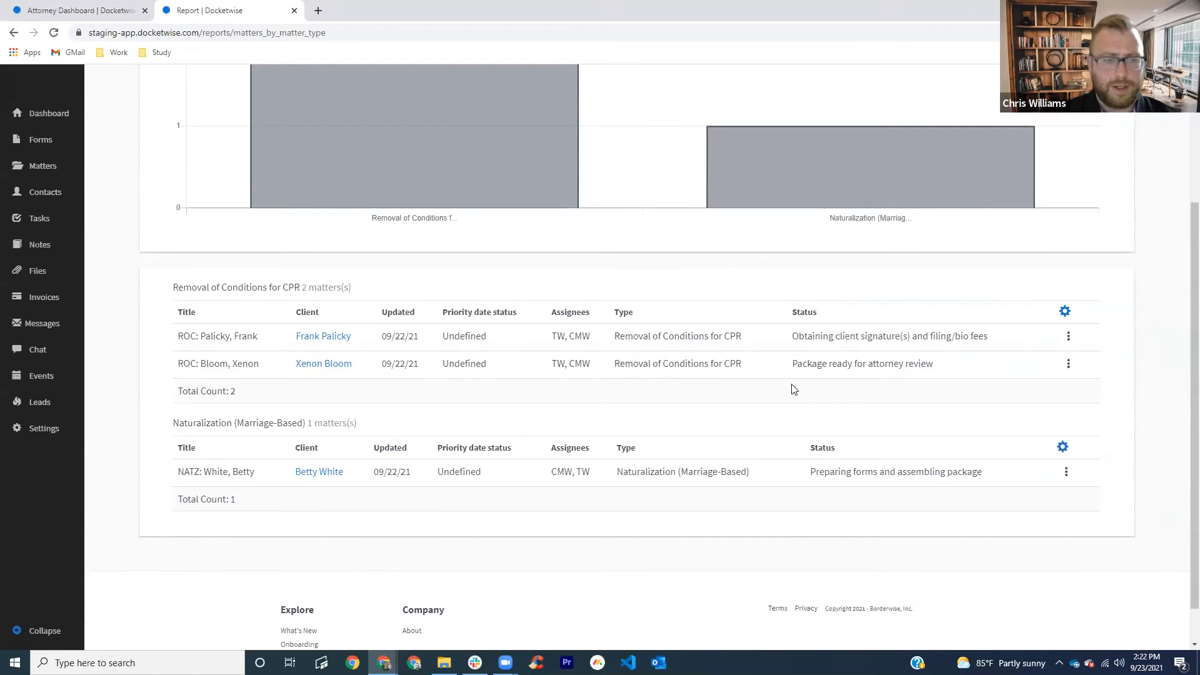
pyautogui.scroll(2, 340, 281)
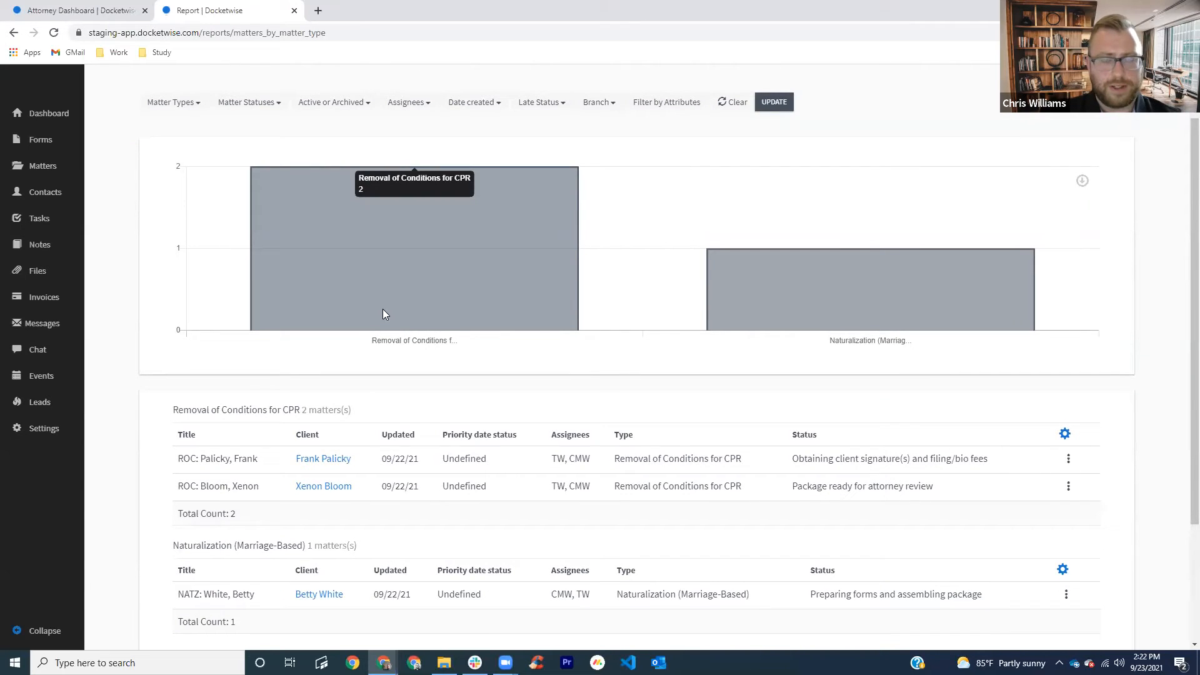
# Step: Clear the Late filter from the Matters by type report and limit it to matters with the Case Approved status
pyautogui.scroll(1, 925, 350)
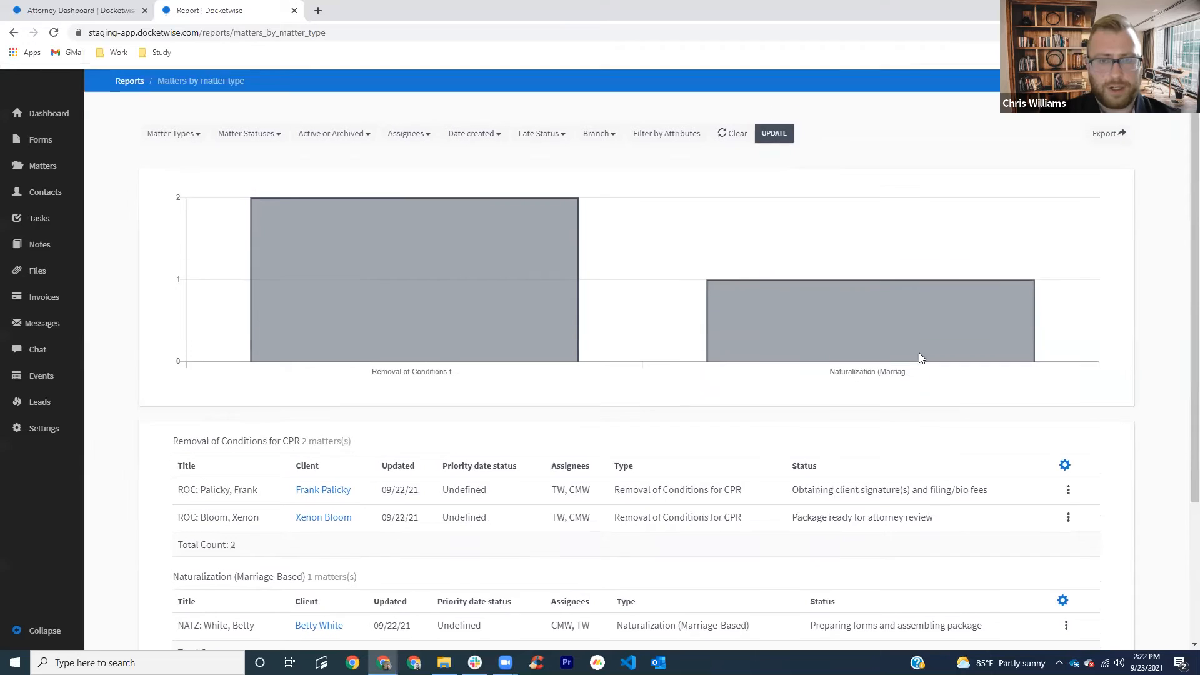
pyautogui.click(729, 170)
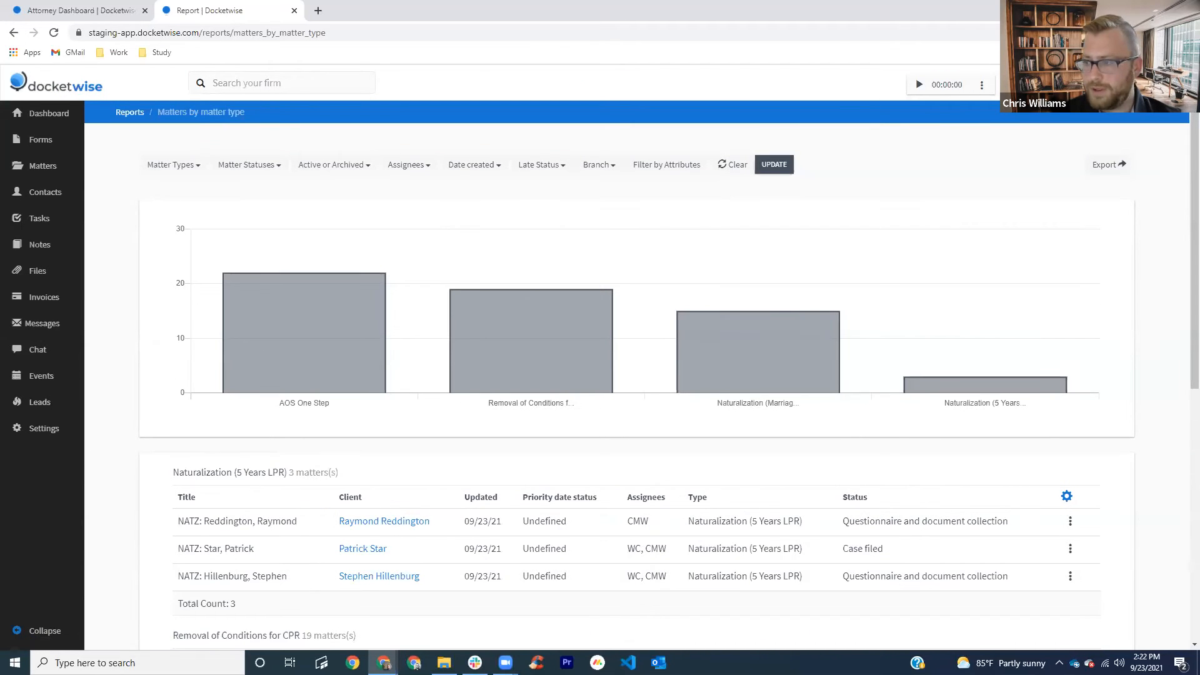
pyautogui.moveTo(292, 333)
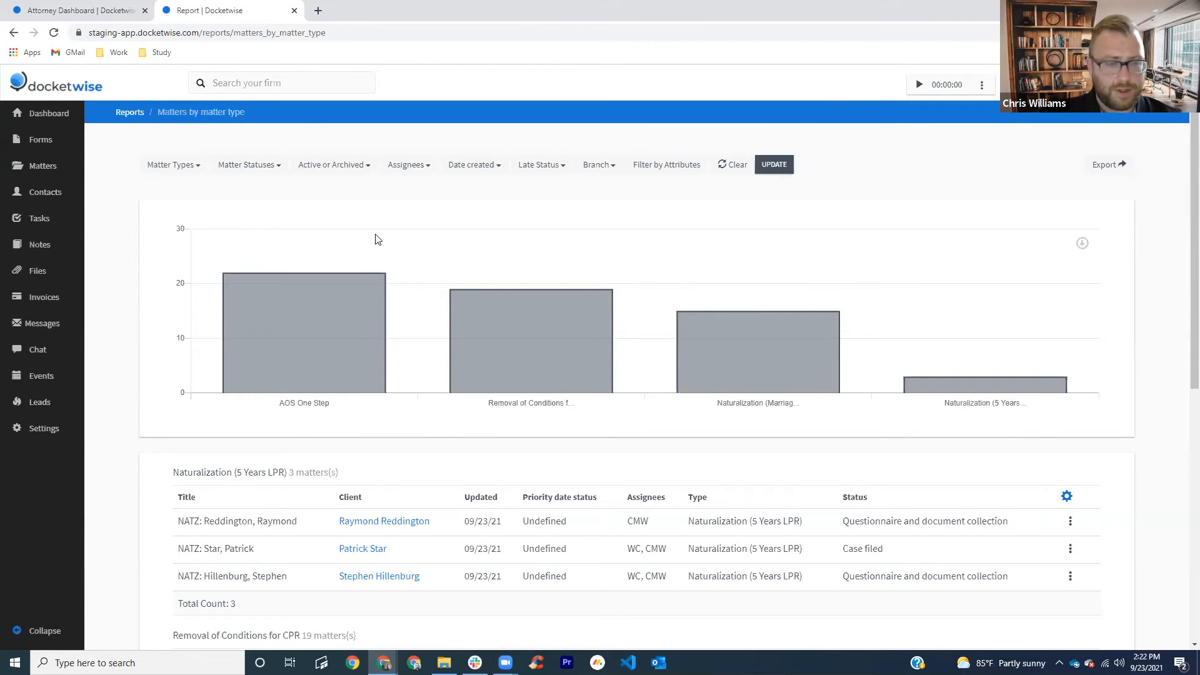
pyautogui.click(259, 167)
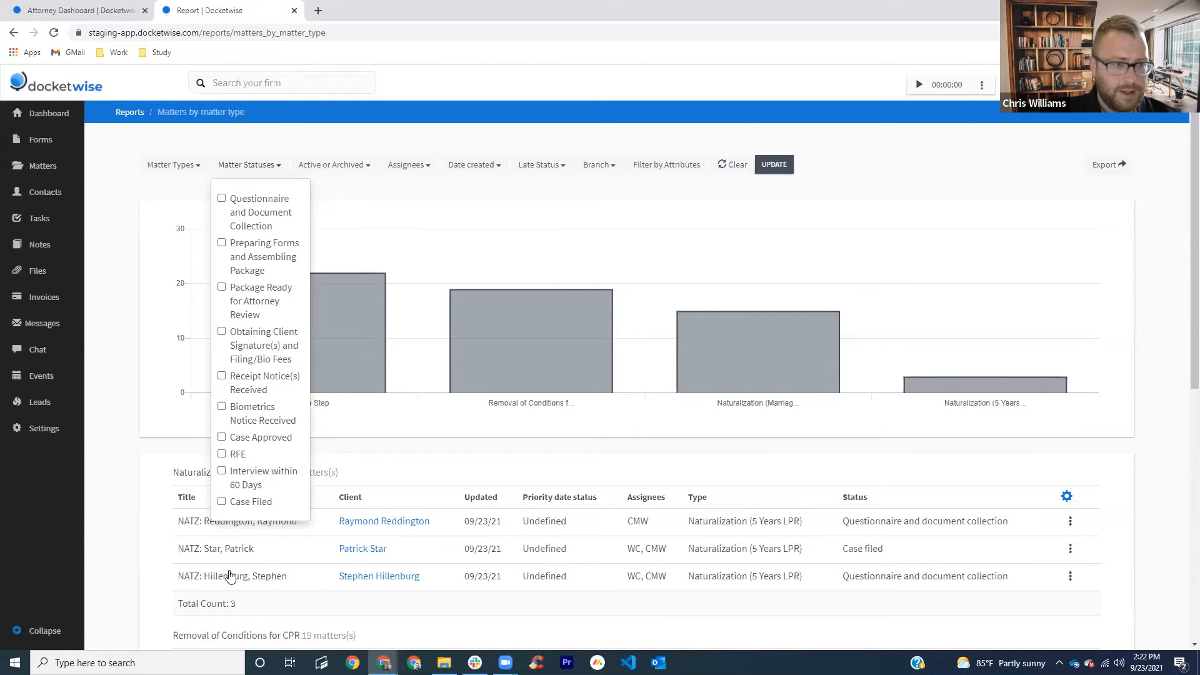
pyautogui.click(221, 437)
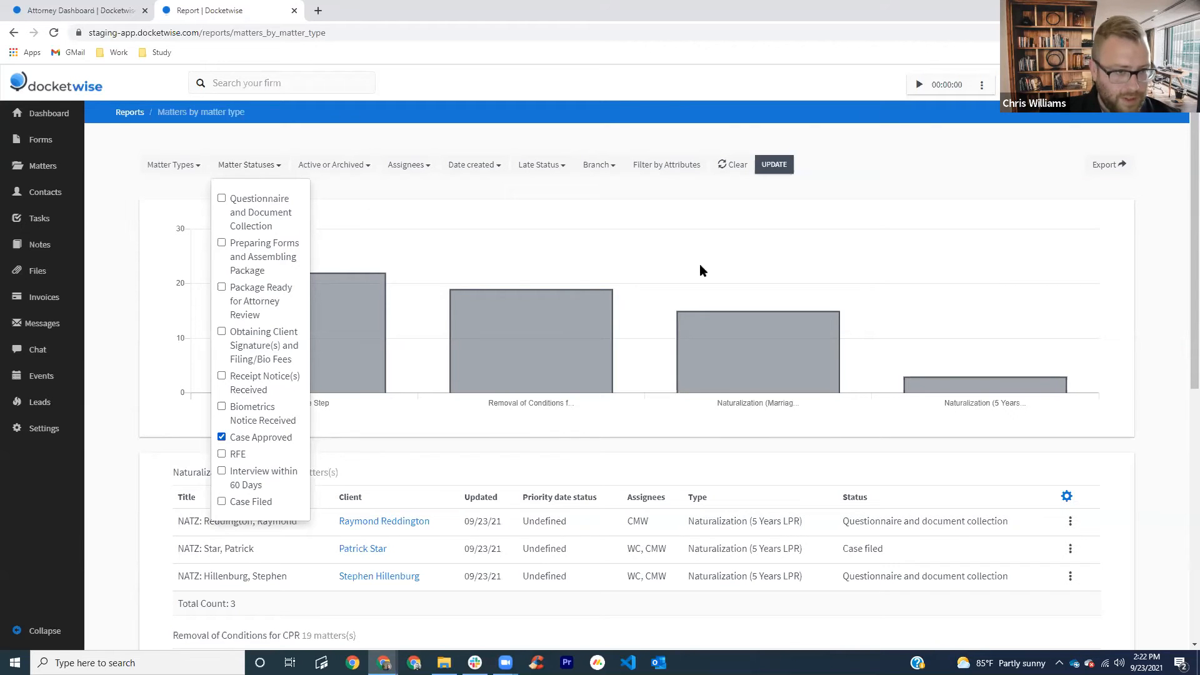
pyautogui.click(780, 165)
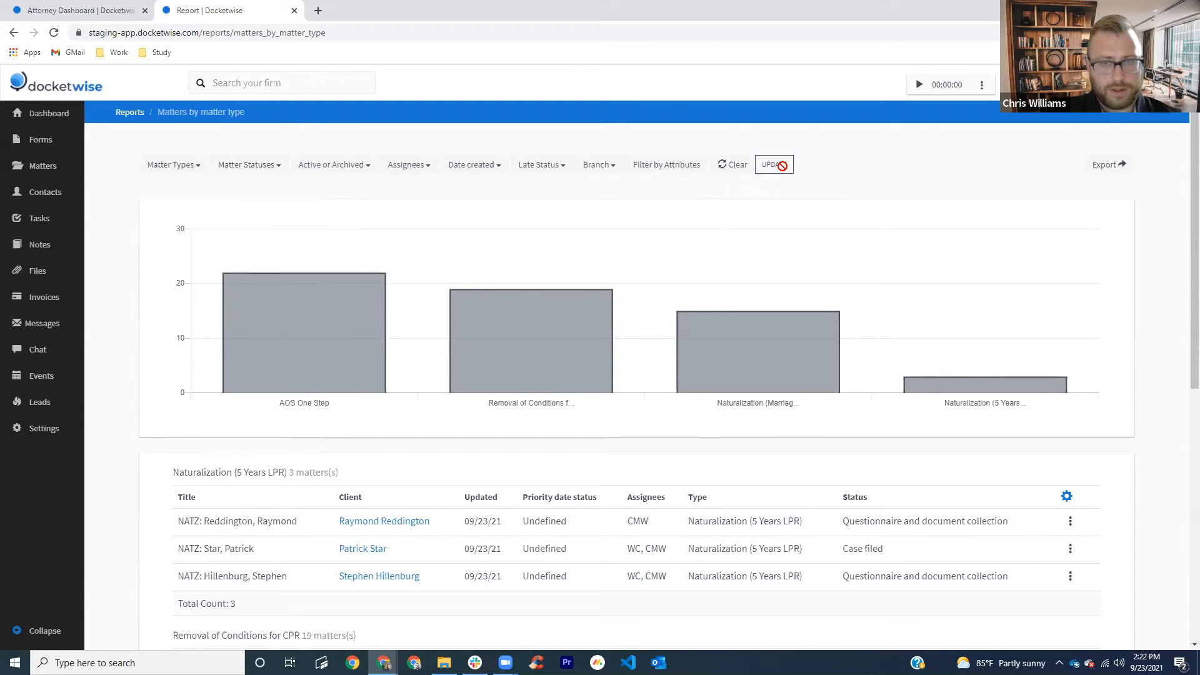
# Step: Examine the approved-cases chart and the matter lists for each matter type beneath it
pyautogui.scroll(-3, 897, 275)
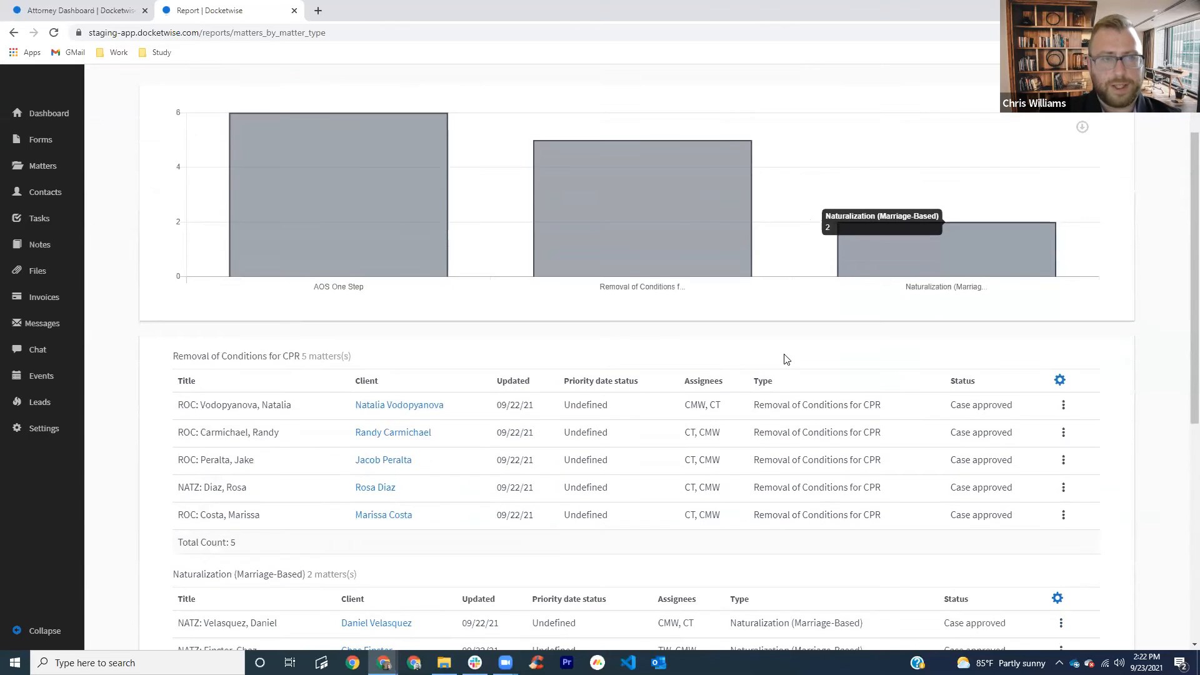
pyautogui.scroll(3, 287, 351)
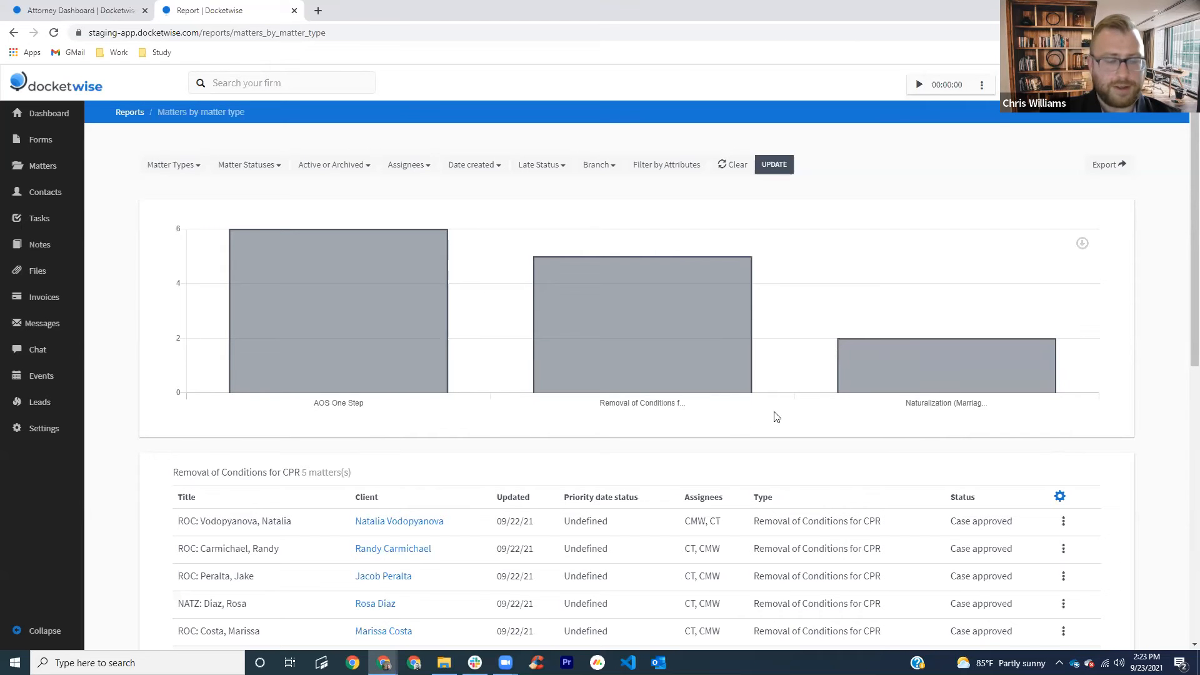
pyautogui.scroll(-2, 725, 424)
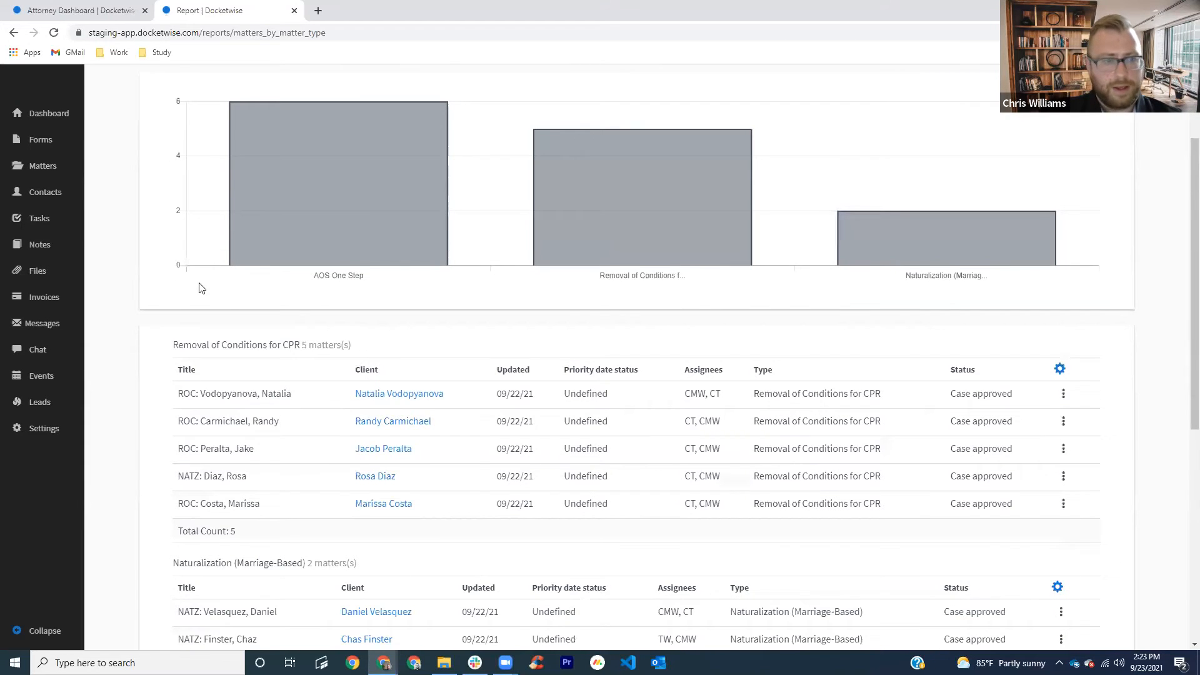
pyautogui.scroll(-4, 382, 312)
pyautogui.scroll(5, 767, 364)
pyautogui.scroll(-3, 763, 379)
pyautogui.scroll(-1, 762, 380)
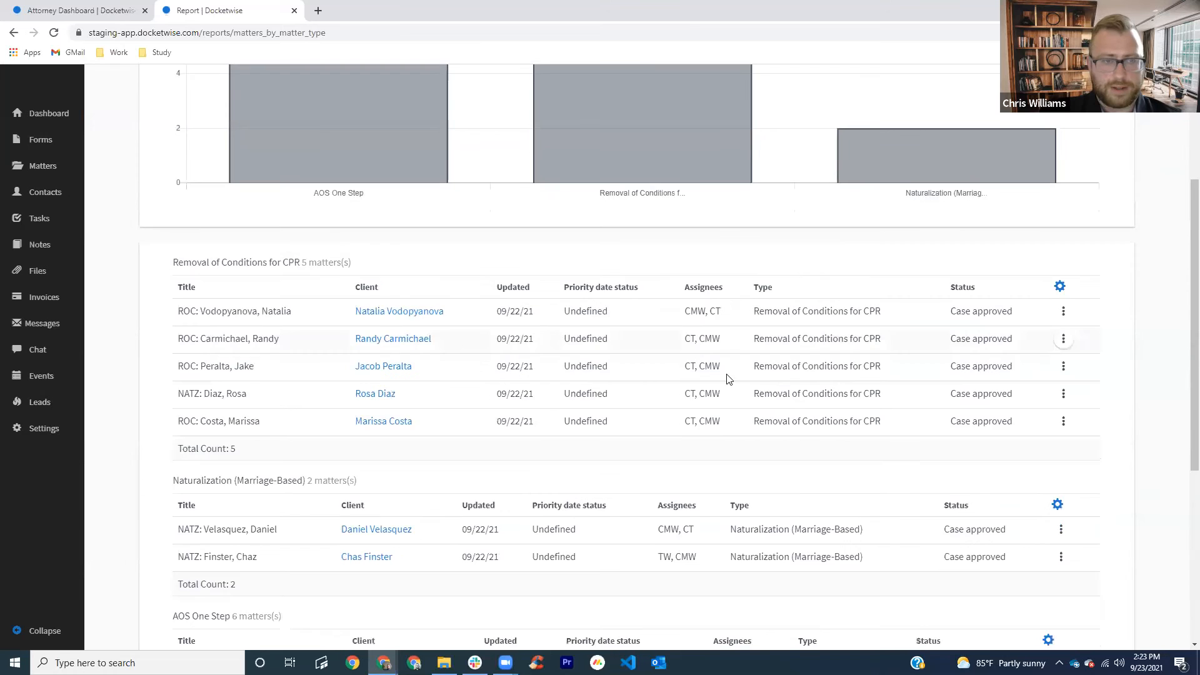
pyautogui.scroll(-2, 308, 185)
pyautogui.scroll(6, 307, 184)
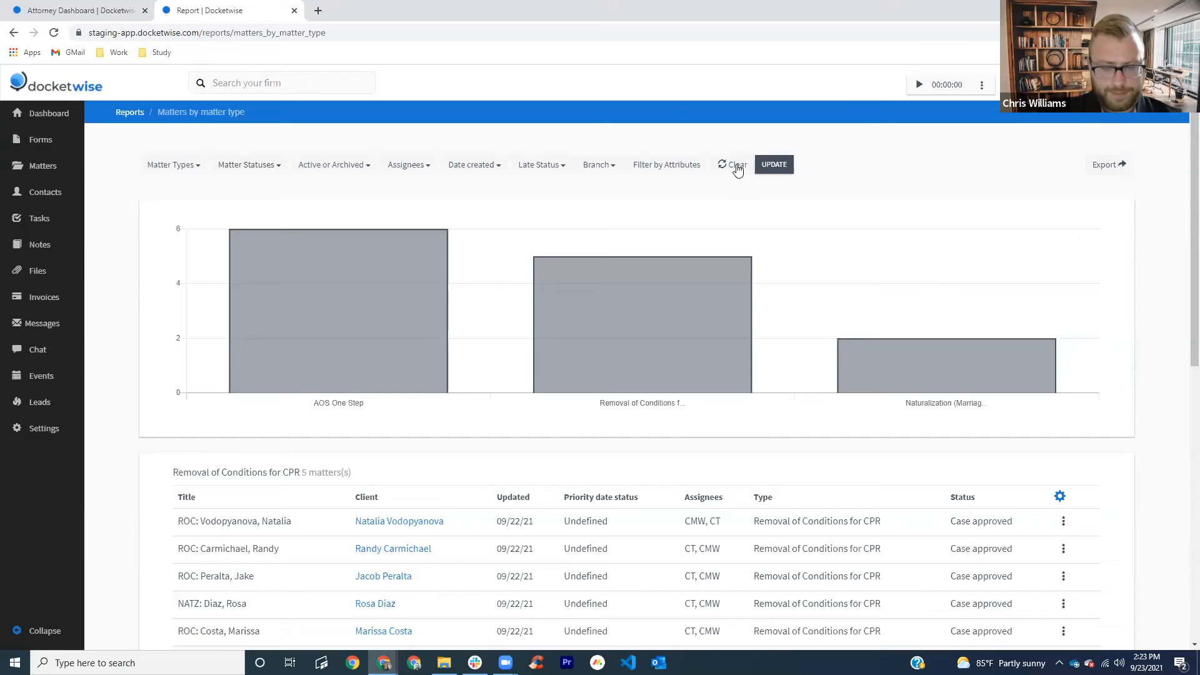
# Step: Clear the Case Approved filter, limit the report to matters with the RFE status, and review the resulting chart and lists
pyautogui.click(756, 172)
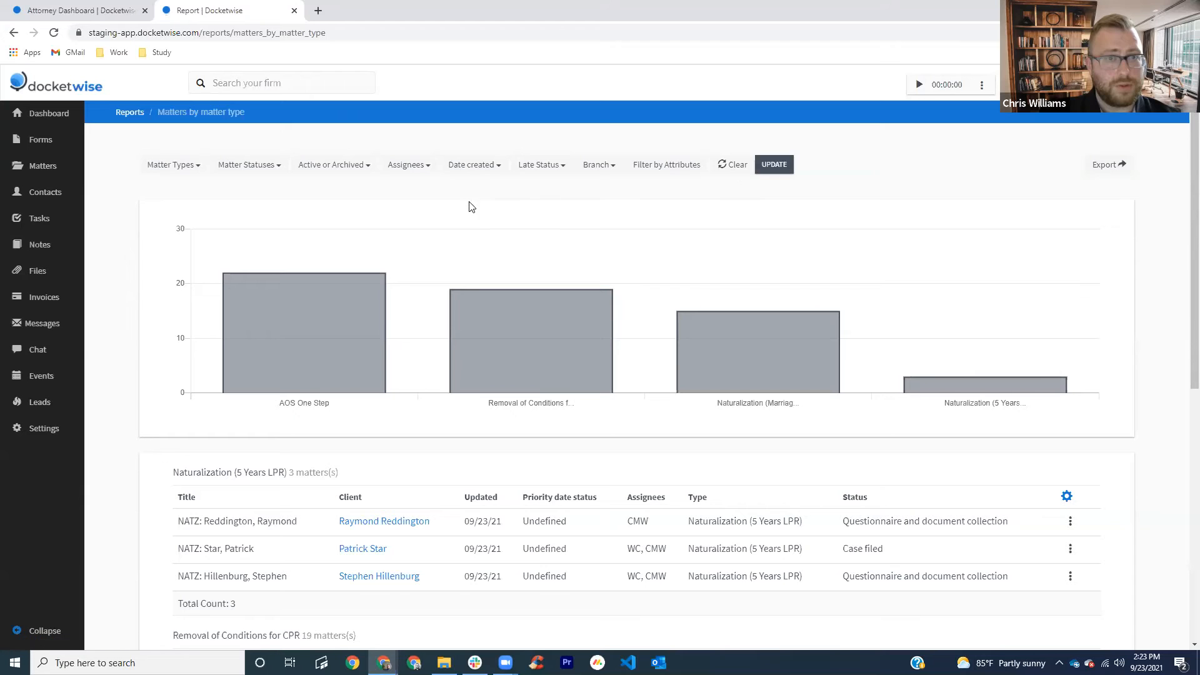
pyautogui.click(265, 172)
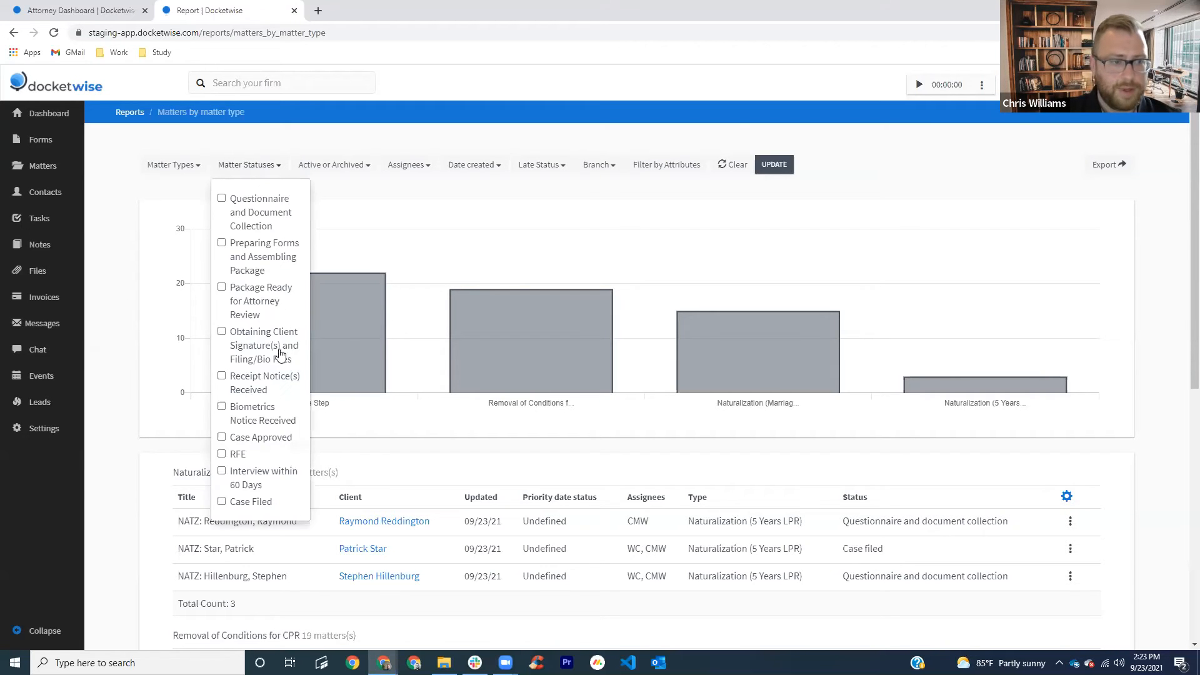
pyautogui.click(222, 455)
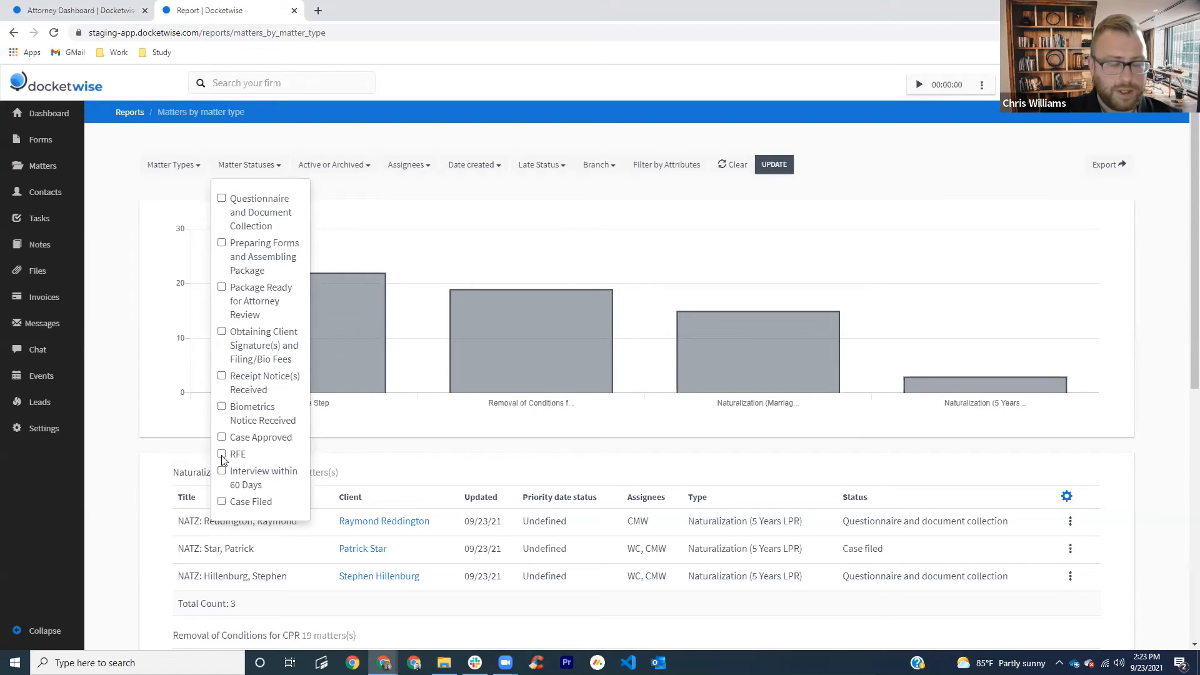
pyautogui.click(775, 166)
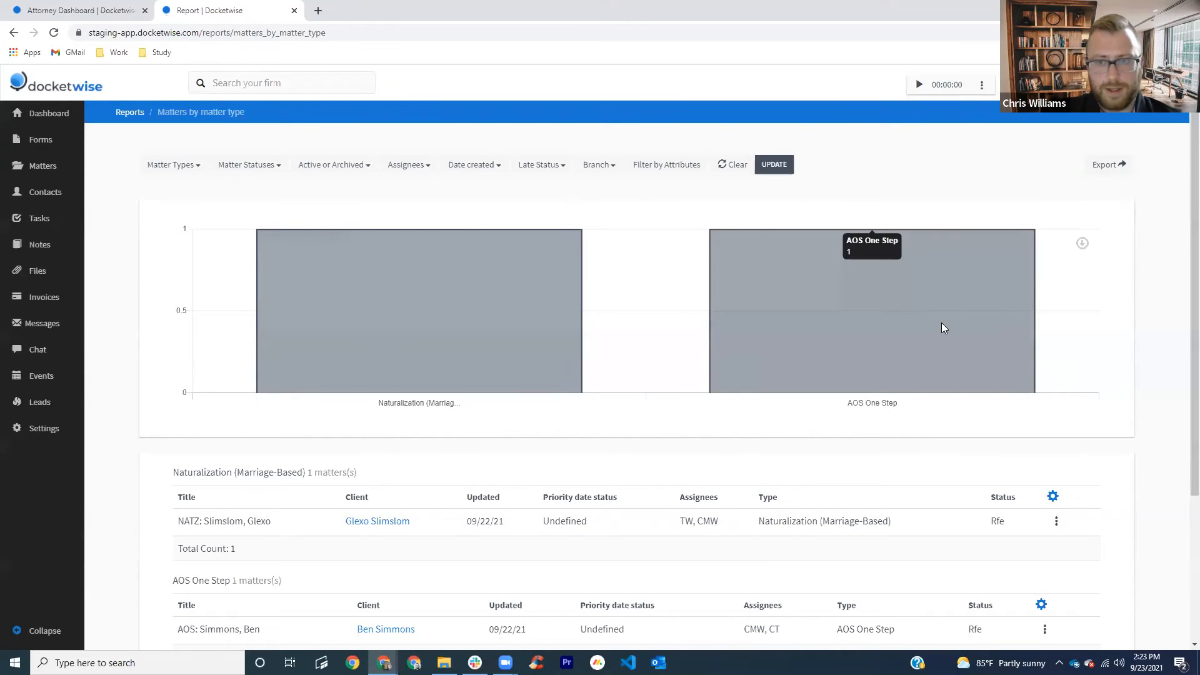
pyautogui.scroll(-1, 903, 325)
pyautogui.scroll(-1, 895, 324)
pyautogui.scroll(3, 1178, 396)
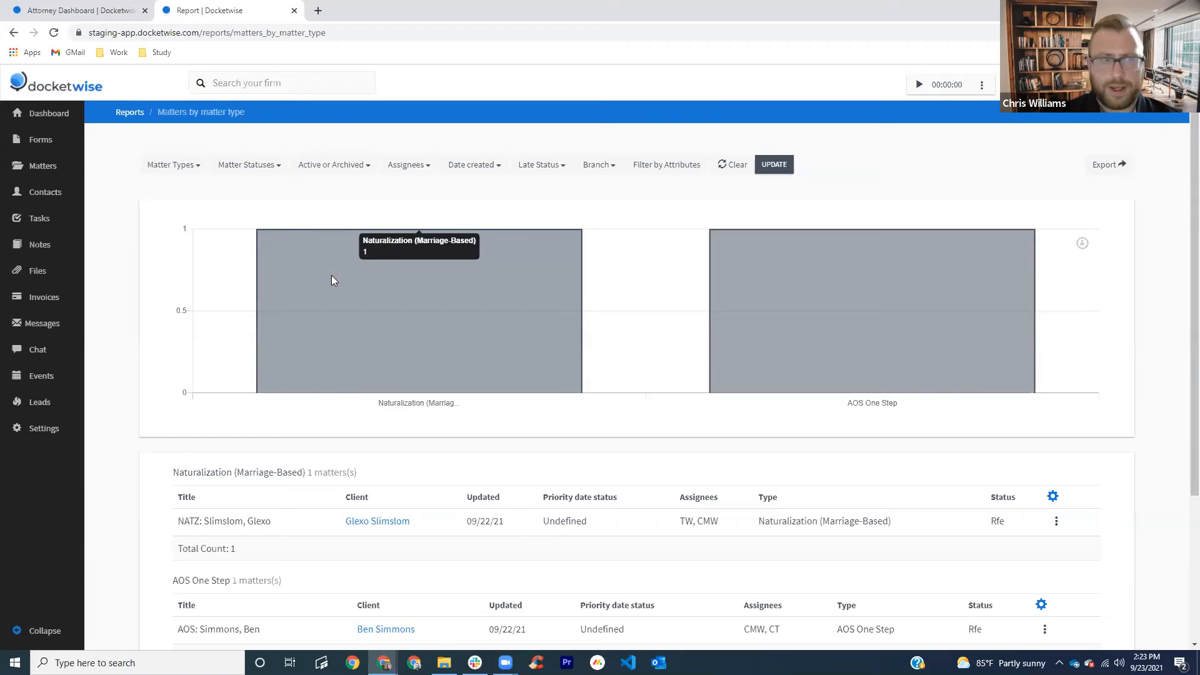
# Step: Return to the report selection and open the Matters by User report from the user reports
pyautogui.click(130, 112)
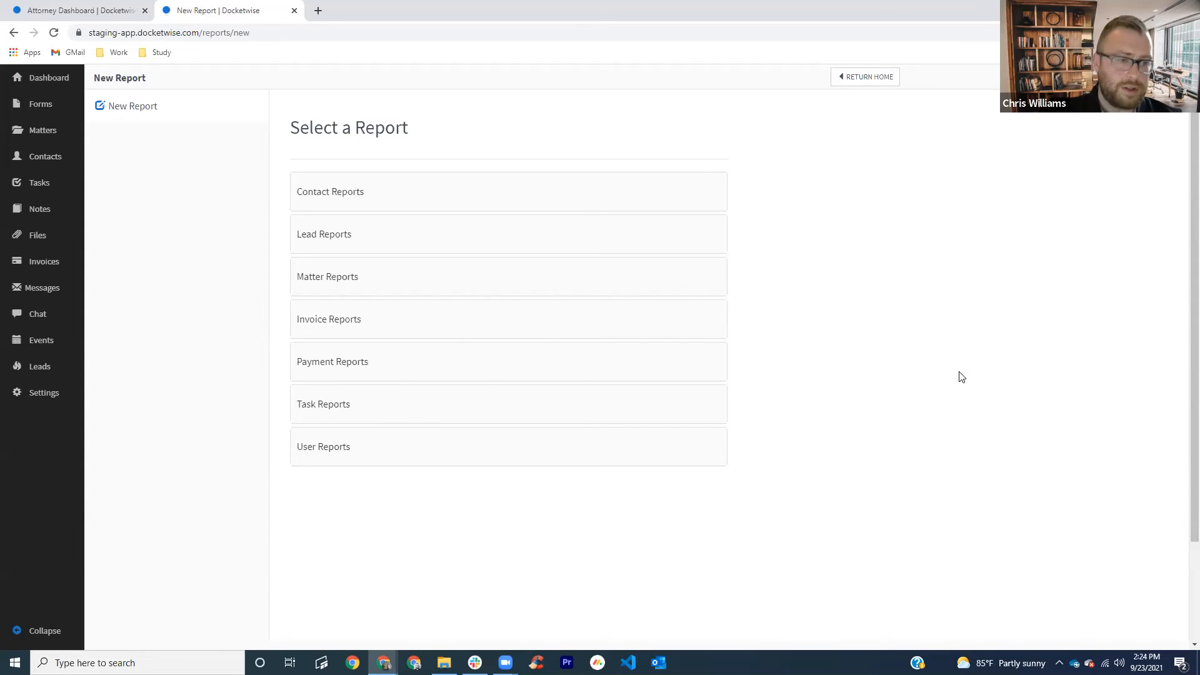
pyautogui.click(342, 454)
pyautogui.scroll(-2, 398, 465)
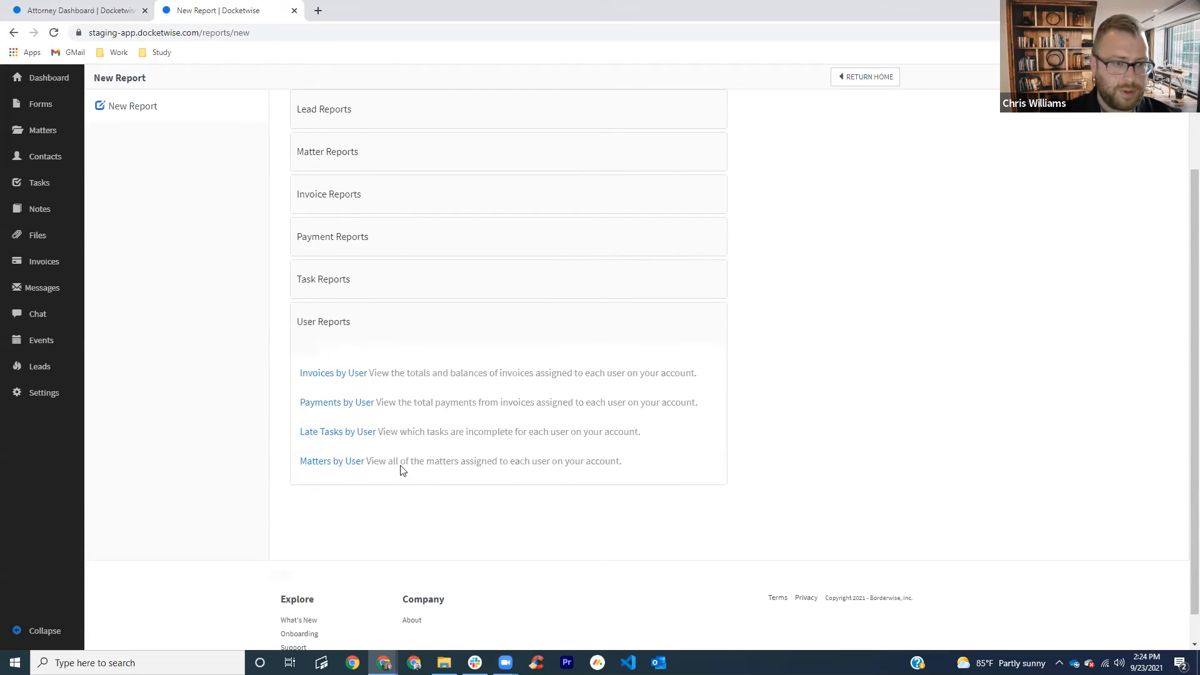
pyautogui.click(347, 463)
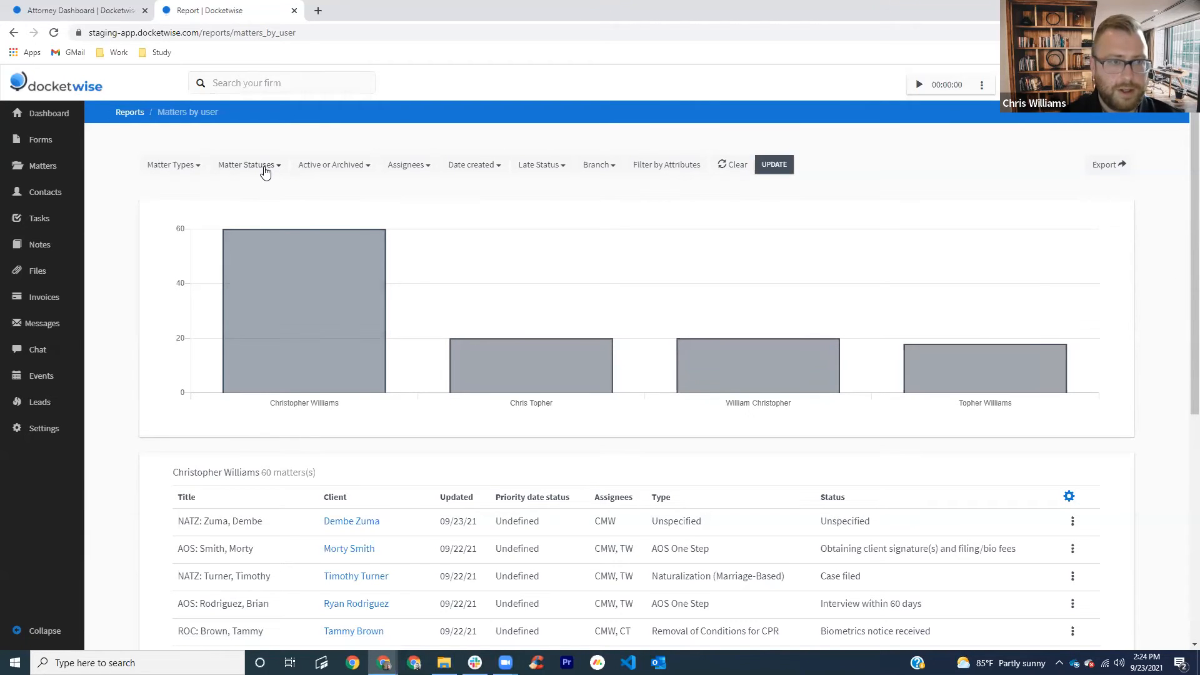
pyautogui.click(265, 171)
pyautogui.click(785, 260)
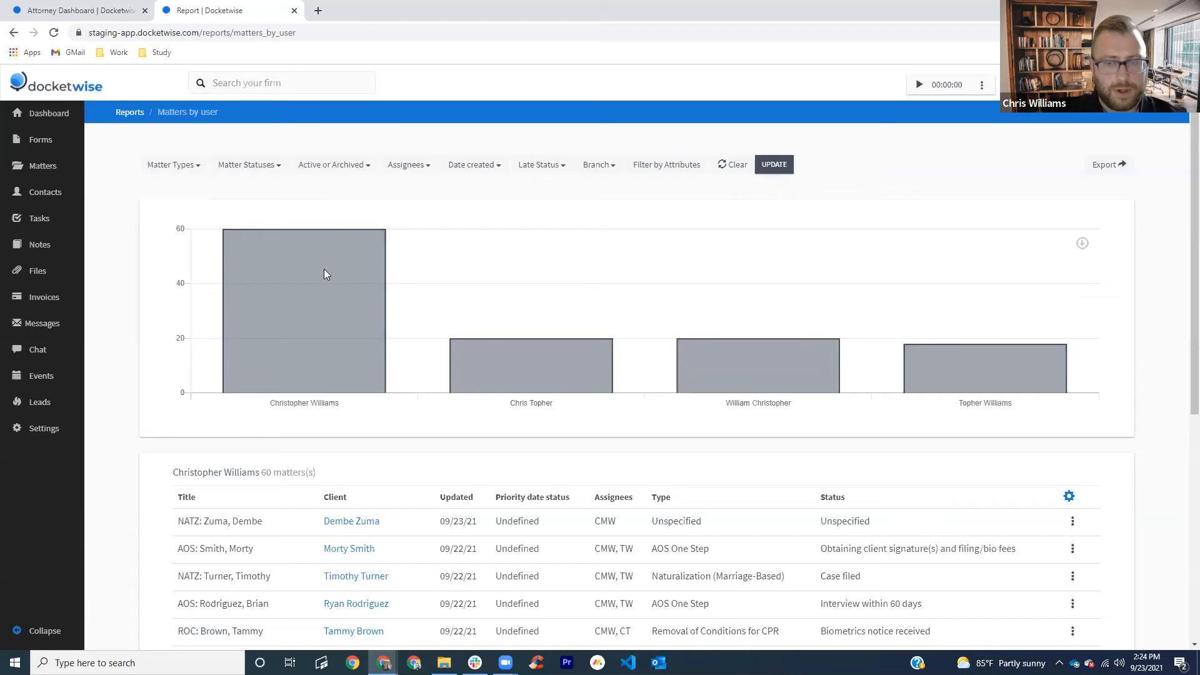
# Step: Select the Questionnaire and Document Collection and Preparing Forms and Assembling Package statuses as filters for the Matters by User report
pyautogui.click(253, 168)
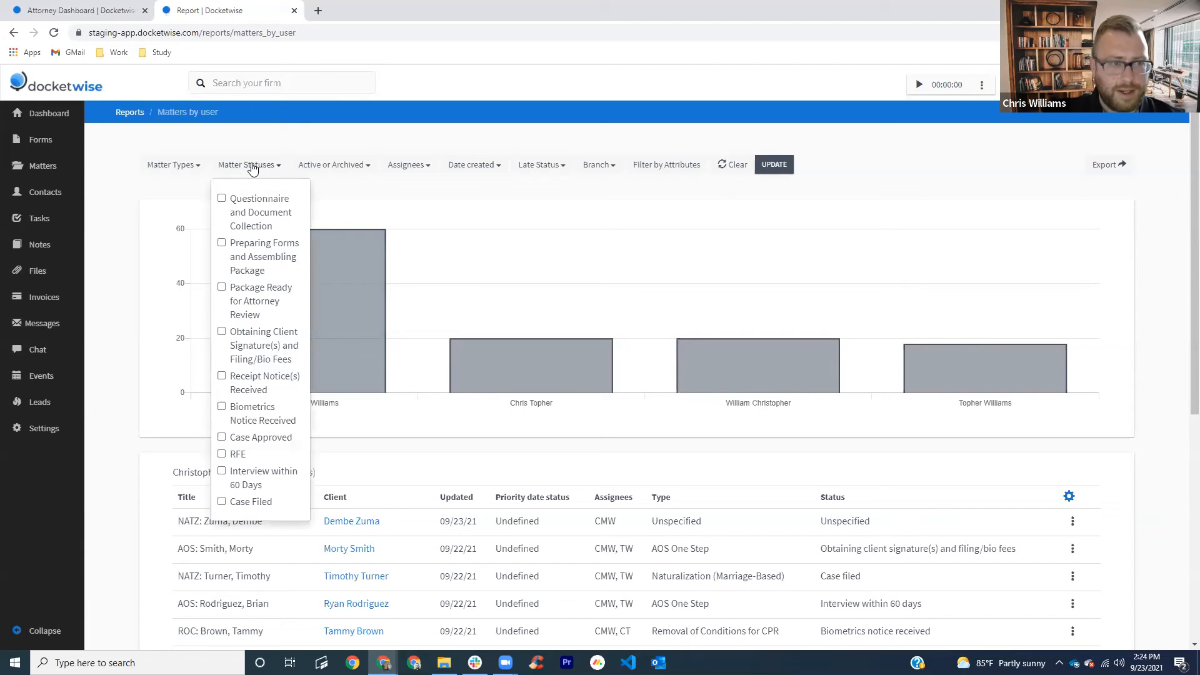
pyautogui.click(222, 199)
pyautogui.click(221, 245)
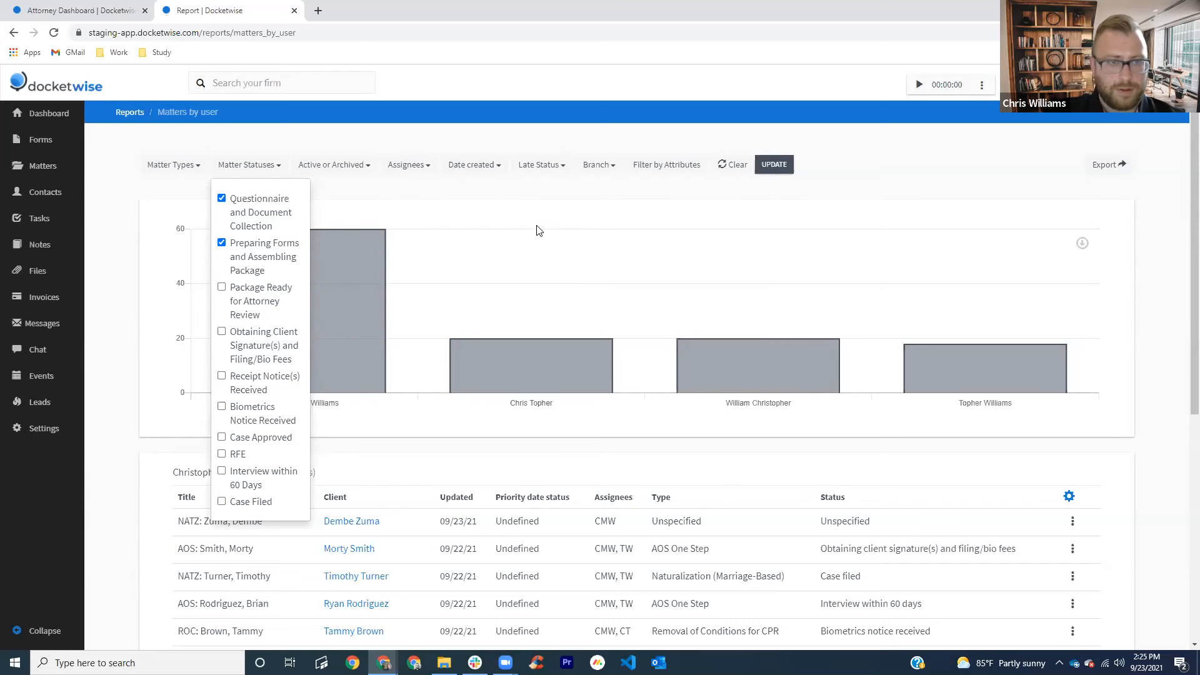
pyautogui.click(508, 215)
# Step: Restrict the report to the first three listed assignees, leaving out CMW, and update it with the chosen filters
pyautogui.click(409, 165)
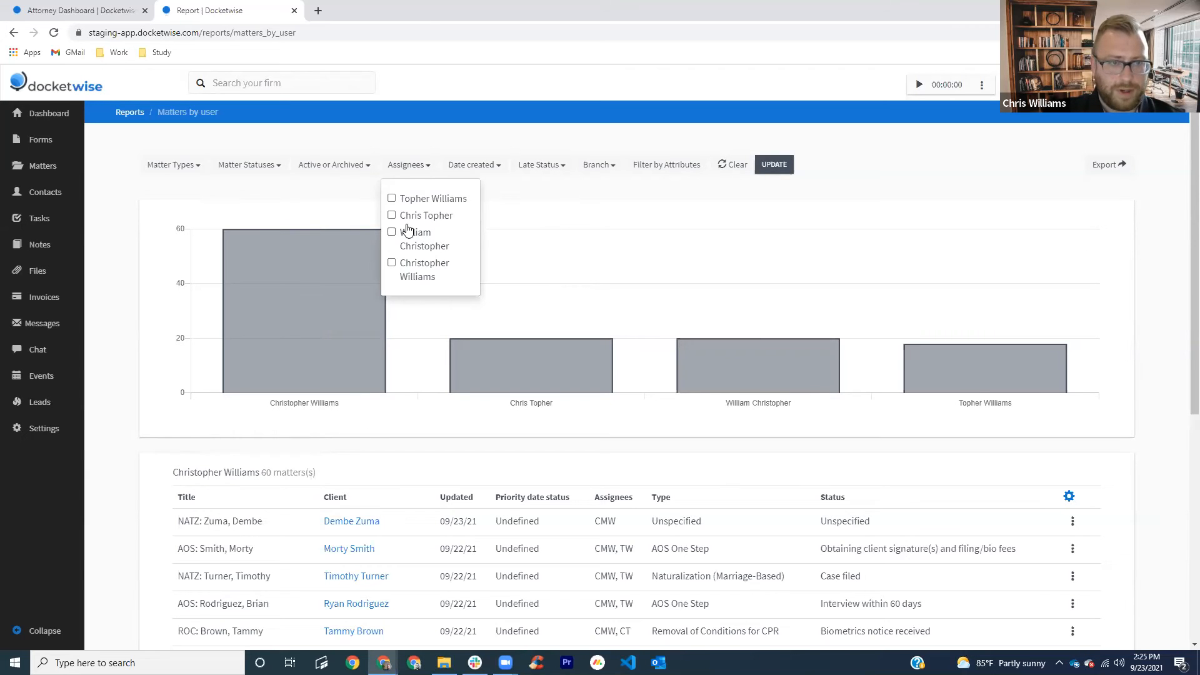
pyautogui.click(398, 200)
pyautogui.click(392, 216)
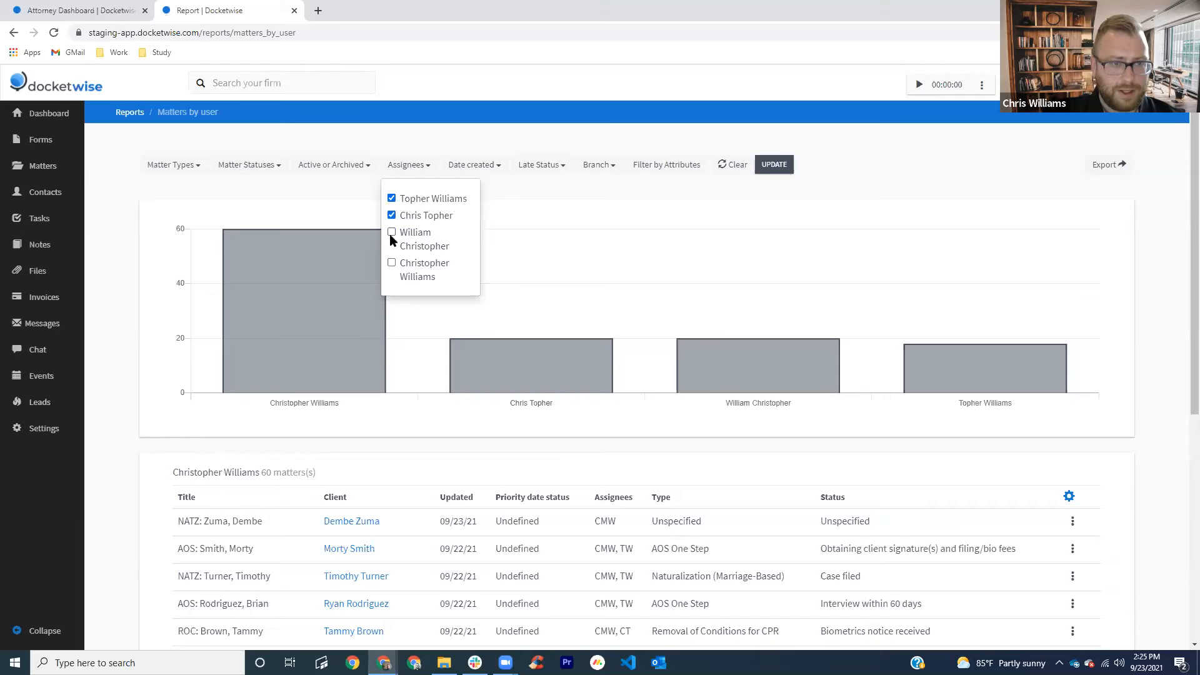
pyautogui.click(392, 233)
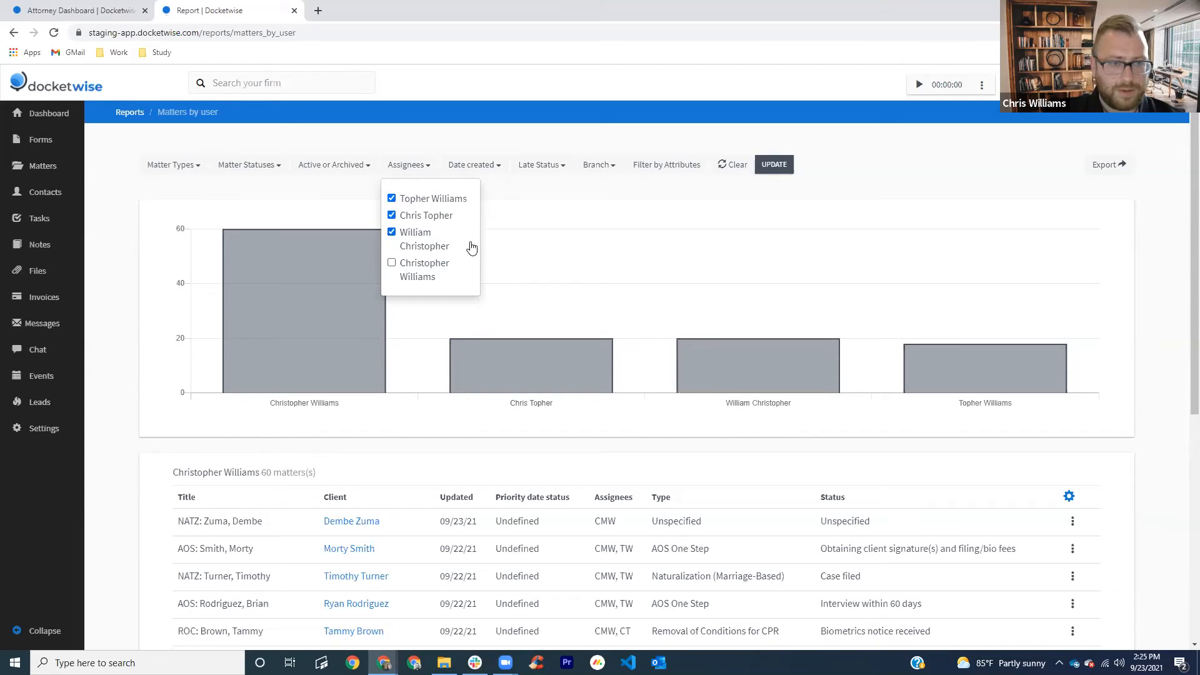
pyautogui.click(775, 165)
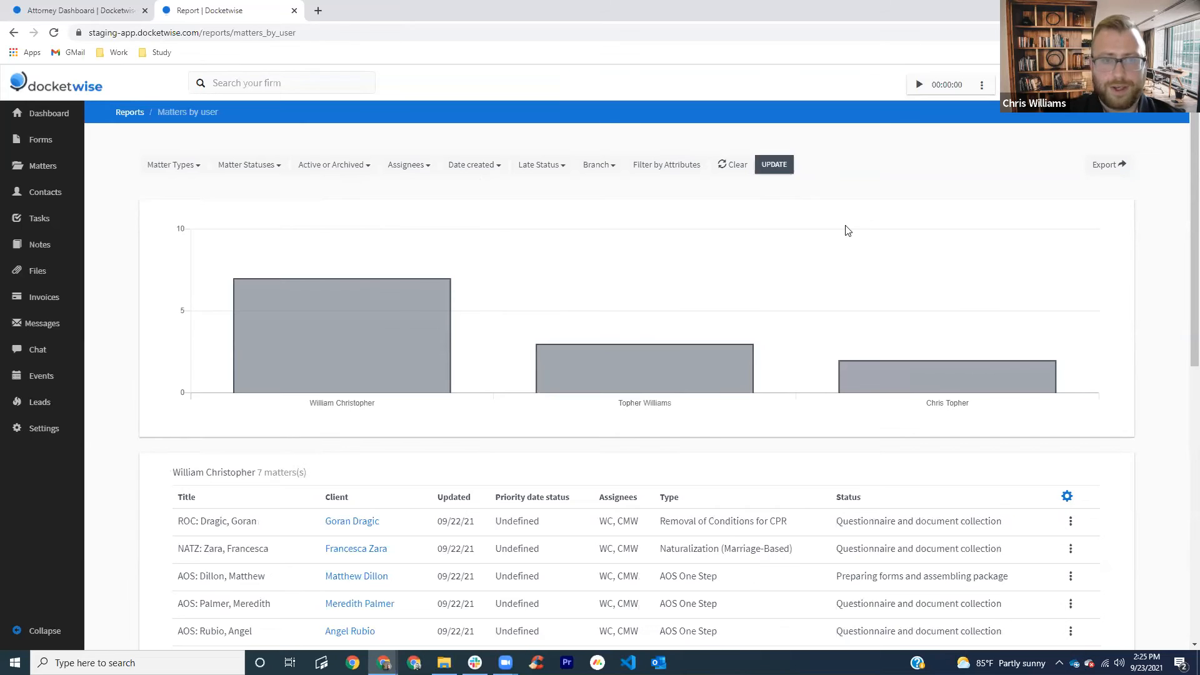
# Step: Check the selected matter statuses and inspect the filtered chart's bars for each assignee
pyautogui.click(263, 165)
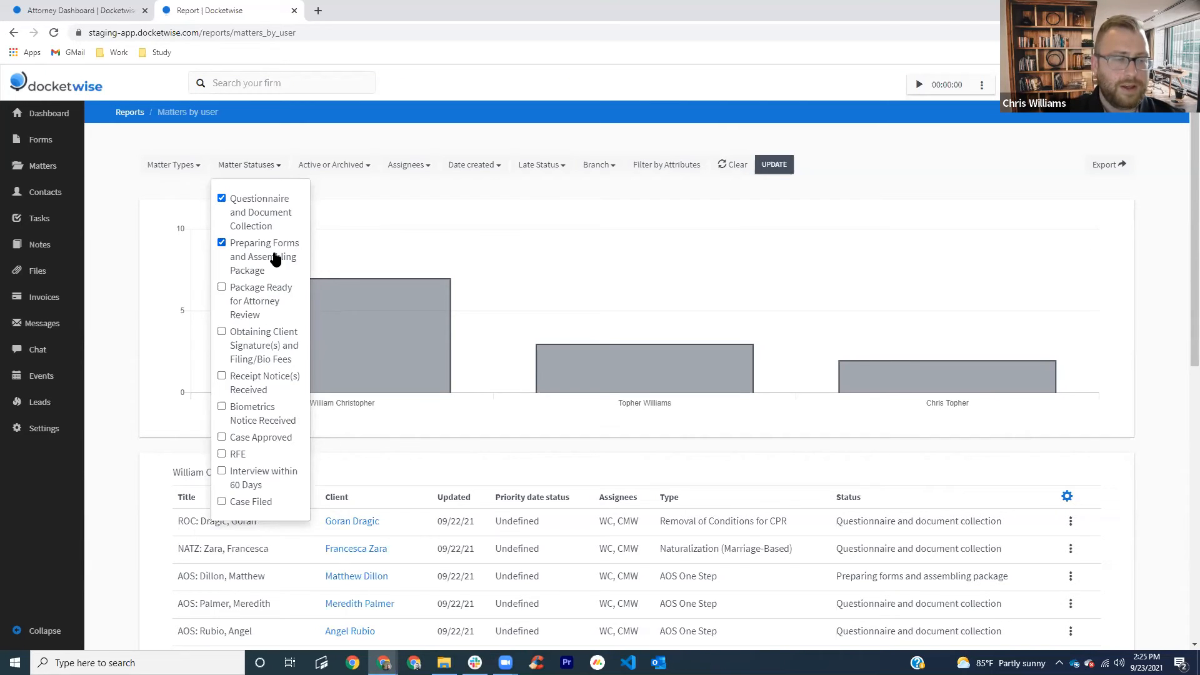
pyautogui.click(482, 202)
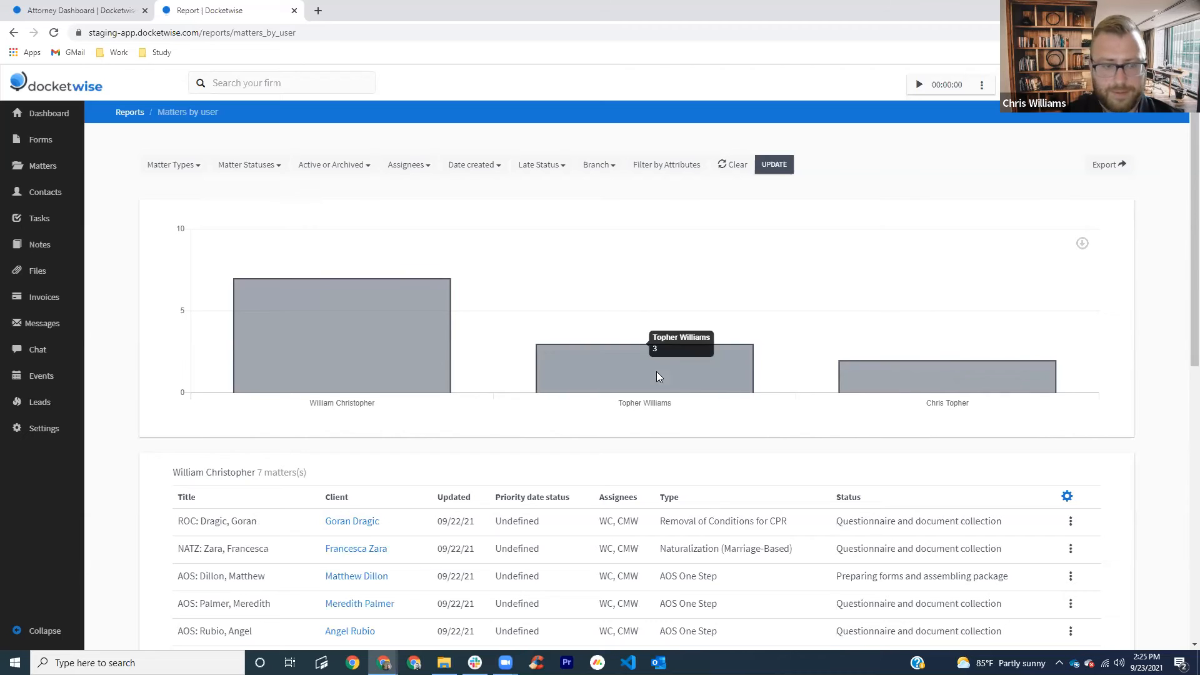
pyautogui.scroll(-1, 541, 349)
pyautogui.scroll(1, 540, 348)
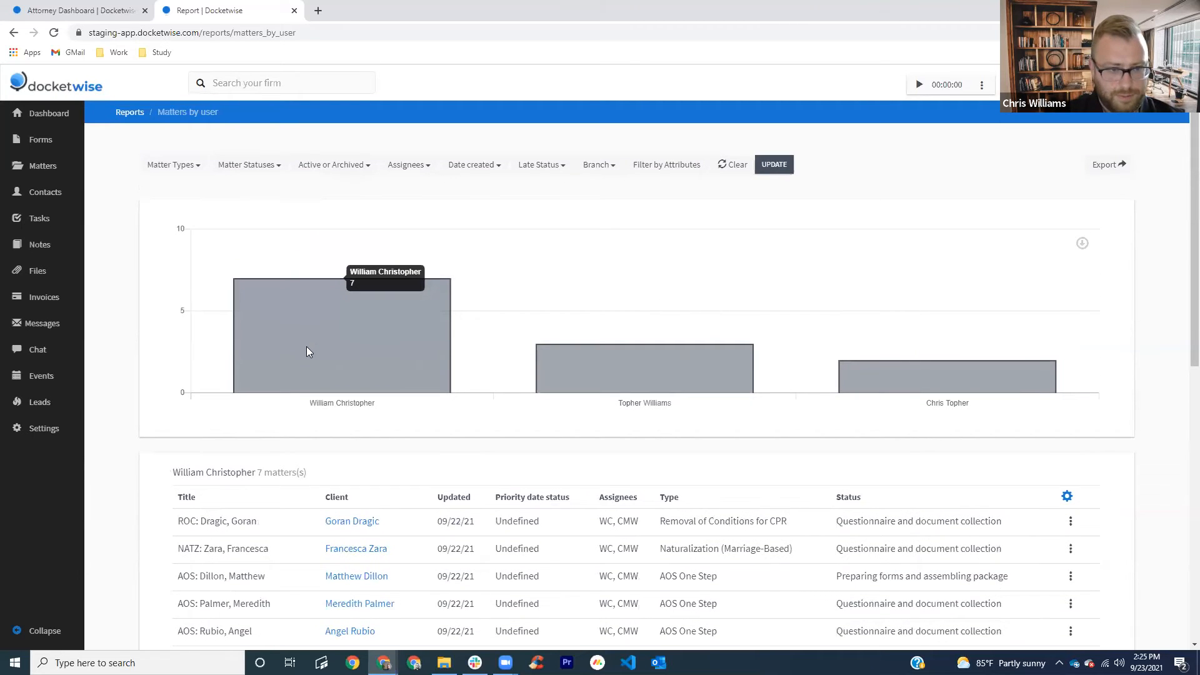
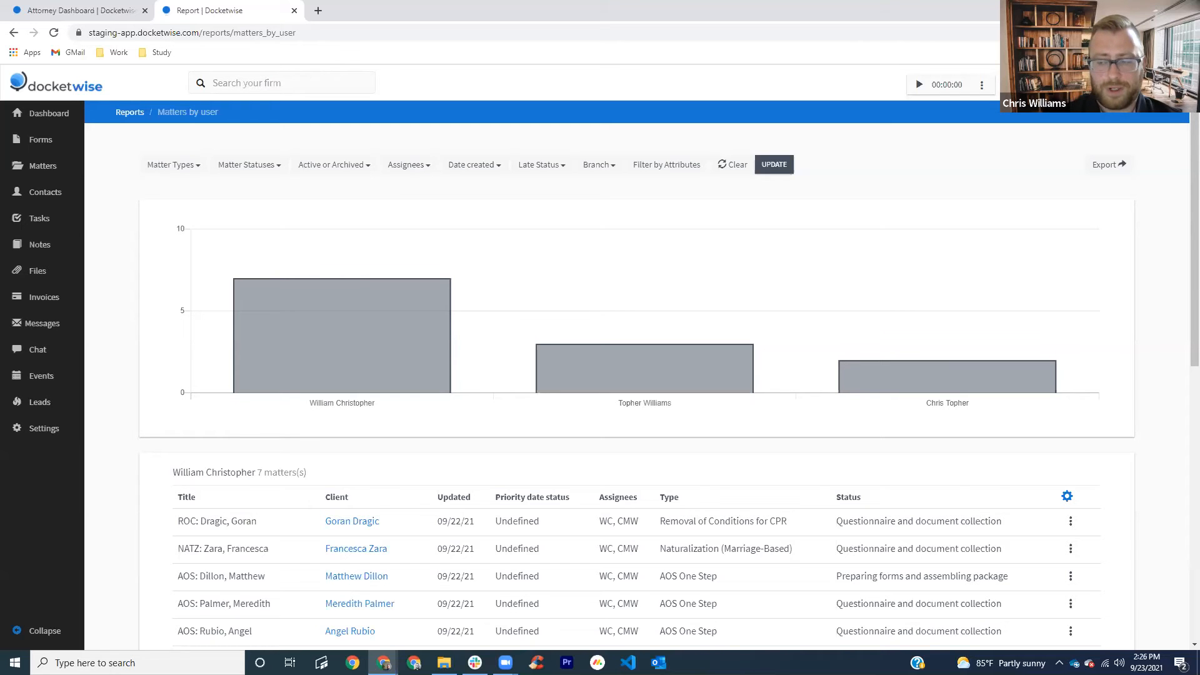
# Step: In the matters list, add firm member CT as an assignee of the matter with Unspecified type and status
pyautogui.click(48, 174)
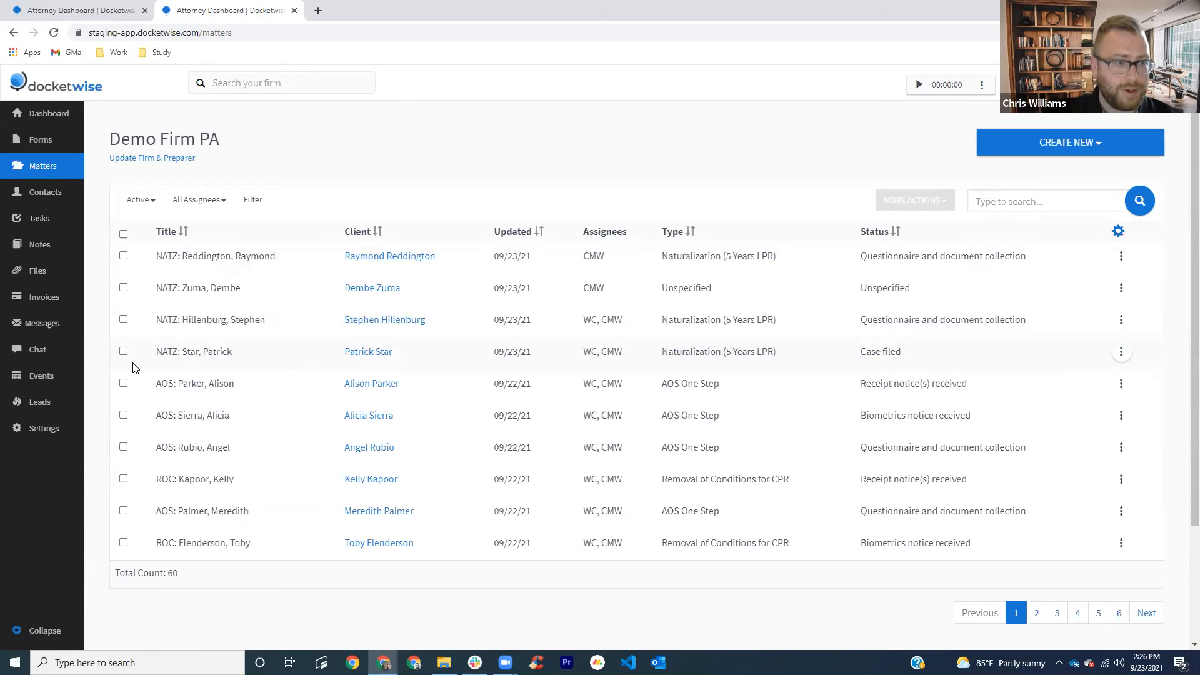
pyautogui.click(123, 289)
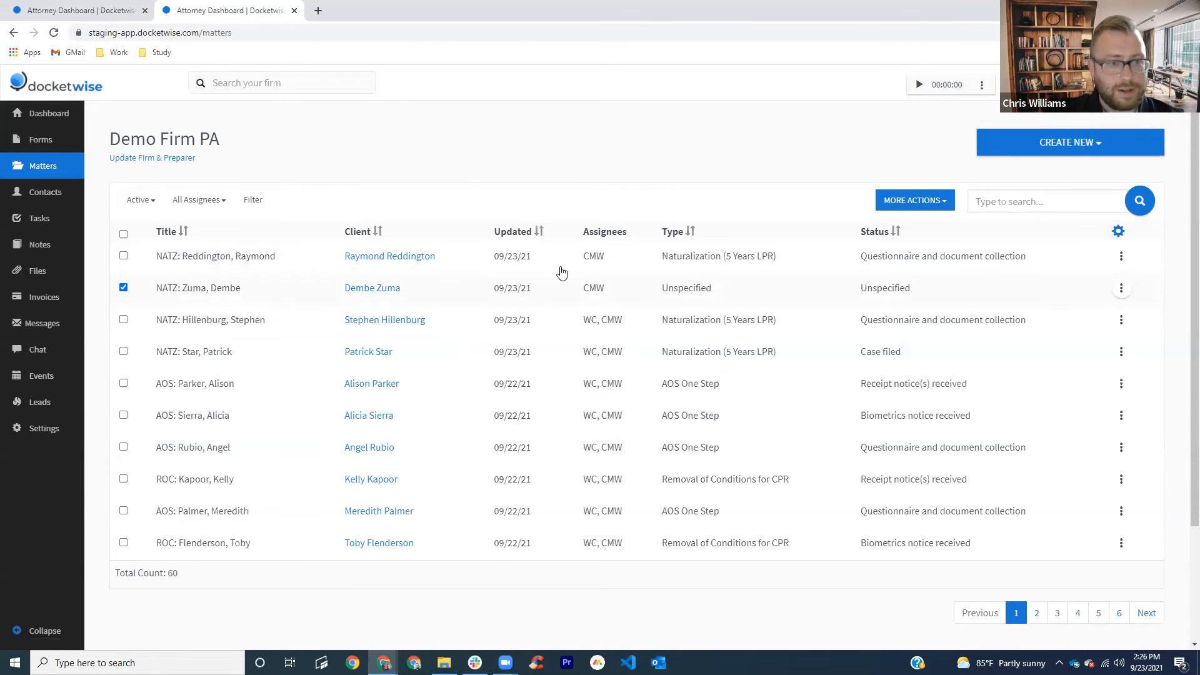
pyautogui.click(913, 202)
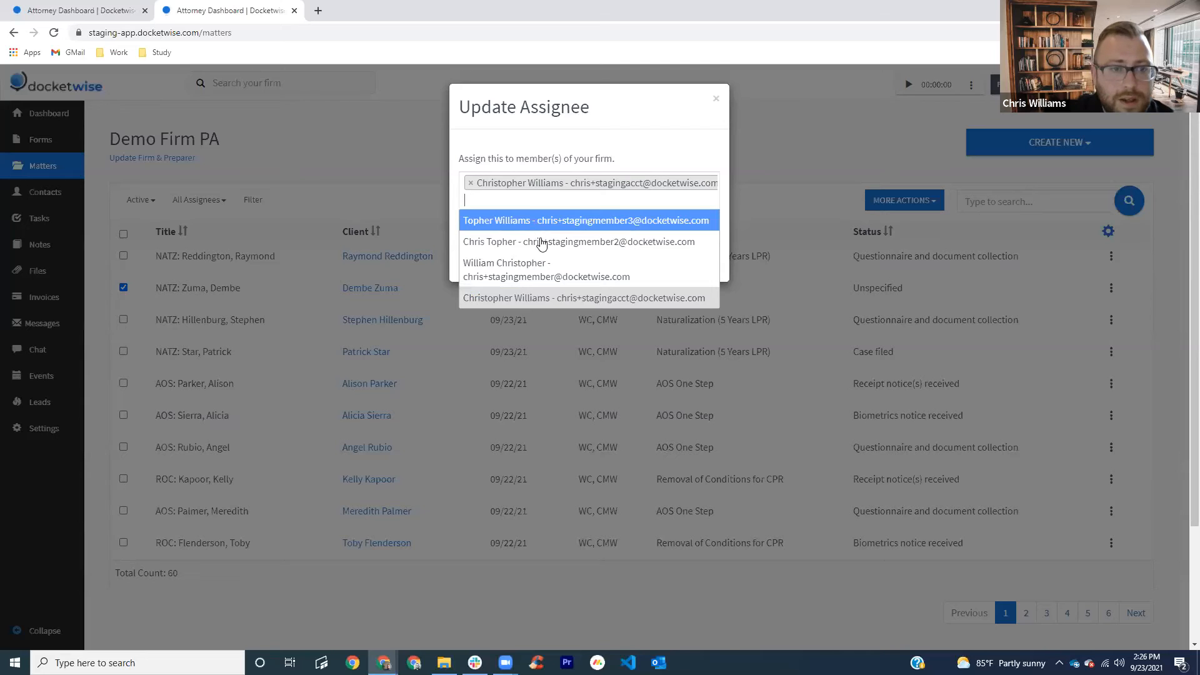
pyautogui.click(537, 242)
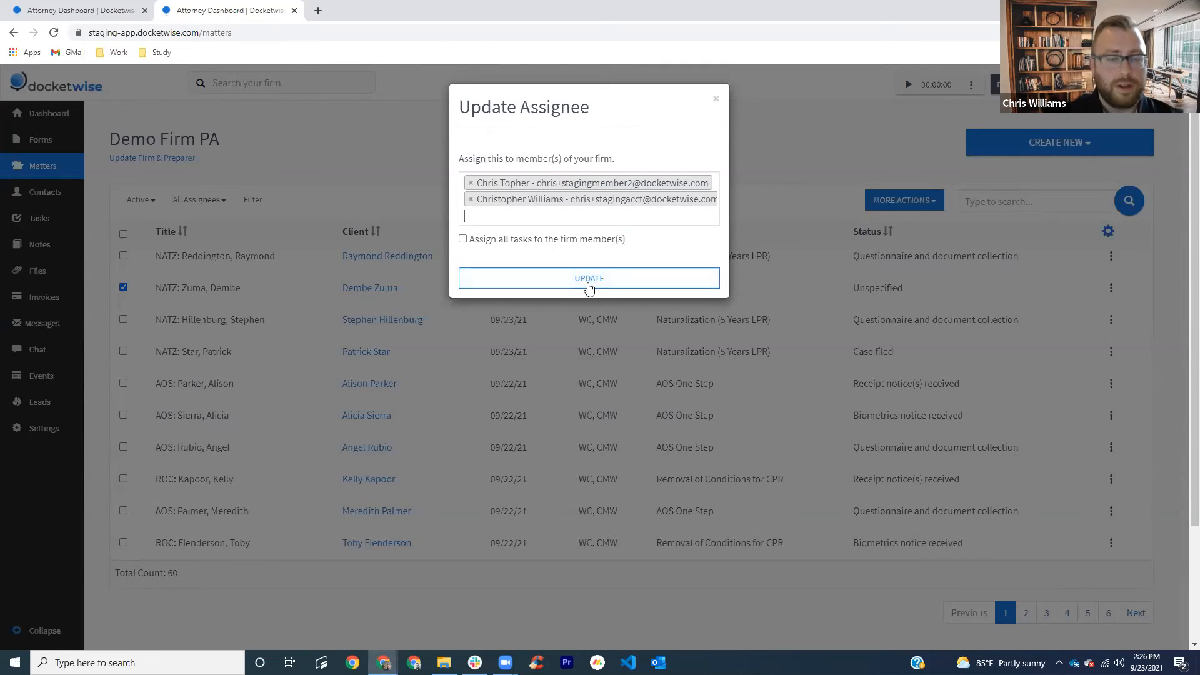
pyautogui.click(588, 286)
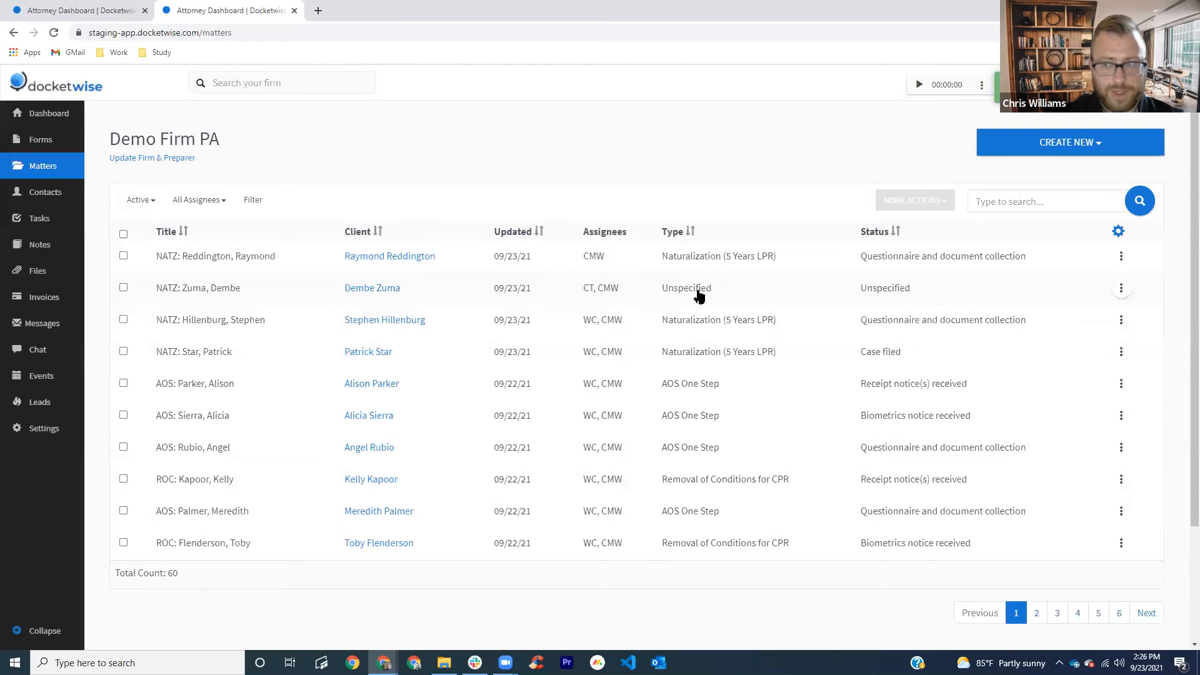
# Step: Set the type of the matter with Unspecified type to Naturalization (5 Years LPR), keeping the Questionnaire and Document Collection status, and save the matter
pyautogui.click(224, 292)
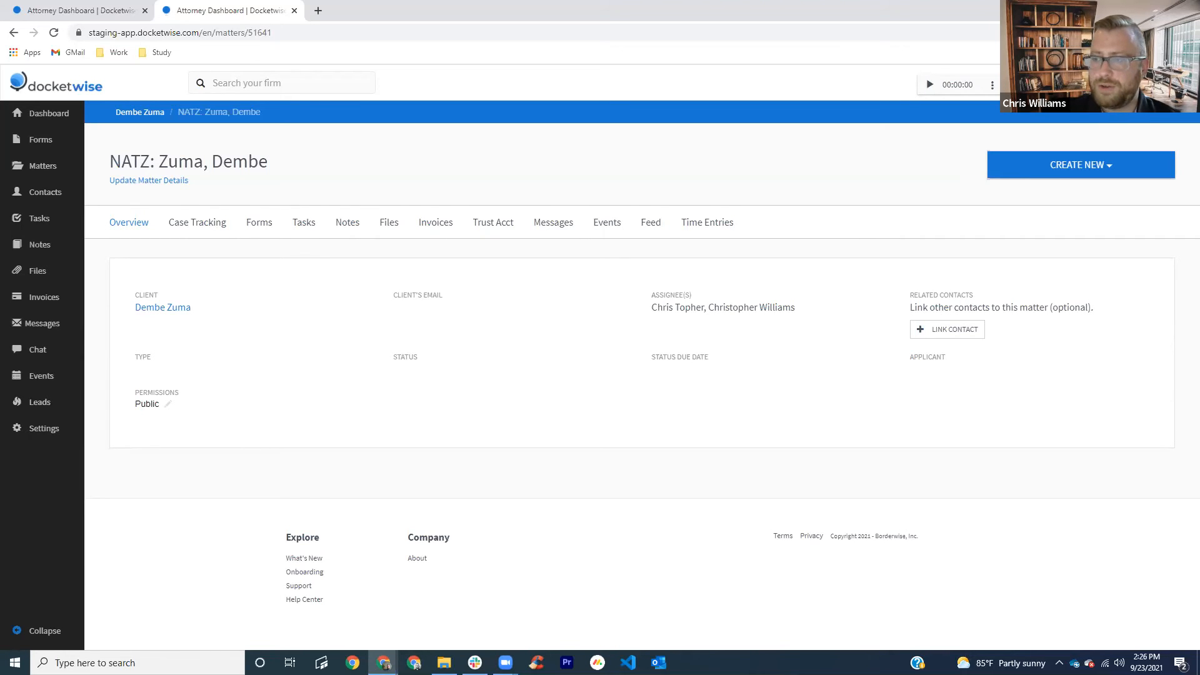
pyautogui.click(152, 182)
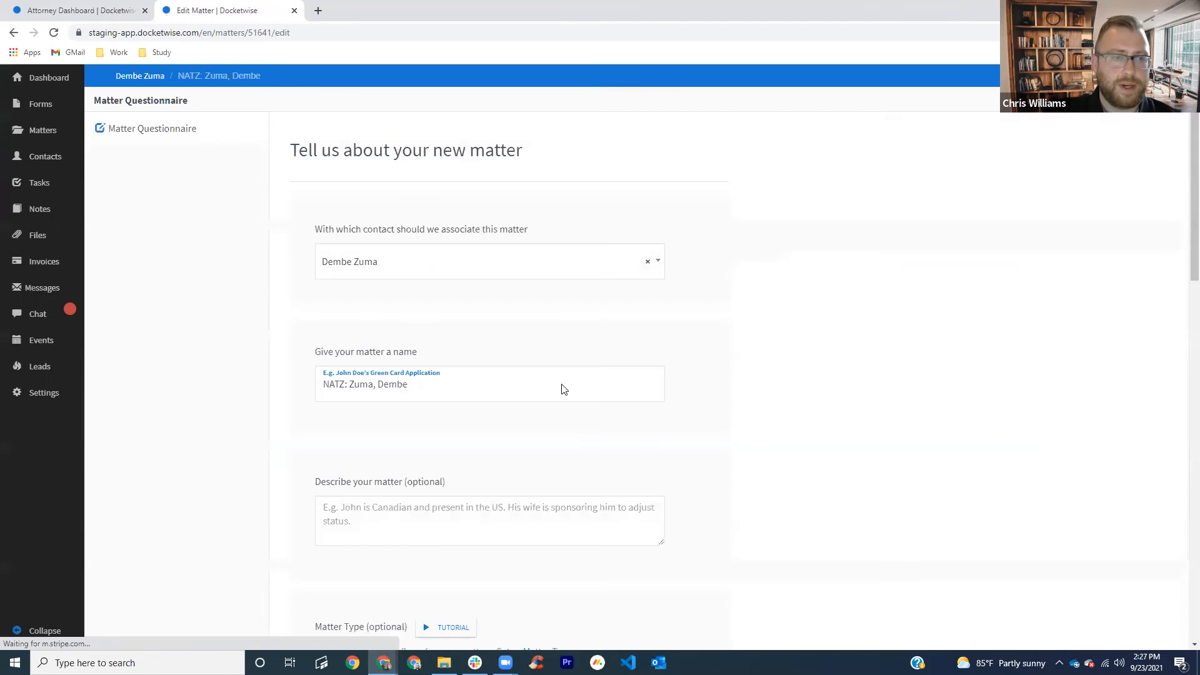
pyautogui.scroll(-5, 564, 390)
pyautogui.click(488, 373)
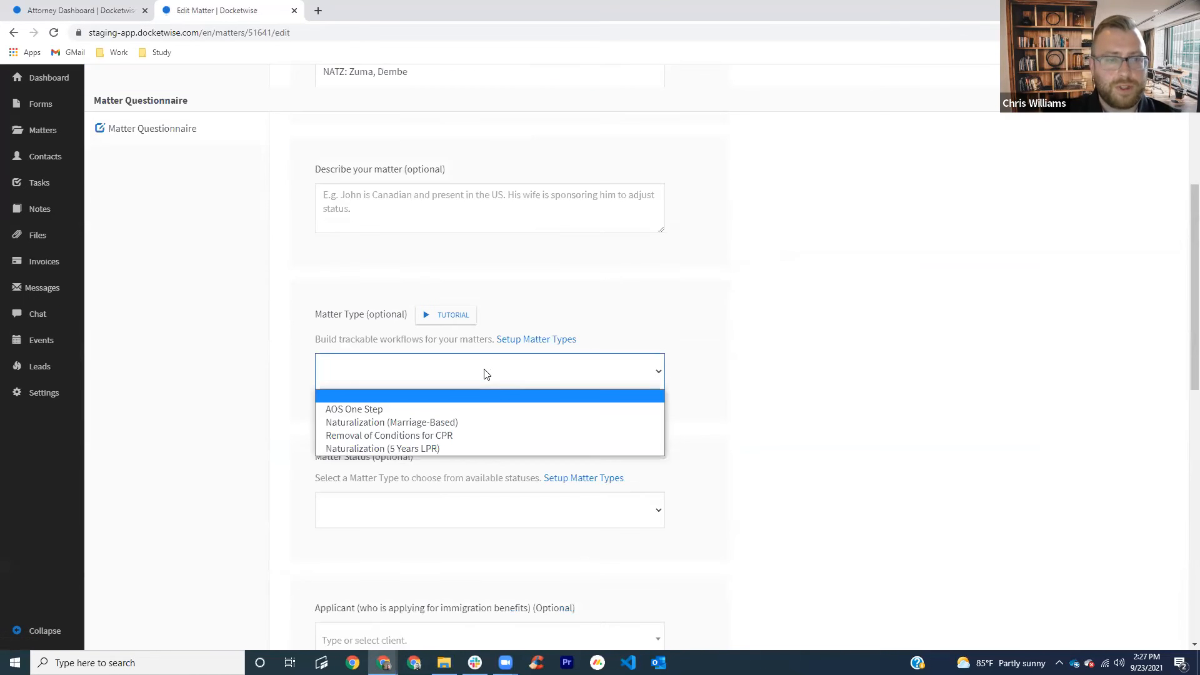
pyautogui.click(447, 449)
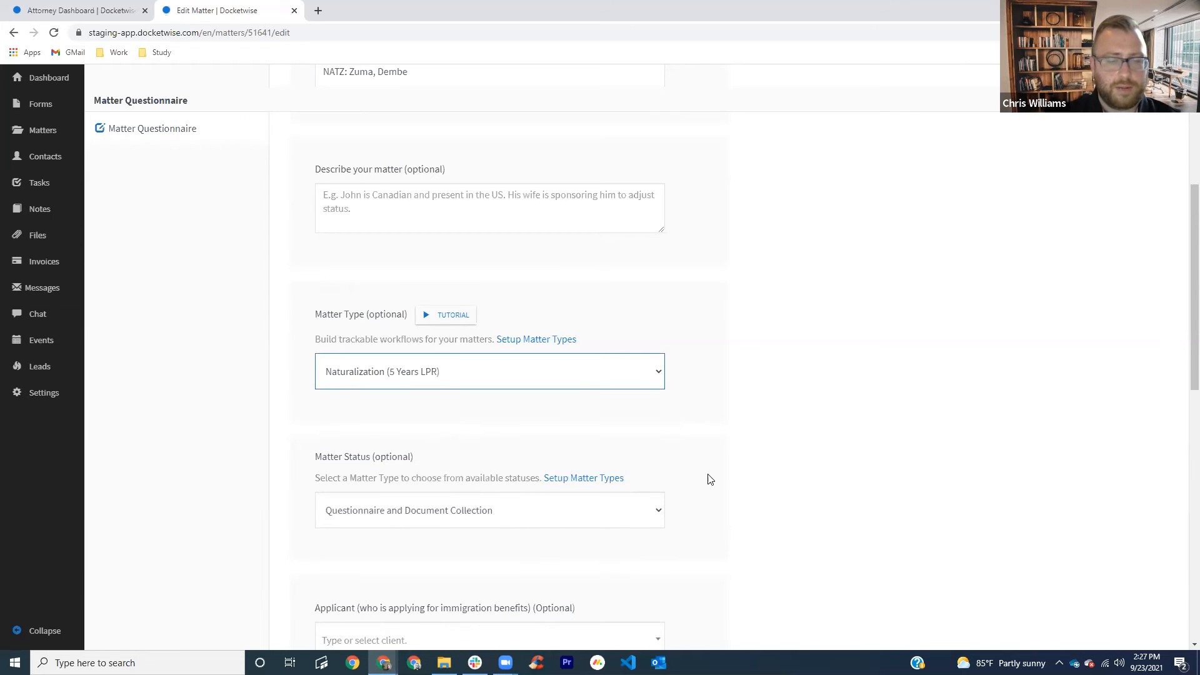
pyautogui.scroll(-2, 718, 476)
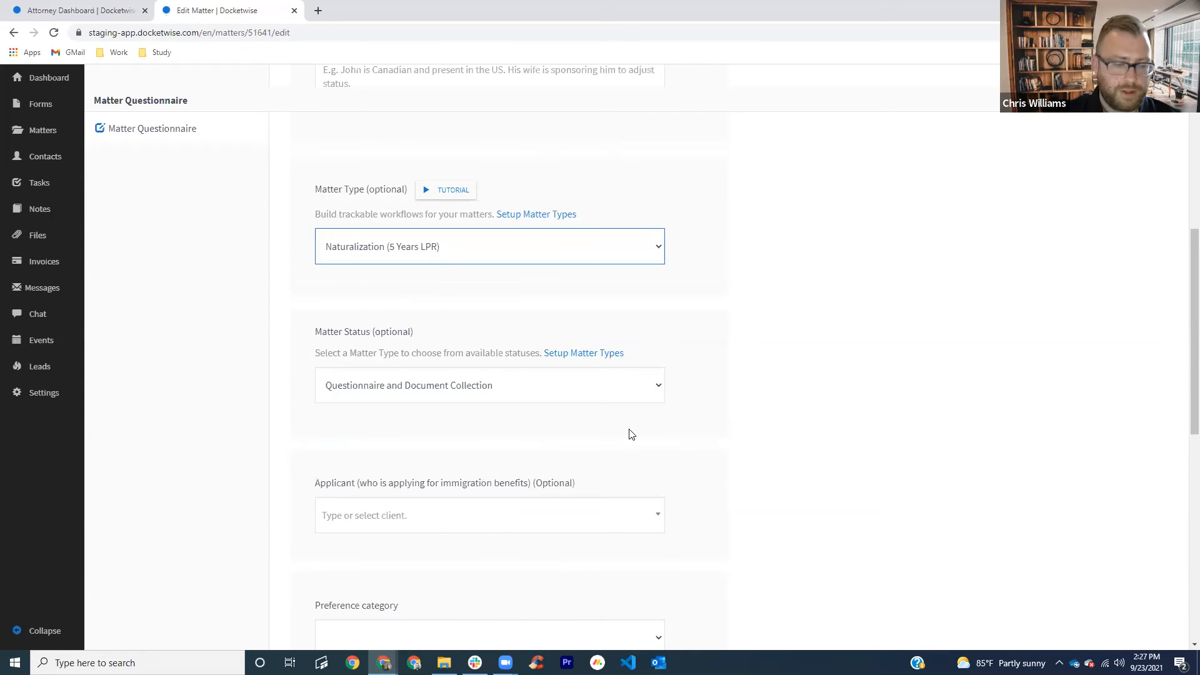
pyautogui.scroll(-1, 931, 478)
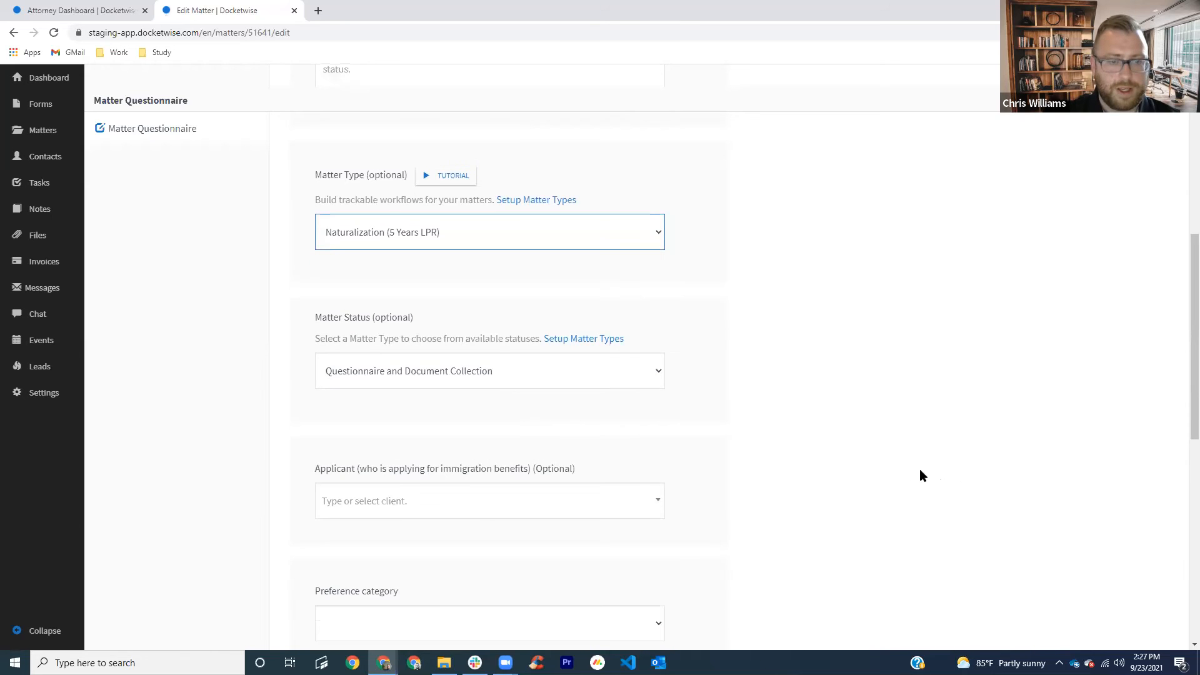
pyautogui.scroll(-9, 736, 469)
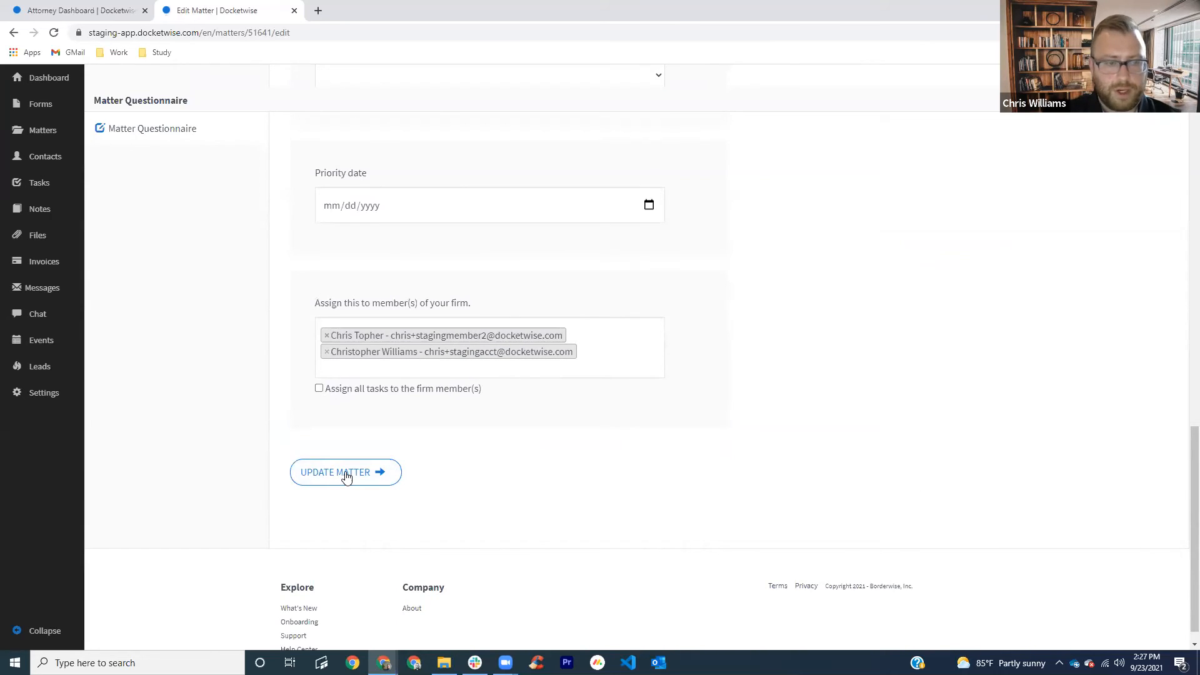
pyautogui.click(347, 477)
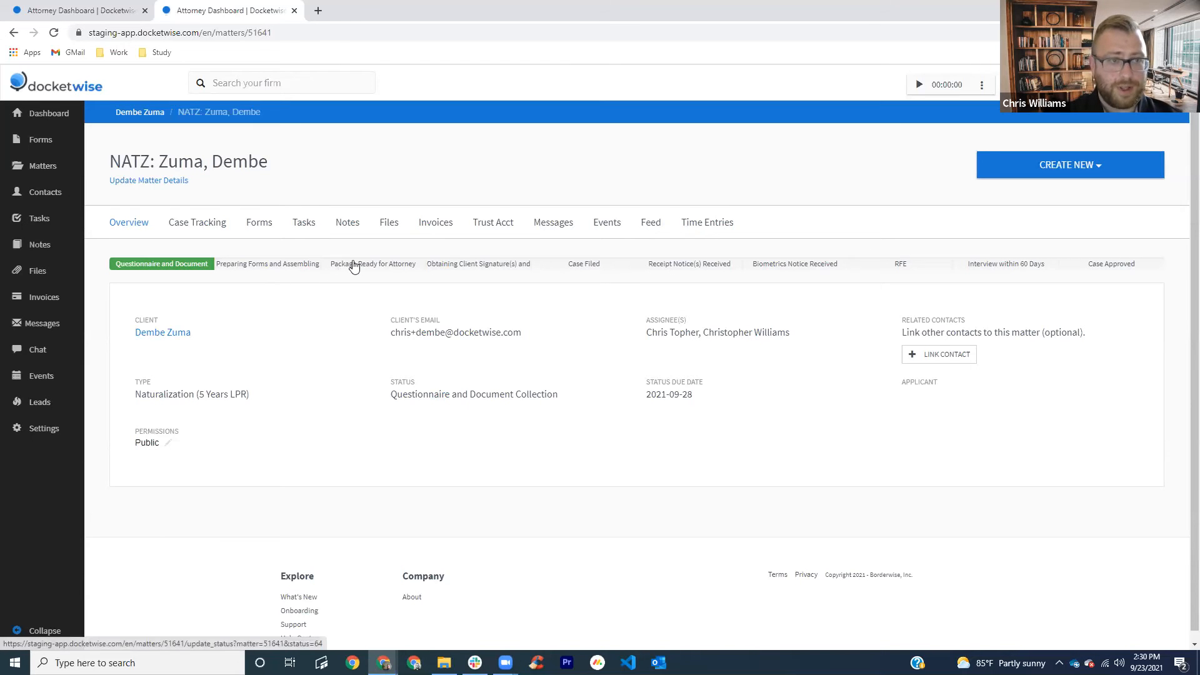
# Step: Review the matter's task list and read the Welcome to Our Firm! message in its messages, then return to the matter
pyautogui.click(311, 232)
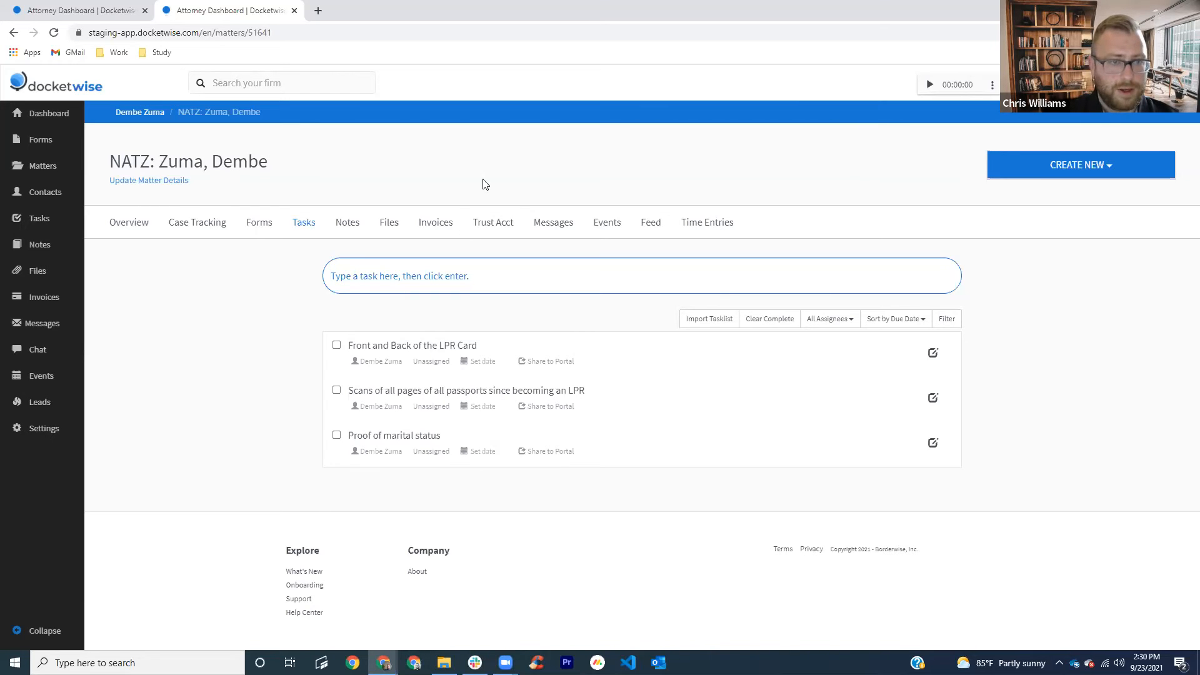
pyautogui.click(553, 232)
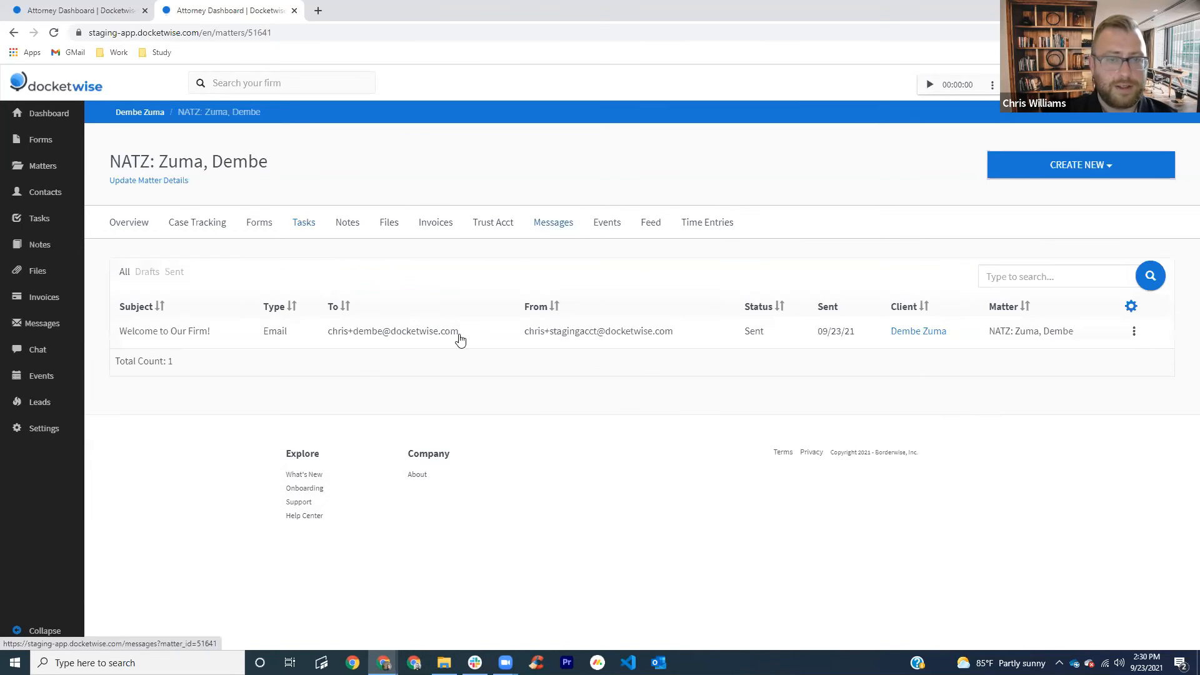
pyautogui.click(558, 335)
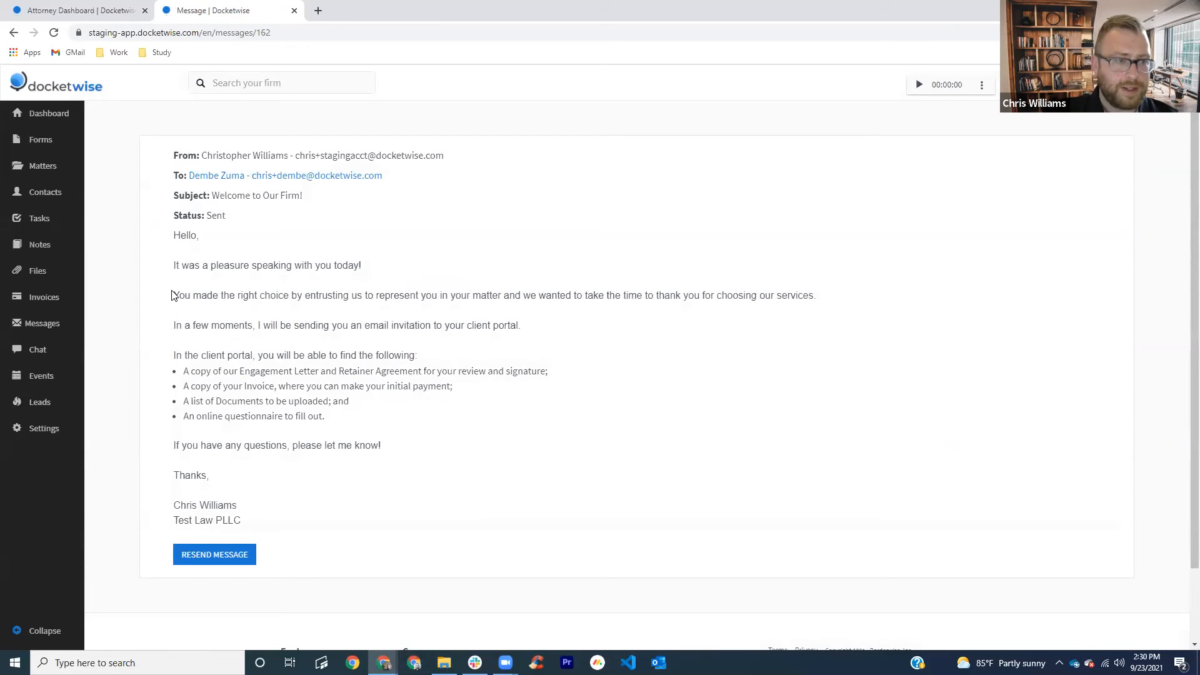
pyautogui.moveTo(366, 294); pyautogui.dragTo(384, 325)
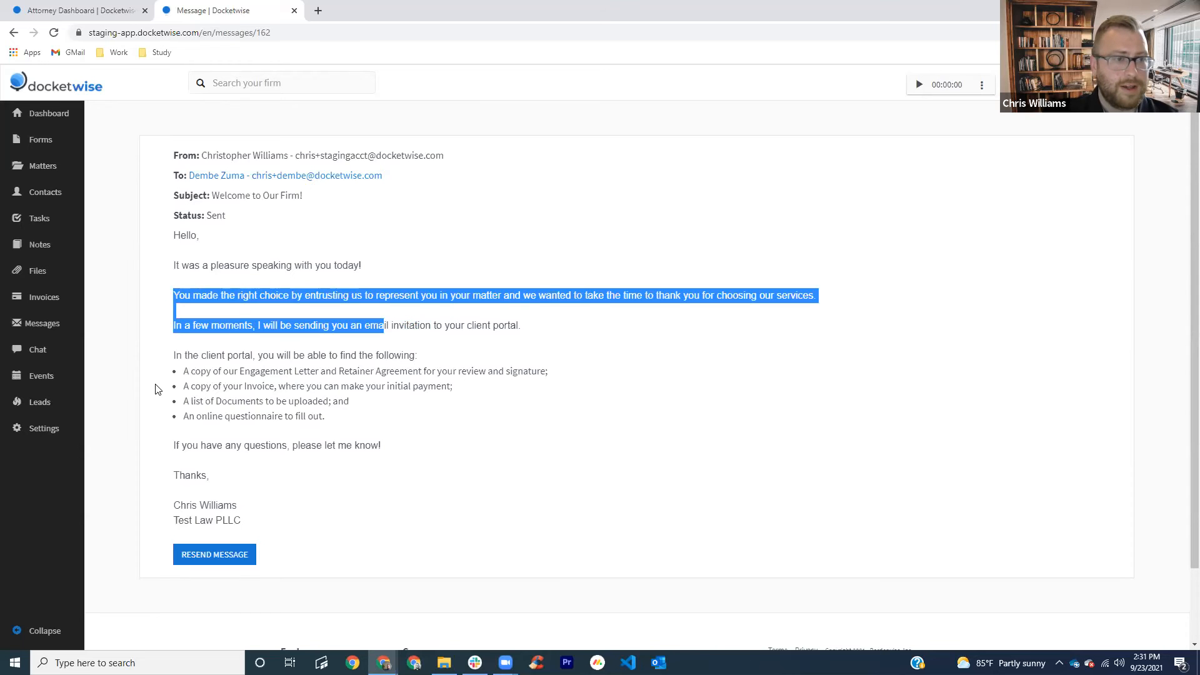
pyautogui.moveTo(176, 361); pyautogui.dragTo(223, 417)
pyautogui.moveTo(339, 424); pyautogui.dragTo(323, 445)
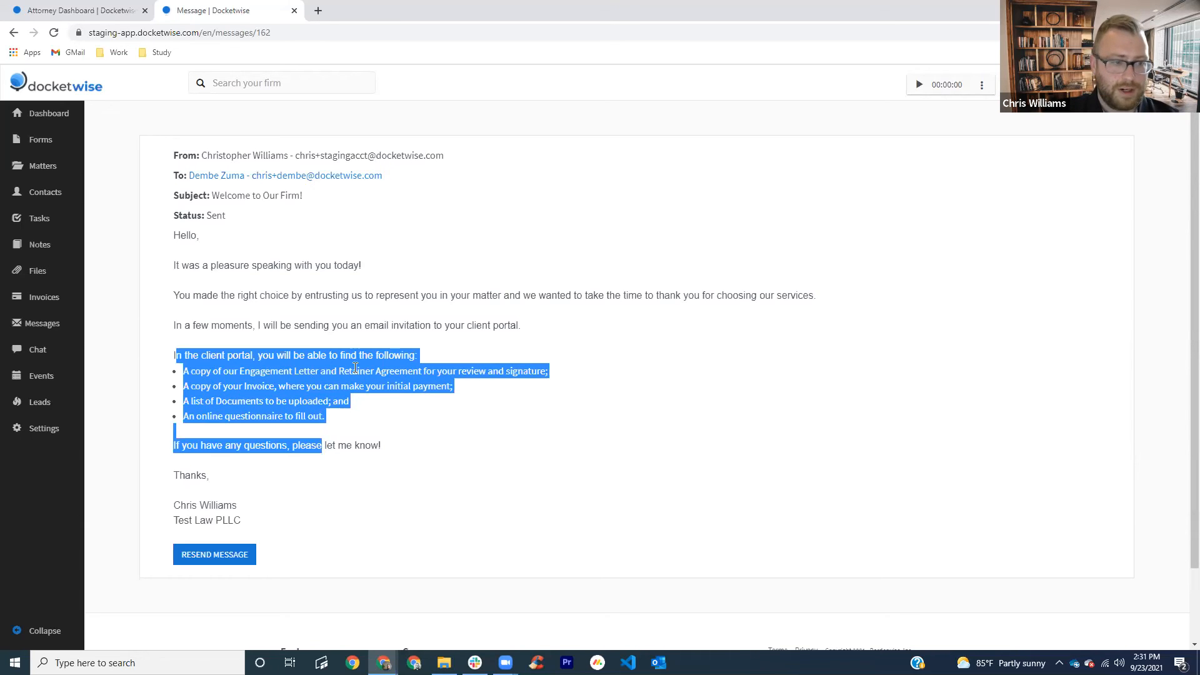
pyautogui.click(14, 33)
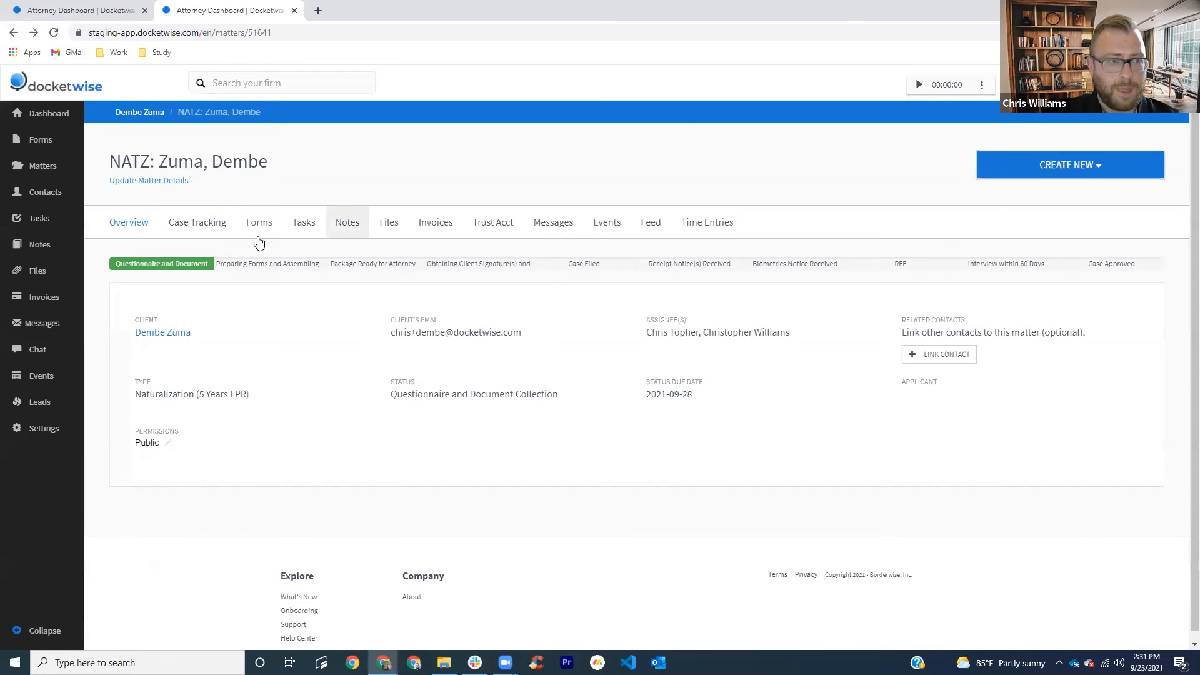
pyautogui.click(124, 331)
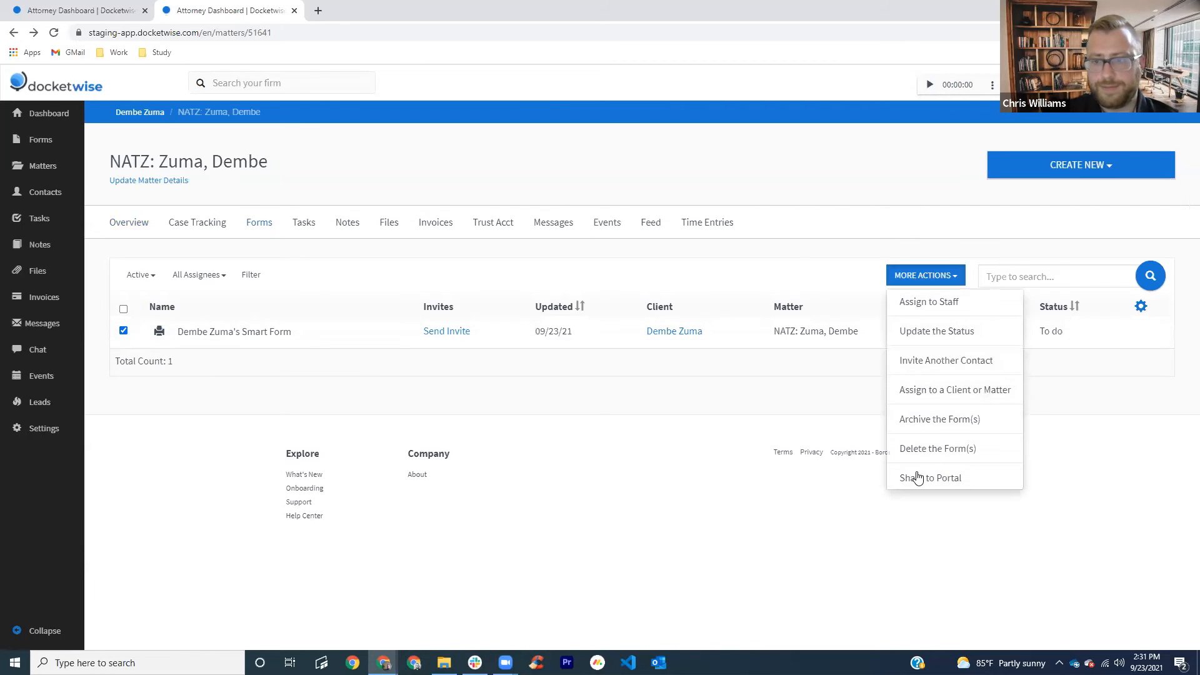
pyautogui.click(931, 477)
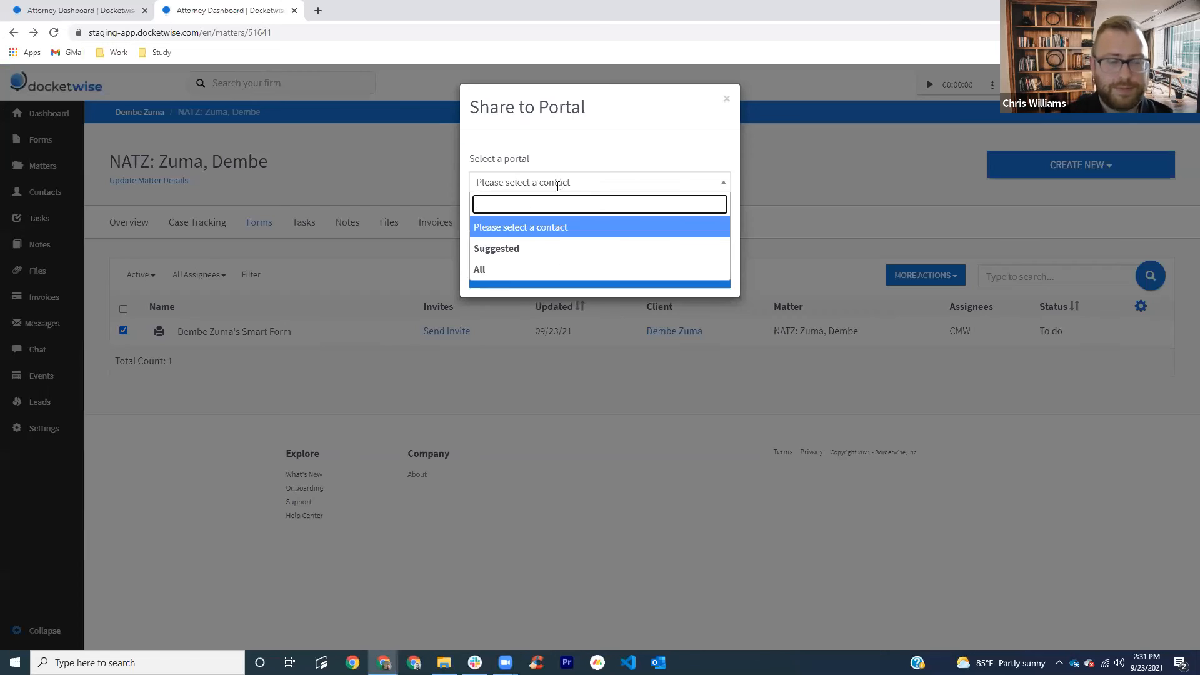
pyautogui.click(692, 236)
pyautogui.click(750, 150)
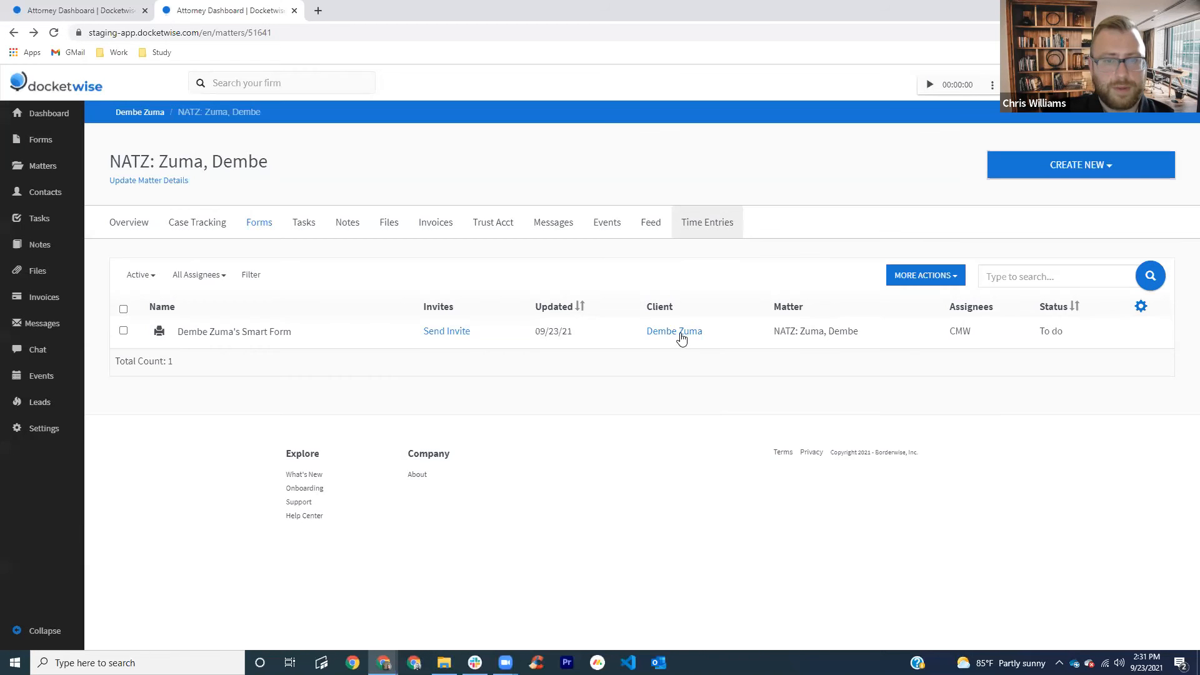
# Step: Allow portal access for the matter's client and send the client a portal invitation
pyautogui.click(670, 333)
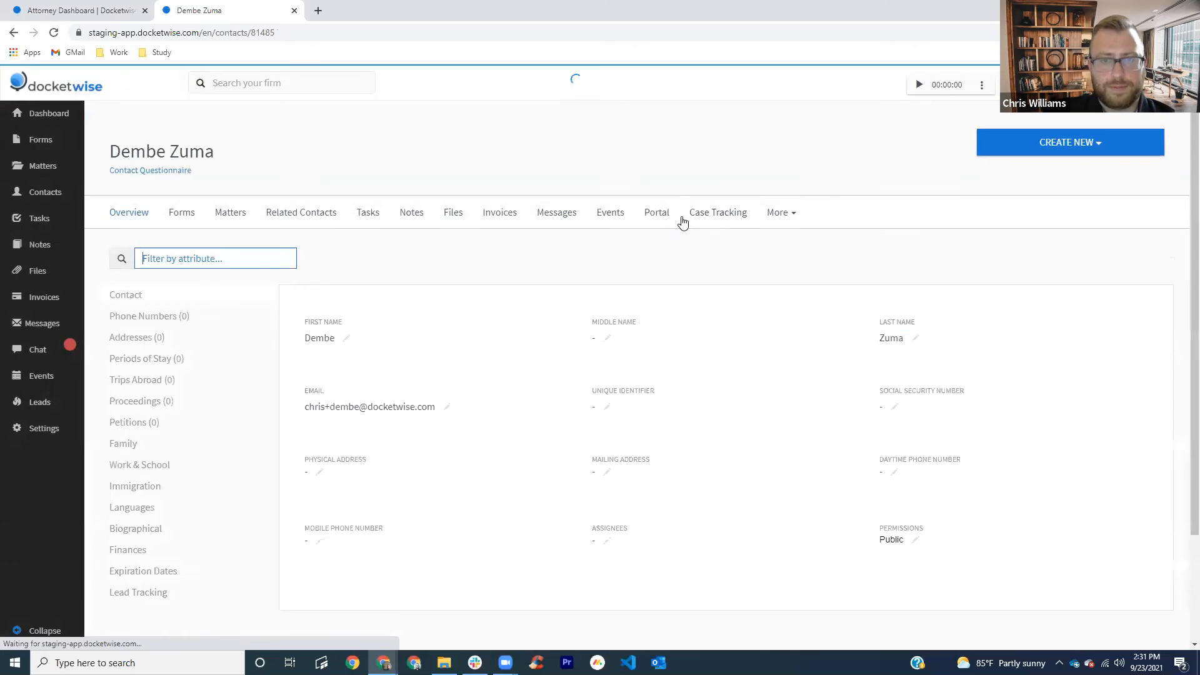
pyautogui.click(657, 212)
pyautogui.click(122, 257)
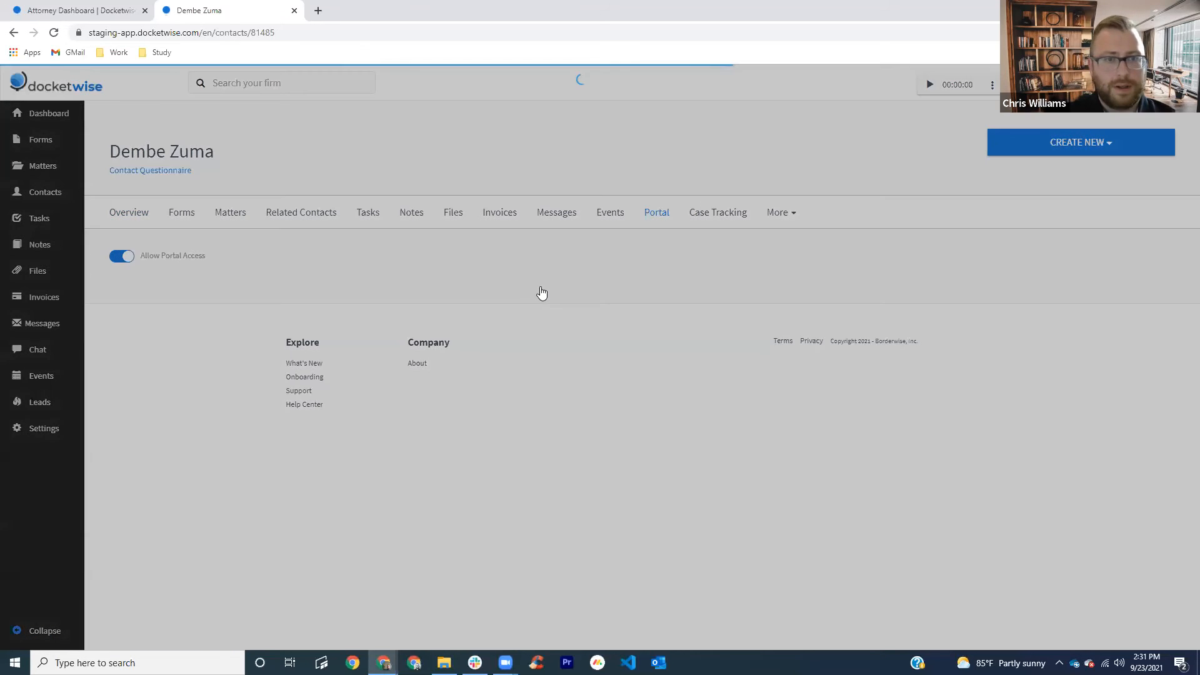
pyautogui.click(541, 289)
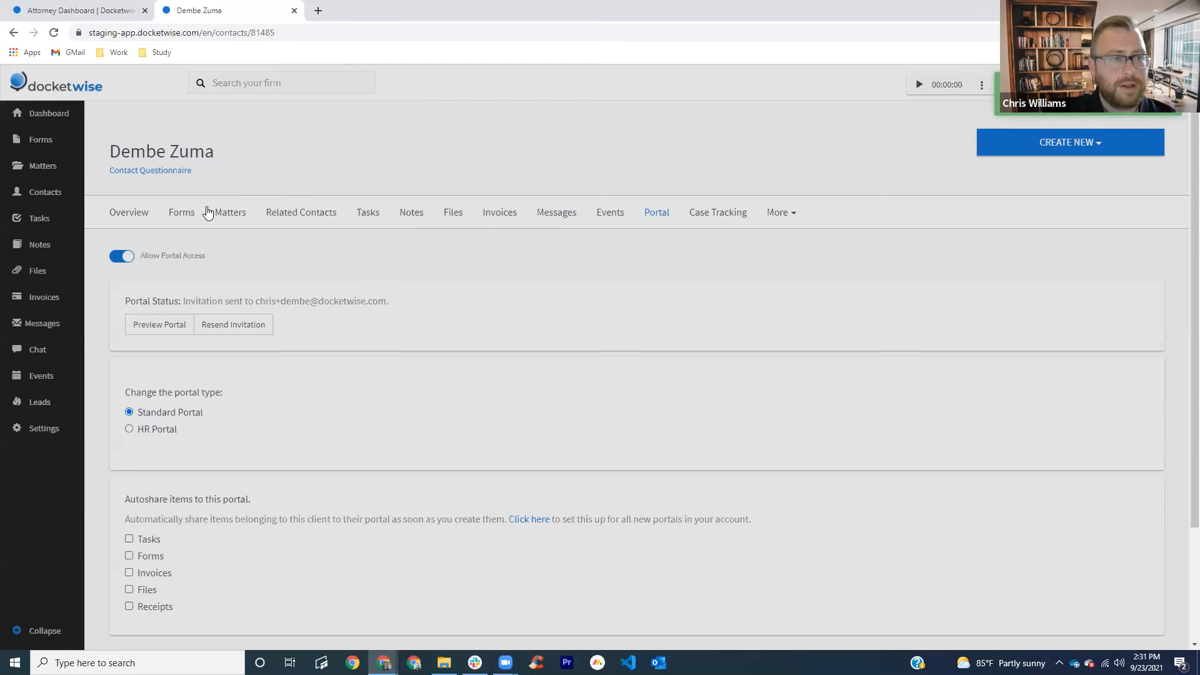
# Step: Return to the client's naturalization matter and share its Smart Form to the client's portal
pyautogui.click(220, 213)
pyautogui.click(197, 321)
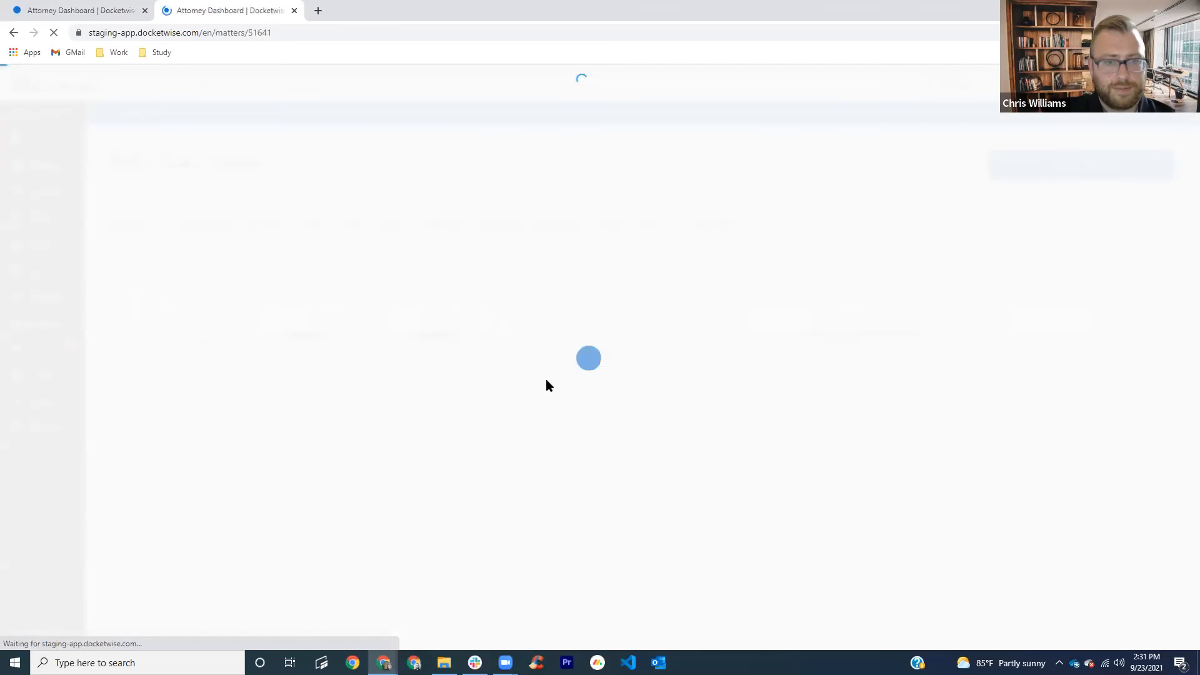
pyautogui.click(267, 223)
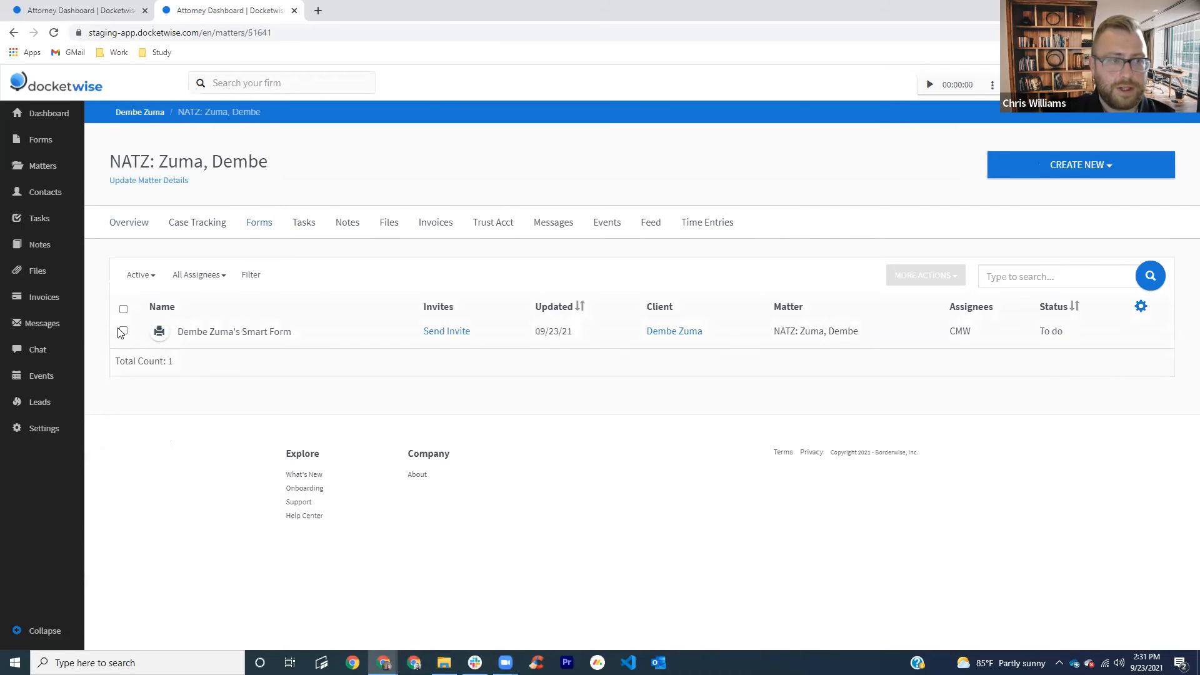
pyautogui.click(123, 332)
pyautogui.click(944, 280)
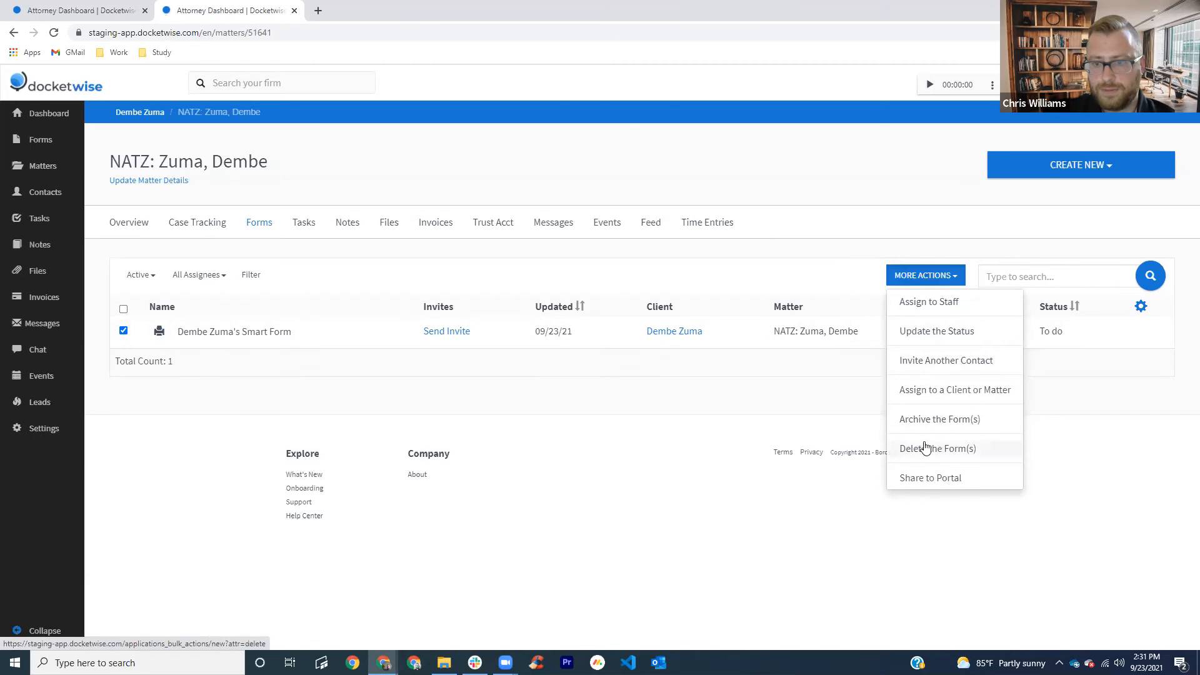
pyautogui.click(928, 479)
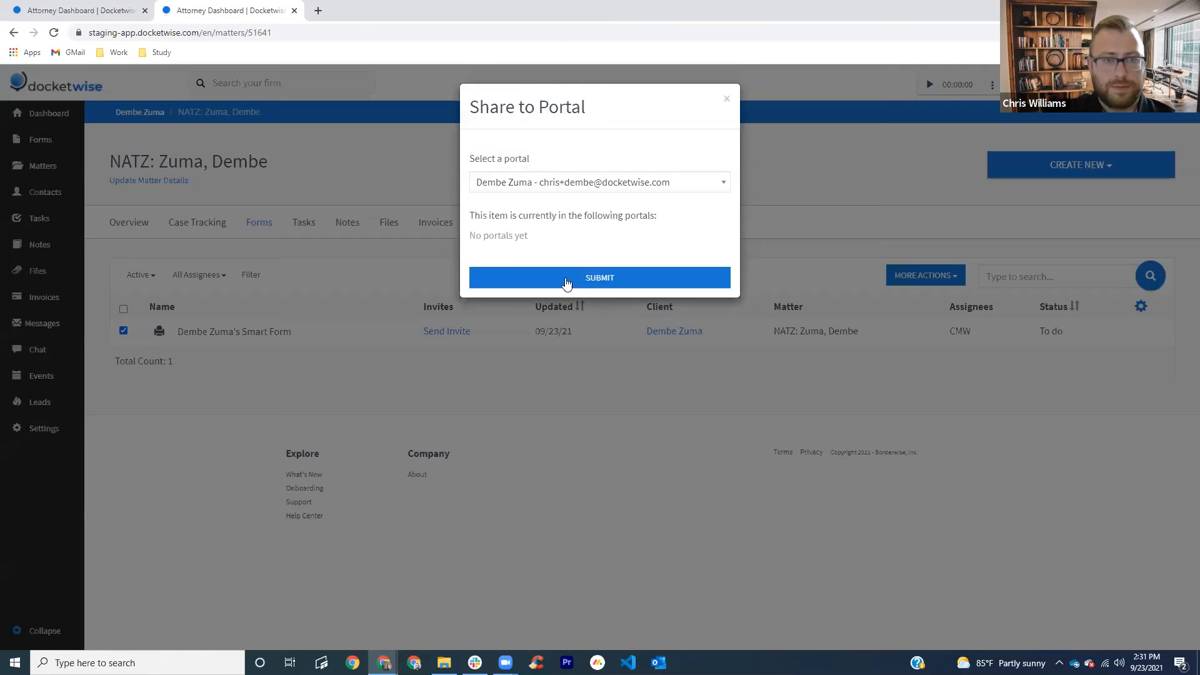
pyautogui.click(566, 280)
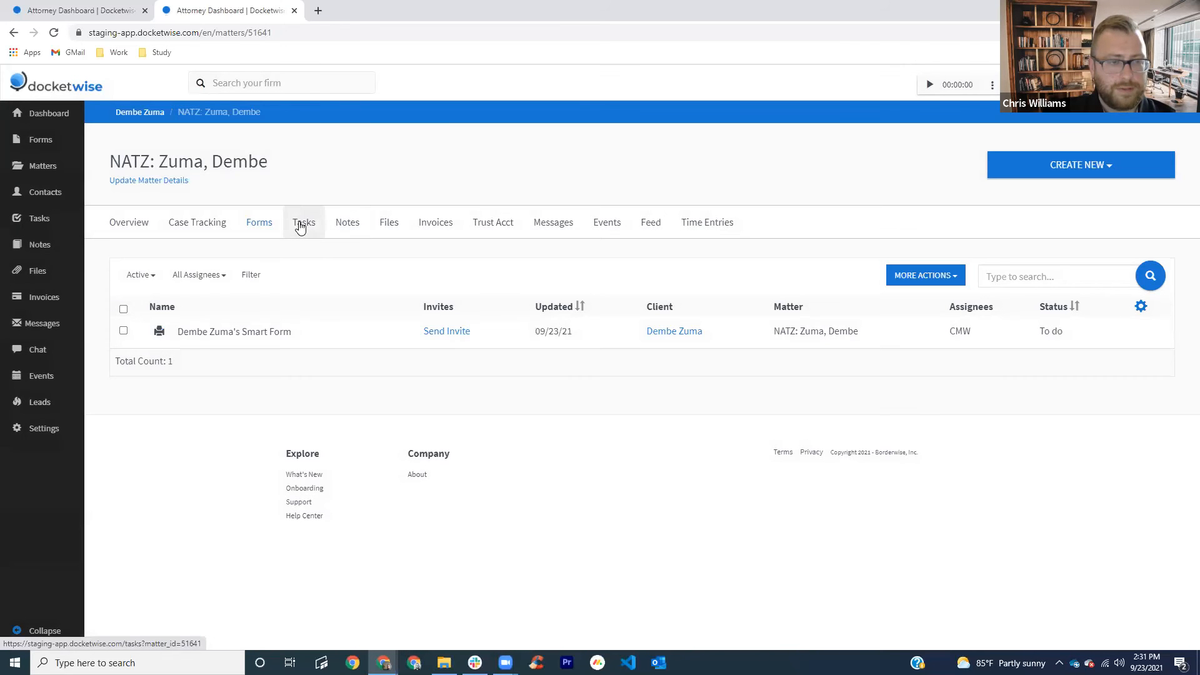
# Step: Share the matter's task for scans of all passport pages to the client's portal
pyautogui.click(298, 223)
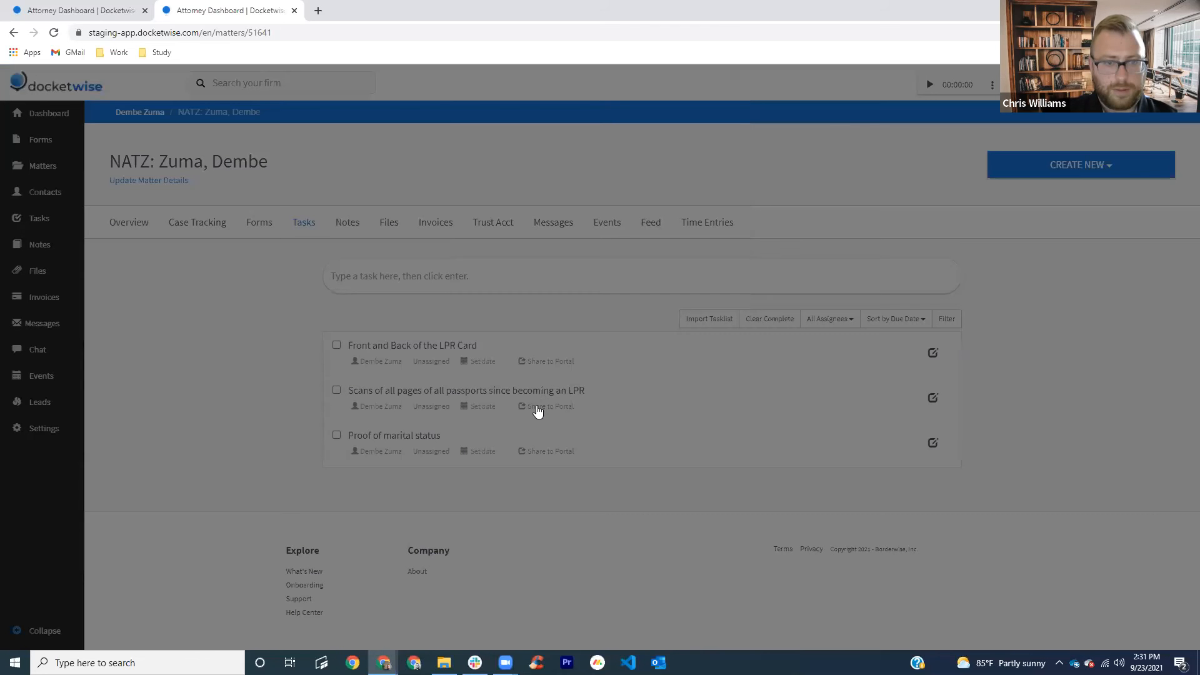
pyautogui.click(538, 407)
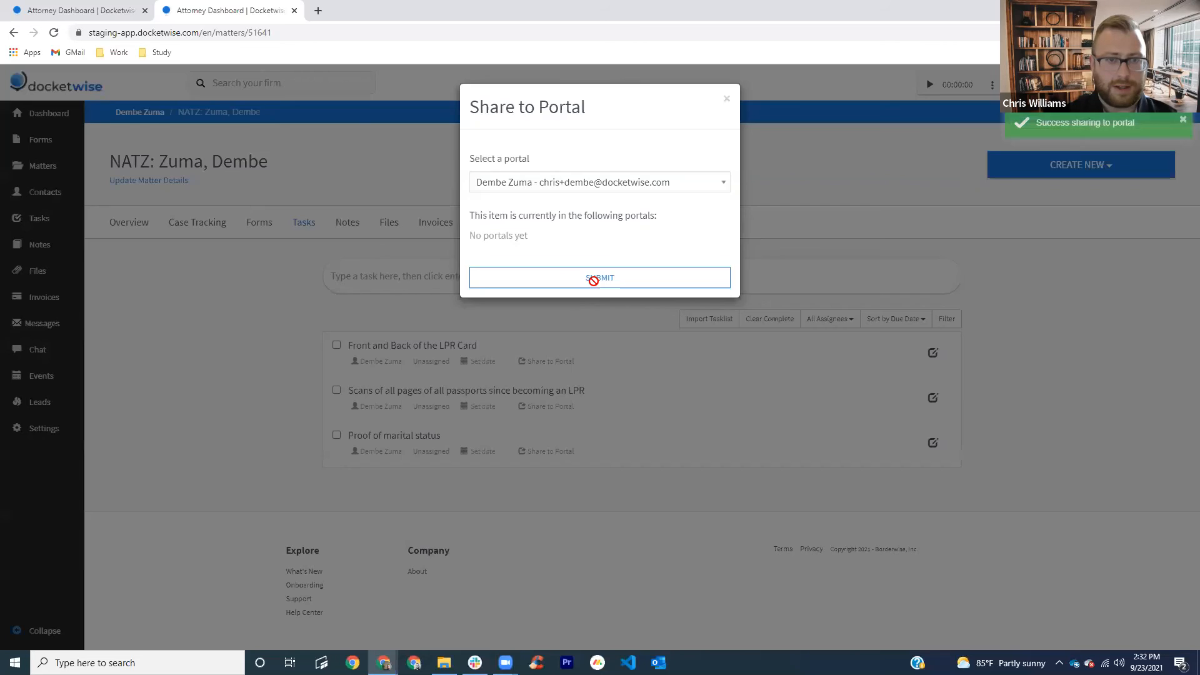
pyautogui.click(593, 278)
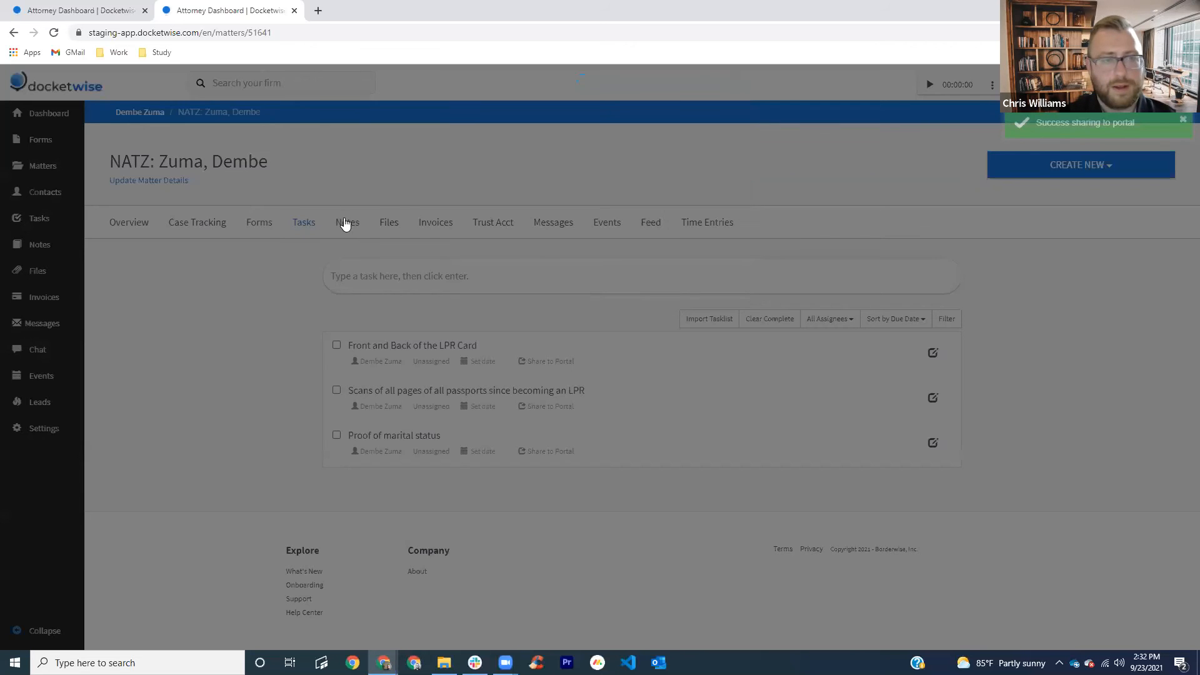
# Step: Share Retainer Agreement.pdf, Engagement Letter.pdf and the matter's invoice to the client's portal
pyautogui.click(389, 224)
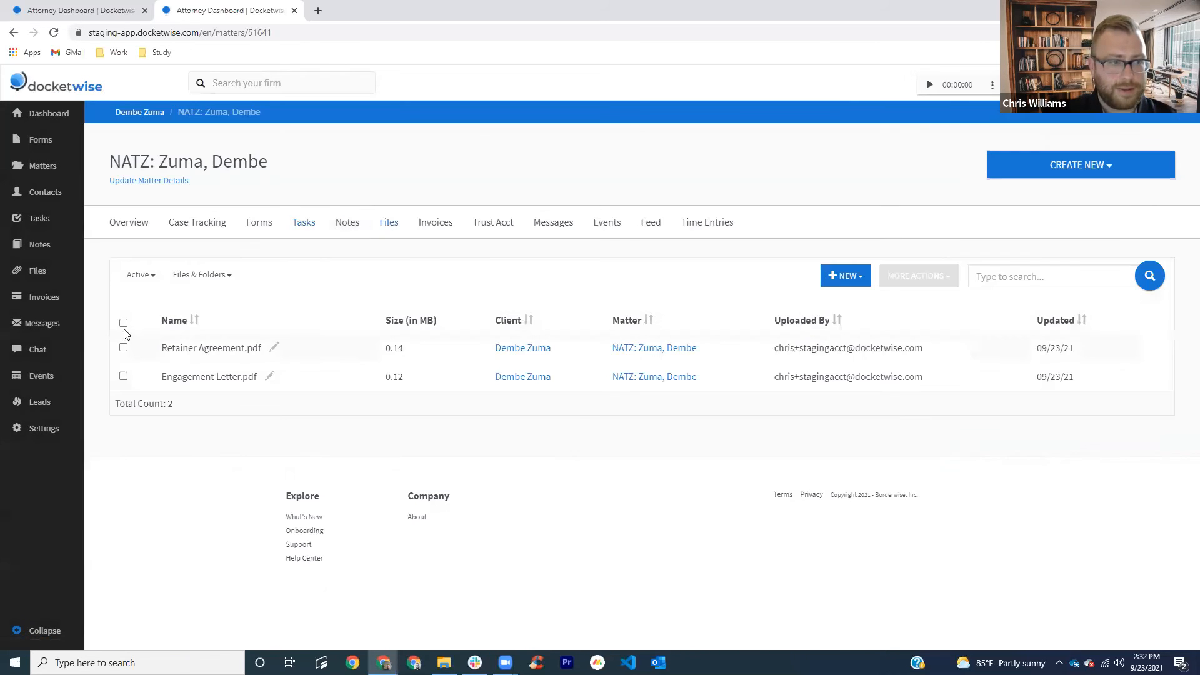
pyautogui.click(123, 323)
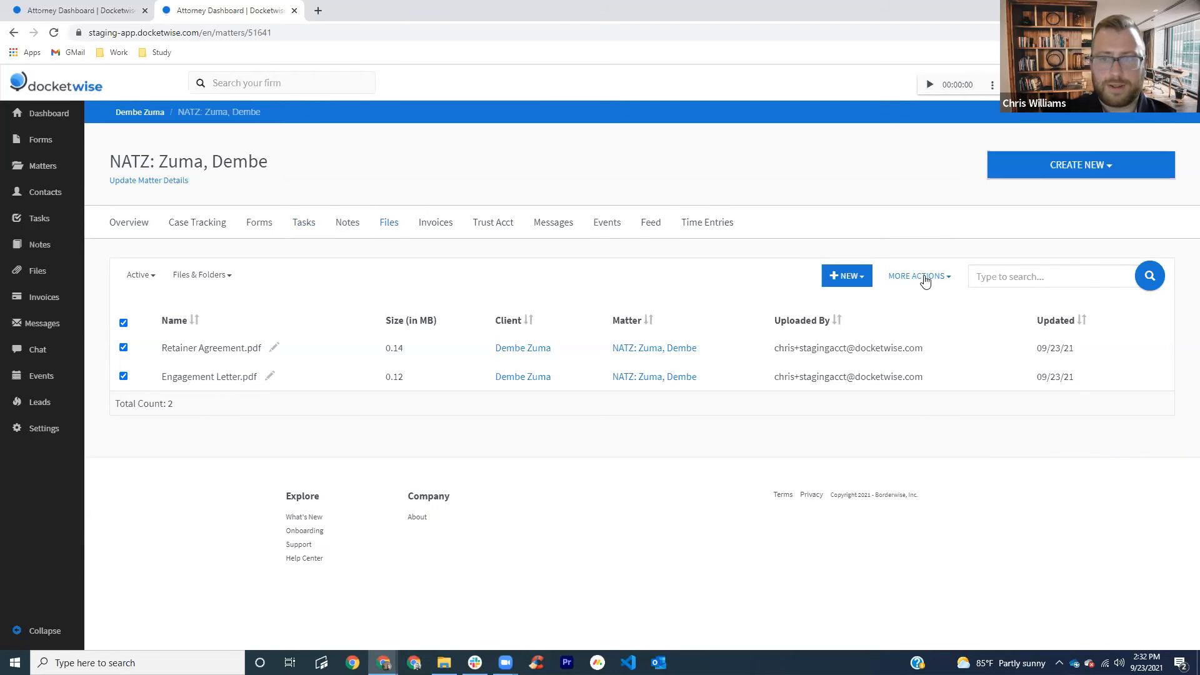
pyautogui.click(912, 280)
pyautogui.click(934, 417)
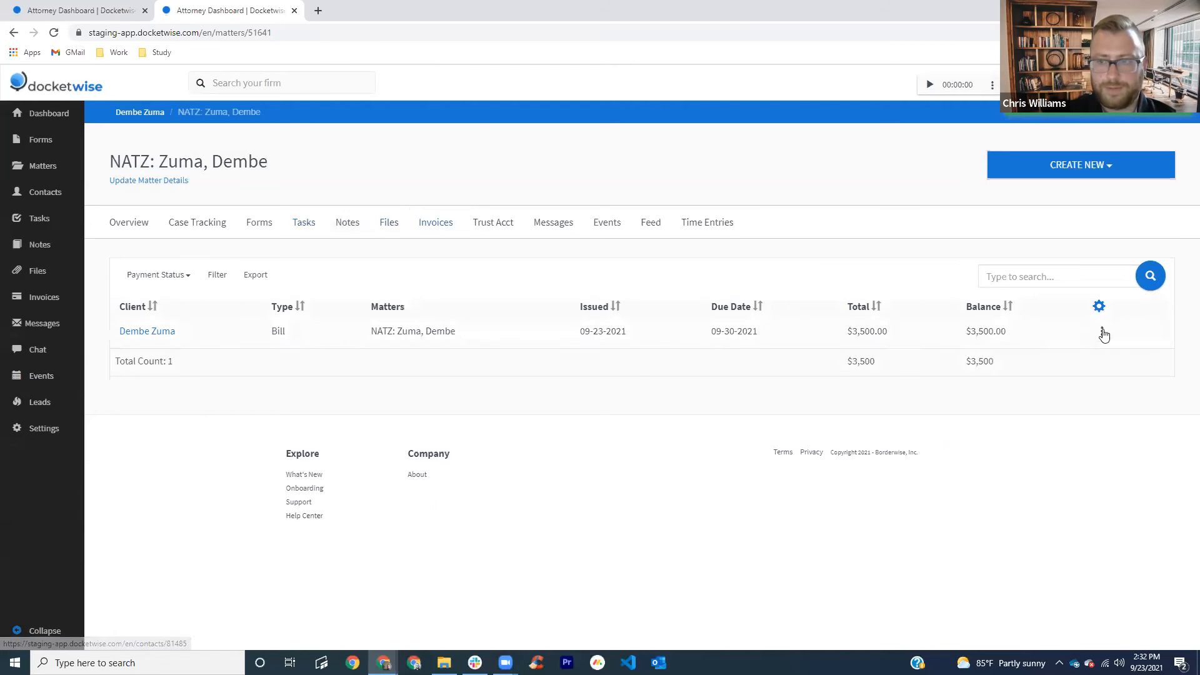
pyautogui.click(1094, 331)
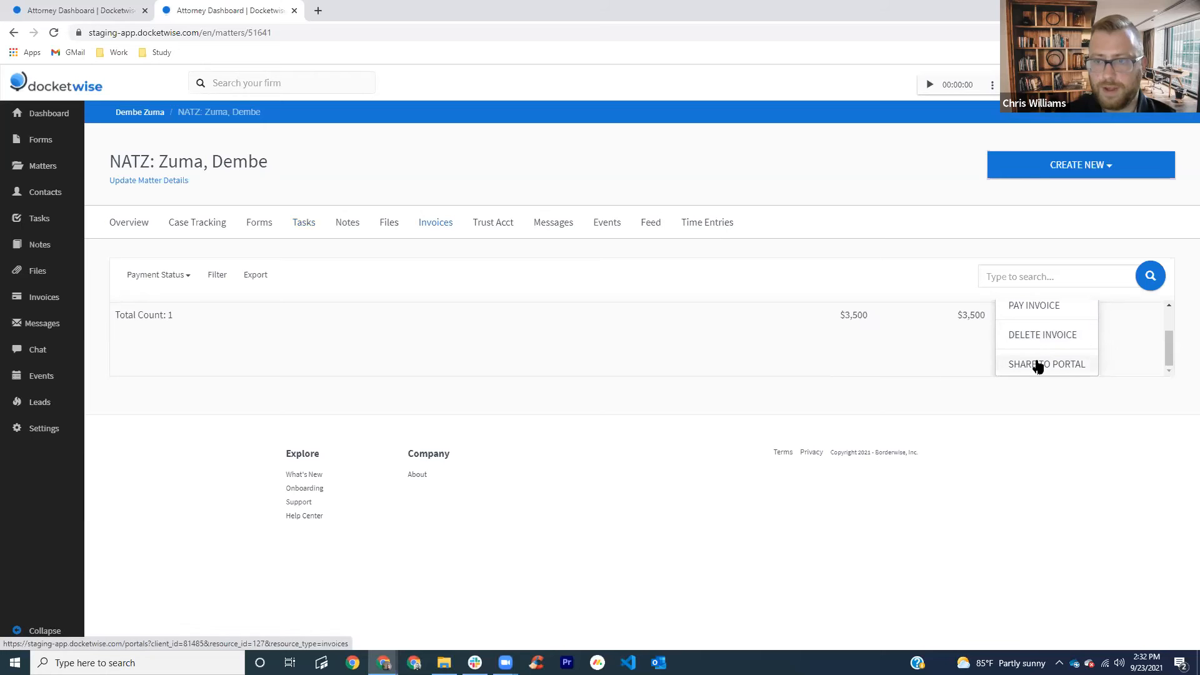
pyautogui.click(1043, 363)
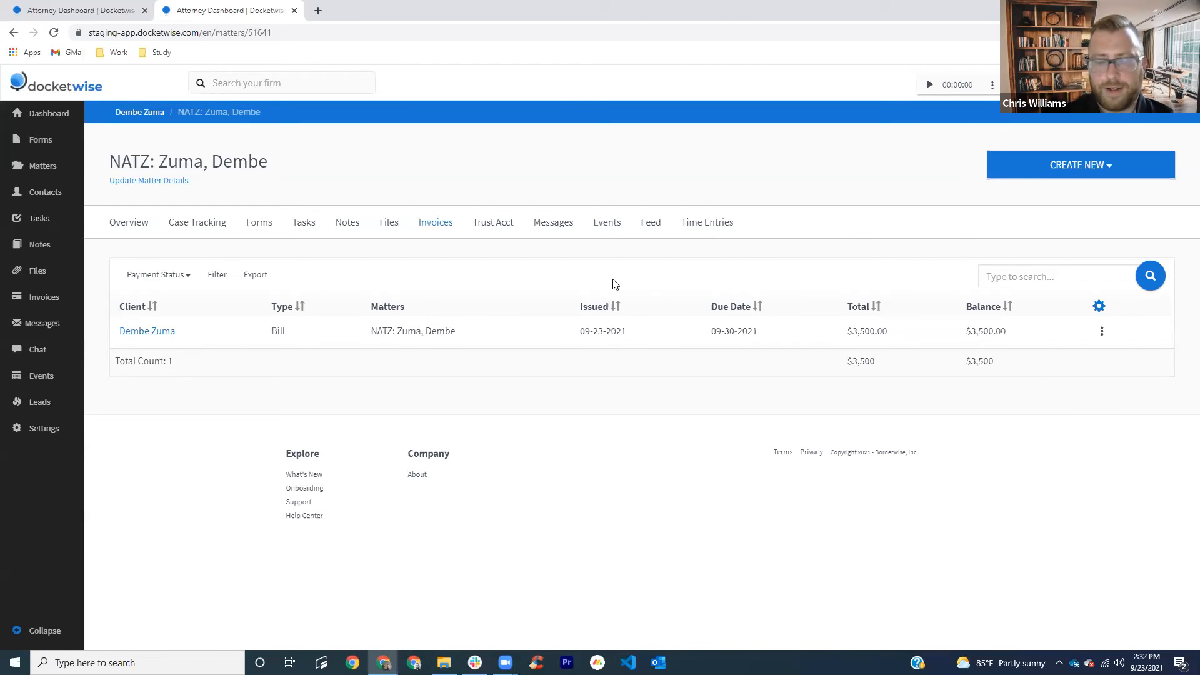
# Step: Mark the matter's LPR card, passport scans and marital status tasks as complete
pyautogui.click(136, 230)
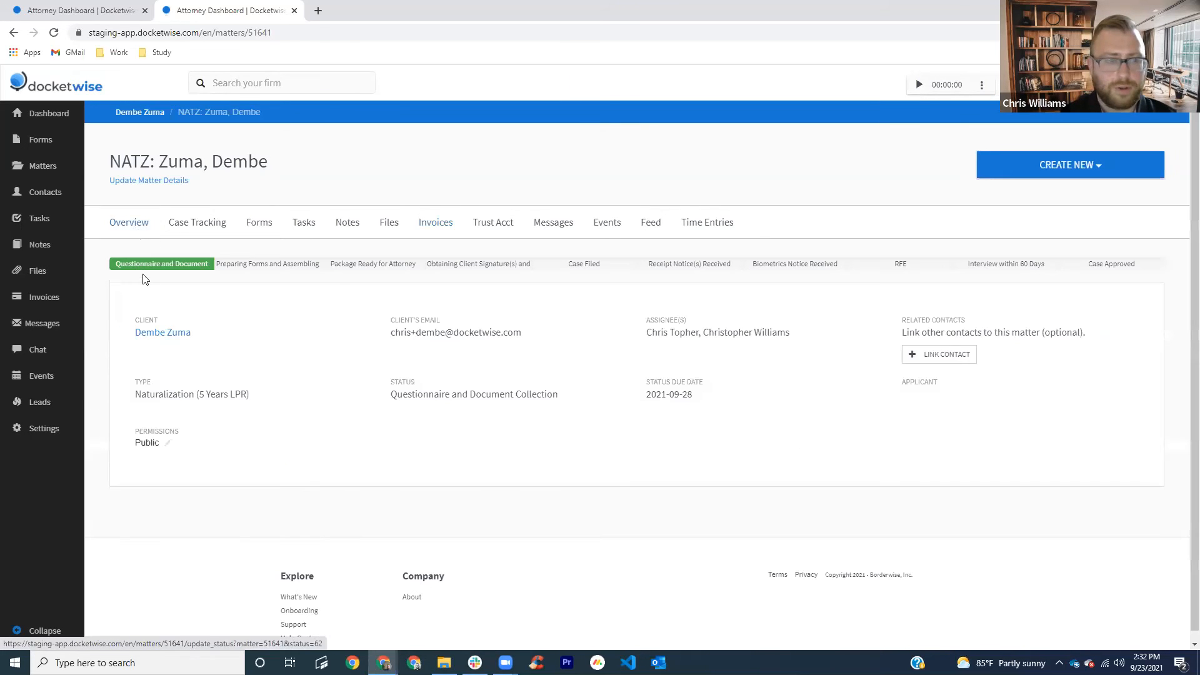
pyautogui.click(300, 242)
pyautogui.click(337, 345)
pyautogui.click(337, 391)
pyautogui.click(336, 435)
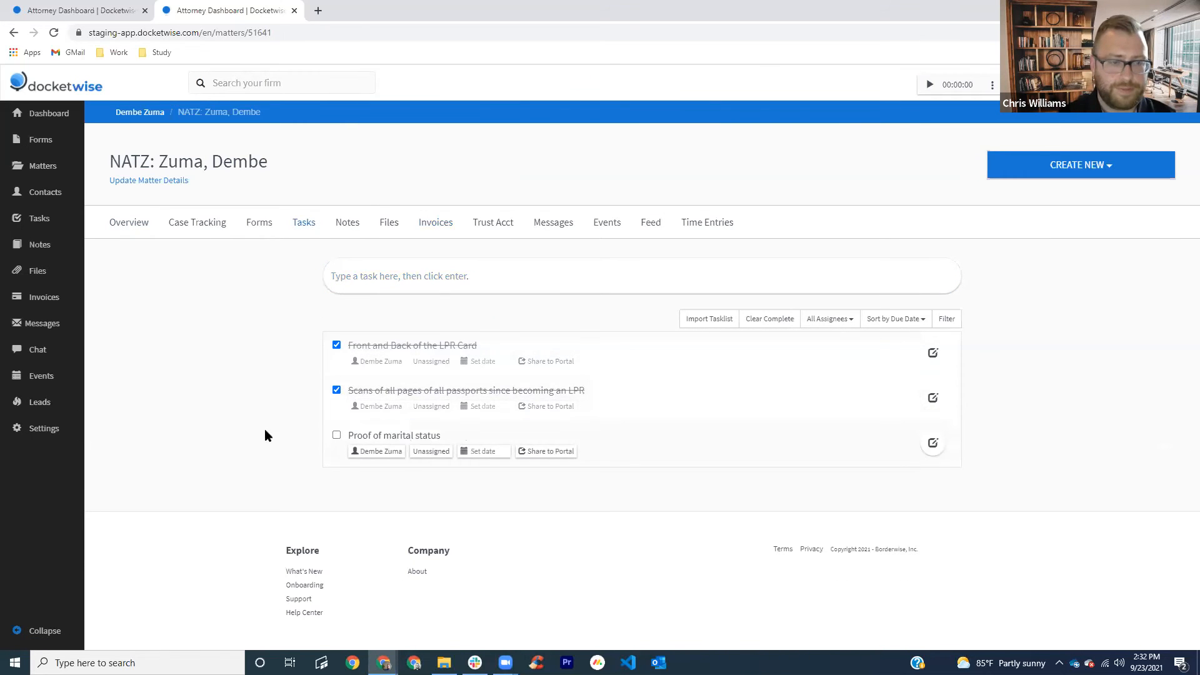
# Step: Advance the matter's status to Preparing Forms and Assembling Package and review the tasks added for that stage
pyautogui.click(132, 223)
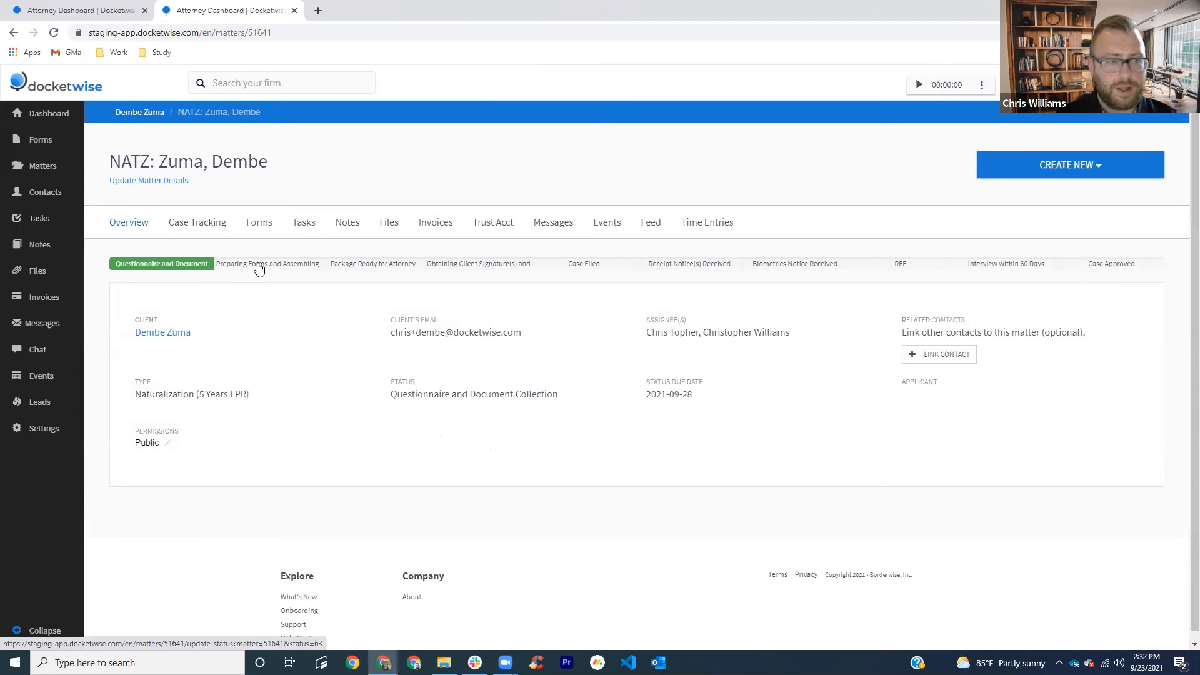
pyautogui.click(260, 265)
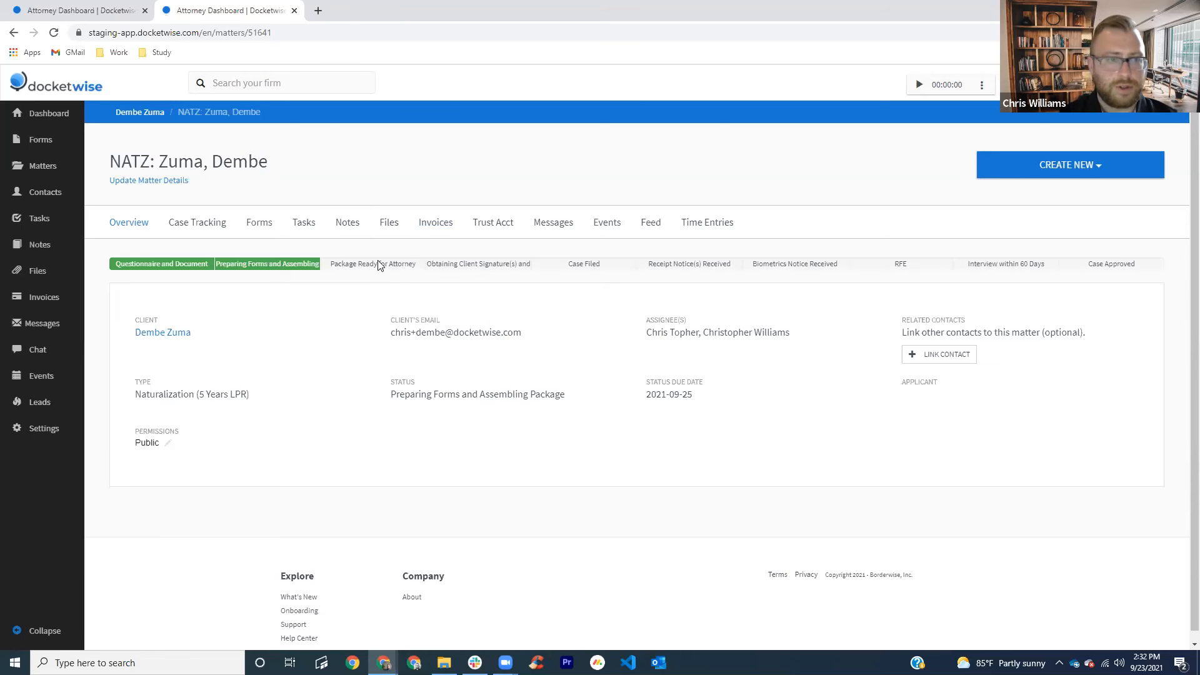
pyautogui.click(305, 224)
pyautogui.scroll(-1, 656, 300)
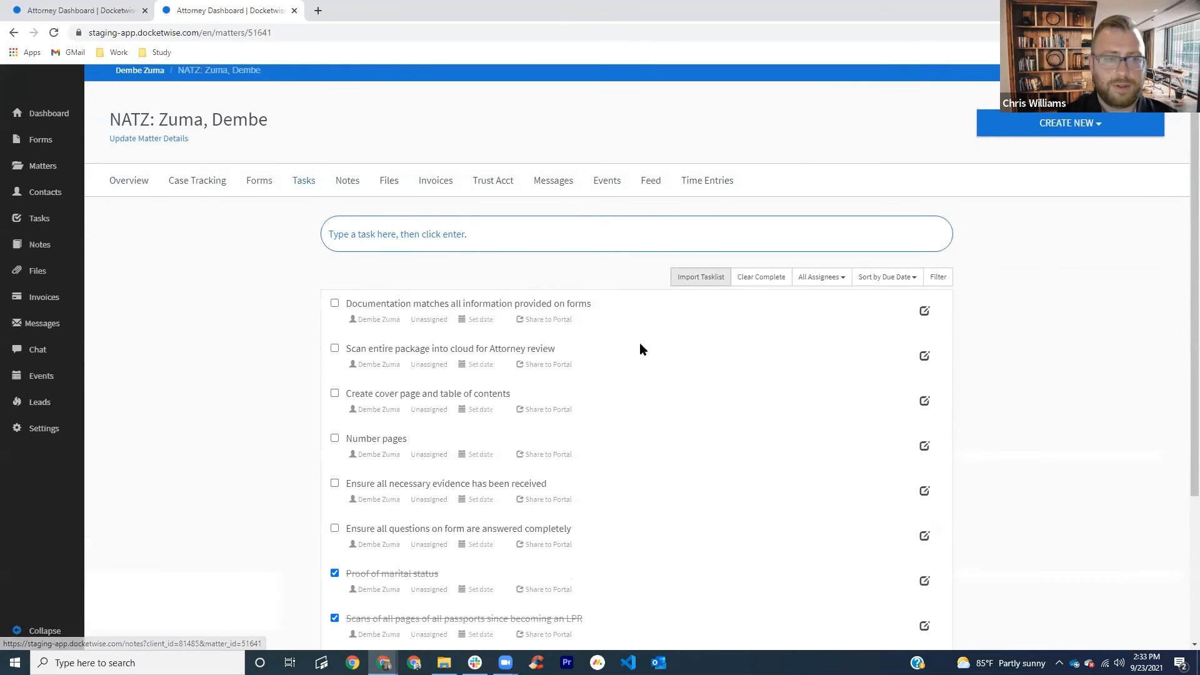
pyautogui.scroll(-2, 640, 349)
pyautogui.scroll(2, 627, 327)
pyautogui.scroll(-2, 429, 302)
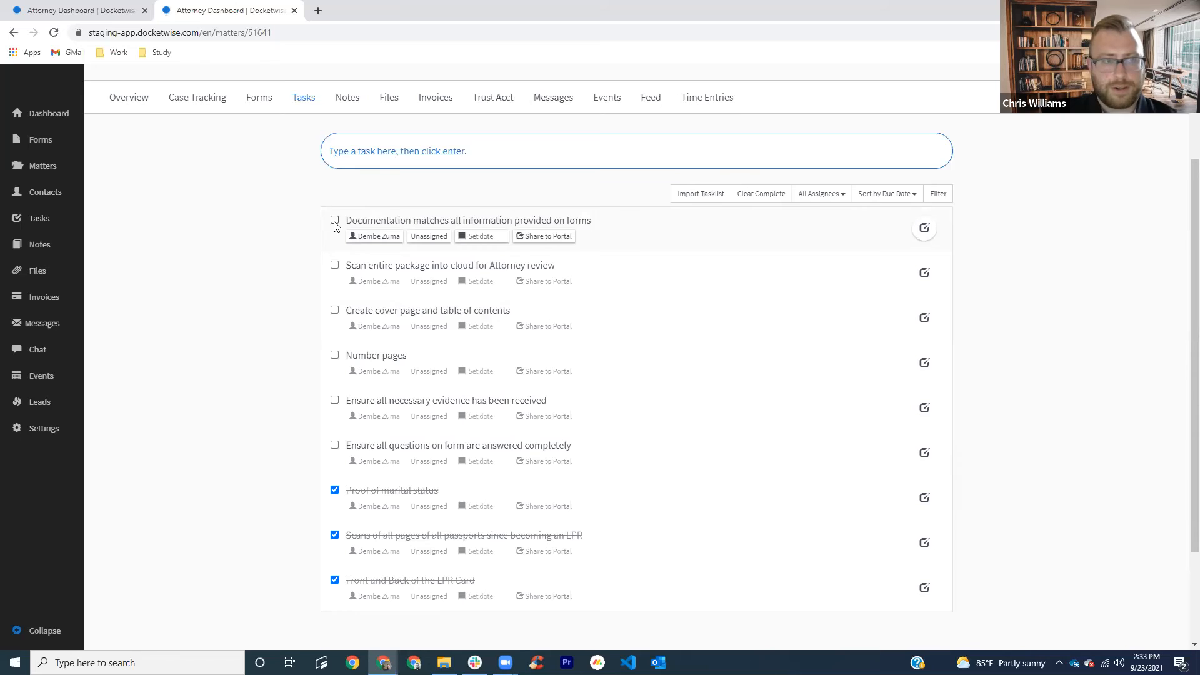
pyautogui.scroll(1, 223, 194)
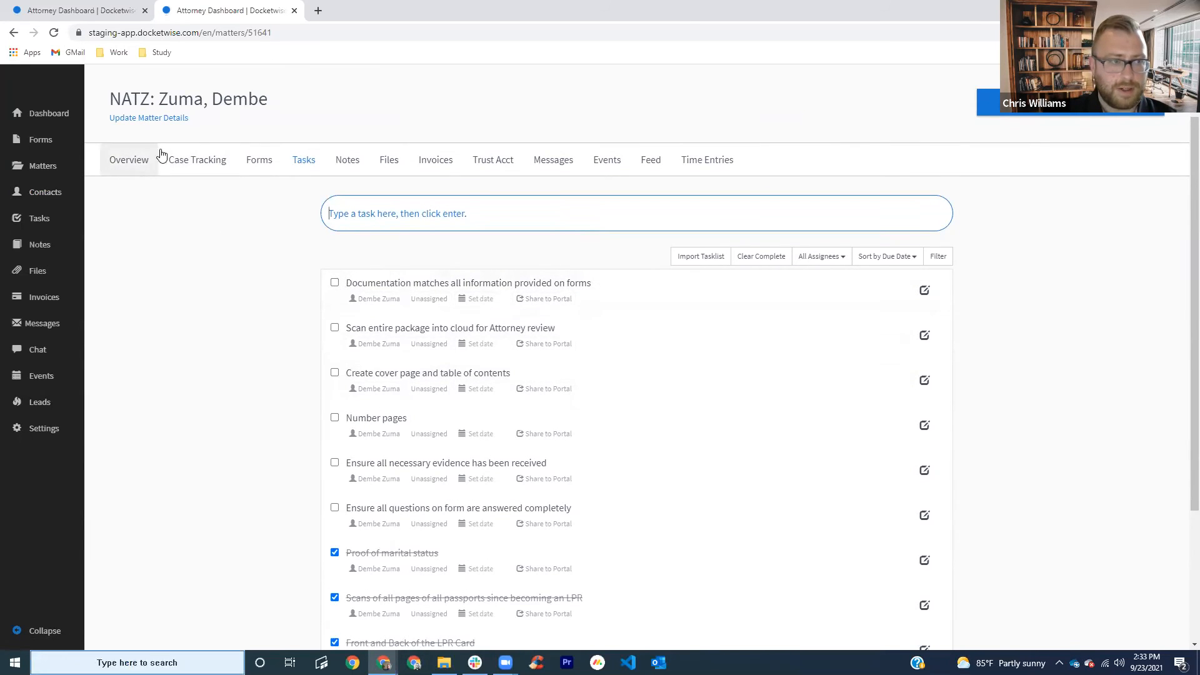
# Step: Mark all six form preparation and package assembly tasks on the matter as complete
pyautogui.click(193, 174)
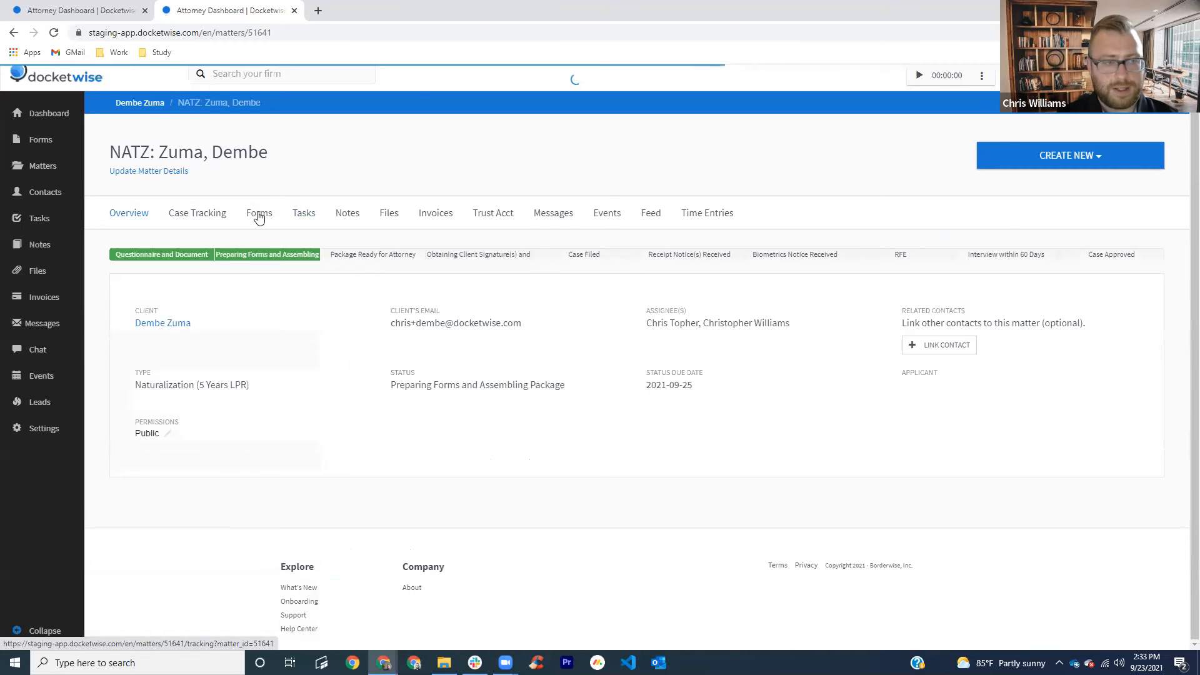
pyautogui.click(291, 223)
pyautogui.scroll(-3, 328, 159)
pyautogui.click(335, 148)
pyautogui.click(335, 239)
pyautogui.click(335, 283)
pyautogui.click(335, 329)
pyautogui.click(335, 373)
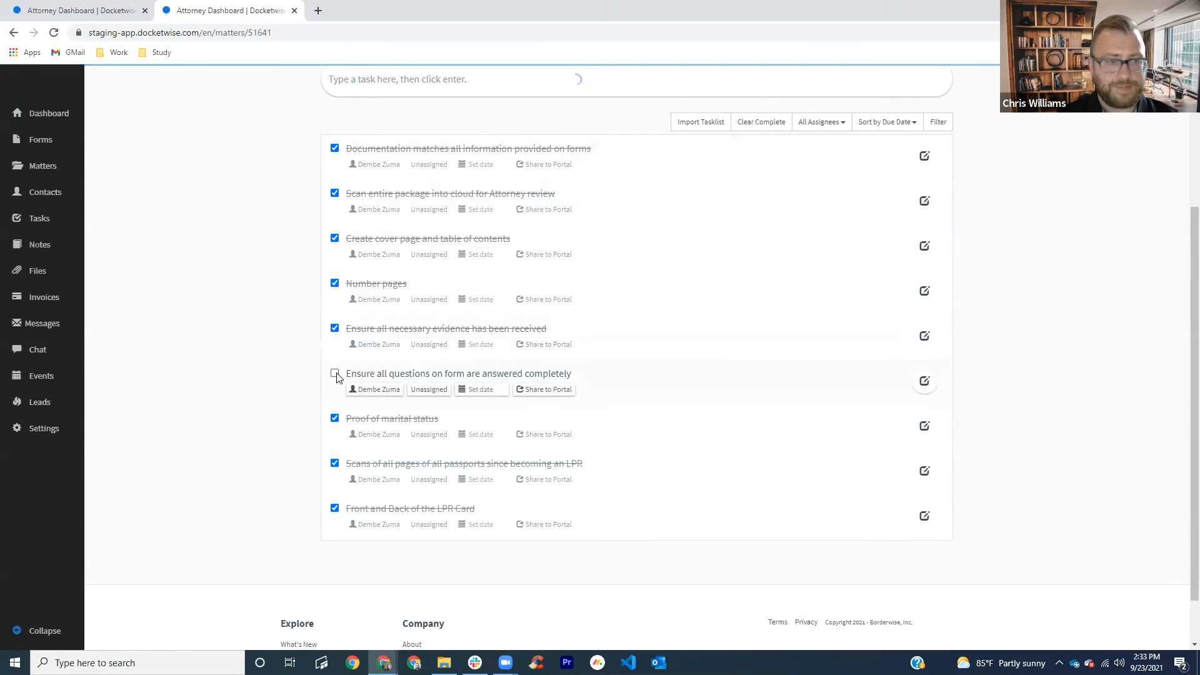
# Step: Return to the matter's overview and advance its status to Package Ready for Attorney Review
pyautogui.scroll(1, 243, 349)
pyautogui.scroll(3, 242, 349)
pyautogui.click(129, 223)
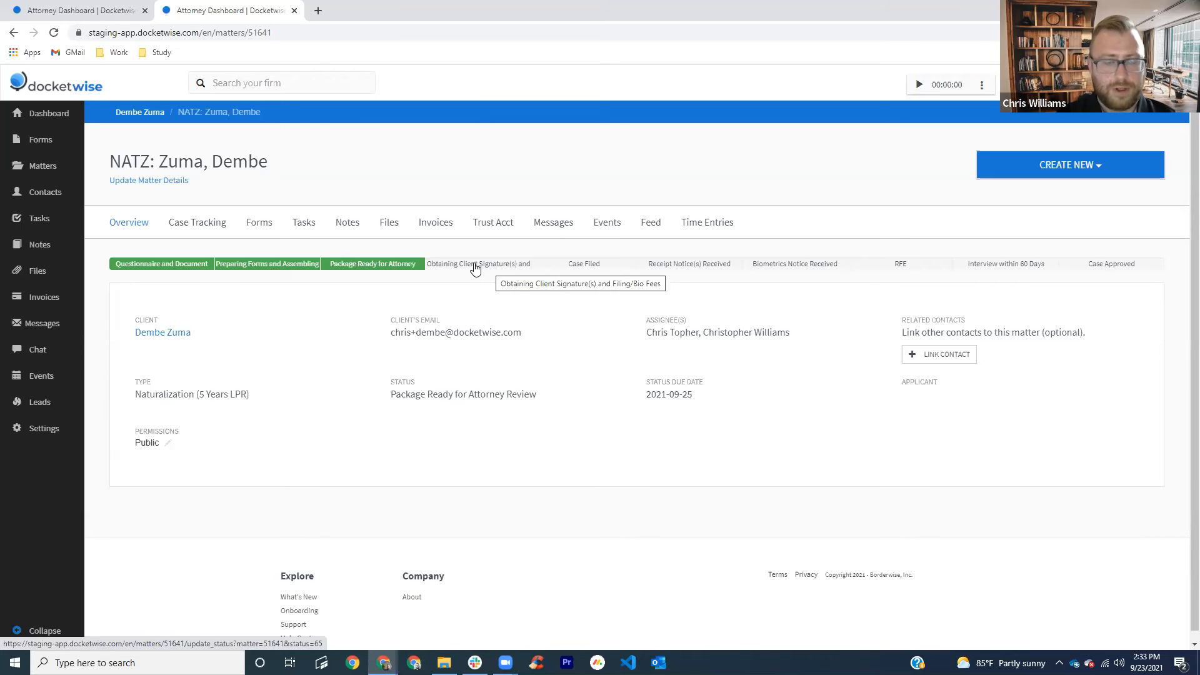
# Step: Upload N-400.pdf and G-28.pdf to the matter's files
pyautogui.click(390, 226)
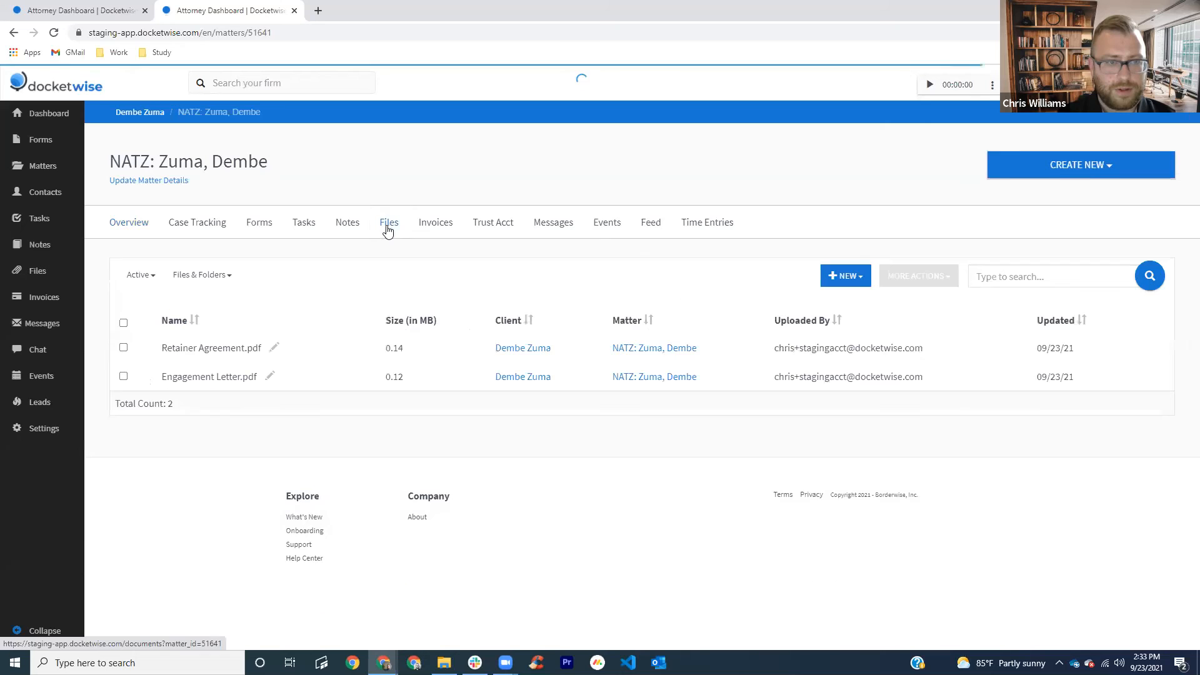
pyautogui.click(847, 278)
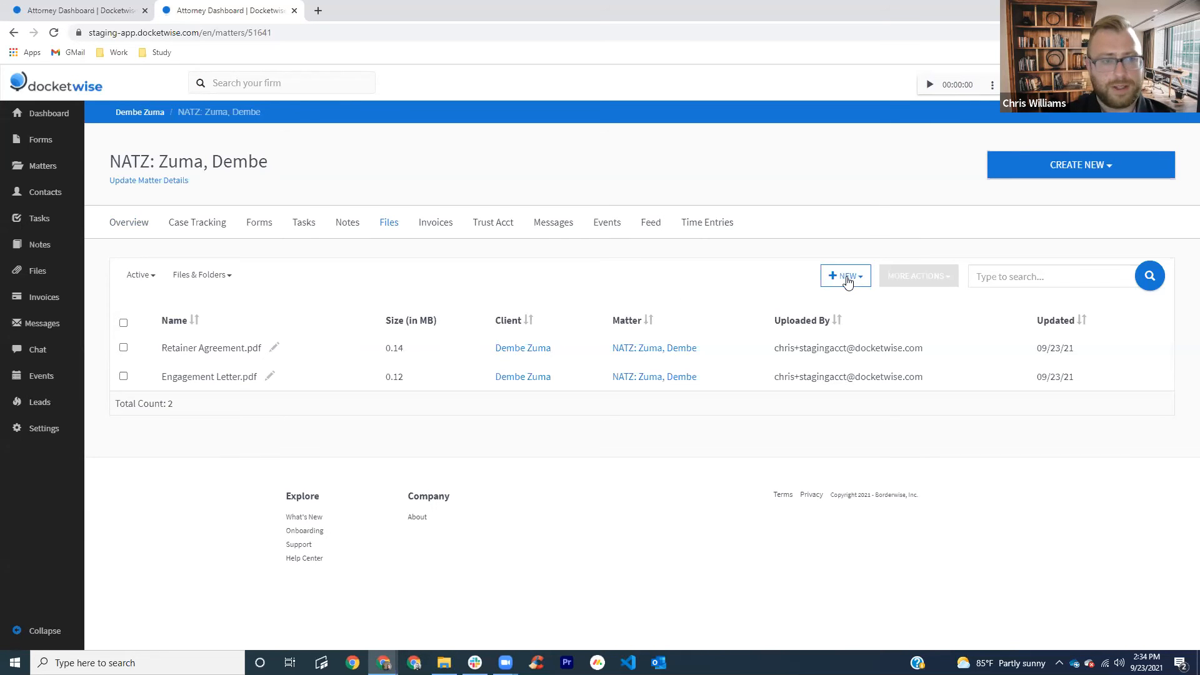
pyautogui.click(845, 318)
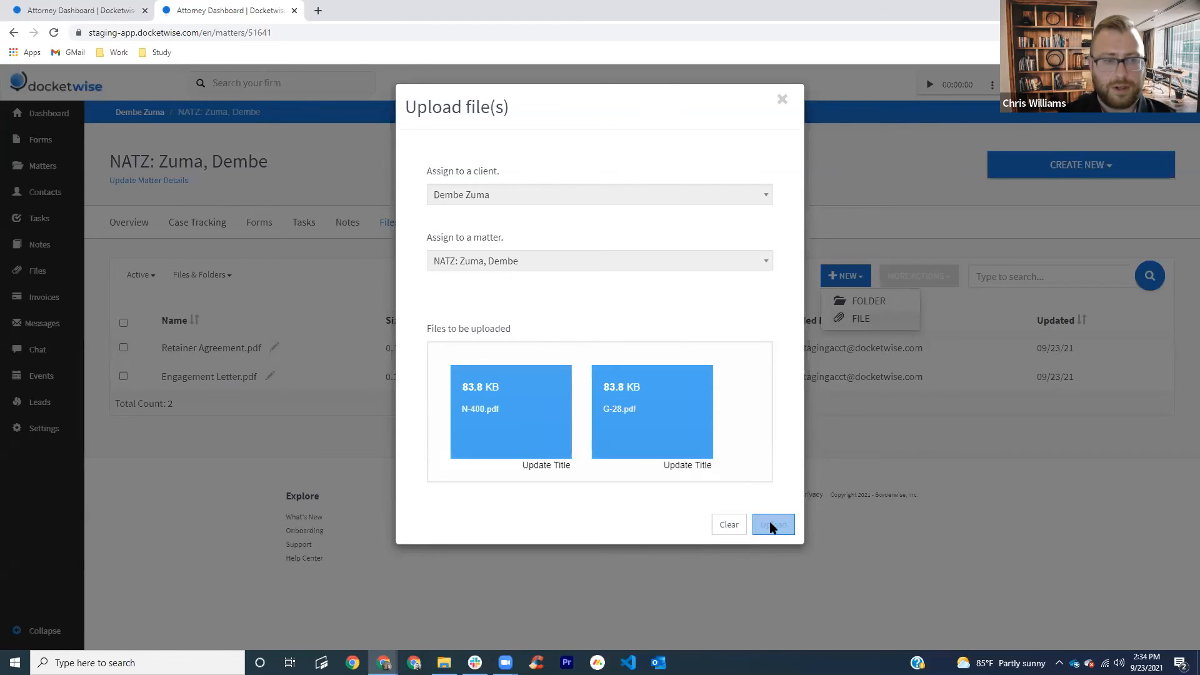
pyautogui.click(772, 525)
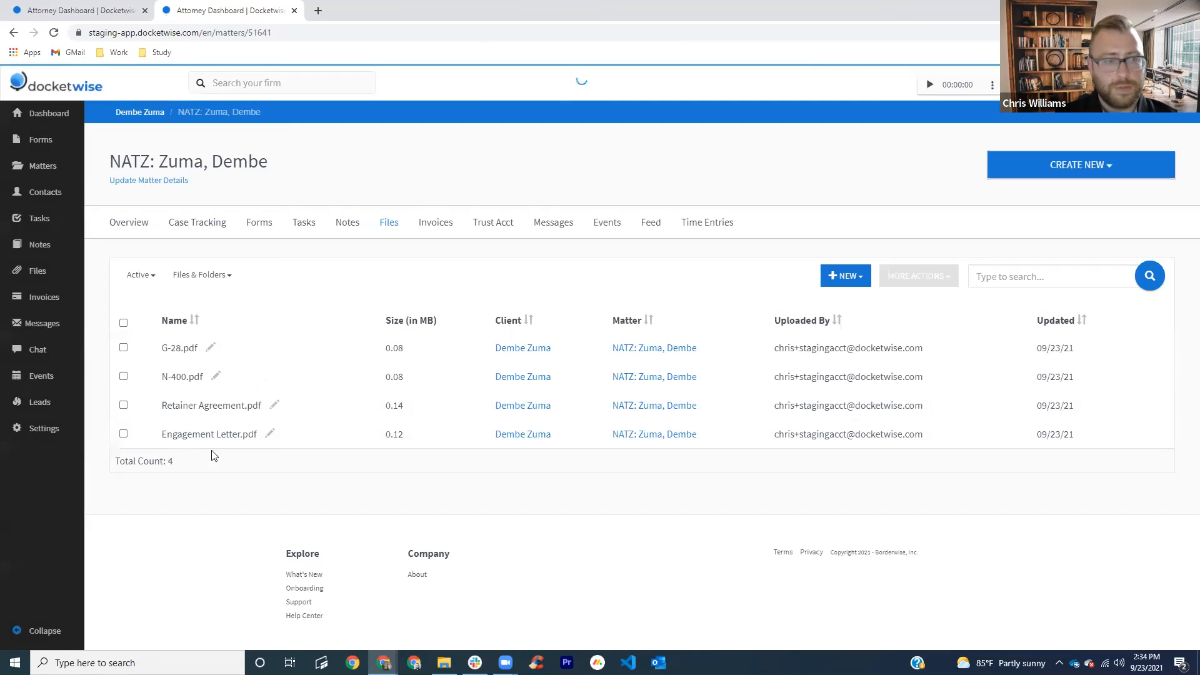
# Step: Share G-28.pdf and N-400.pdf to the client's portal
pyautogui.click(124, 348)
pyautogui.click(123, 377)
pyautogui.click(920, 276)
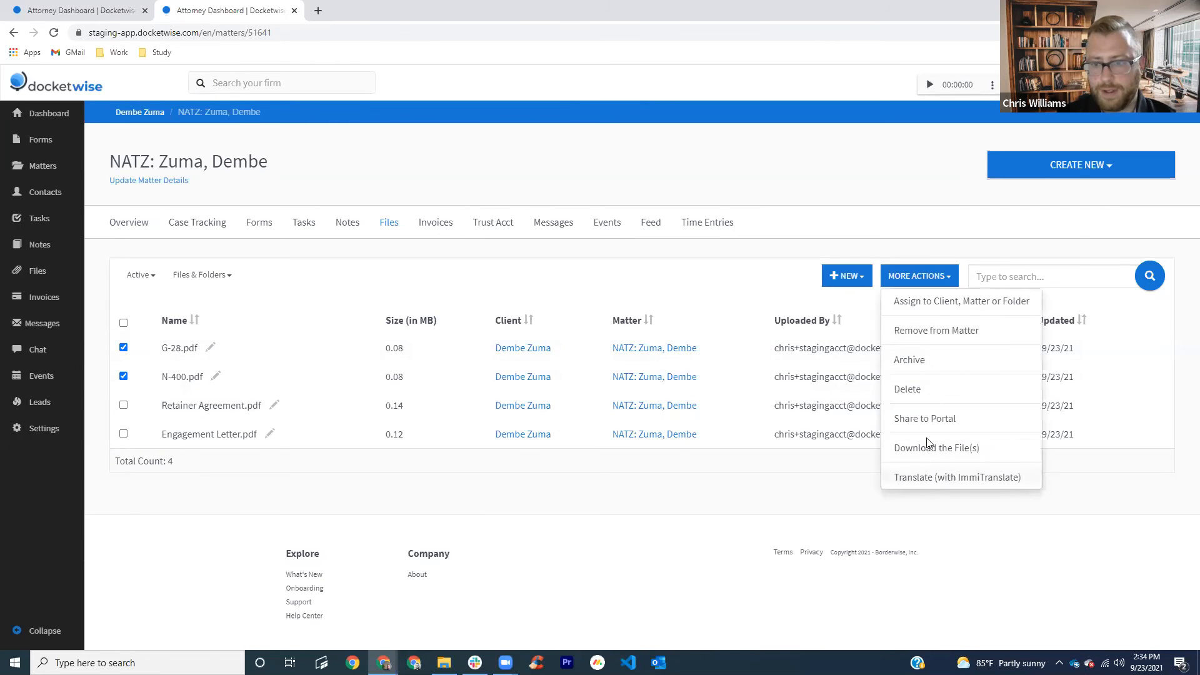
pyautogui.click(928, 418)
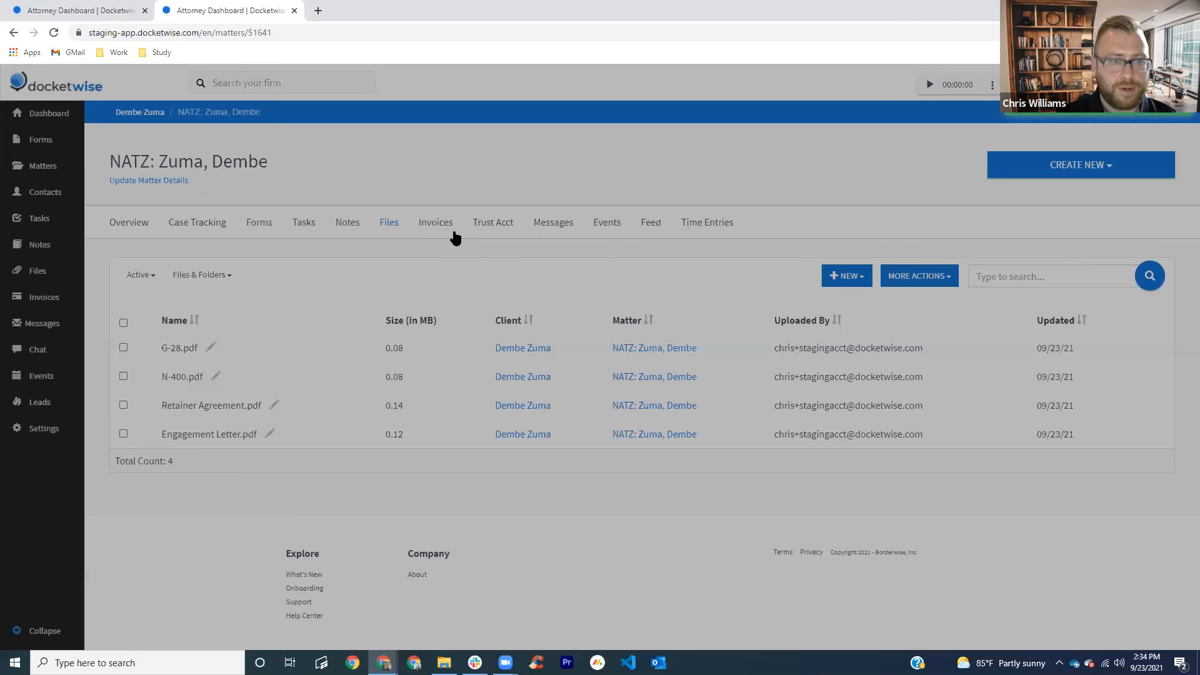
# Step: Create a Trust Request invoice for the matter with an amount of 725 and the trust level set to Client
pyautogui.click(450, 226)
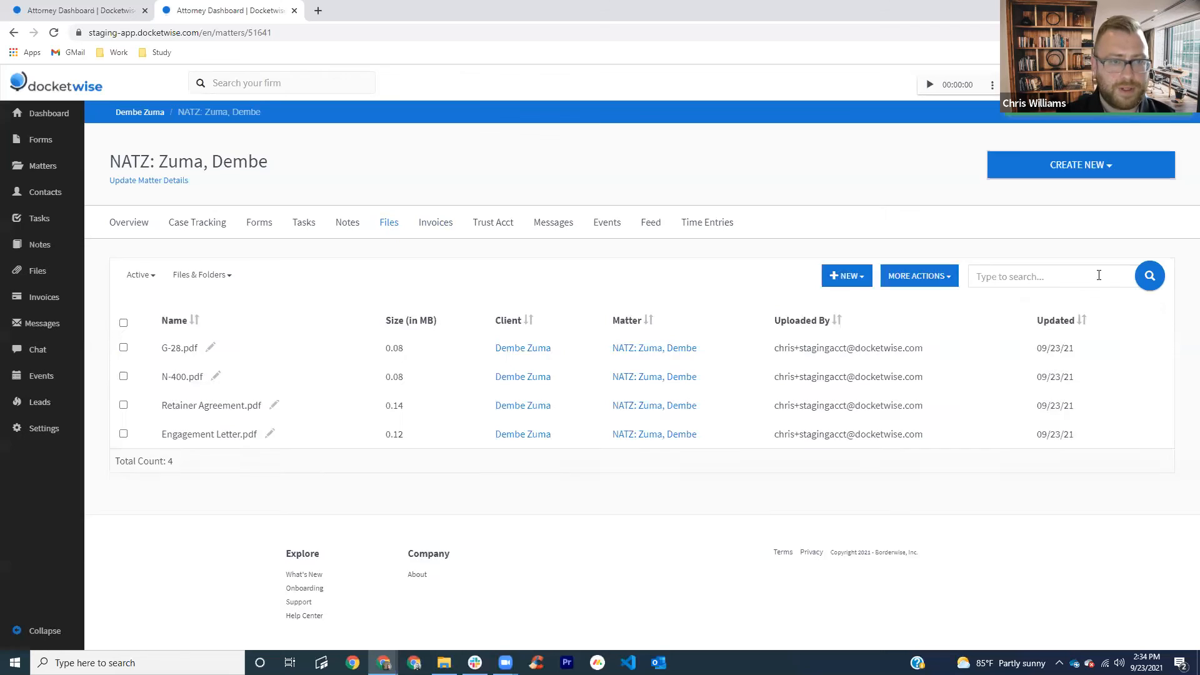
pyautogui.click(1077, 174)
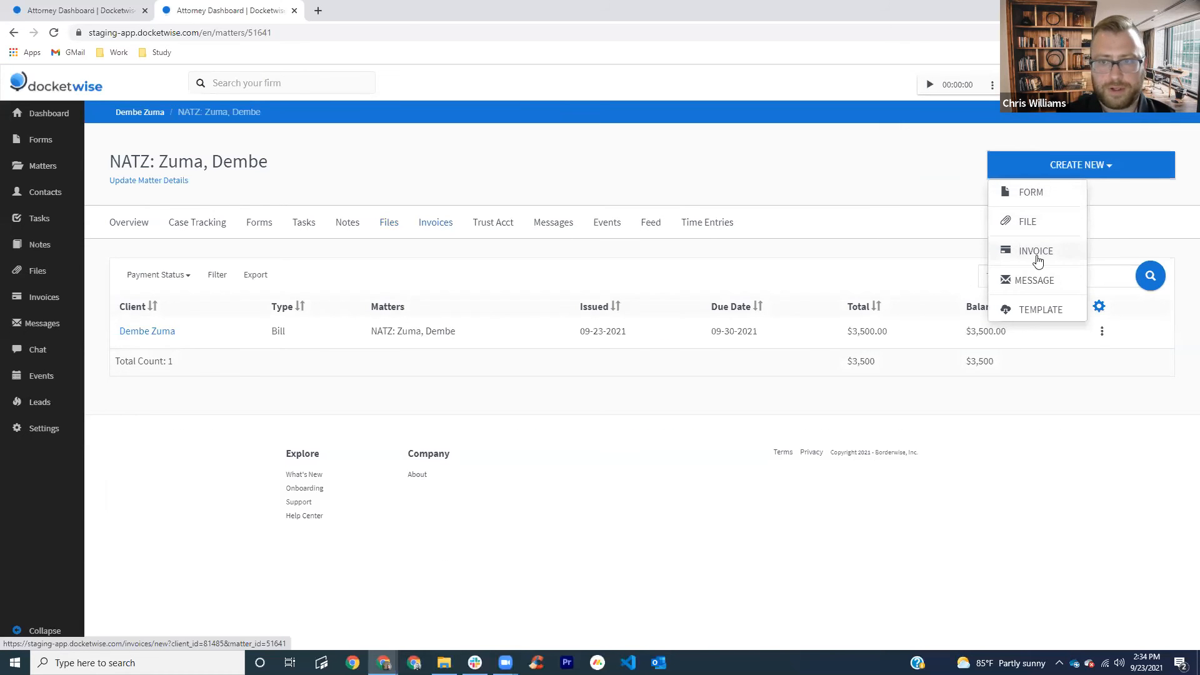
pyautogui.click(1036, 252)
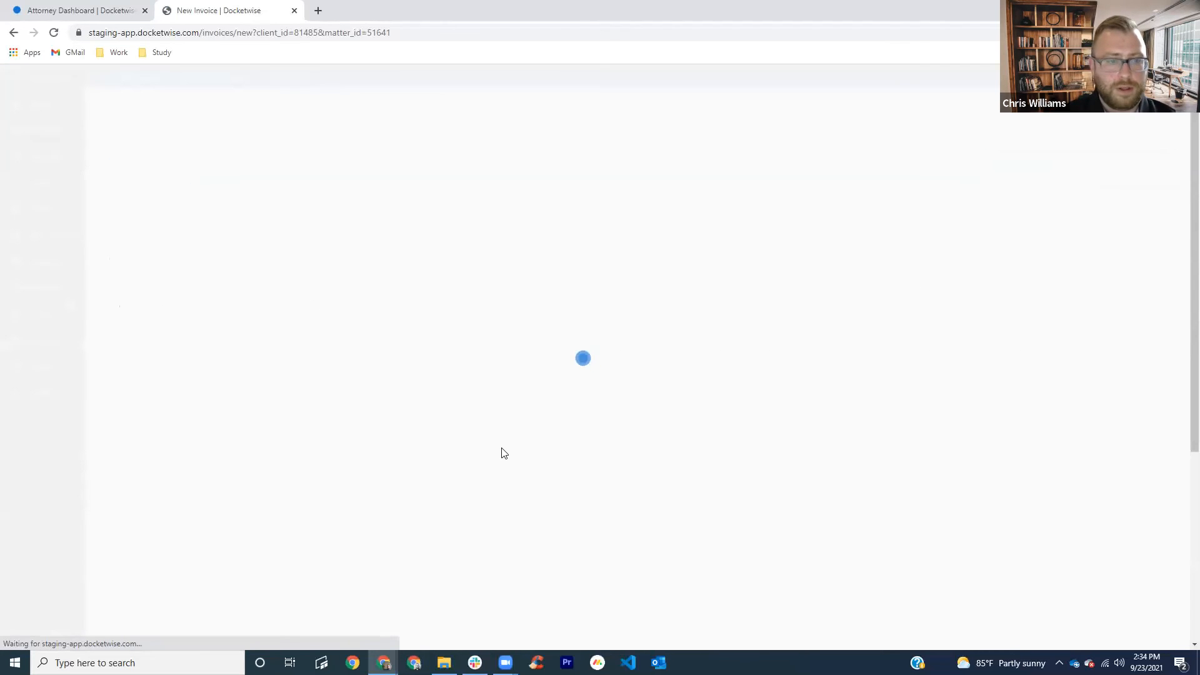
pyautogui.scroll(-2, 417, 422)
pyautogui.click(409, 414)
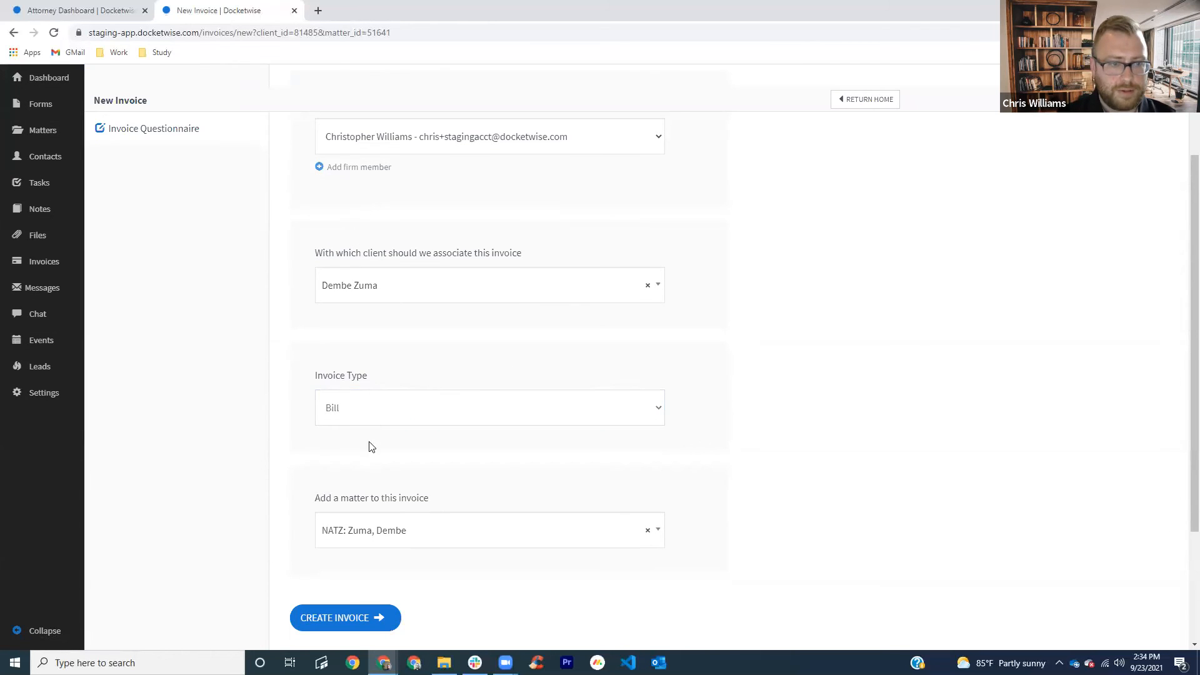
pyautogui.click(364, 457)
pyautogui.scroll(-3, 404, 351)
pyautogui.click(403, 351)
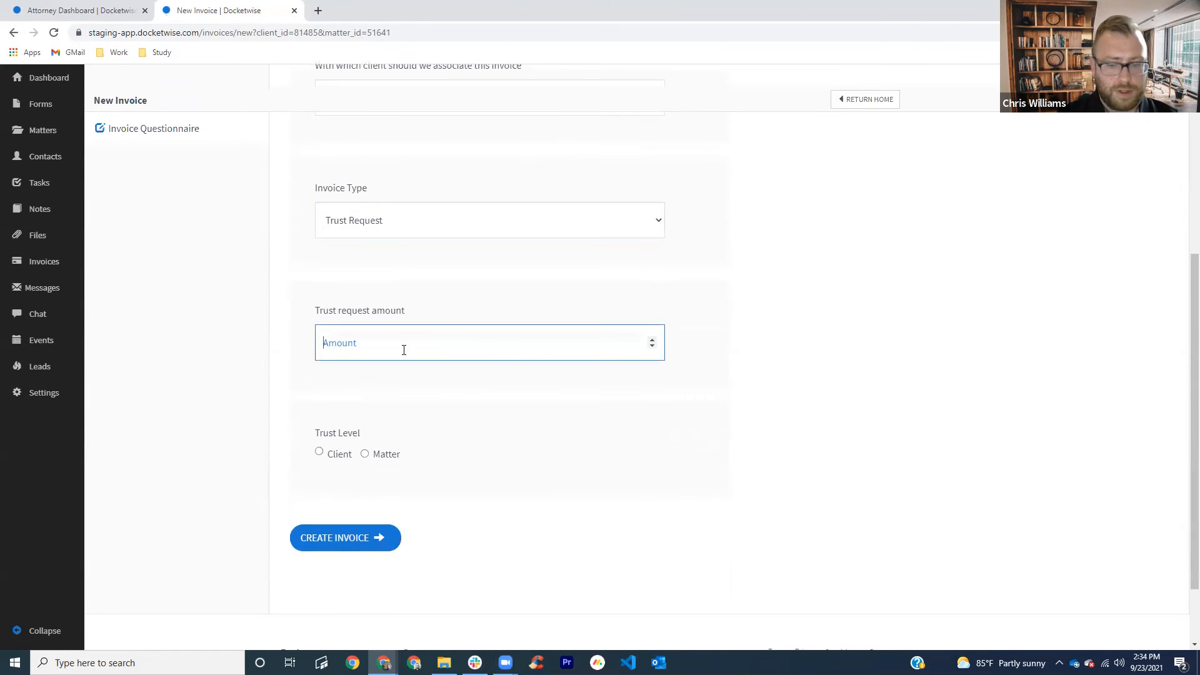
pyautogui.write('725')
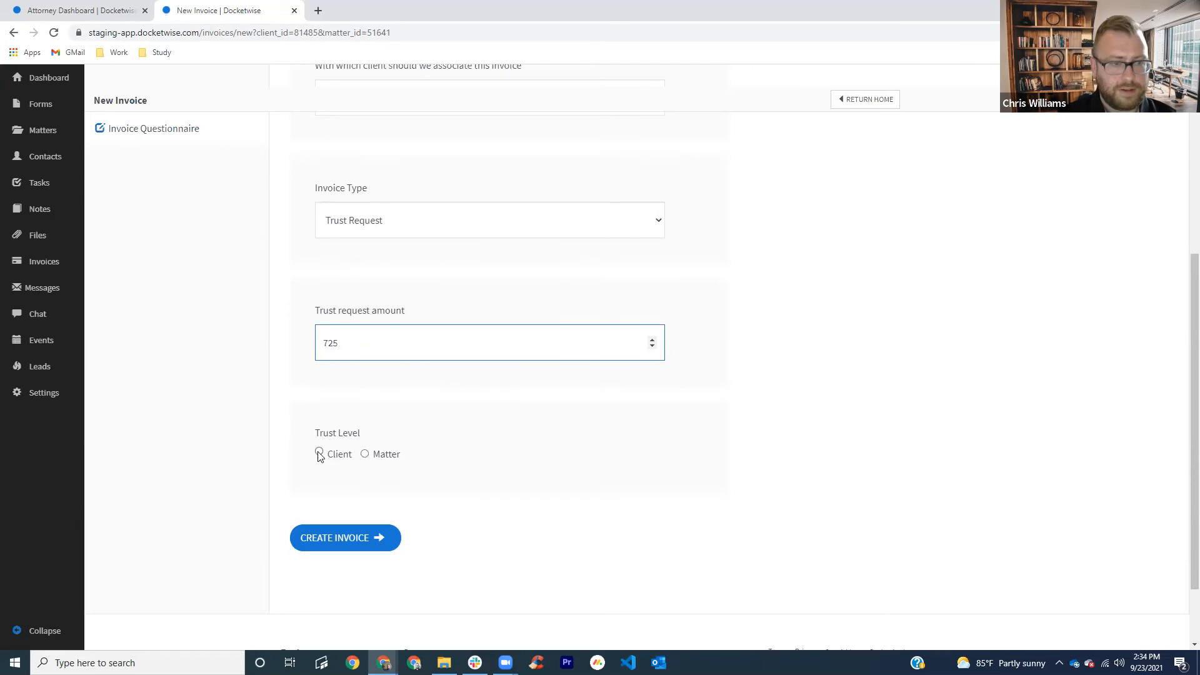
pyautogui.click(318, 452)
pyautogui.click(343, 540)
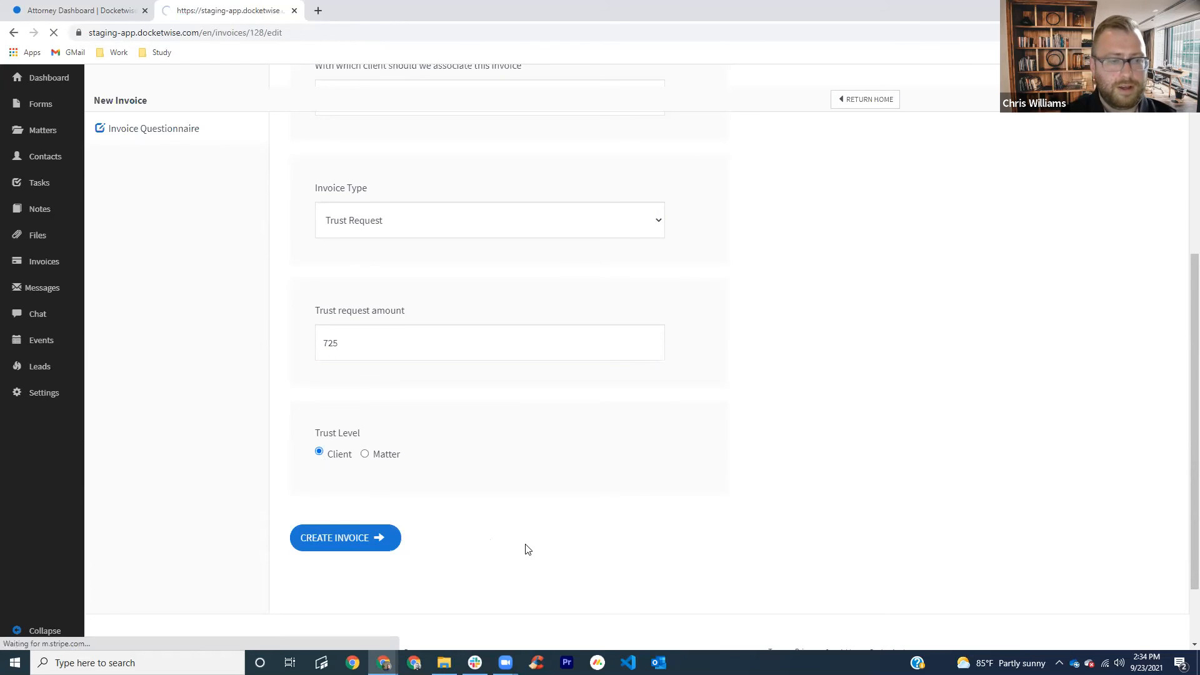
# Step: Return to the matter's invoices and share the trust request to the client's portal
pyautogui.click(173, 113)
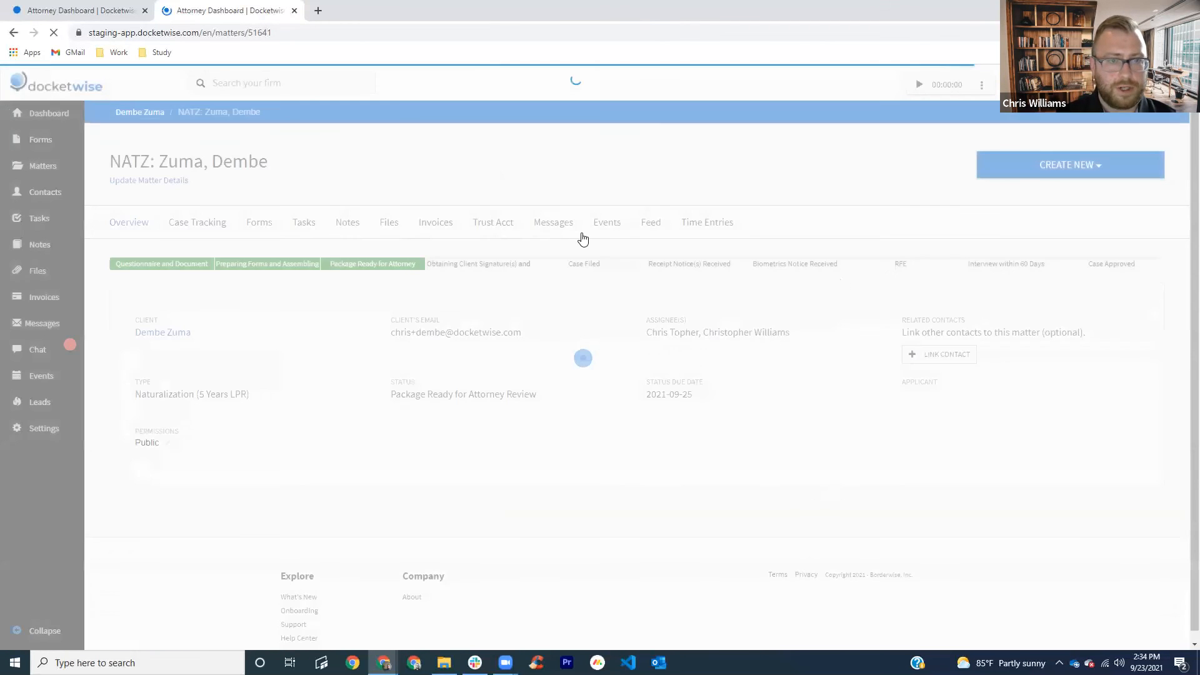
pyautogui.click(436, 227)
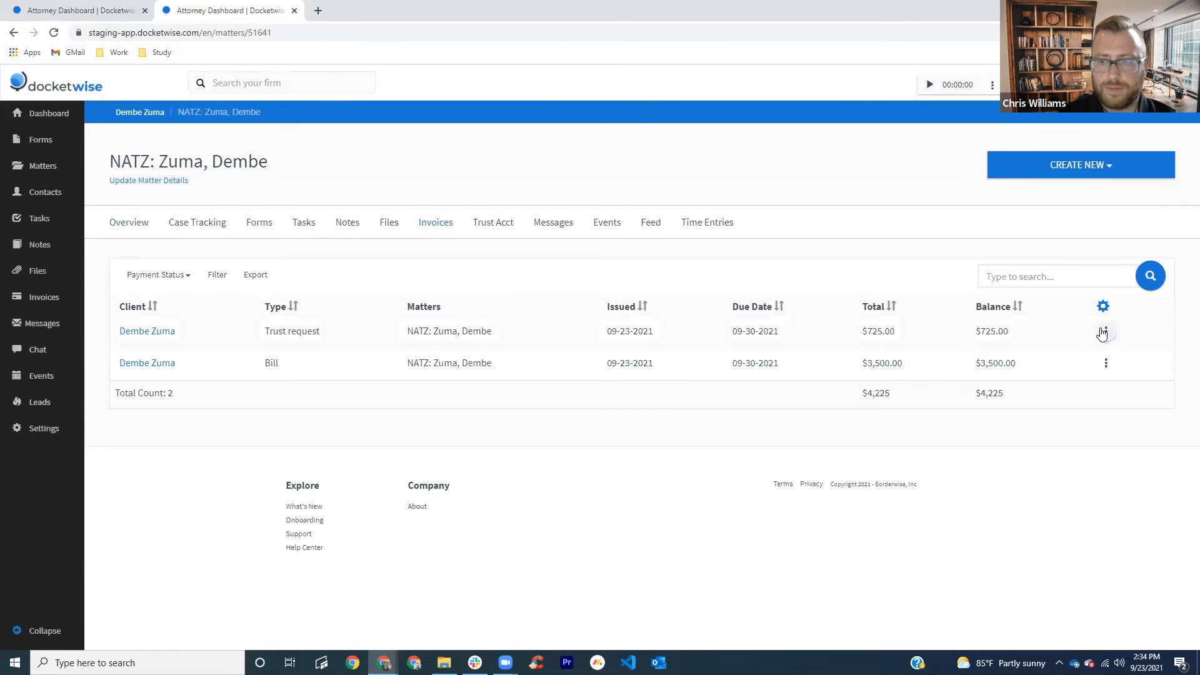
pyautogui.click(1106, 332)
pyautogui.scroll(-1, 1025, 394)
pyautogui.click(1016, 400)
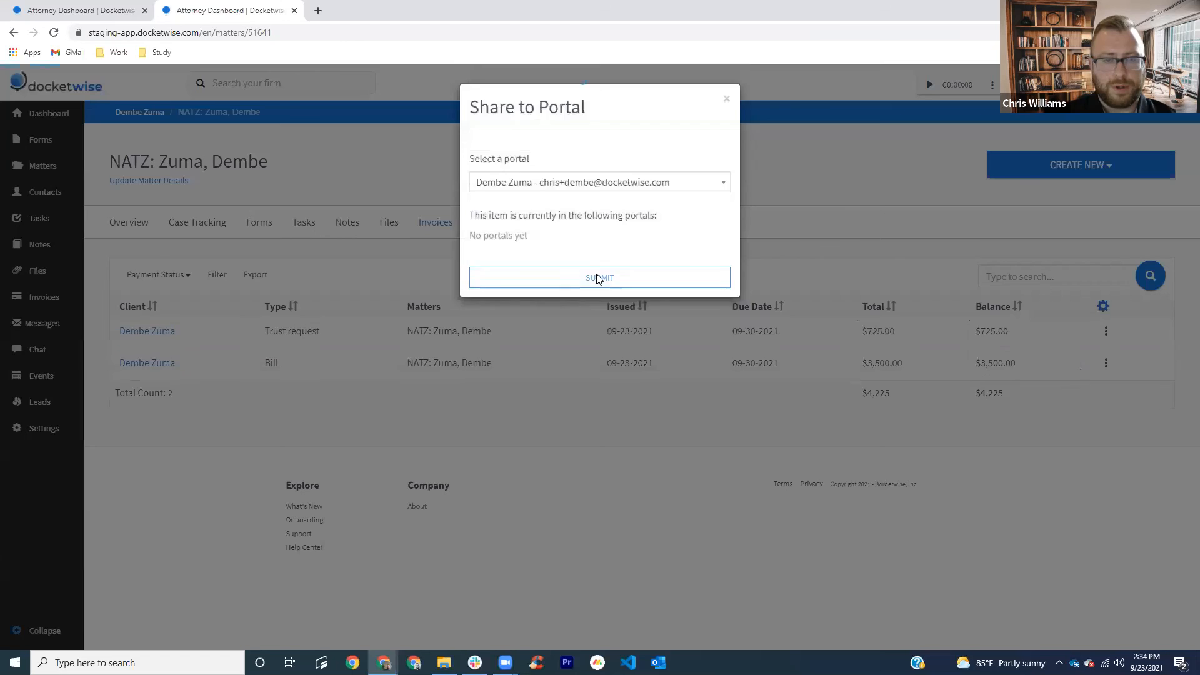
pyautogui.click(610, 276)
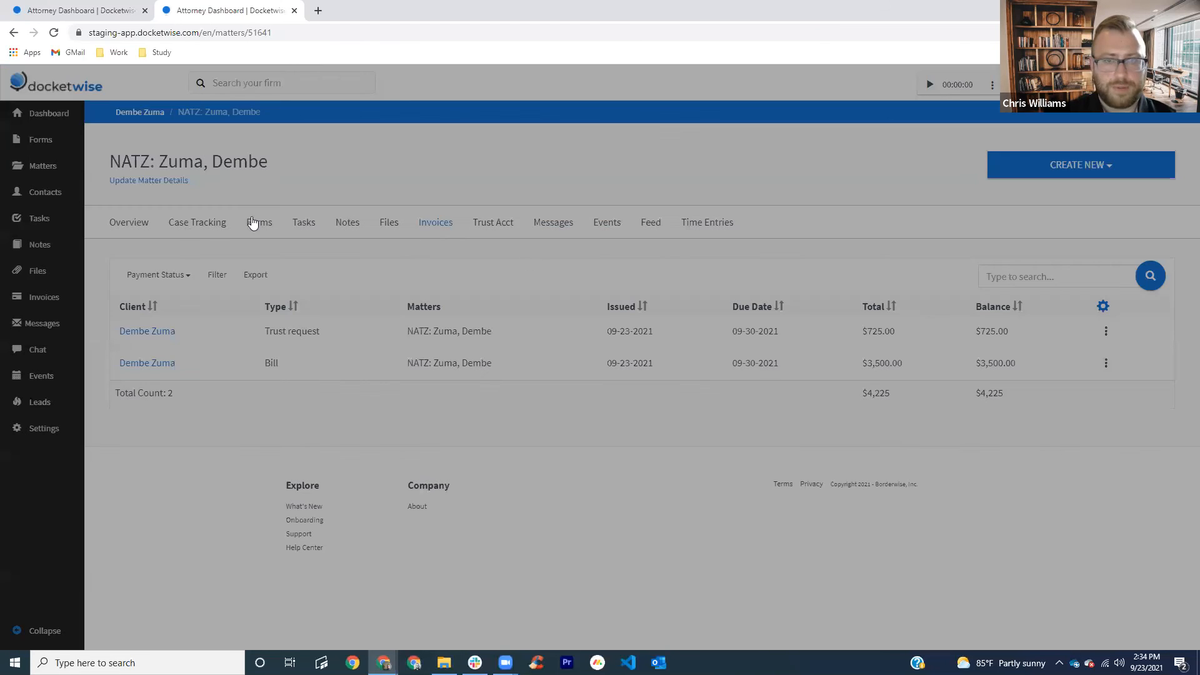
# Step: Advance the matter's status to Obtaining Client Signature(s) and Filing/Bio Fees
pyautogui.click(139, 226)
pyautogui.click(304, 223)
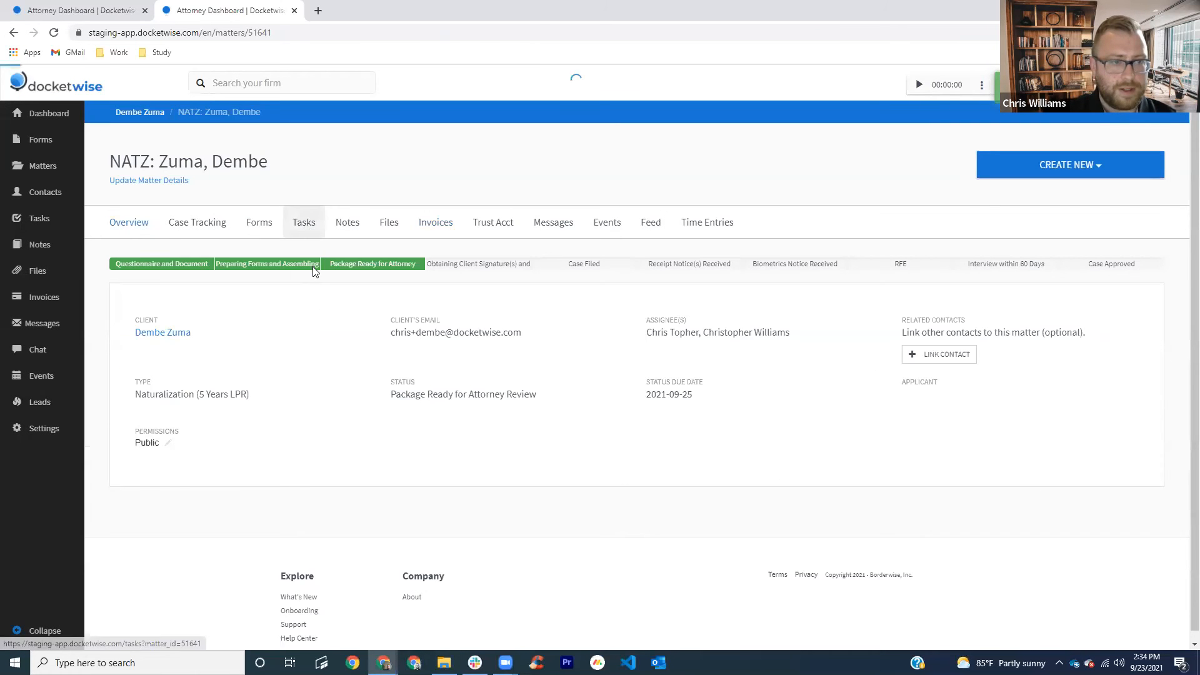
pyautogui.click(150, 225)
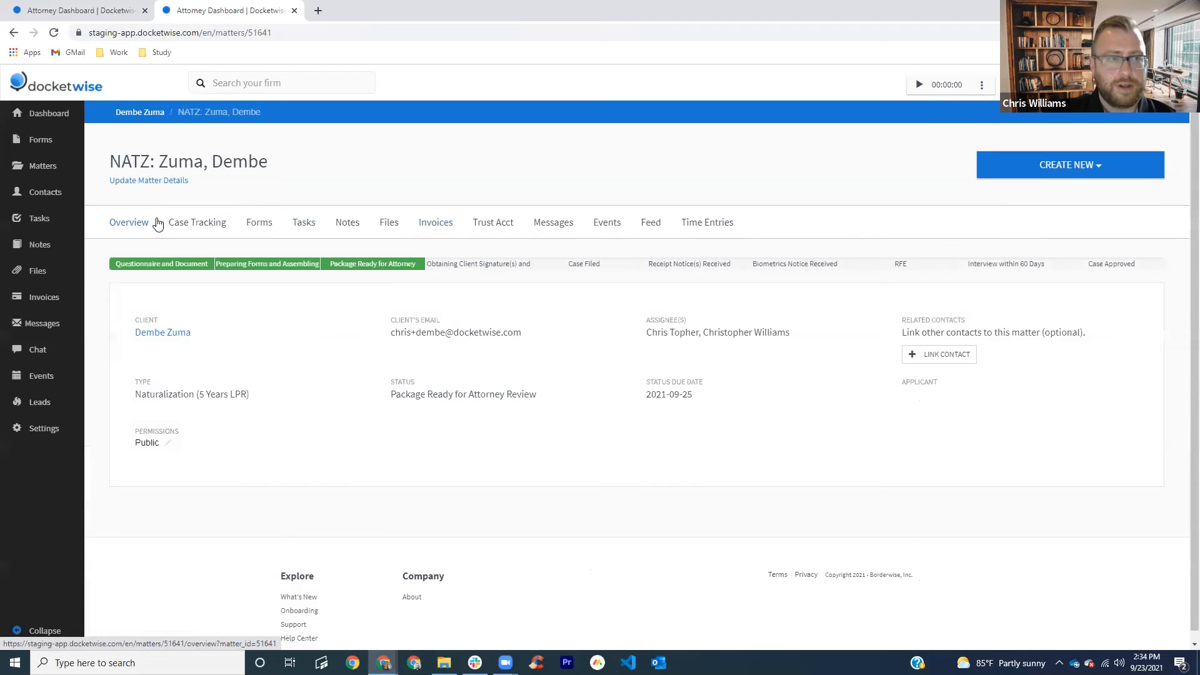
pyautogui.click(473, 267)
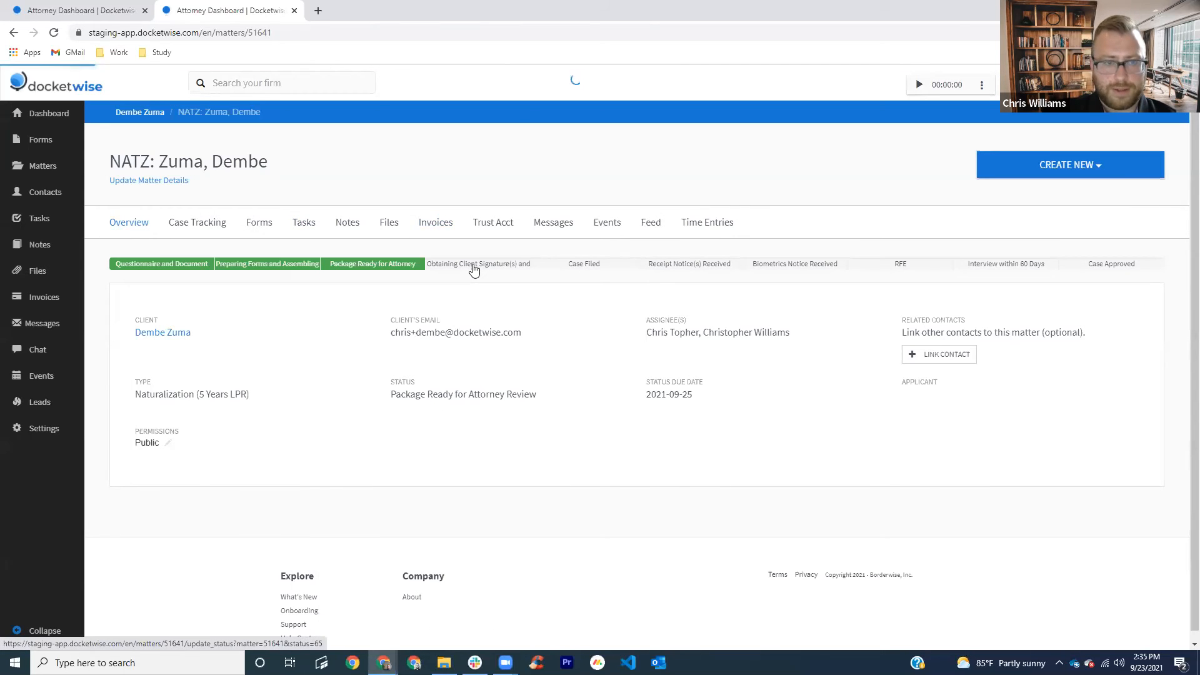
# Step: Open the matter's sent message Requesting Signatures and USCIS Filing Fees, read it, and return to the matter
pyautogui.click(543, 223)
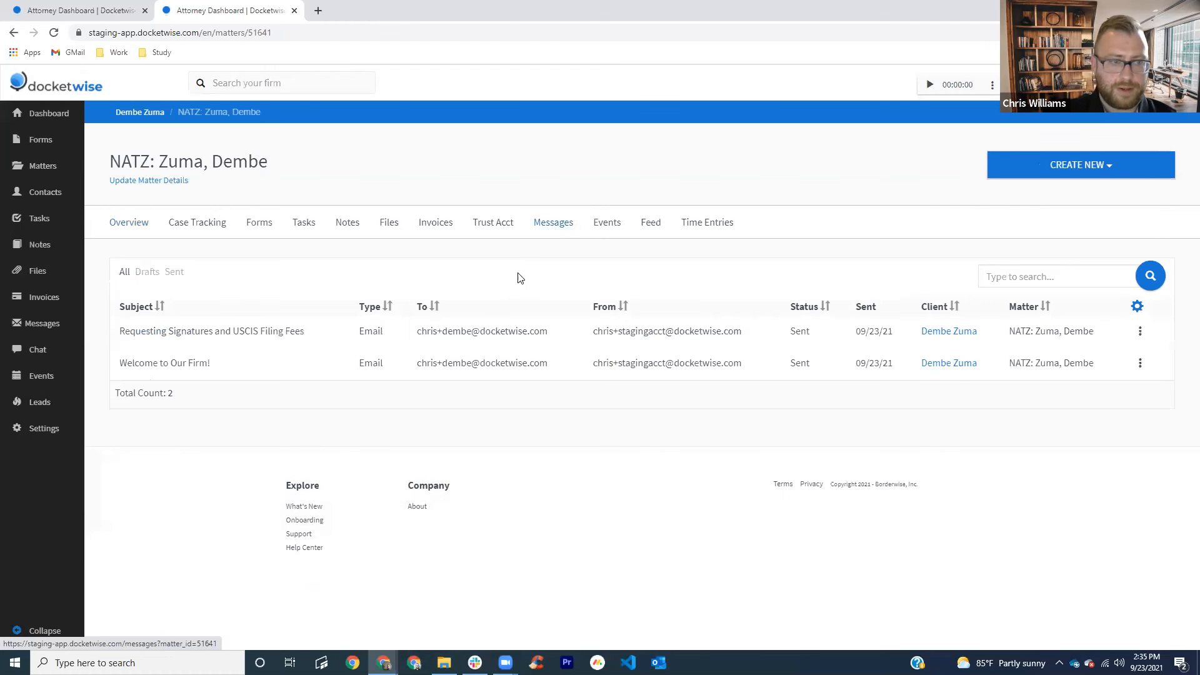
pyautogui.click(474, 336)
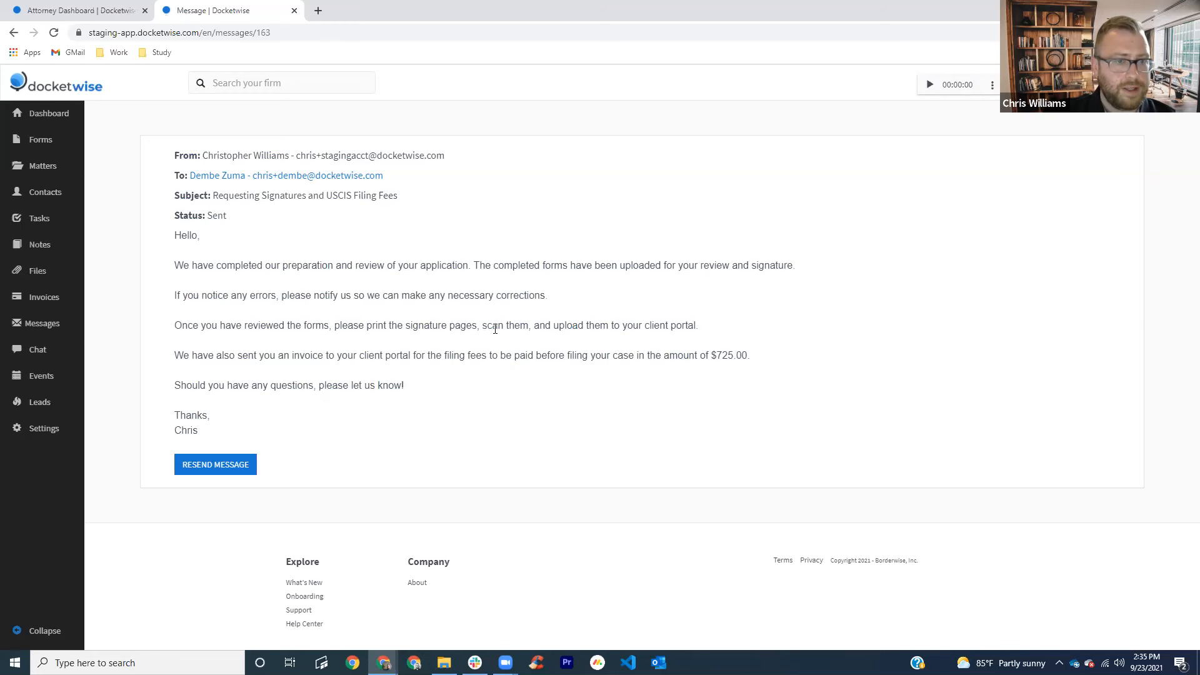
pyautogui.click(13, 32)
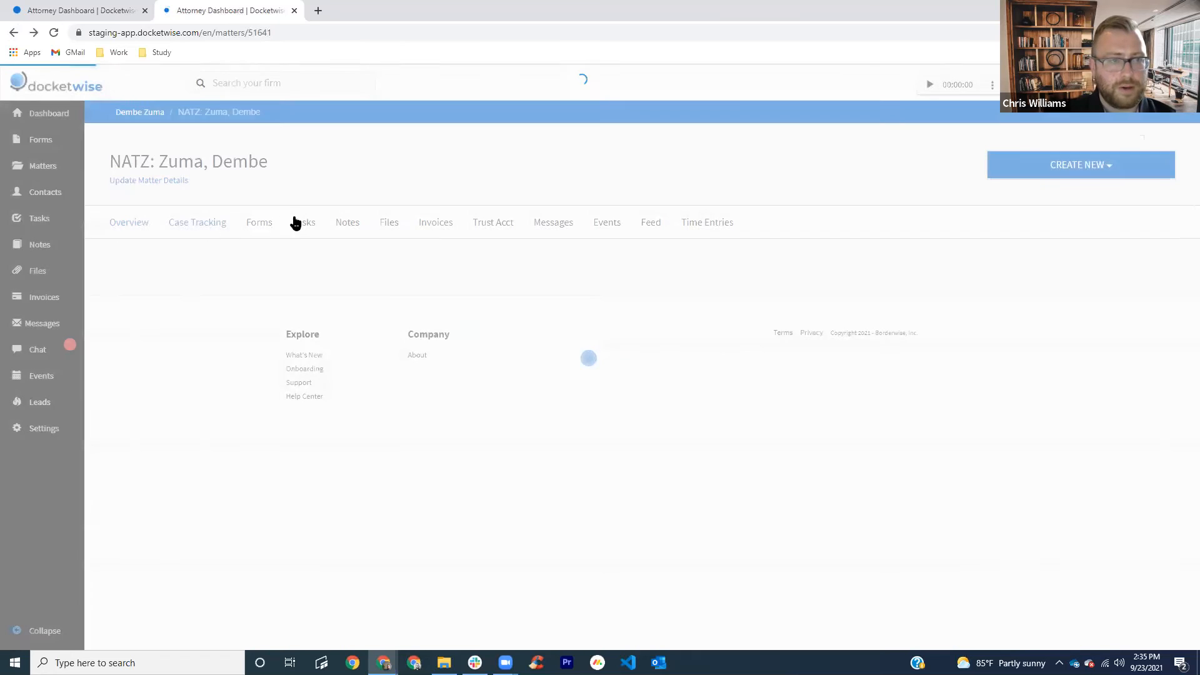
# Step: Mark the matter's Filing Fees Received and Client Signatures Received tasks as complete
pyautogui.click(298, 226)
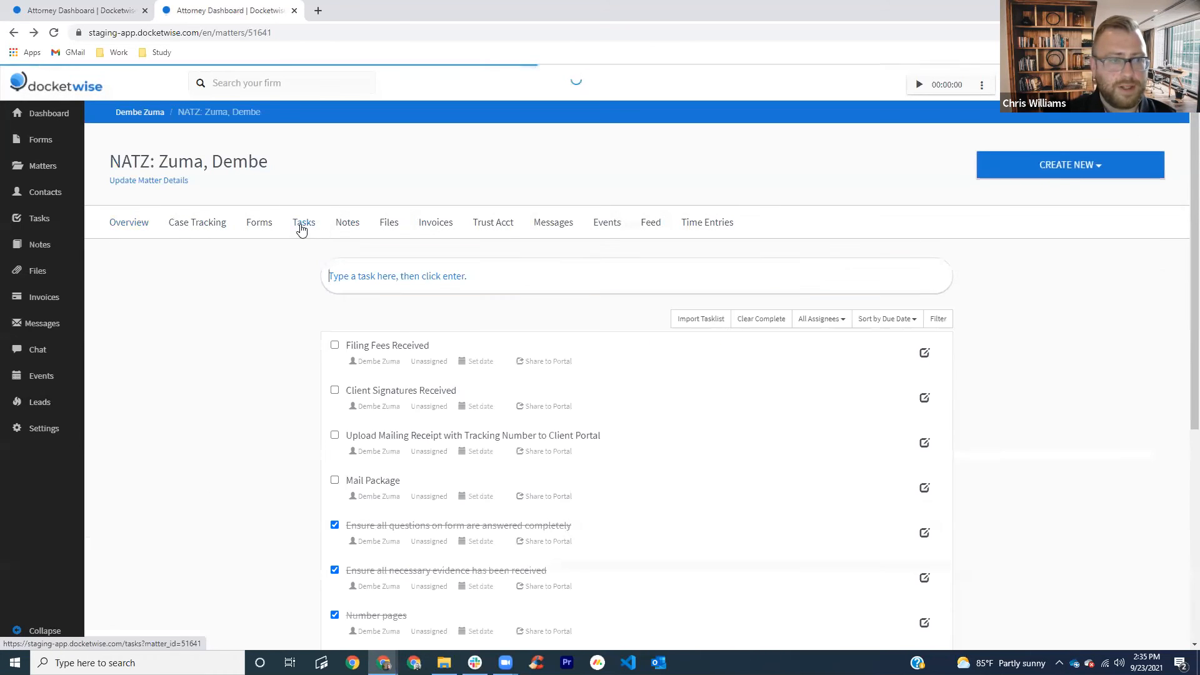
pyautogui.scroll(-2, 353, 367)
pyautogui.scroll(1, 354, 367)
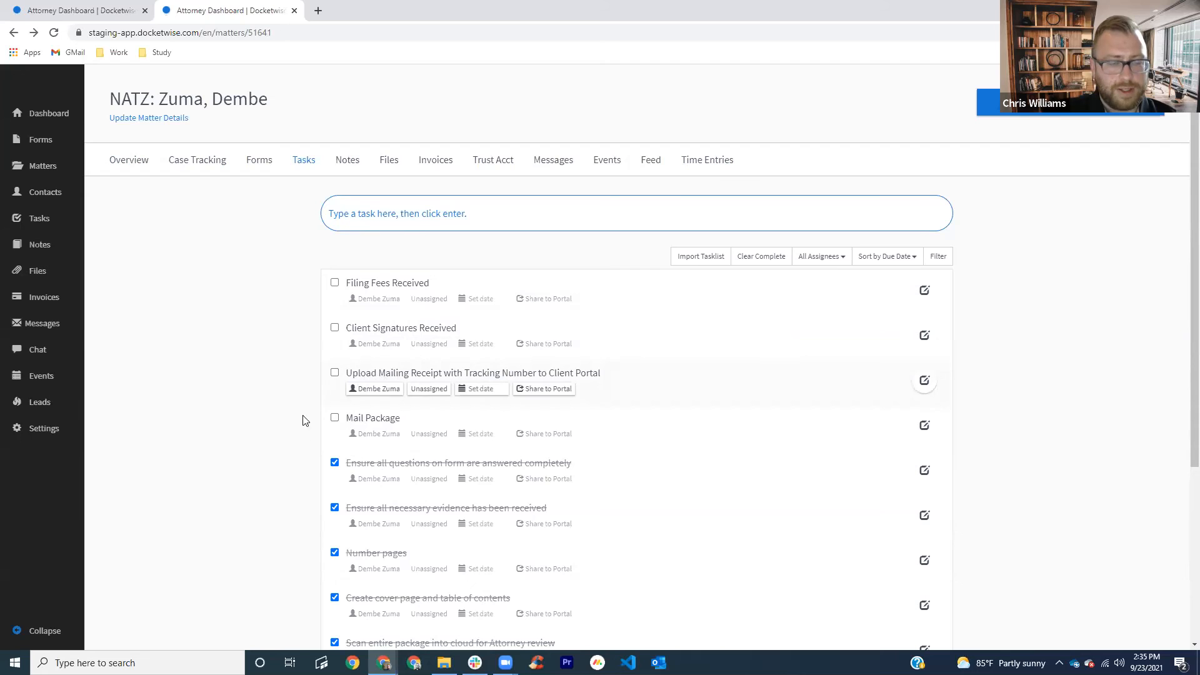
pyautogui.click(334, 284)
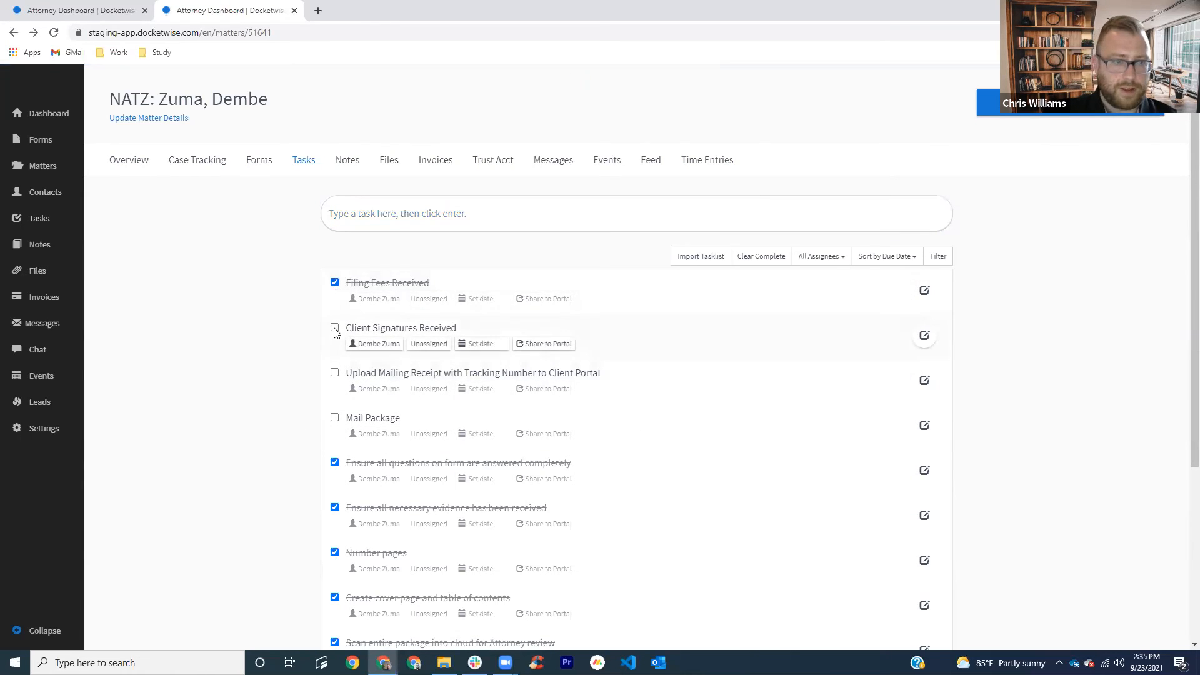
pyautogui.click(334, 329)
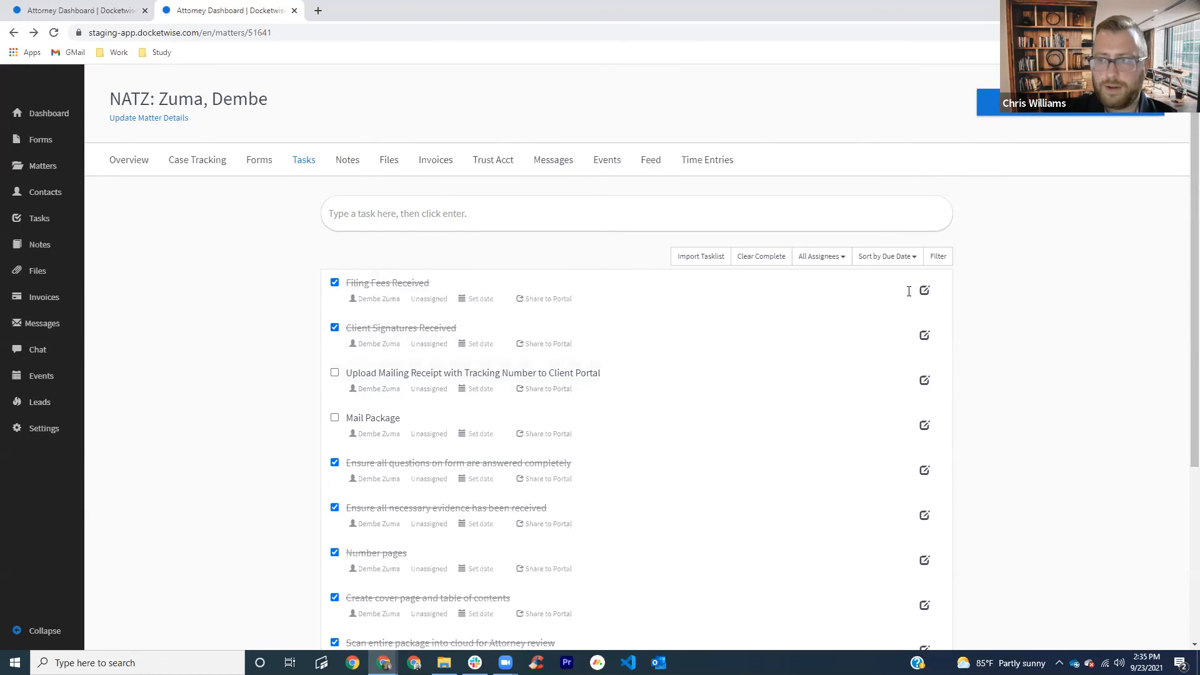
# Step: Upload USPS Receipt.pdf to the matter's files
pyautogui.scroll(1, 813, 287)
pyautogui.click(388, 228)
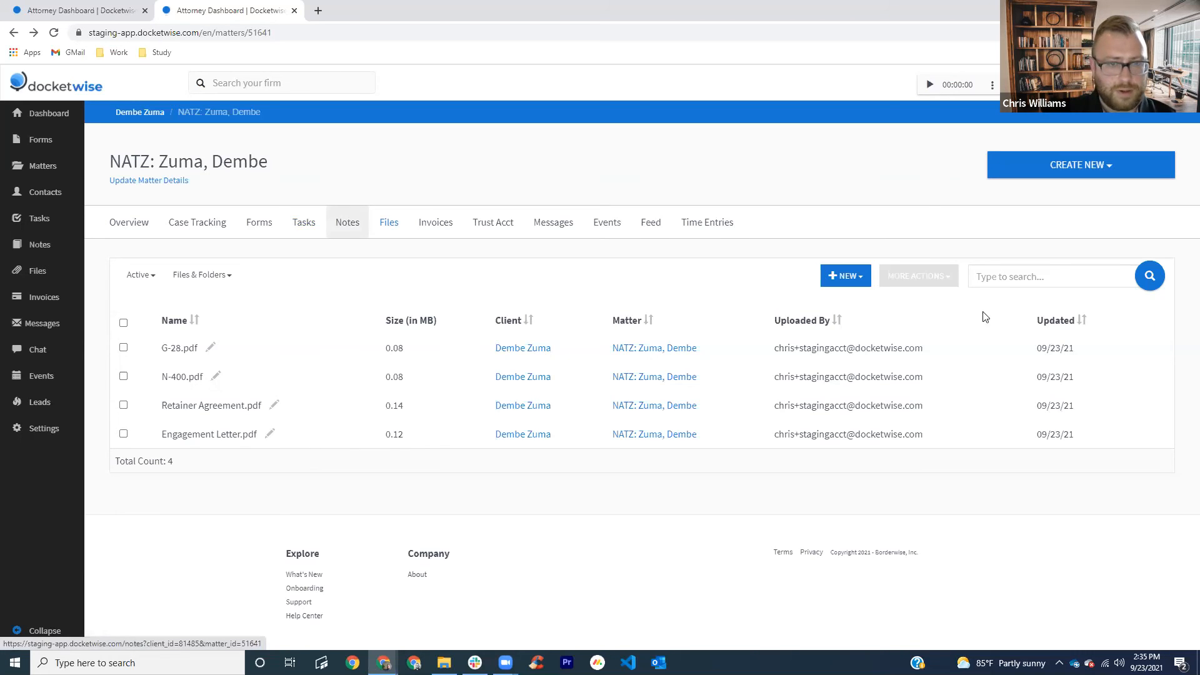
pyautogui.click(444, 663)
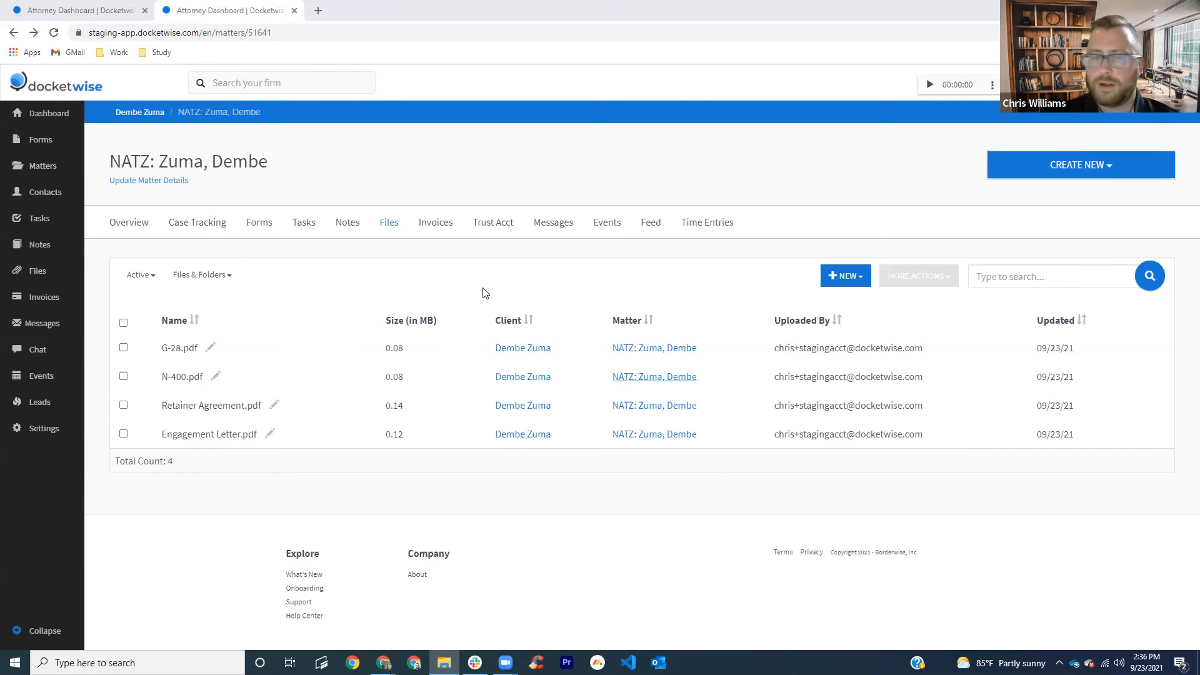
pyautogui.click(850, 276)
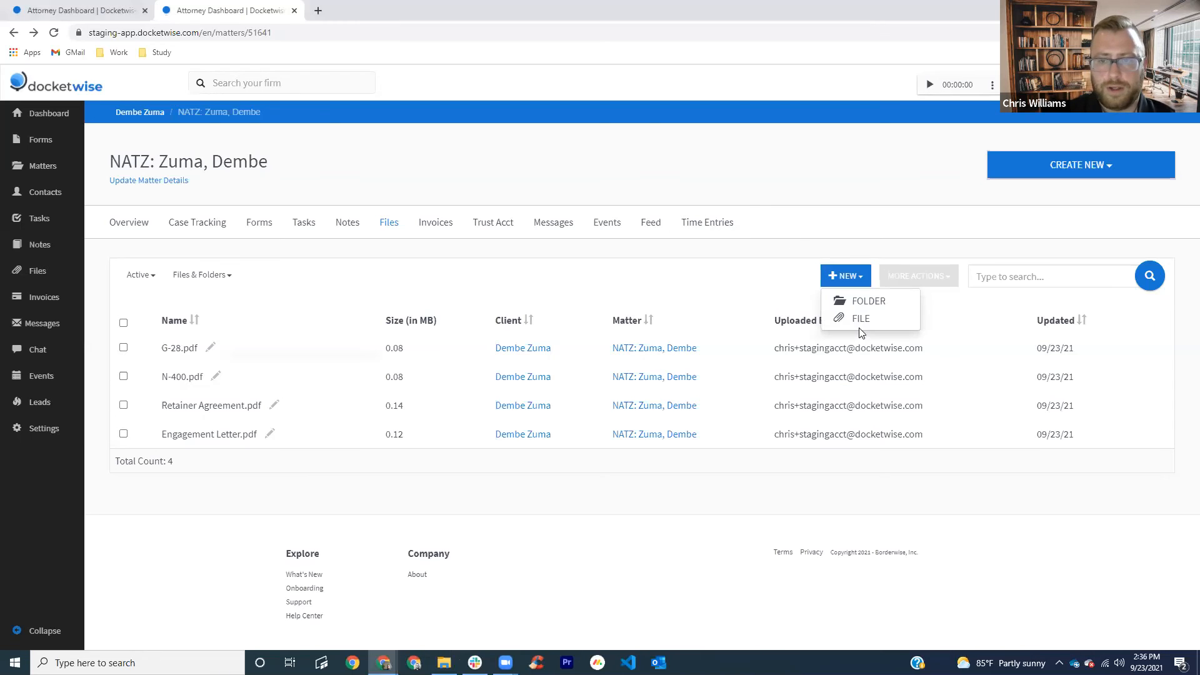
pyautogui.click(894, 320)
pyautogui.moveTo(685, 394); pyautogui.dragTo(687, 409)
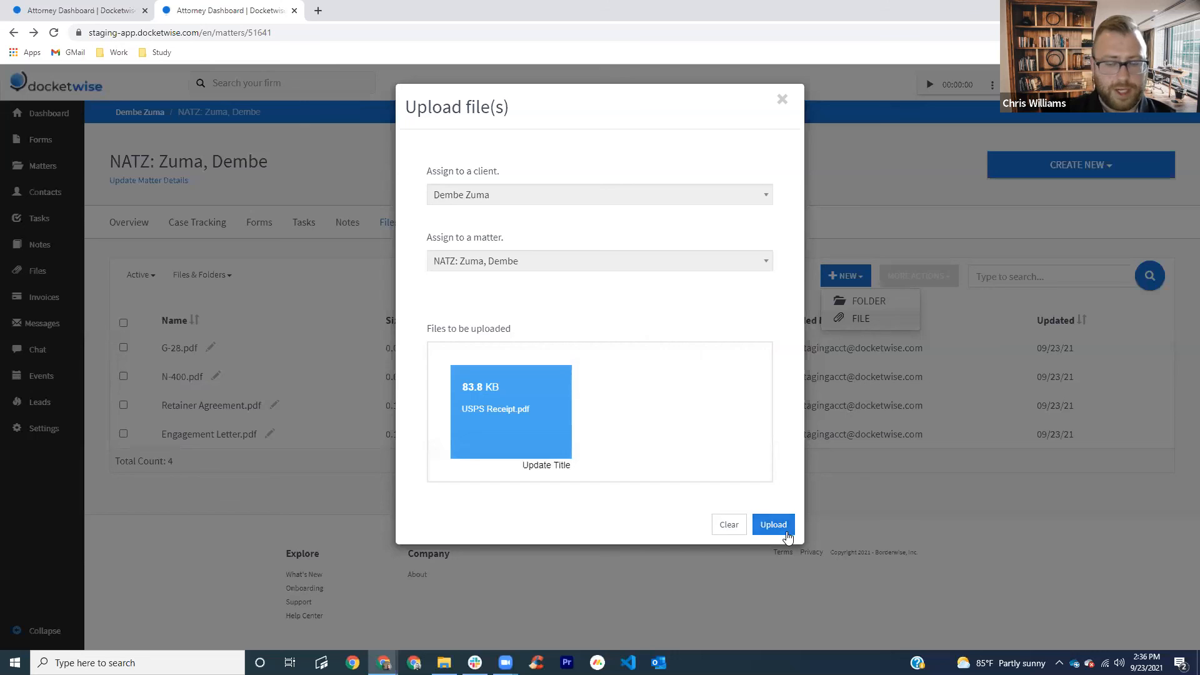
pyautogui.click(779, 528)
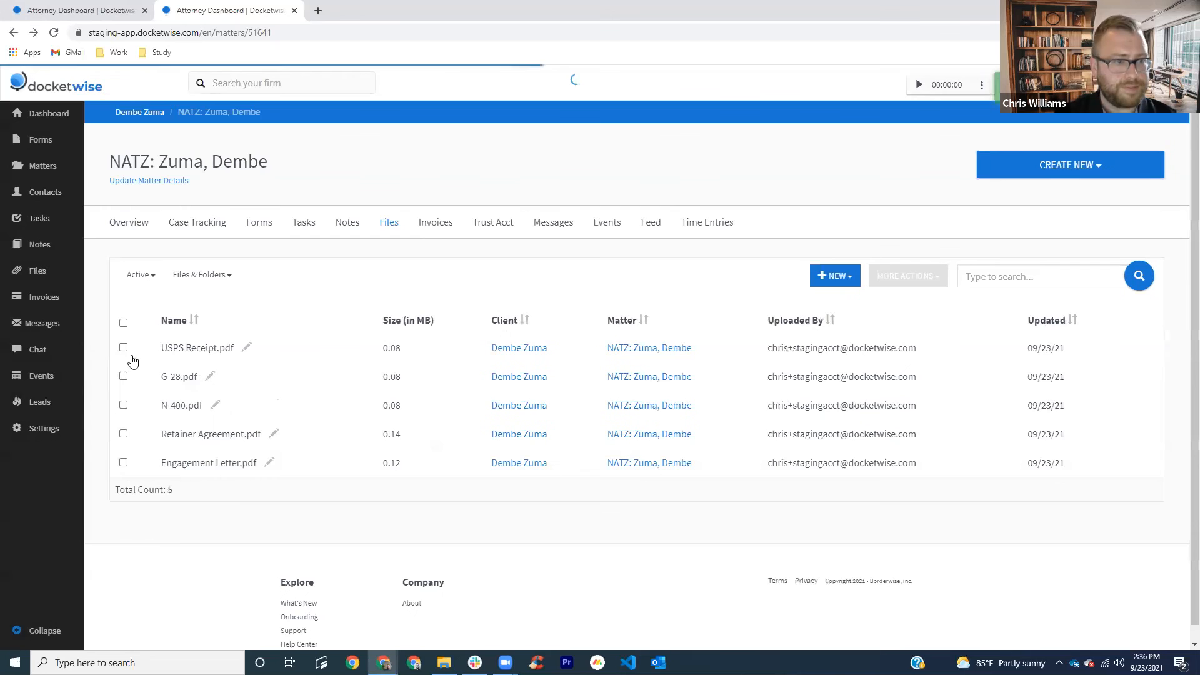
# Step: Share USPS Receipt.pdf from the matter's files to the client's portal
pyautogui.click(123, 348)
pyautogui.click(911, 277)
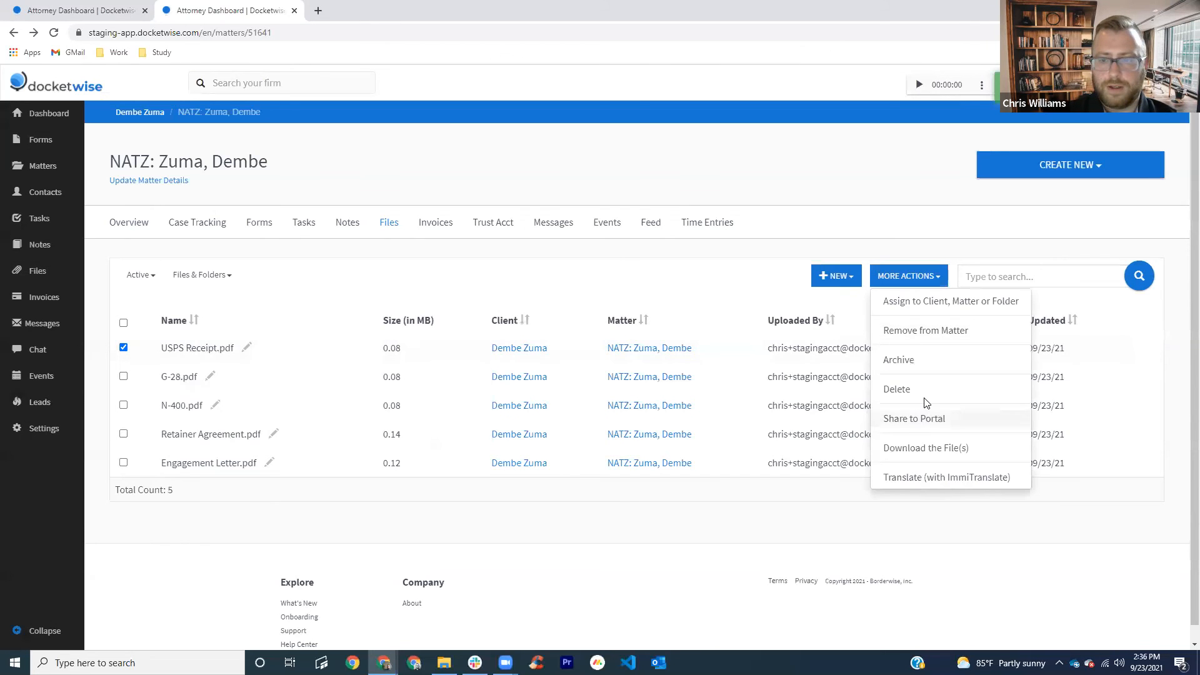
pyautogui.click(934, 418)
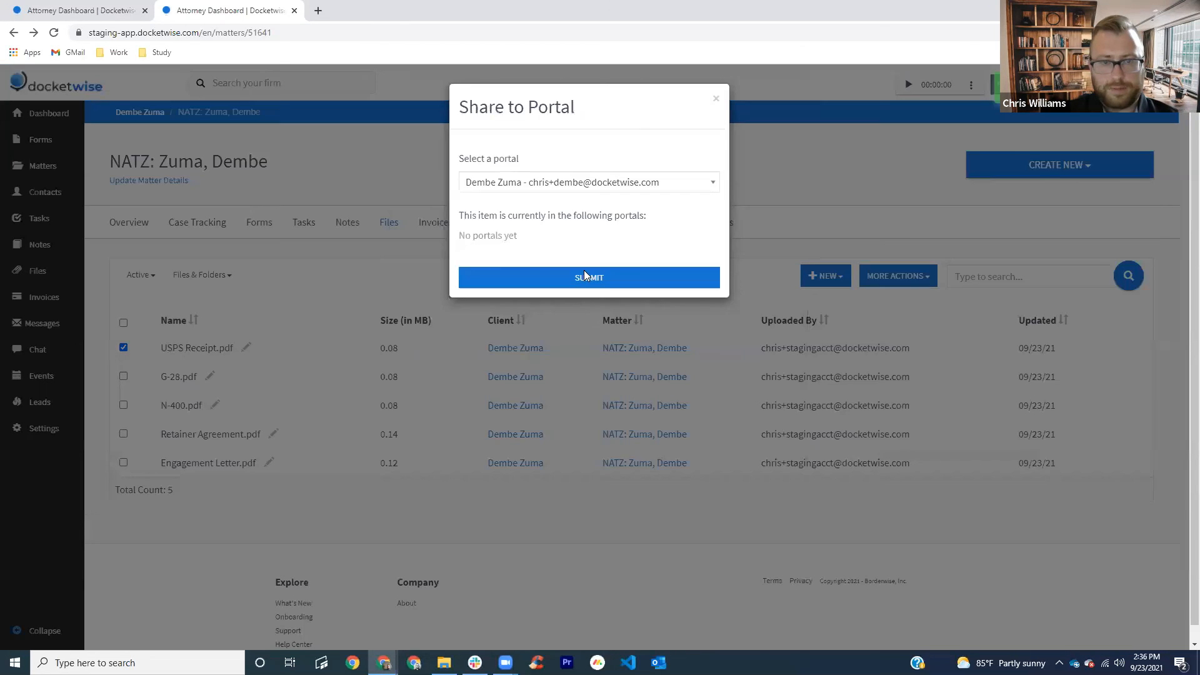
pyautogui.click(583, 275)
# Step: Mark the matter's Upload Mailing Receipt with Tracking Number to Client Portal and Mail Package tasks as complete
pyautogui.click(554, 224)
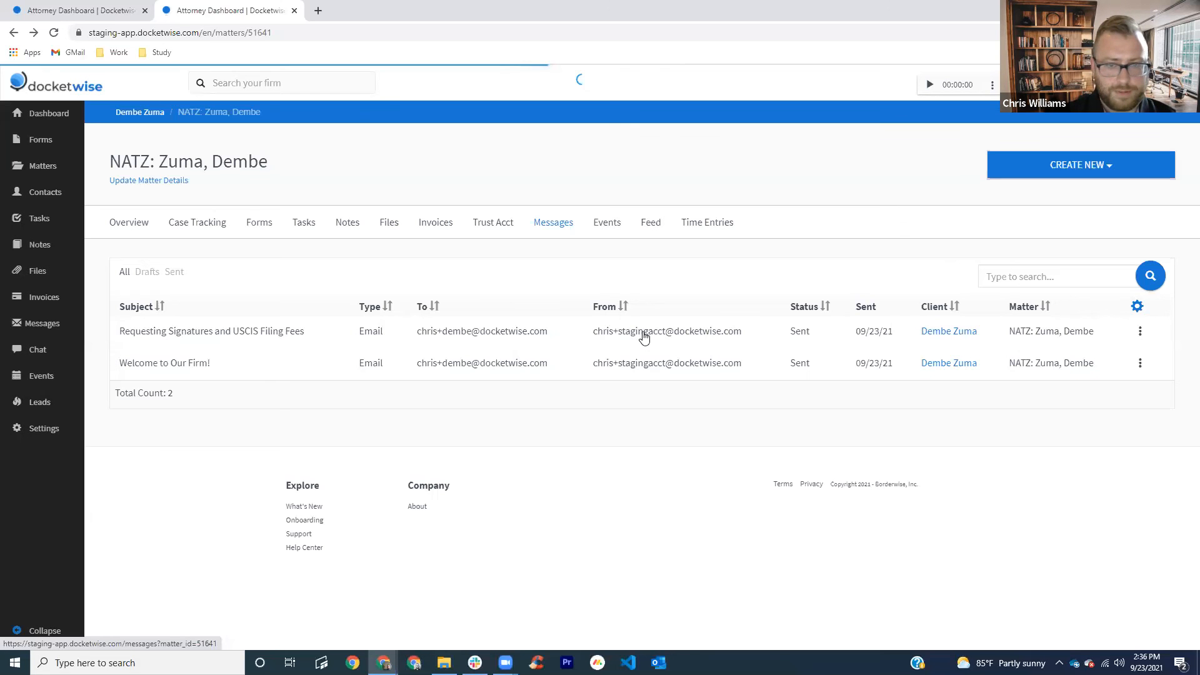
pyautogui.click(305, 227)
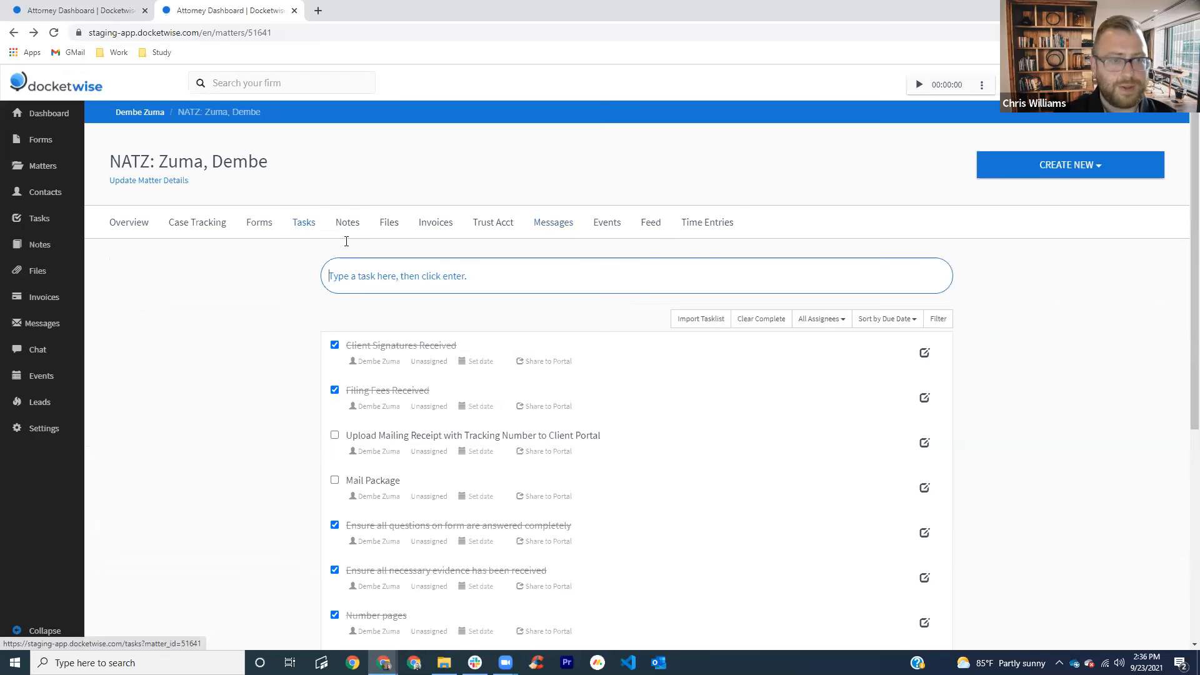
pyautogui.click(334, 435)
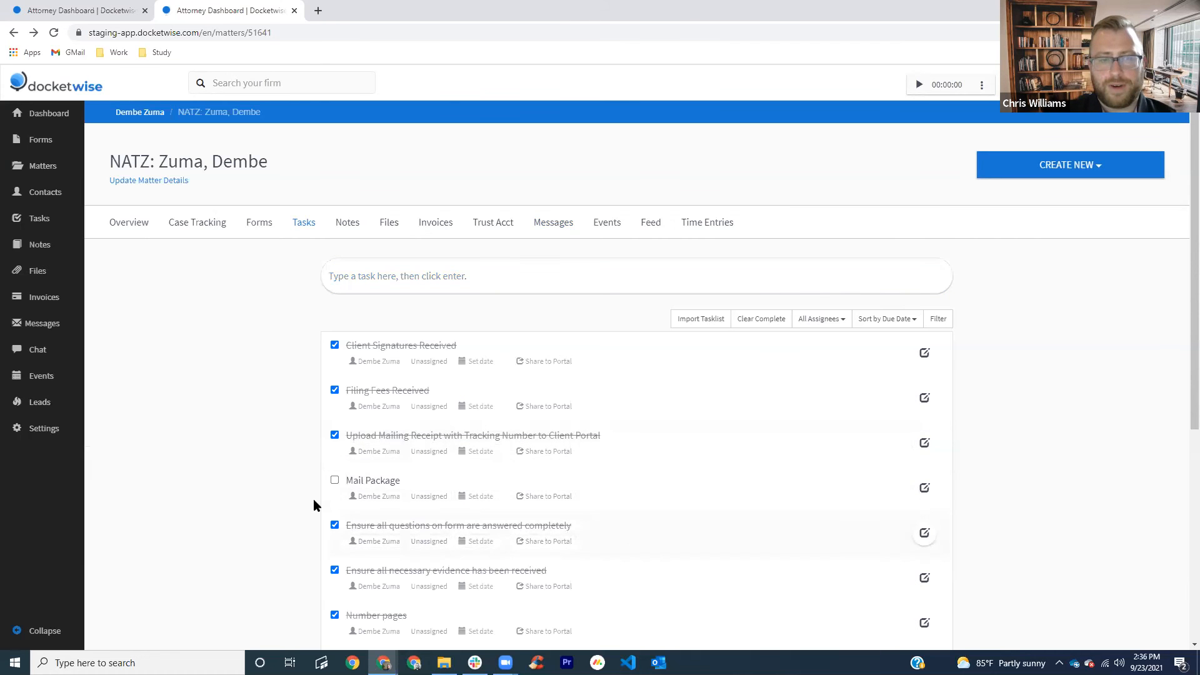
pyautogui.click(335, 480)
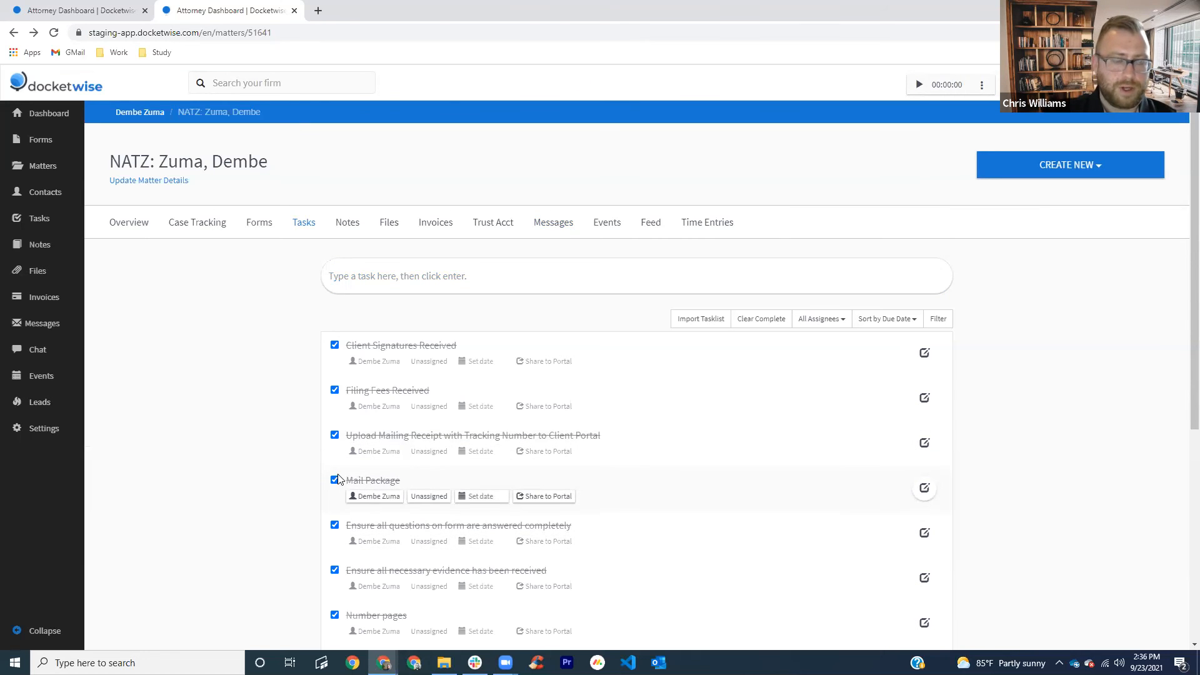
# Step: Advance the matter's status to Case Filed, read the sent message Great News!, and return to the matter
pyautogui.click(131, 224)
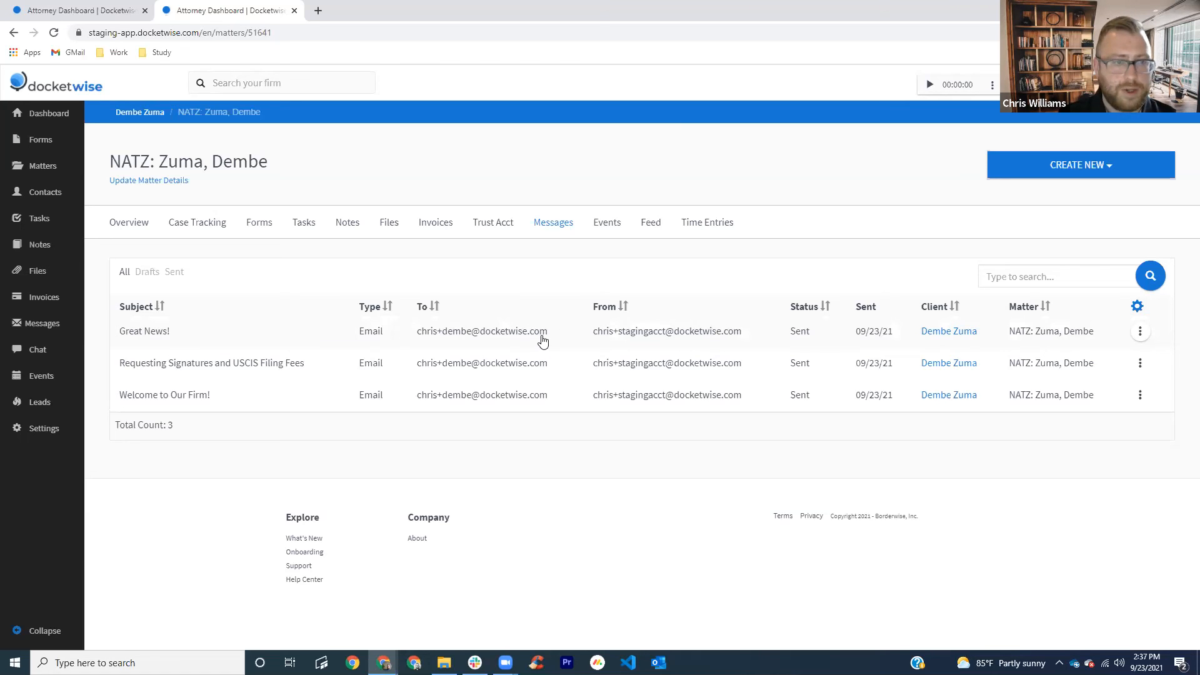
pyautogui.click(584, 341)
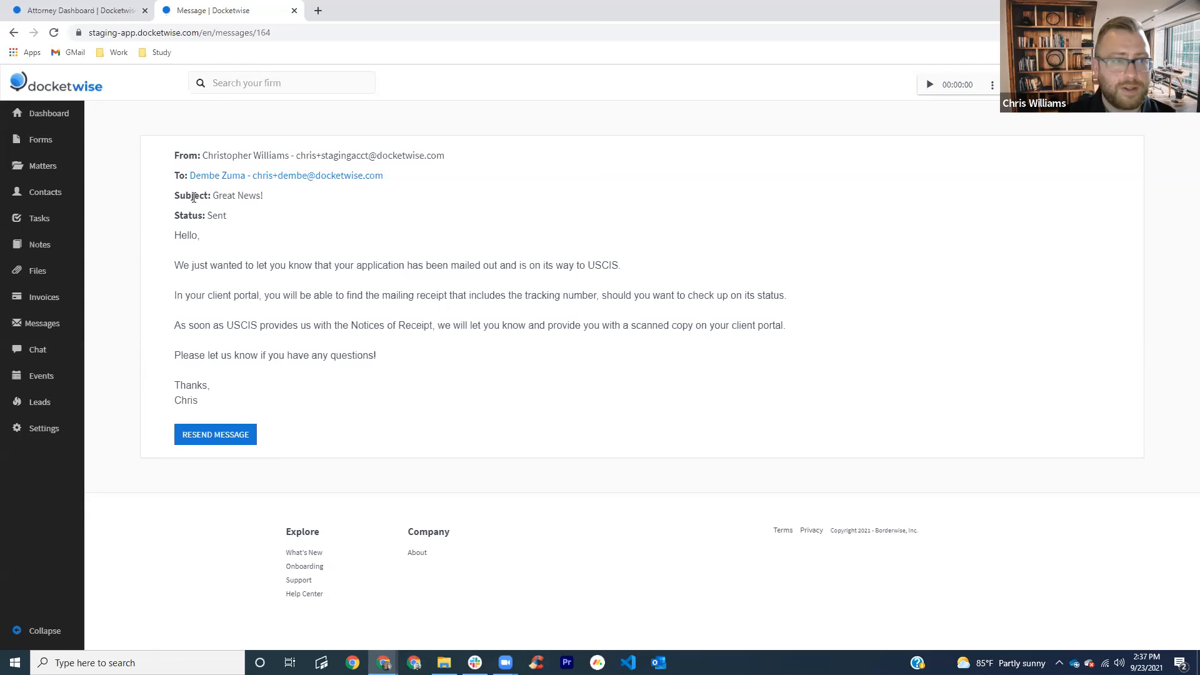
pyautogui.click(12, 33)
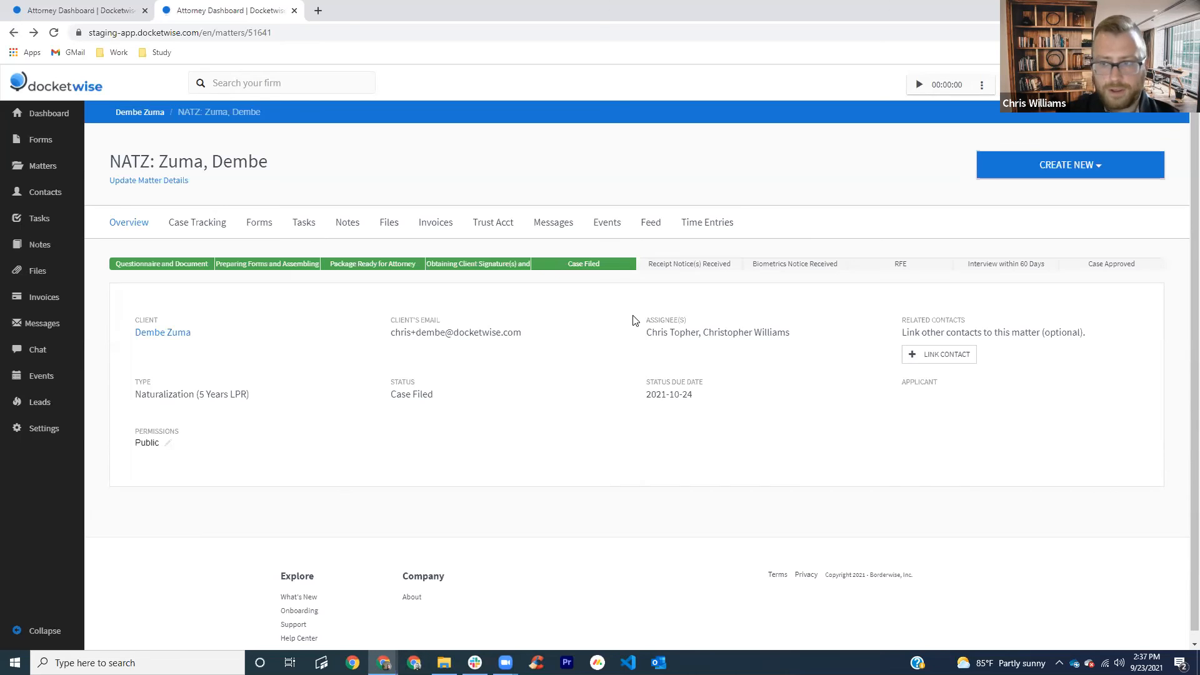
# Step: Advance the status to Receipt Notice(s) Received, open the sent message Your USICS Receipt Notice Has Arrived, and return to the matter
pyautogui.click(687, 269)
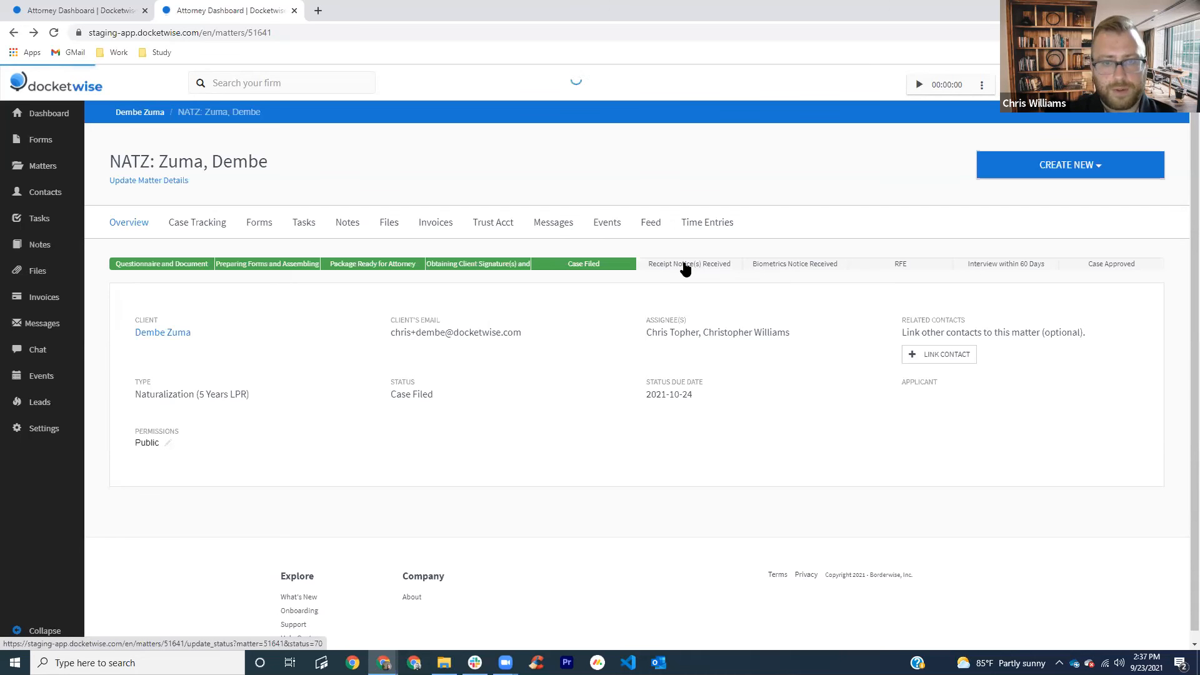
pyautogui.click(551, 223)
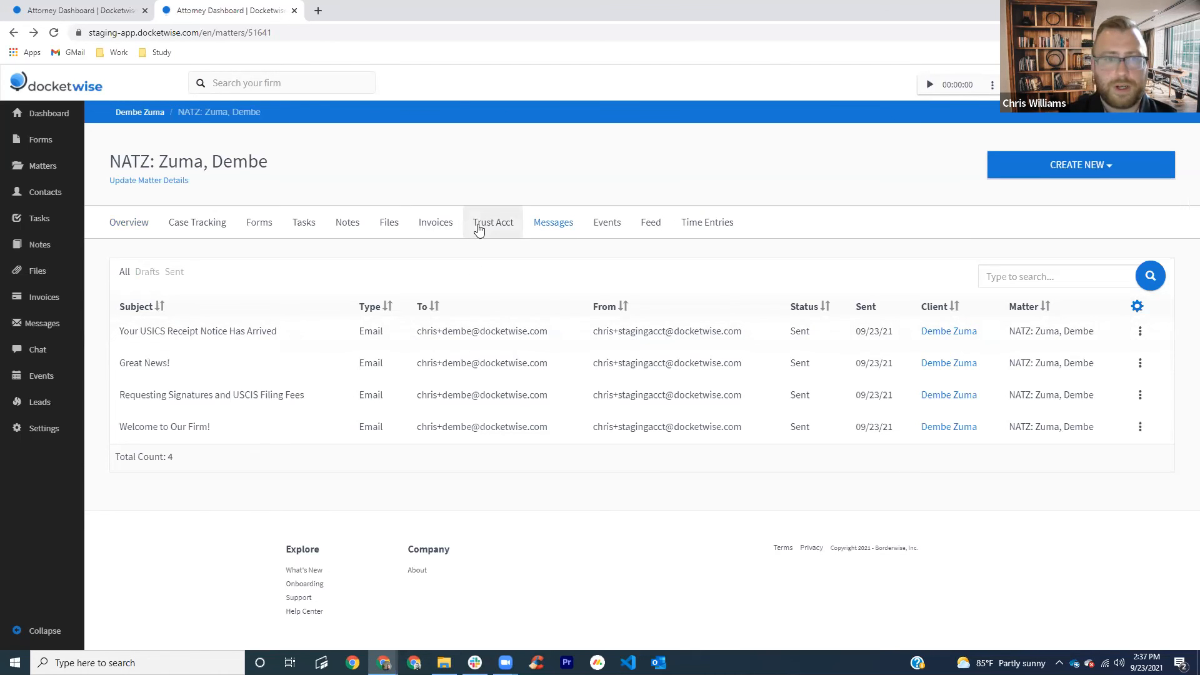
pyautogui.click(572, 335)
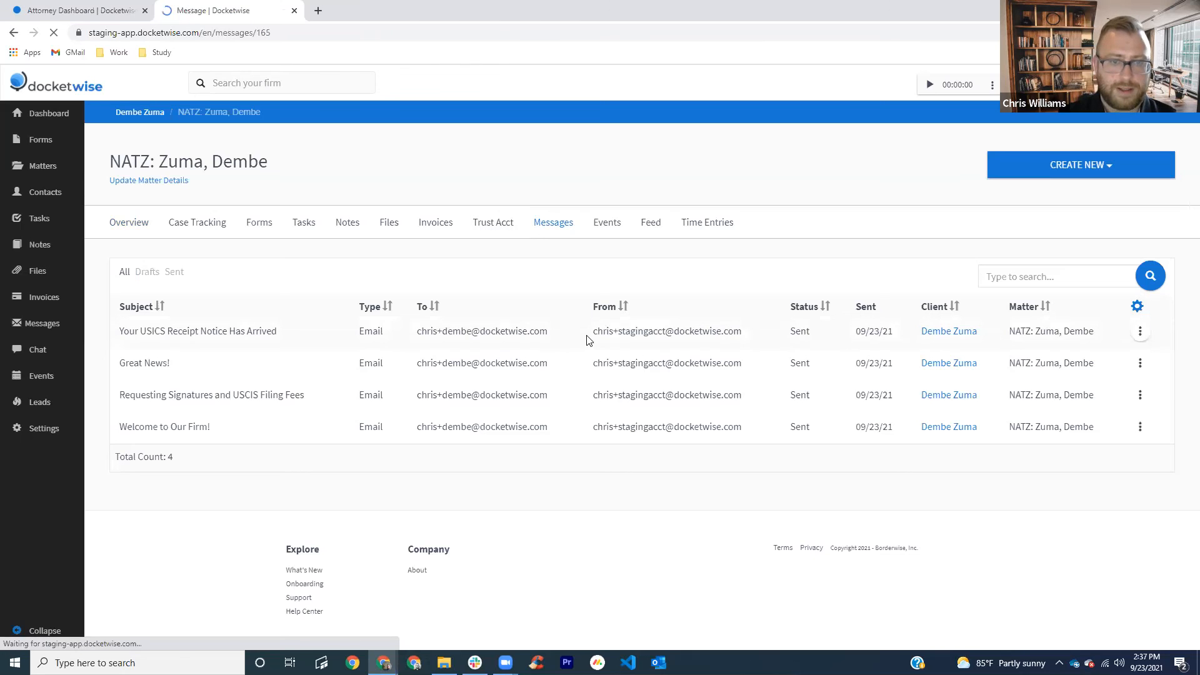
pyautogui.click(14, 33)
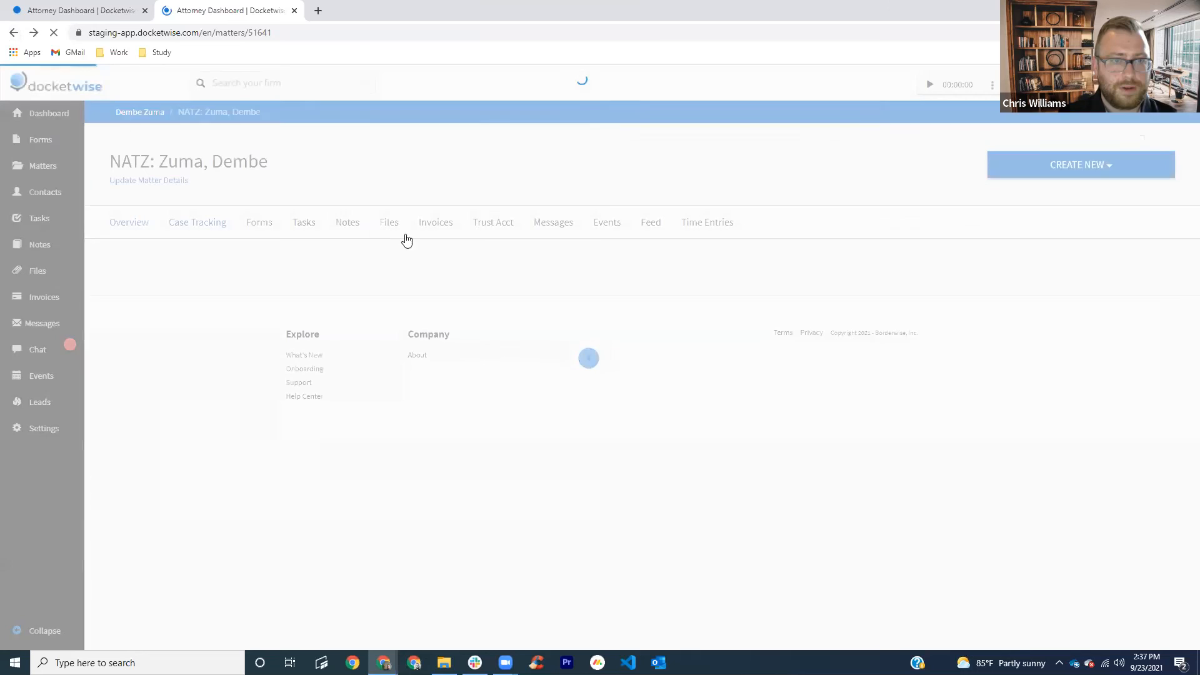
# Step: Upload USCIS Receipt Notice.pdf to the matter's files and share it to the client's portal
pyautogui.click(388, 222)
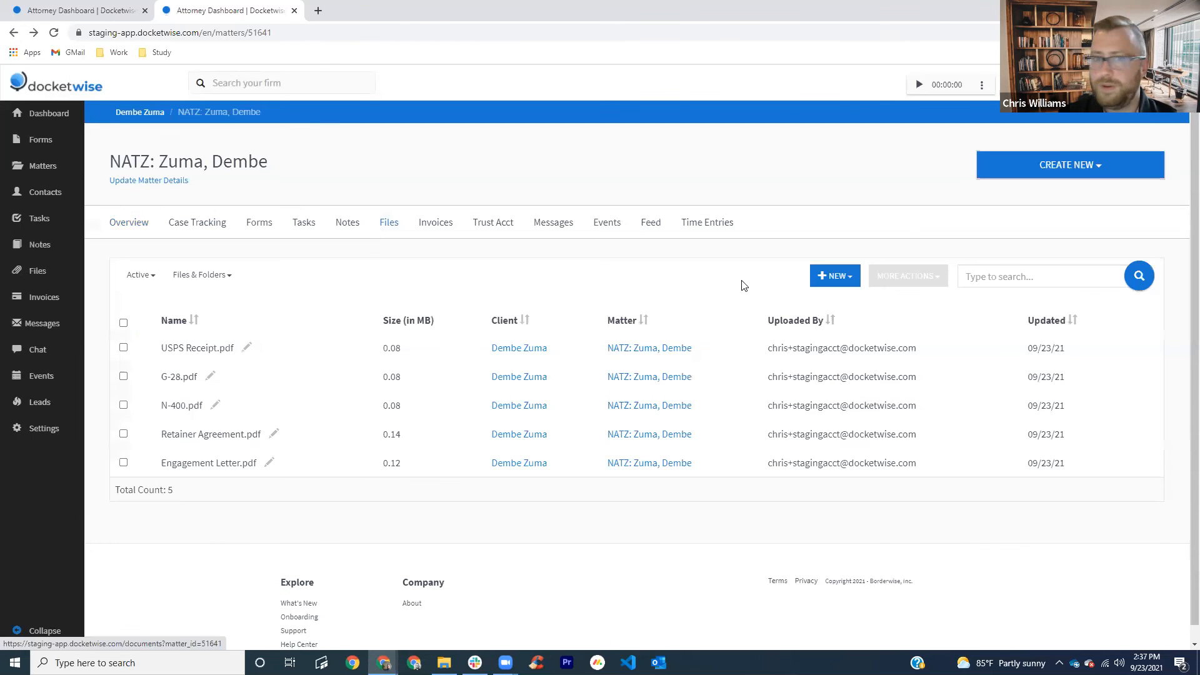
pyautogui.click(837, 277)
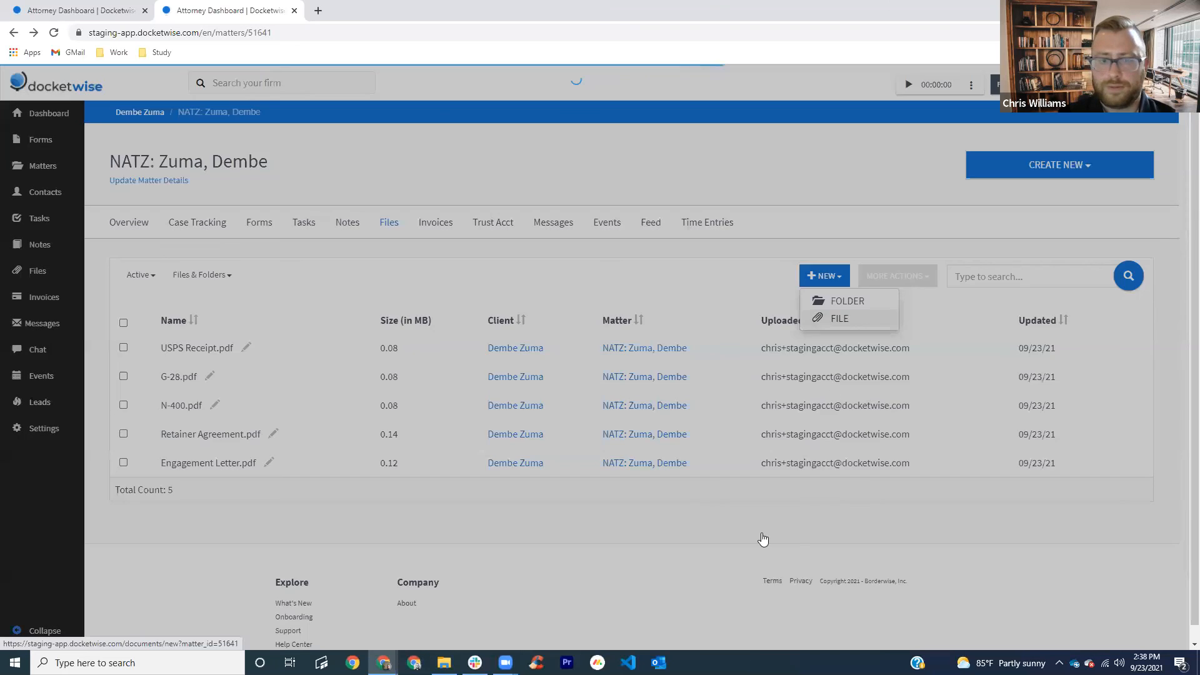
pyautogui.click(761, 527)
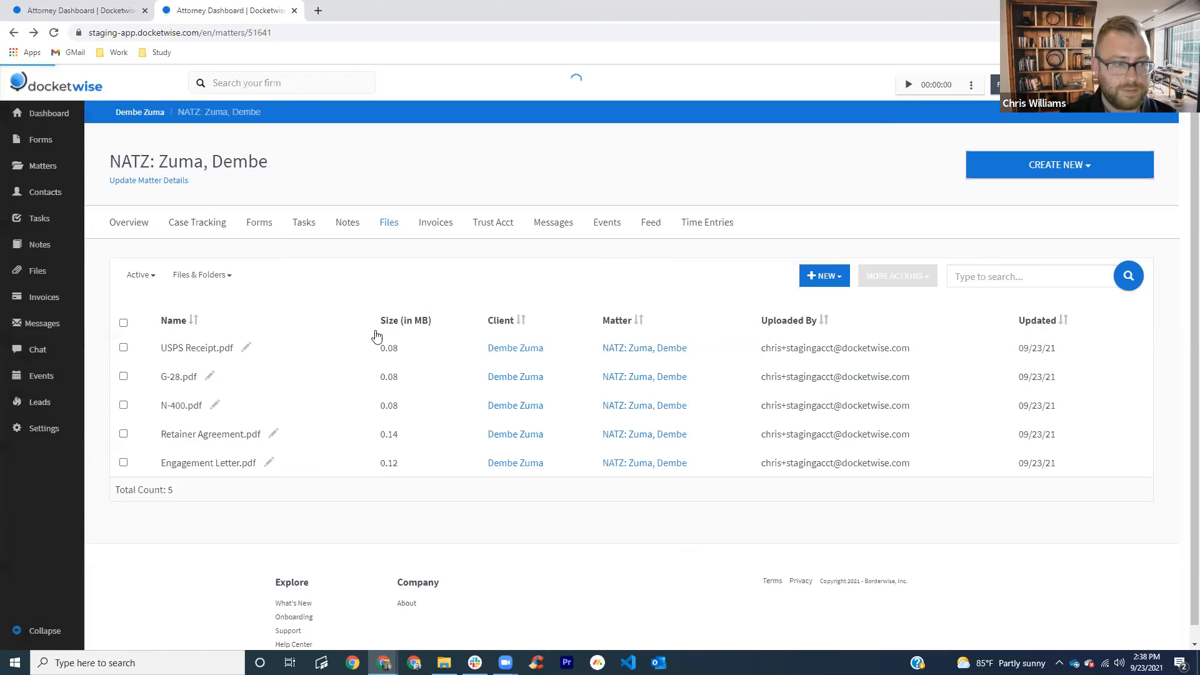
pyautogui.click(899, 276)
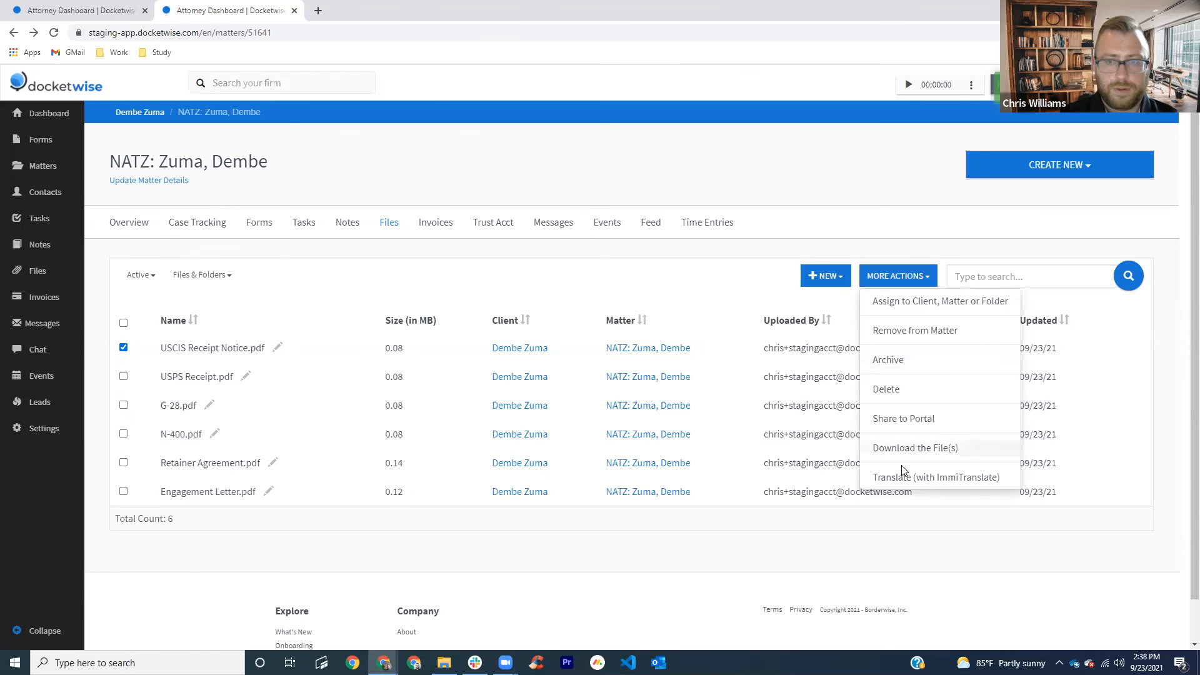
pyautogui.click(906, 417)
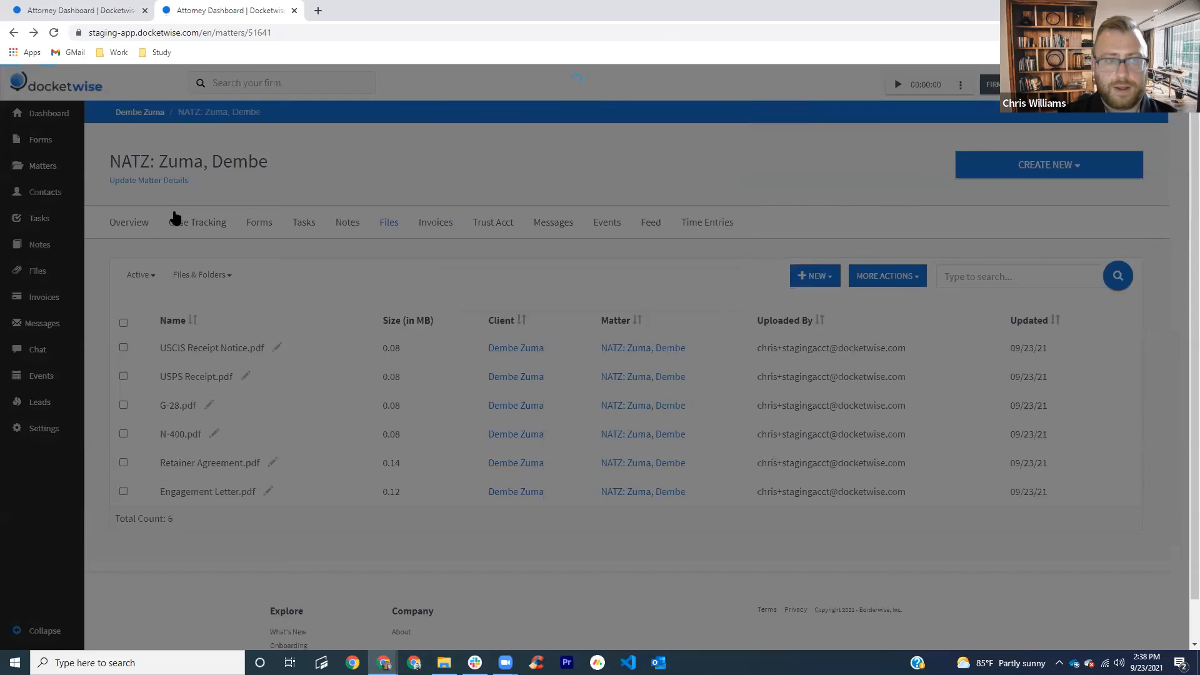
# Step: Advance the matter's status to Biometrics Notice Received and check the matter's messages
pyautogui.click(134, 223)
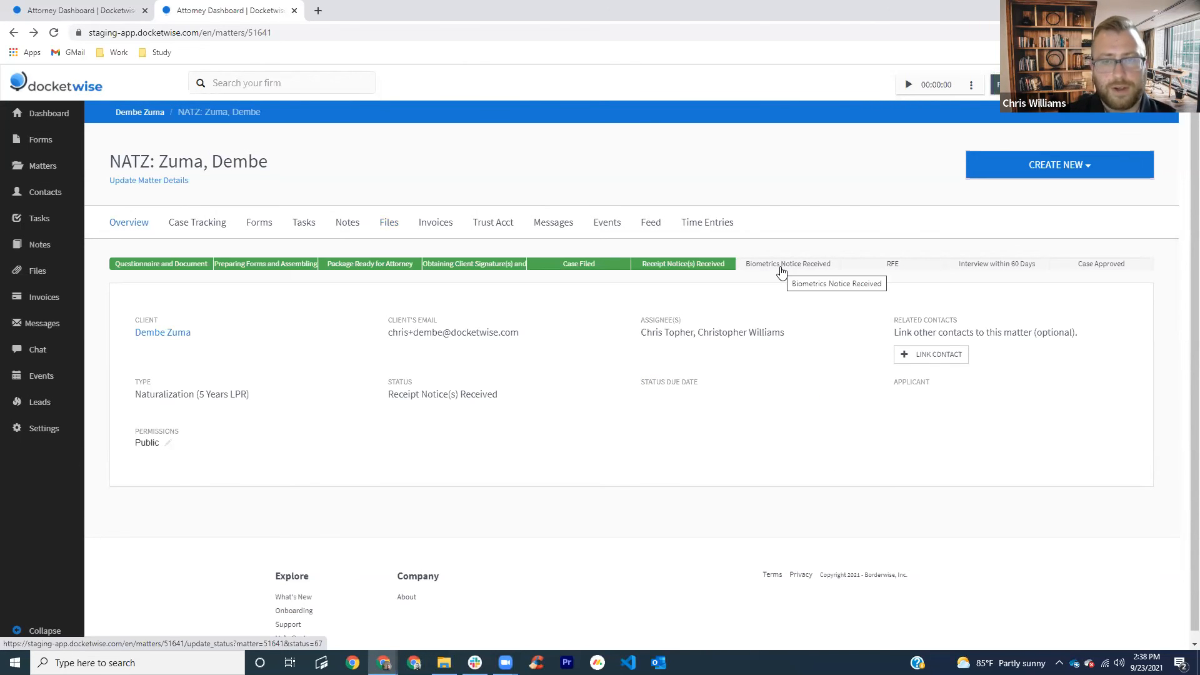
pyautogui.click(780, 270)
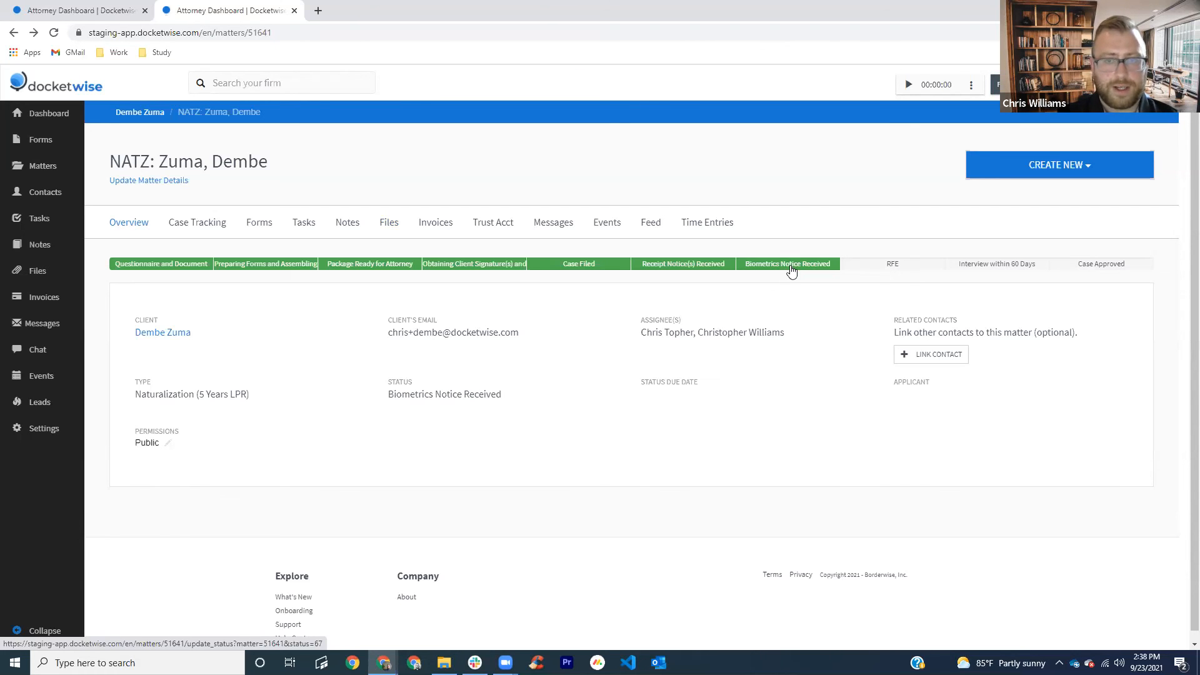
pyautogui.click(554, 225)
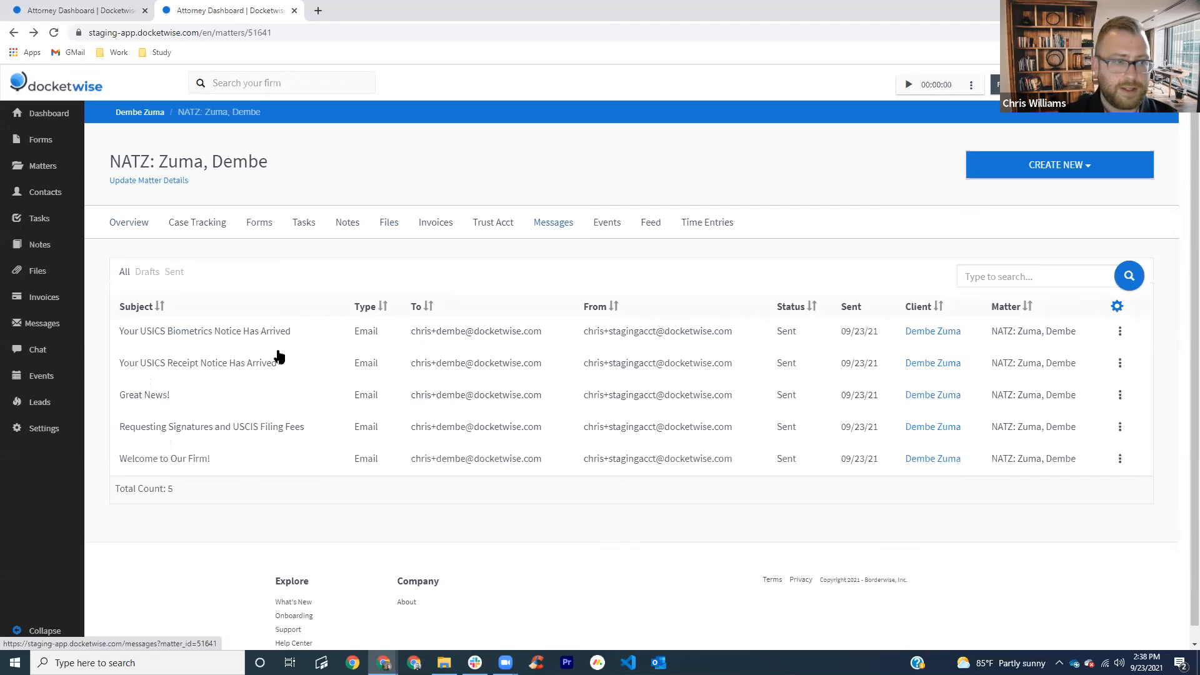
# Step: Upload USCIS Biometrics Notice.pdf to the matter's files
pyautogui.click(394, 231)
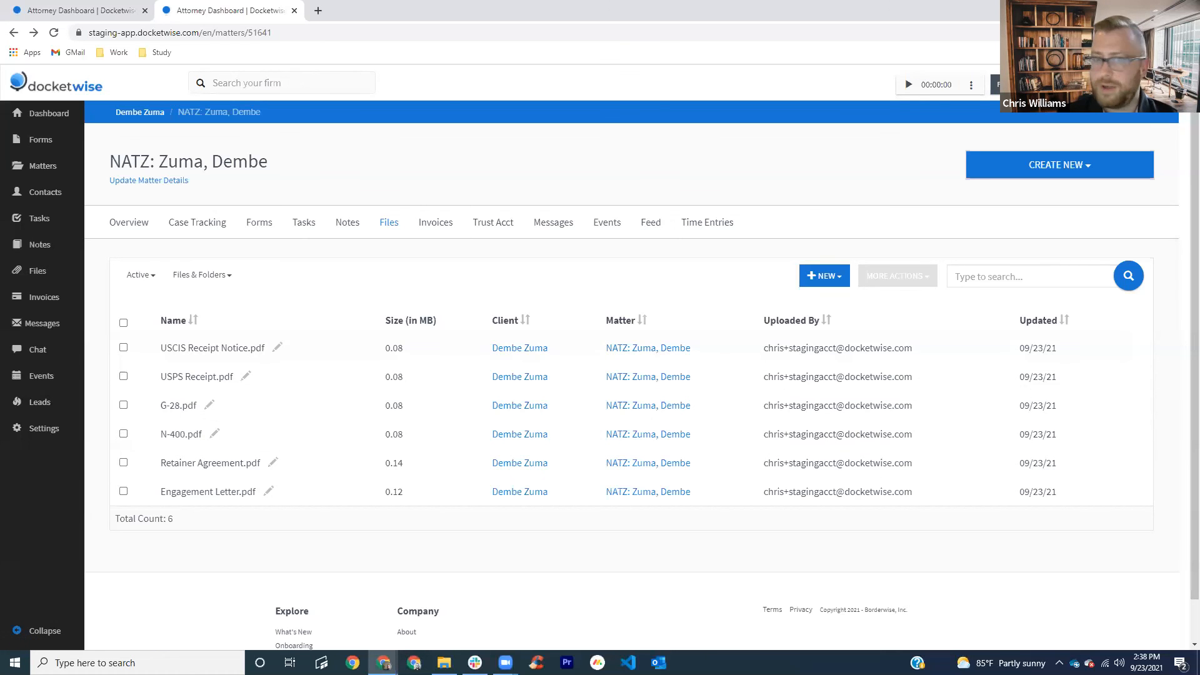
pyautogui.click(836, 321)
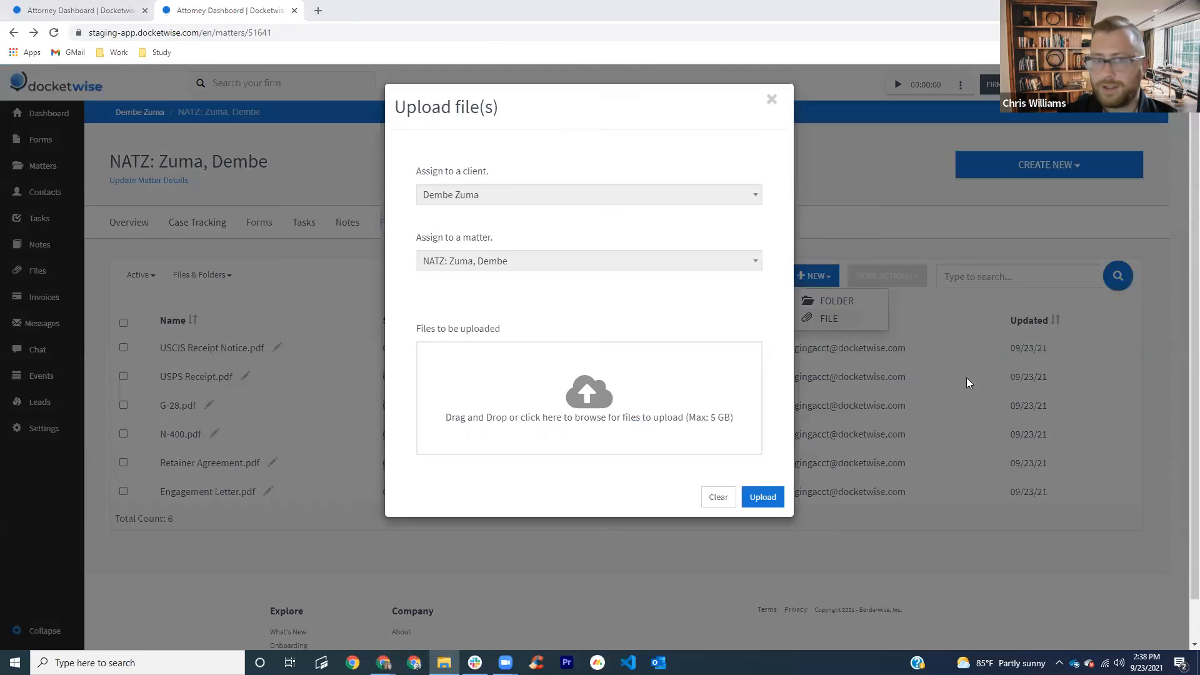
pyautogui.moveTo(967, 380); pyautogui.dragTo(632, 417)
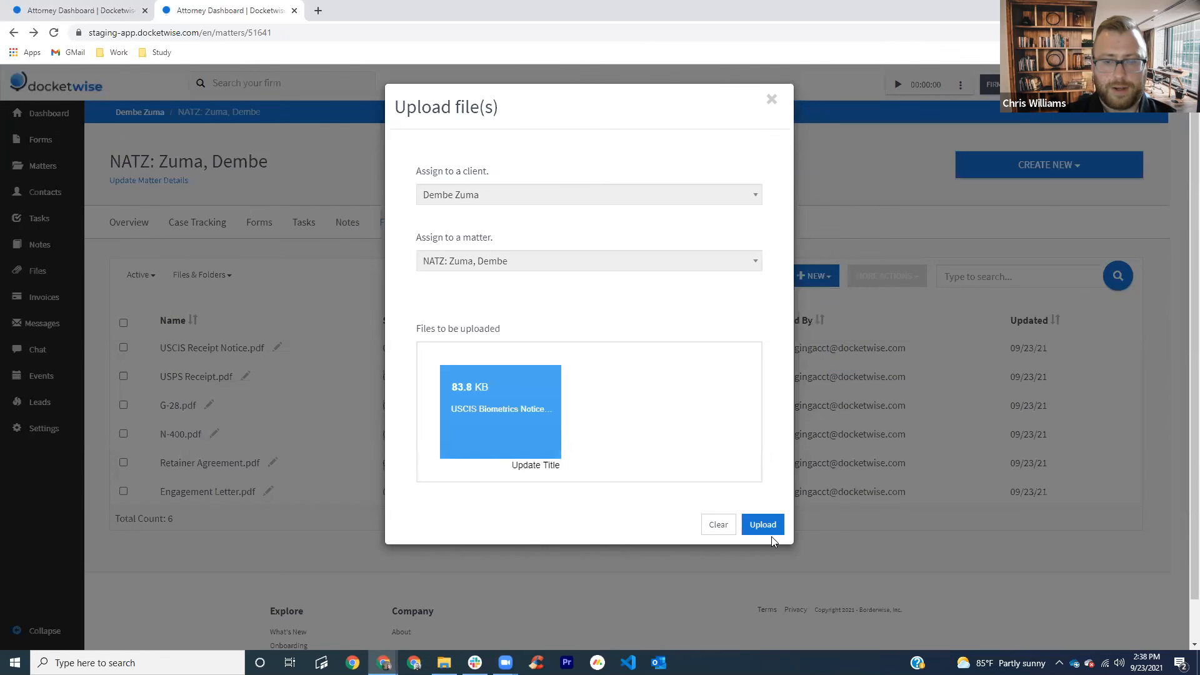
pyautogui.click(762, 525)
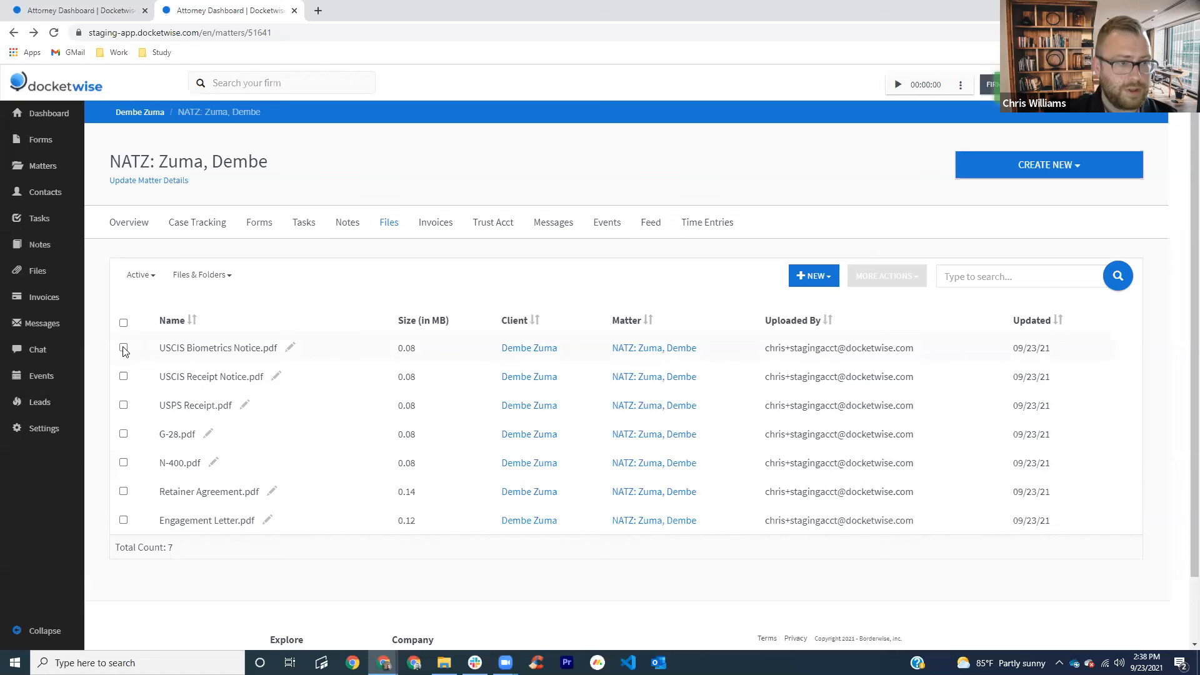
# Step: Share USCIS Biometrics Notice.pdf from the matter's files to the client's portal
pyautogui.click(124, 348)
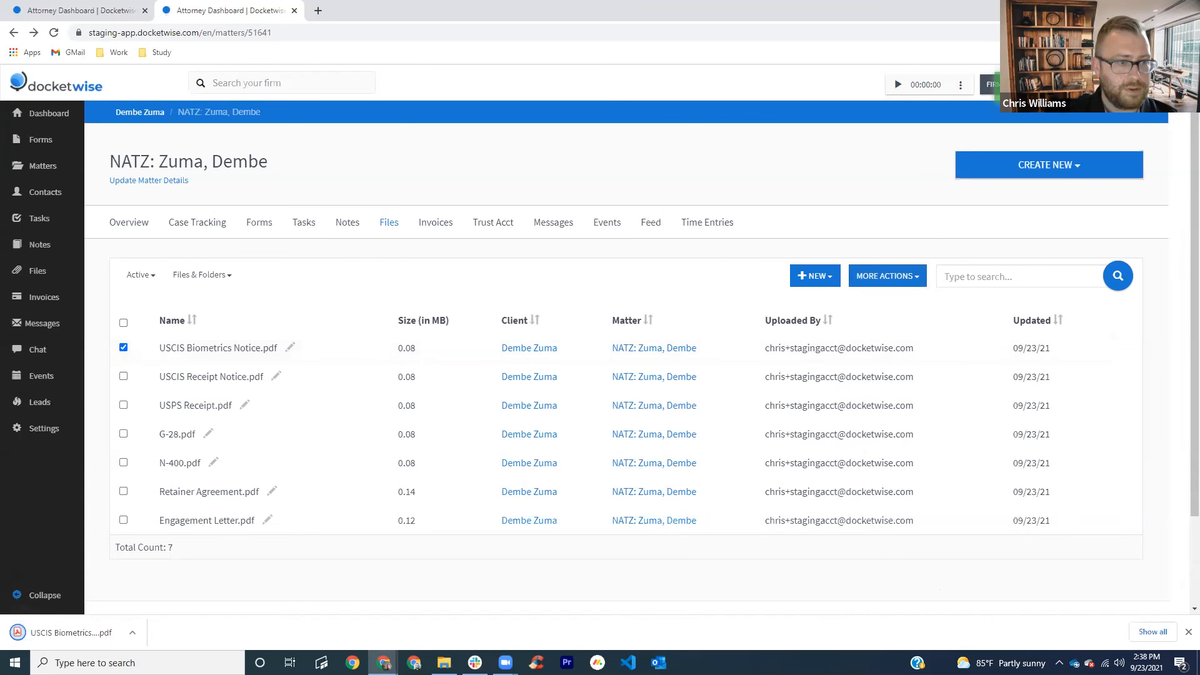
pyautogui.click(1189, 632)
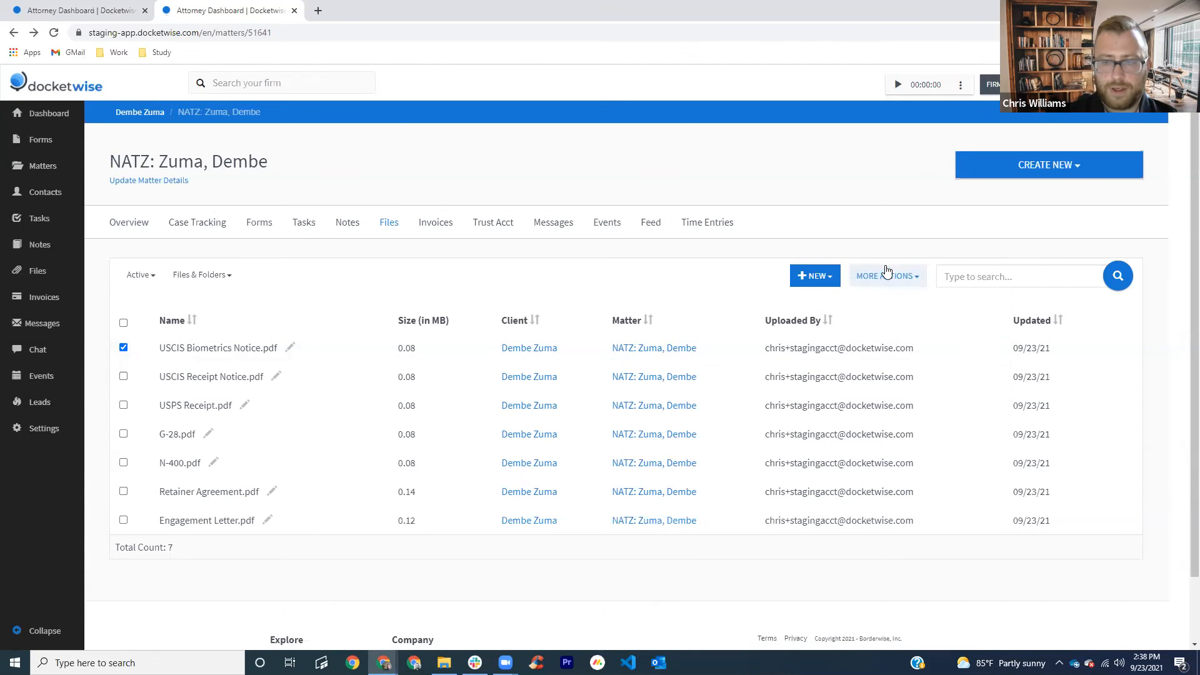
pyautogui.click(886, 273)
pyautogui.click(906, 417)
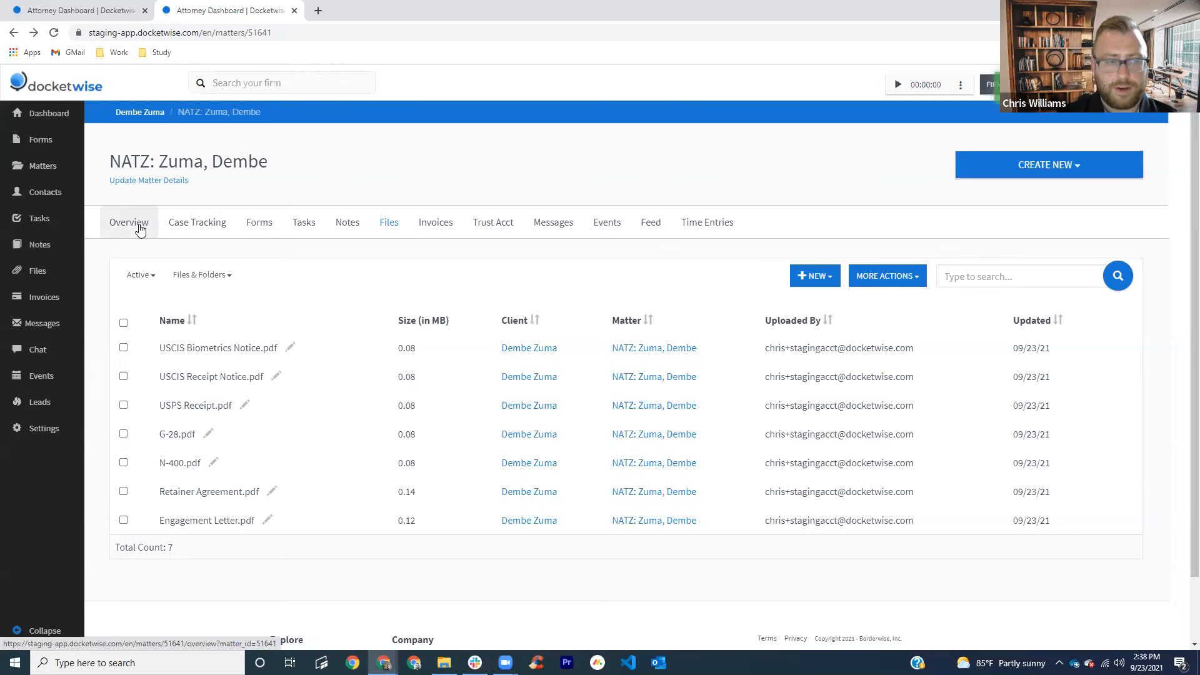
# Step: Return to the matter's overview and advance its status to Interview within 60 Days
pyautogui.click(146, 229)
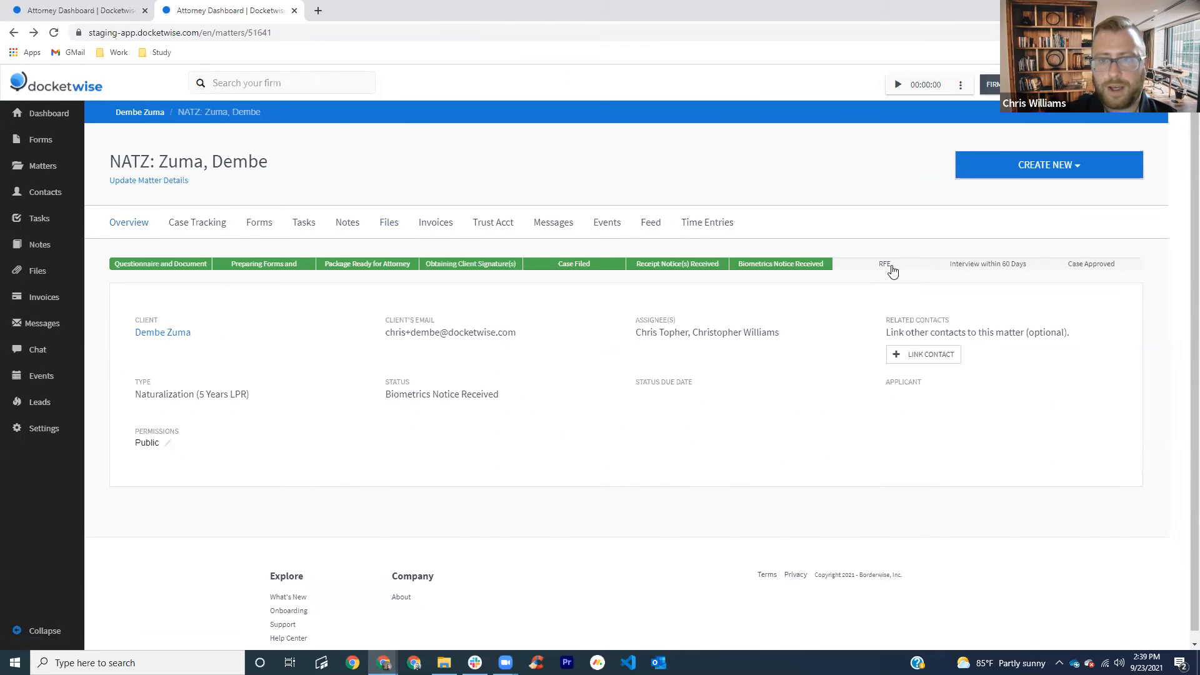
pyautogui.click(979, 267)
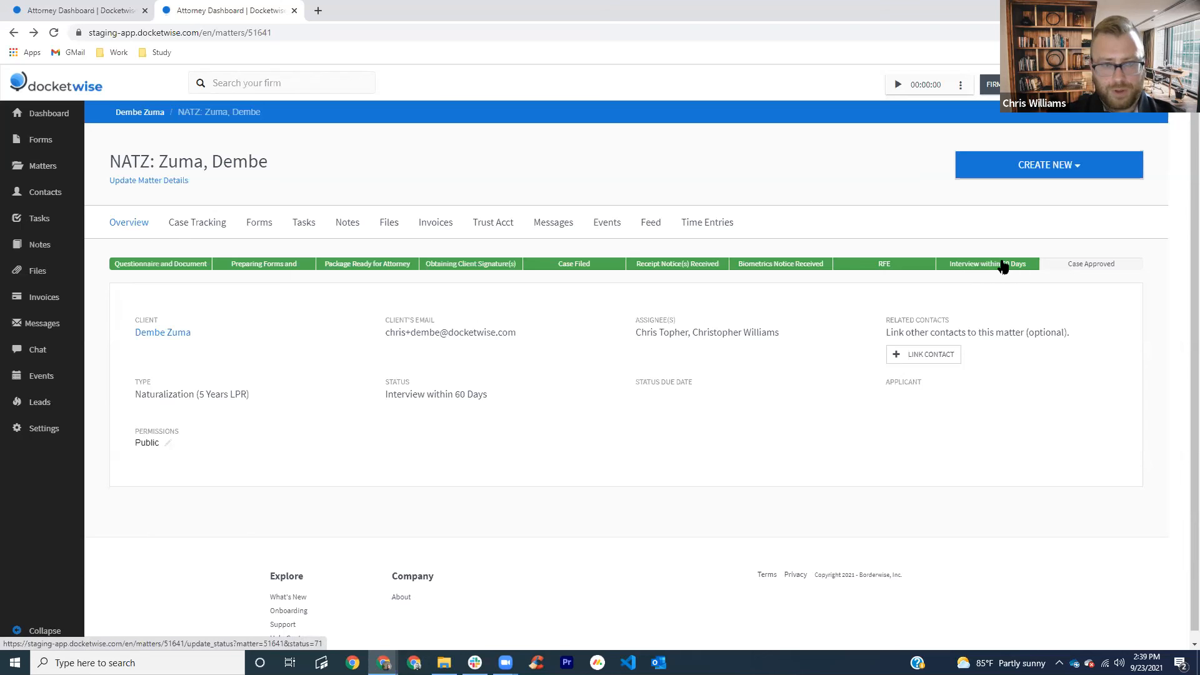
# Step: Check the matter's messages, and advance its status to Case Approved from the overview
pyautogui.click(556, 223)
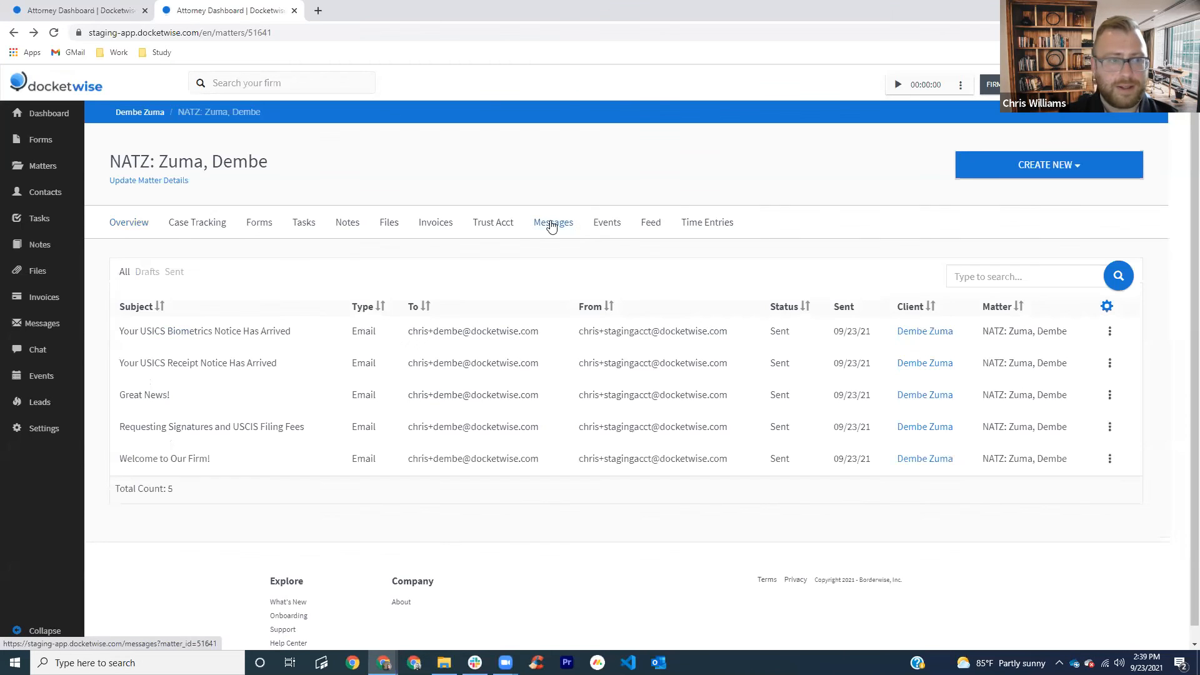
pyautogui.click(141, 224)
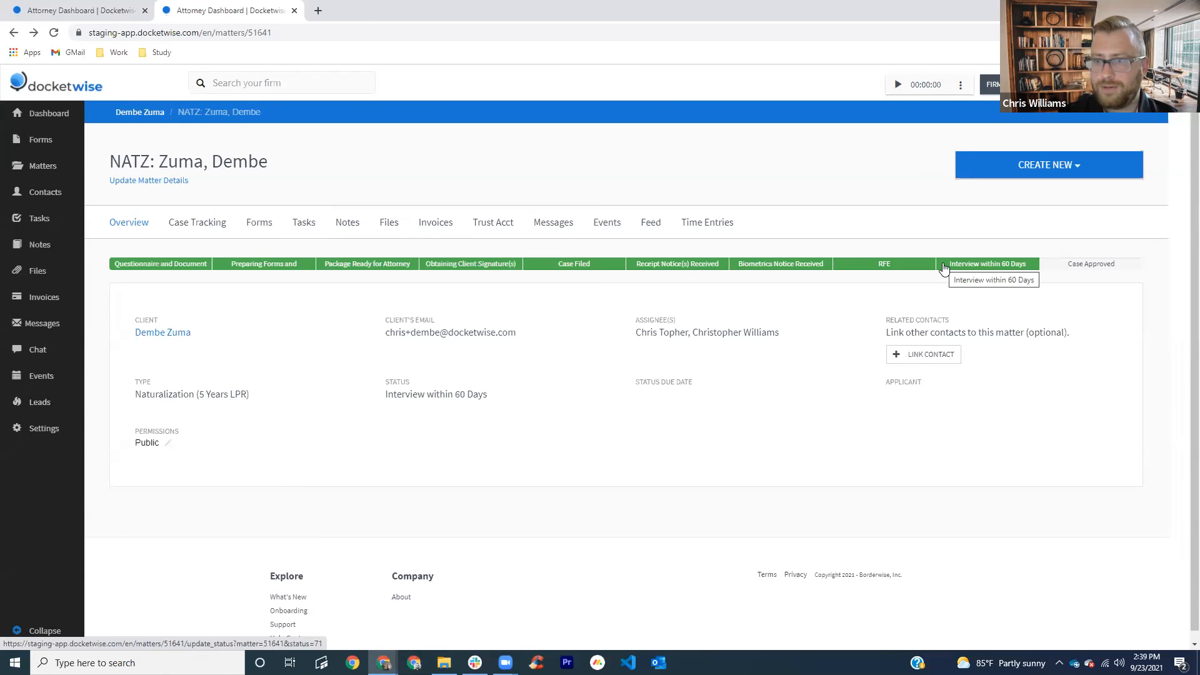
pyautogui.click(1065, 267)
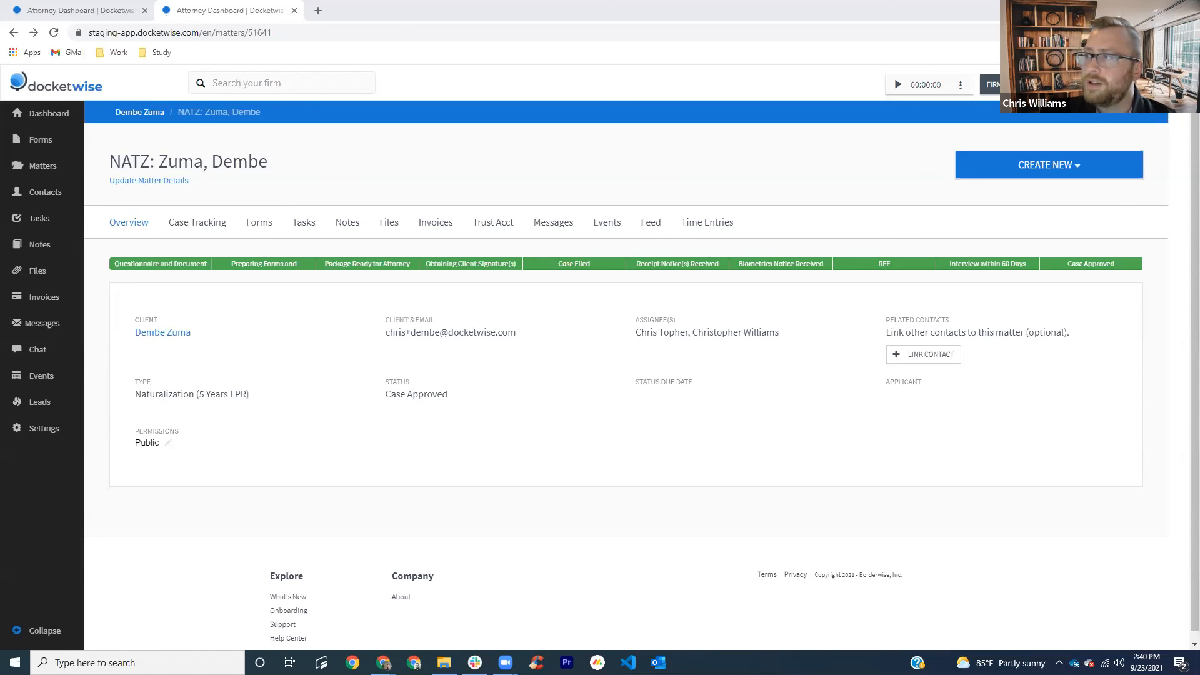
# Step: Open the firm's message templates in the account settings and look through the list
pyautogui.click(63, 440)
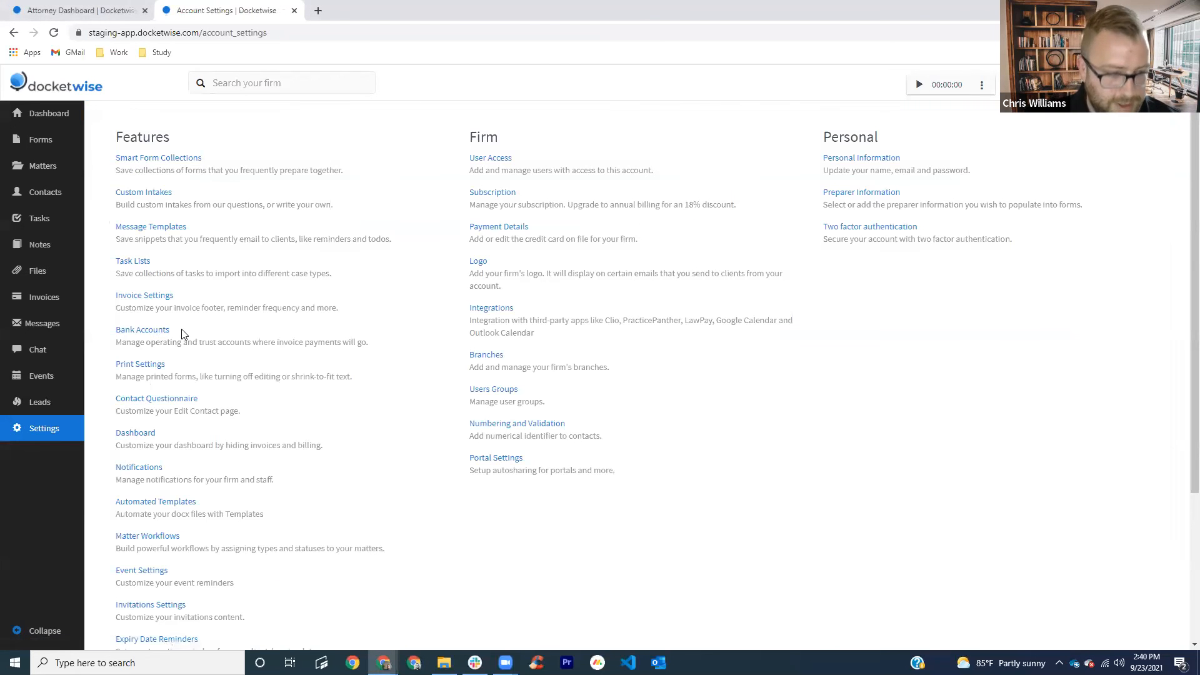
pyautogui.click(158, 233)
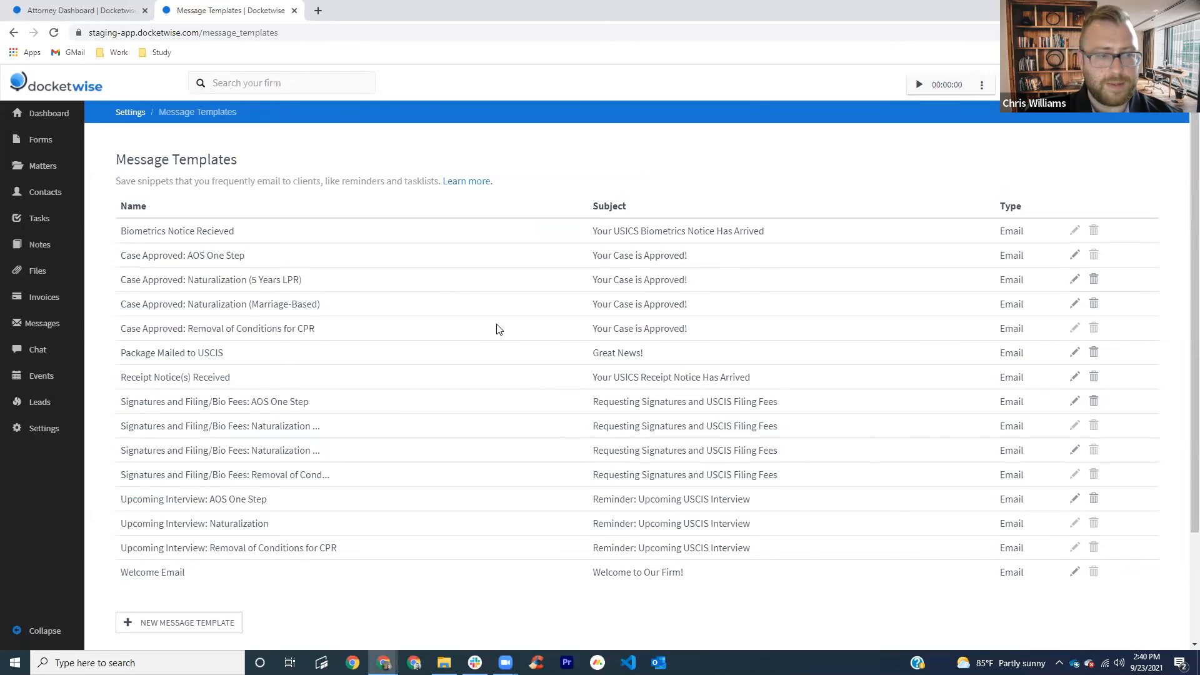
pyautogui.scroll(-3, 475, 356)
pyautogui.scroll(2, 213, 595)
pyautogui.scroll(-1, 167, 550)
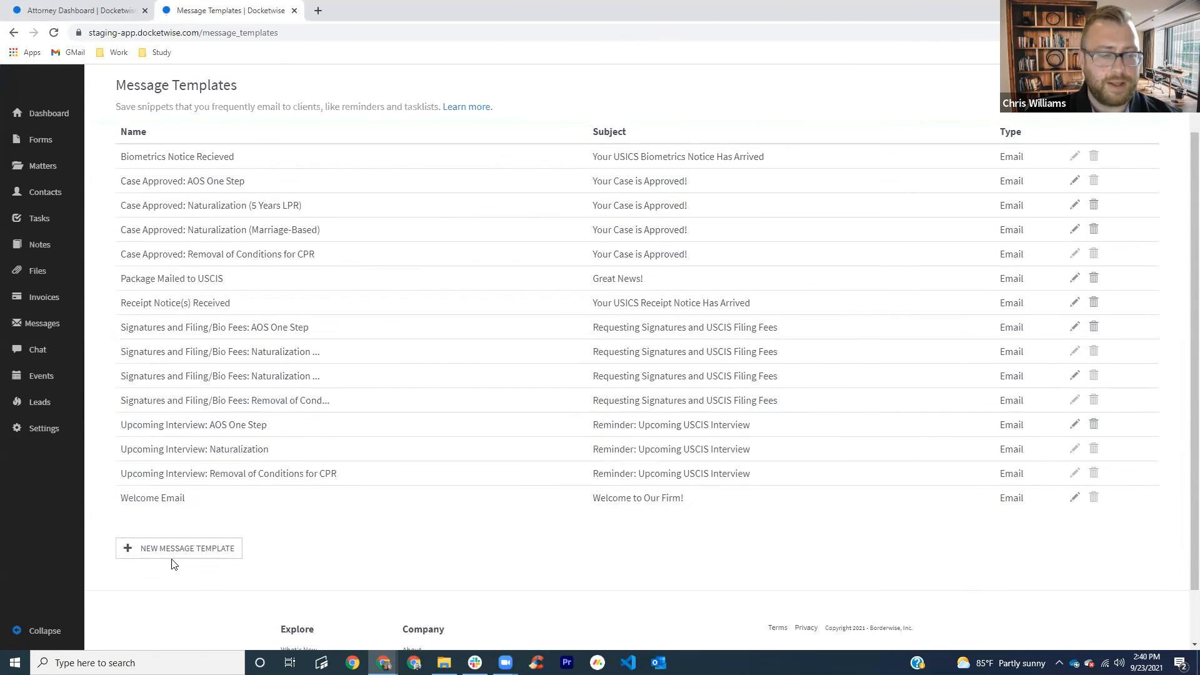
# Step: View the blank form for a new message template, including its subject and body fields, and return to the template list
pyautogui.click(175, 542)
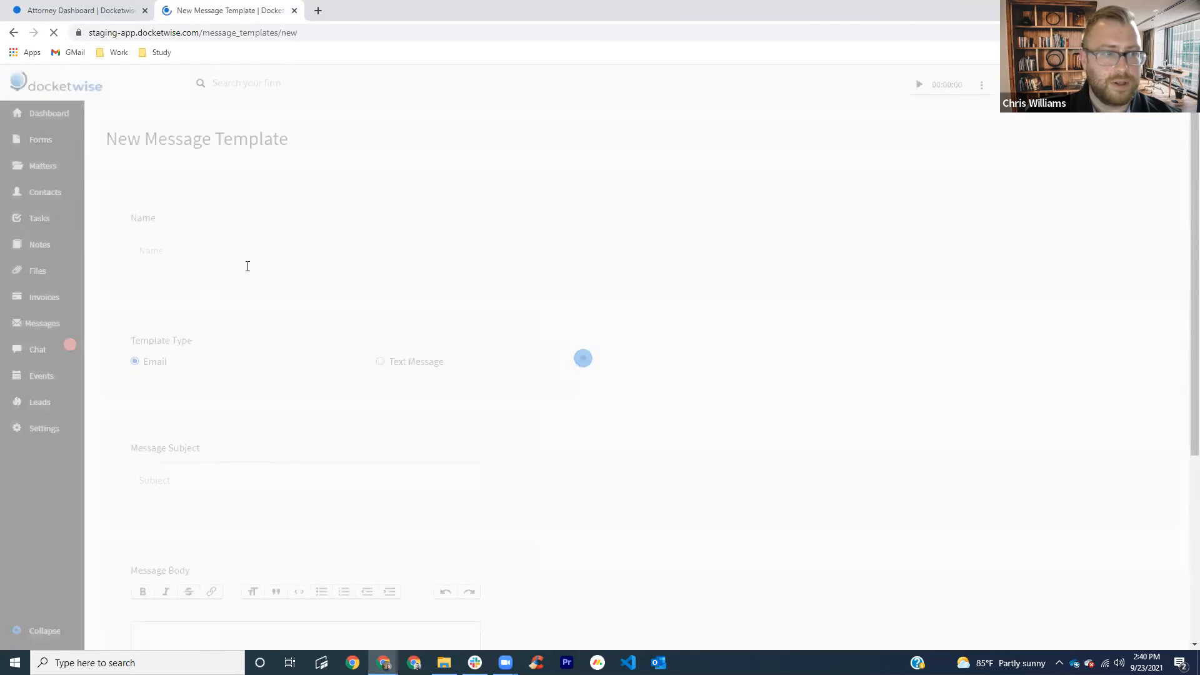
pyautogui.scroll(-2, 246, 265)
pyautogui.click(244, 351)
pyautogui.click(198, 517)
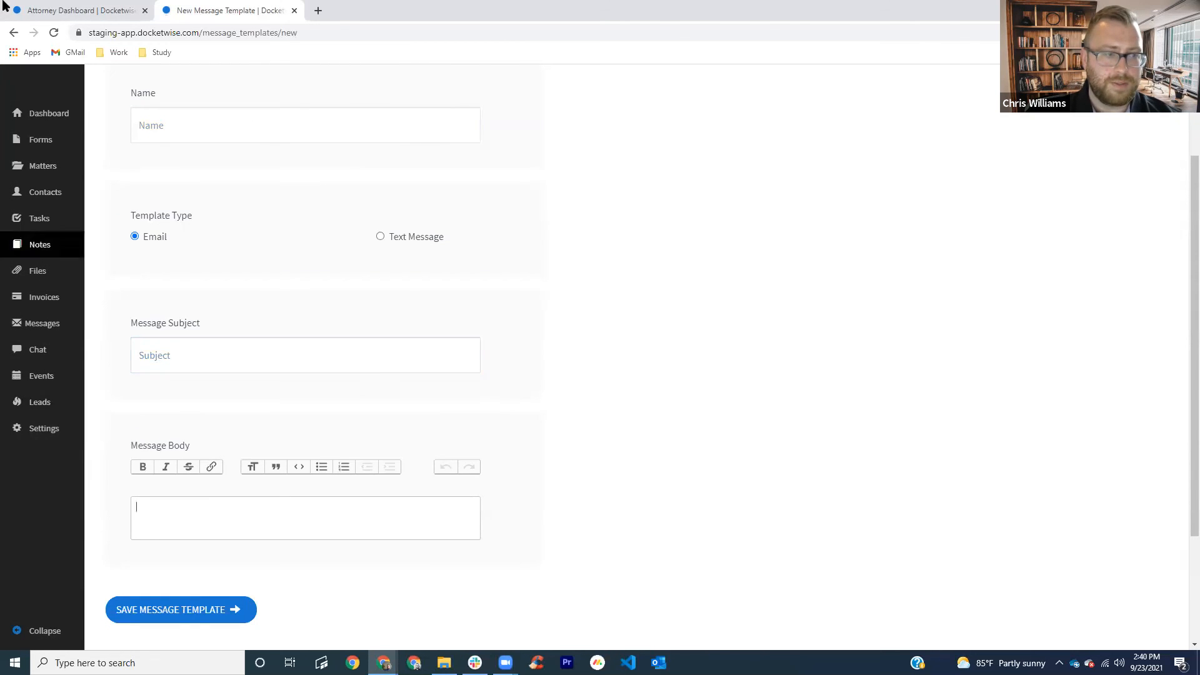
pyautogui.click(13, 32)
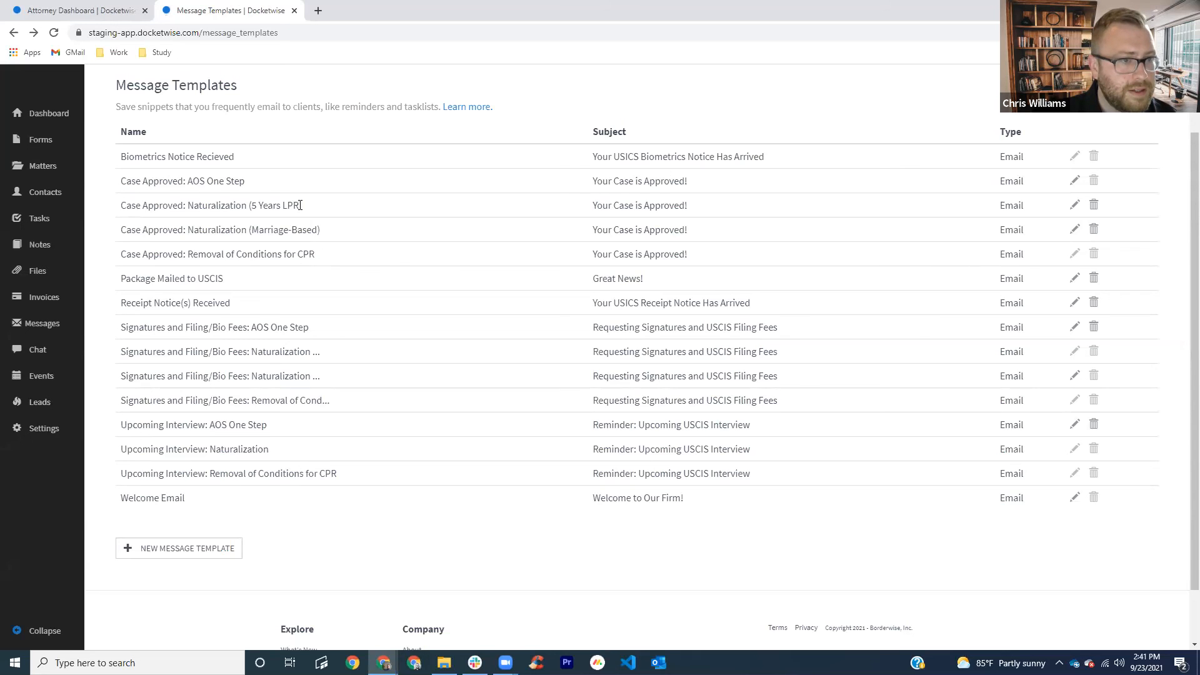
# Step: Review the subject and body of the Case Approved: Naturalization (5 Years LPR) message template and go back to the account settings
pyautogui.click(1075, 205)
pyautogui.scroll(-6, 617, 273)
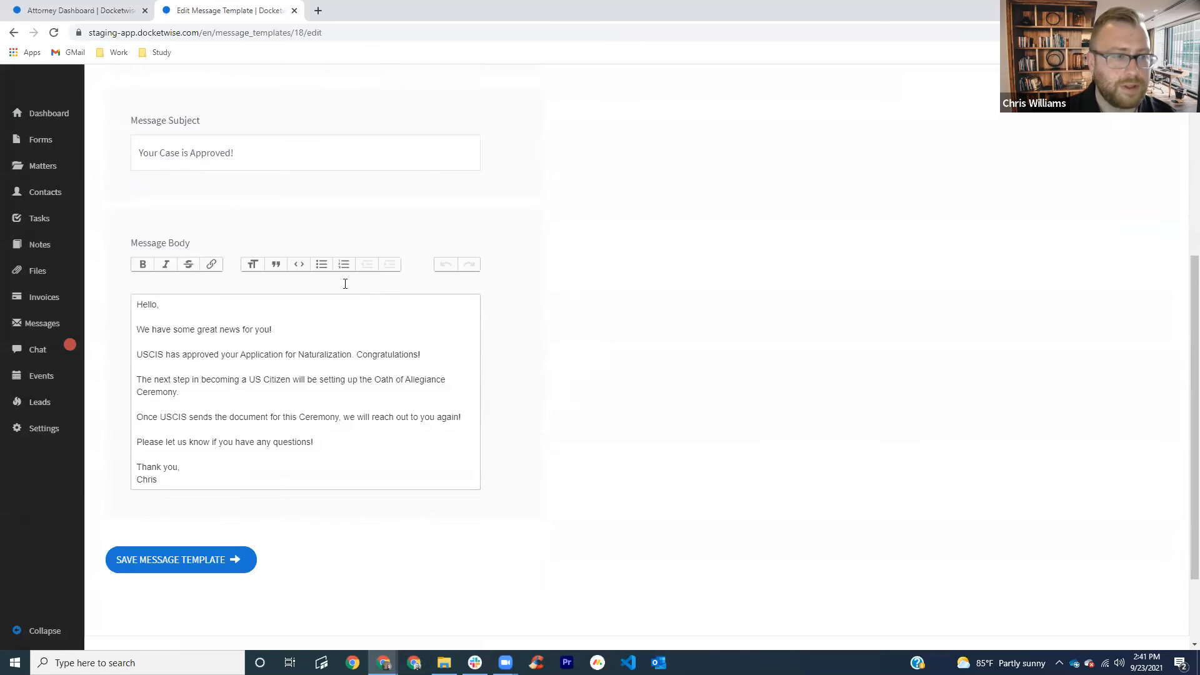
pyautogui.scroll(2, 679, 313)
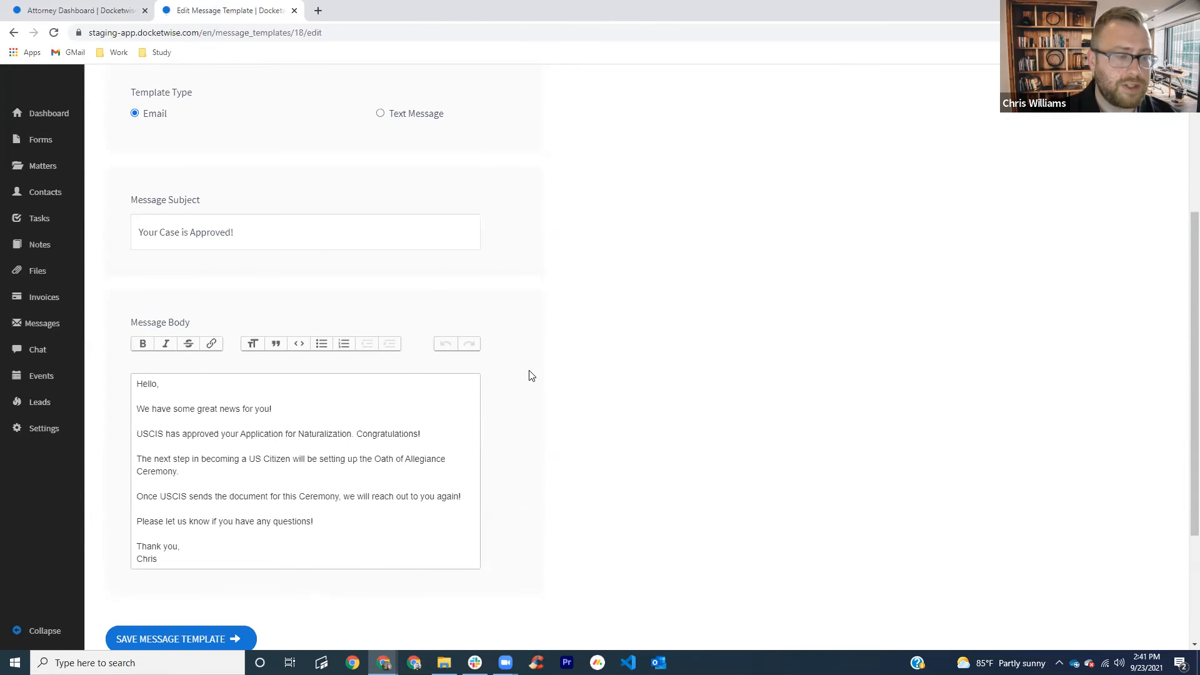
pyautogui.click(30, 440)
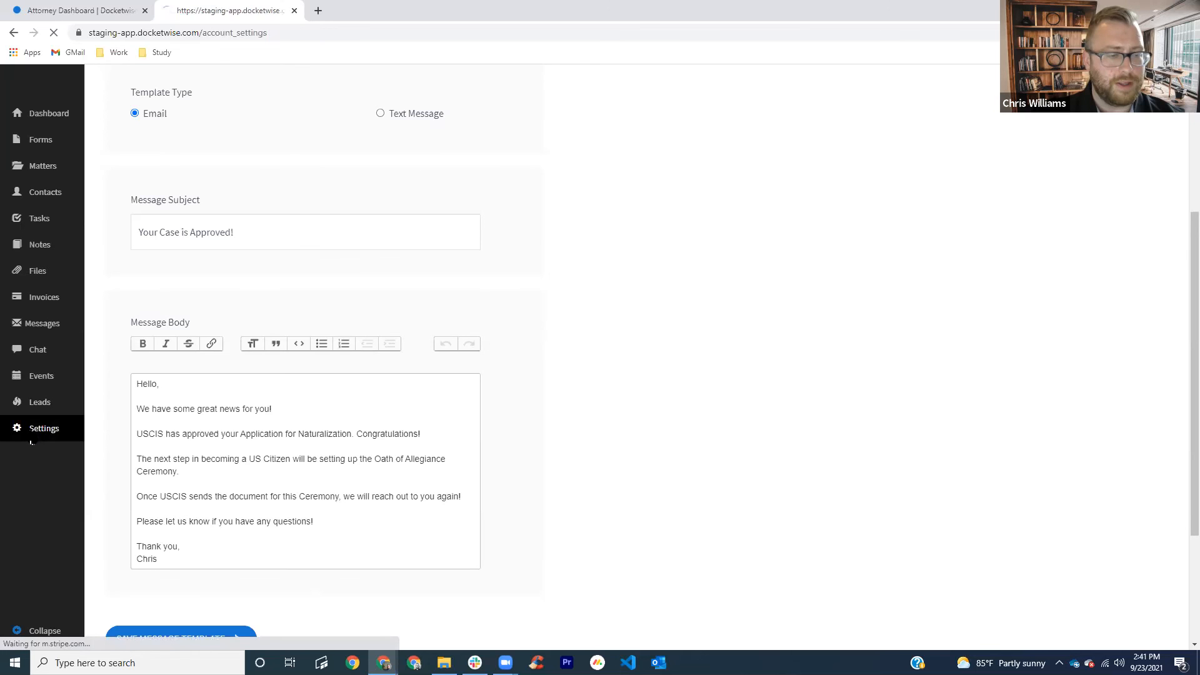